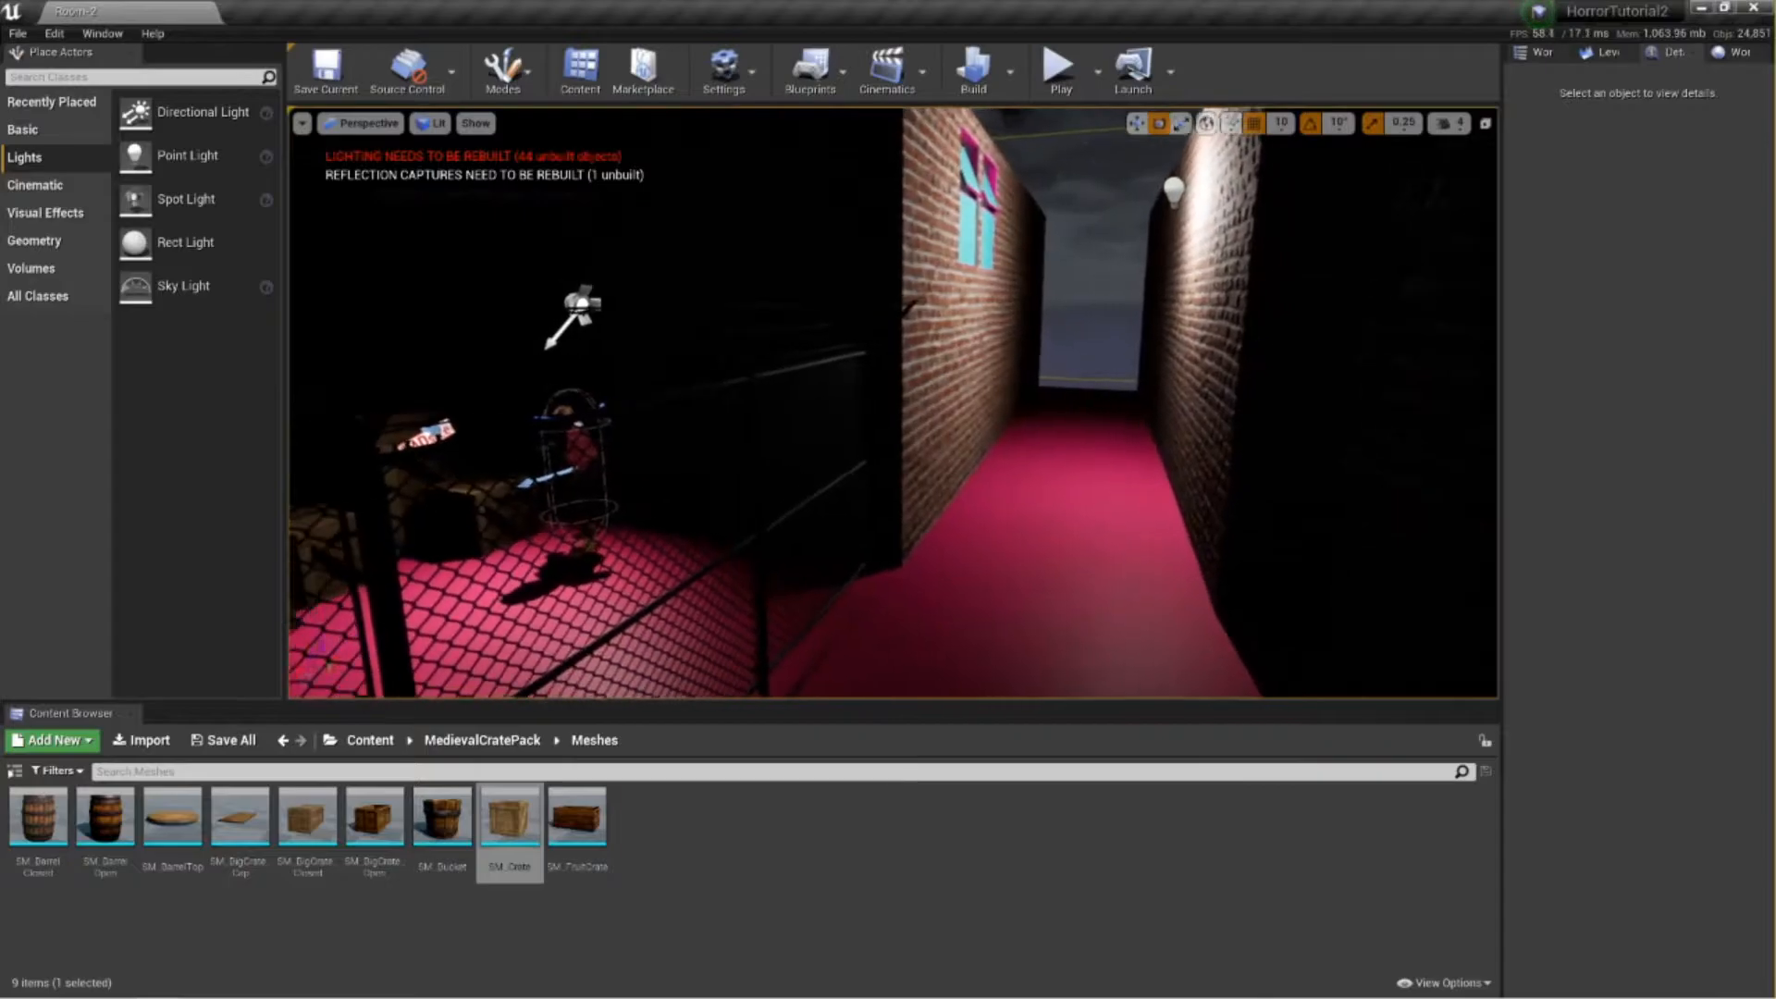
Open the ManMade ground materials folder under TwinmotionMaterials, Materials, Ground in the project content.
right_click_drag(894, 403, 1123, 485)
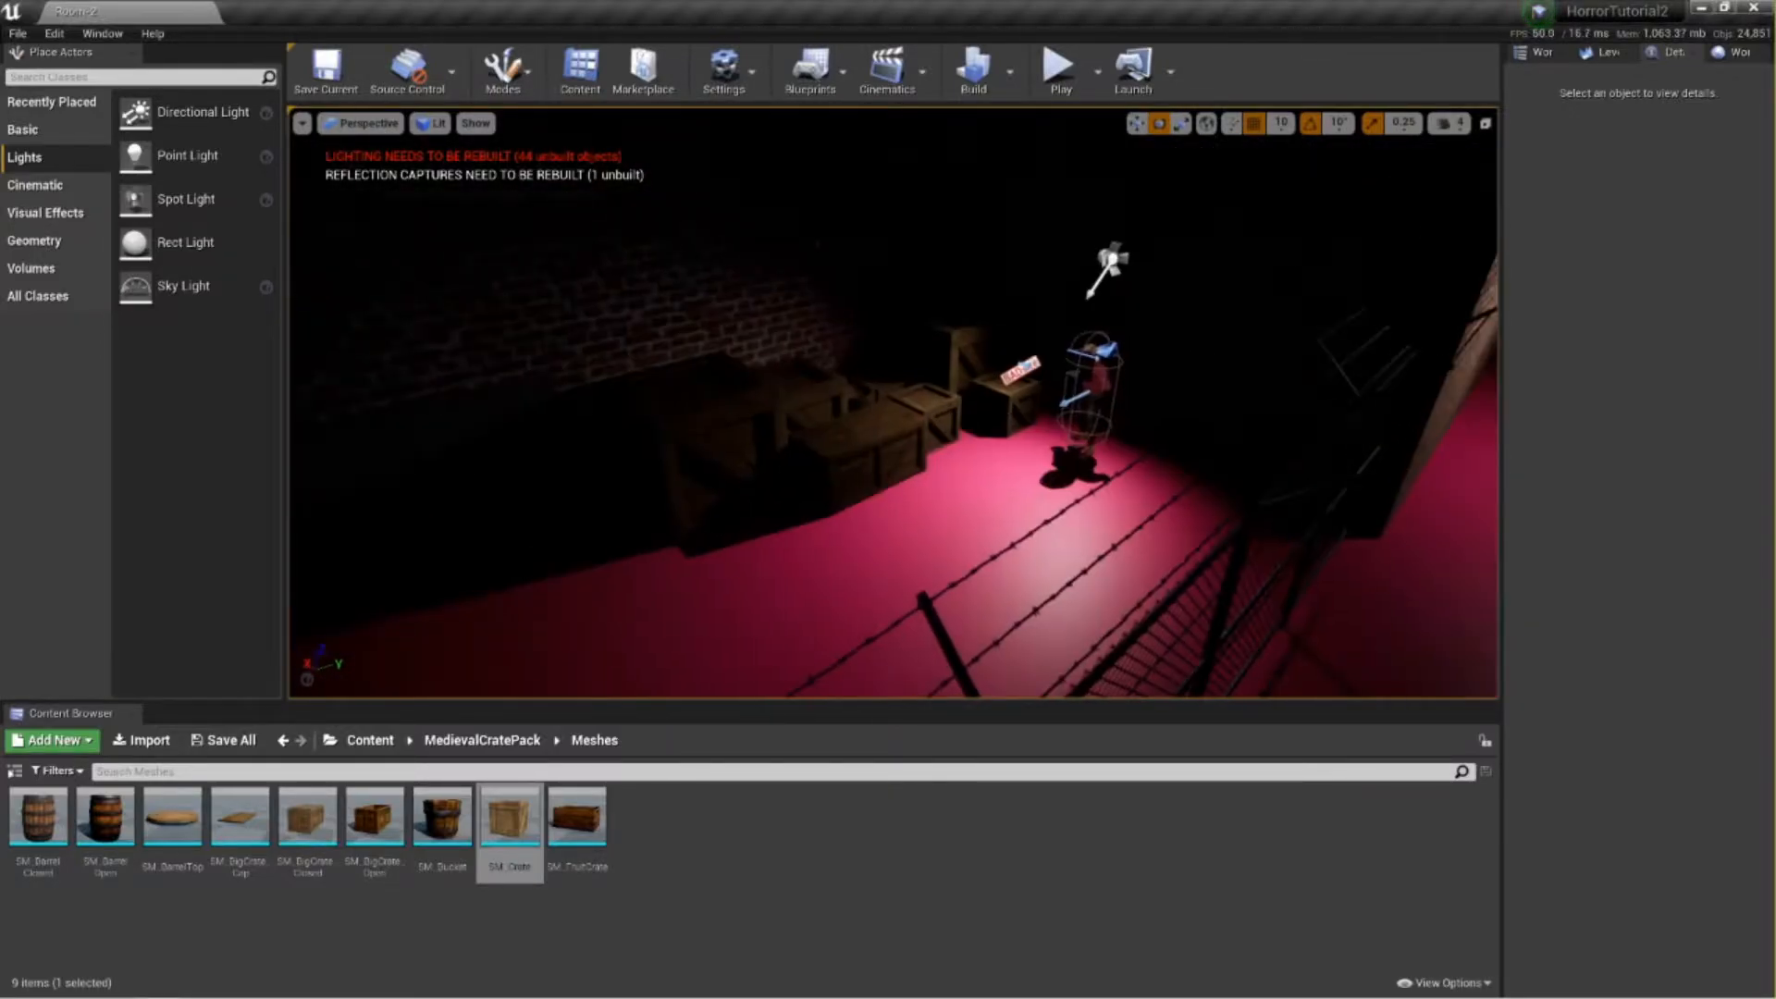
left_click(388, 742)
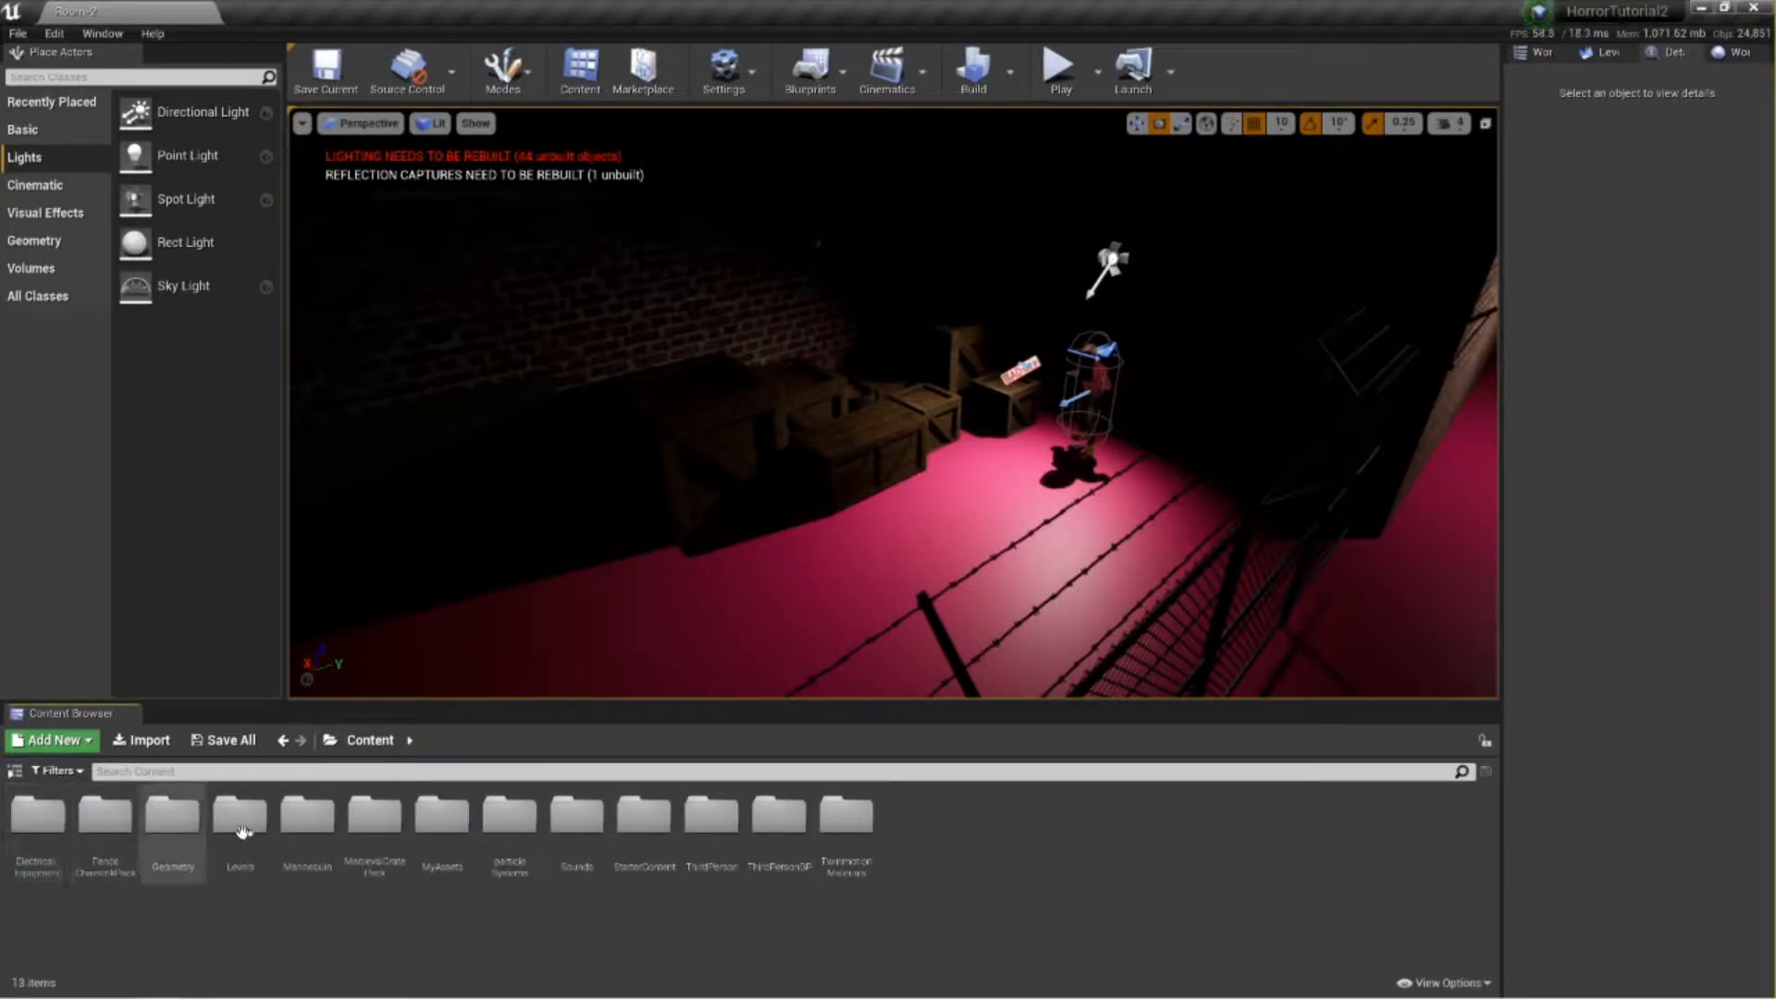
right_click(826, 852)
left_click(857, 869)
double_click(857, 869)
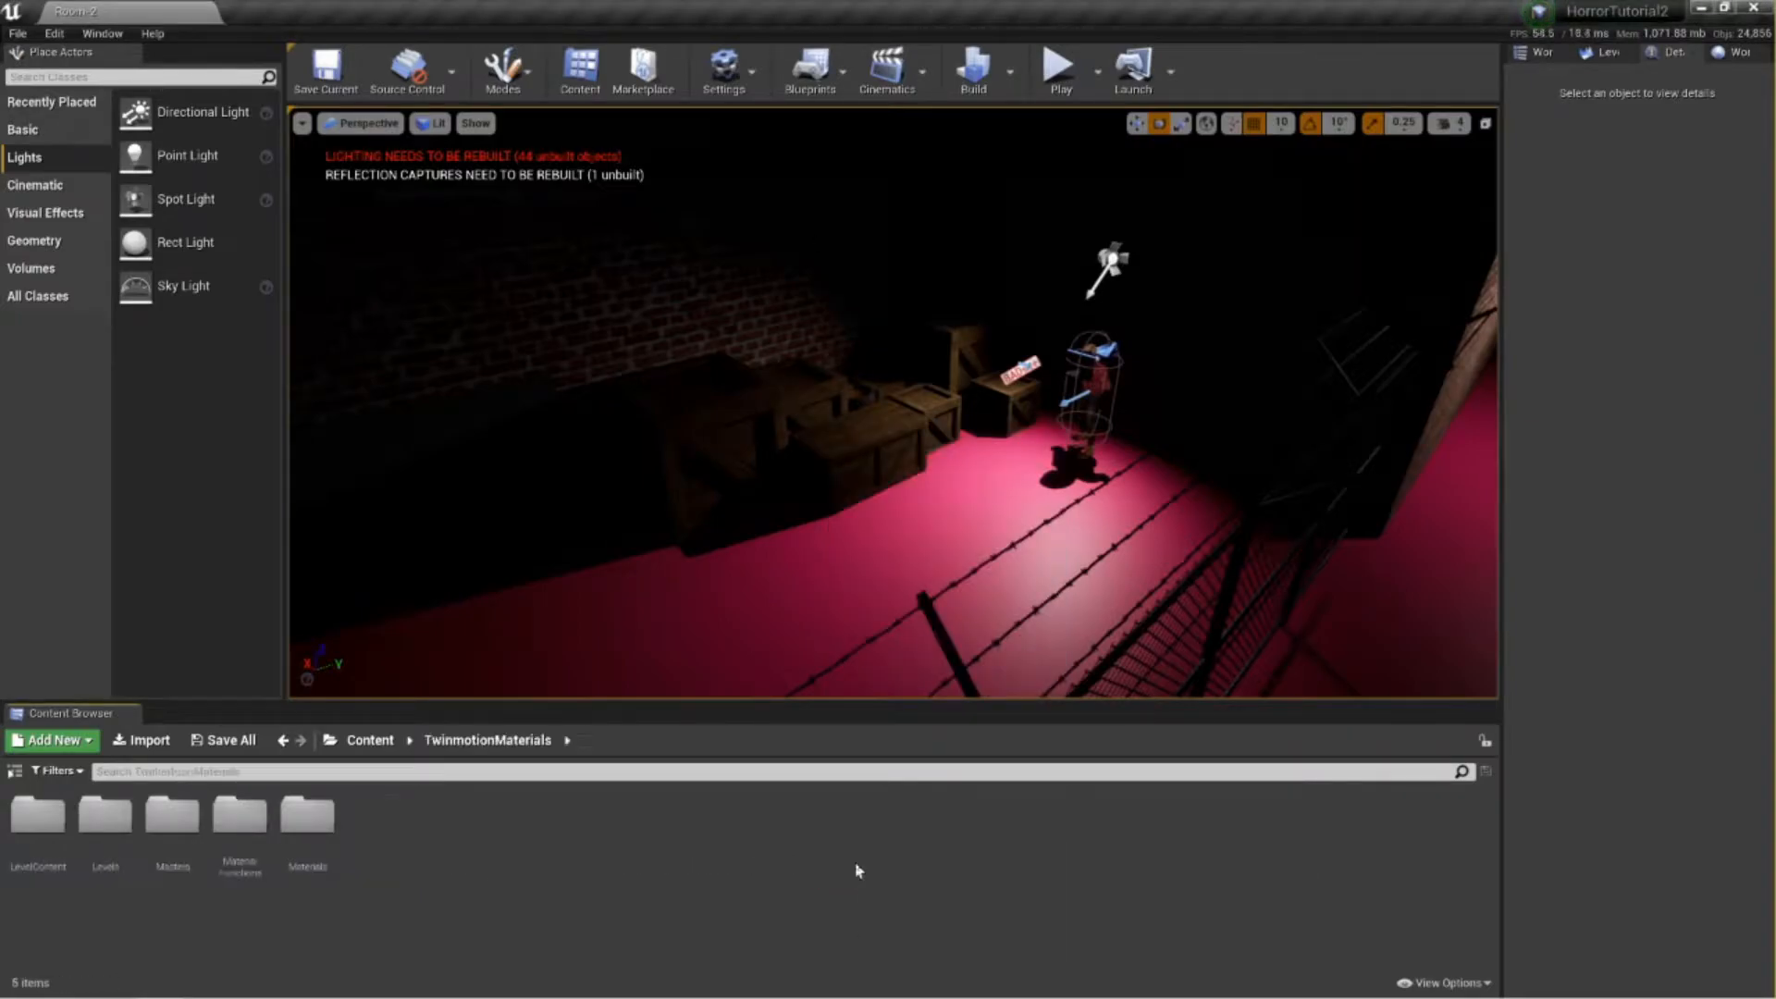
left_click(240, 815)
double_click(240, 816)
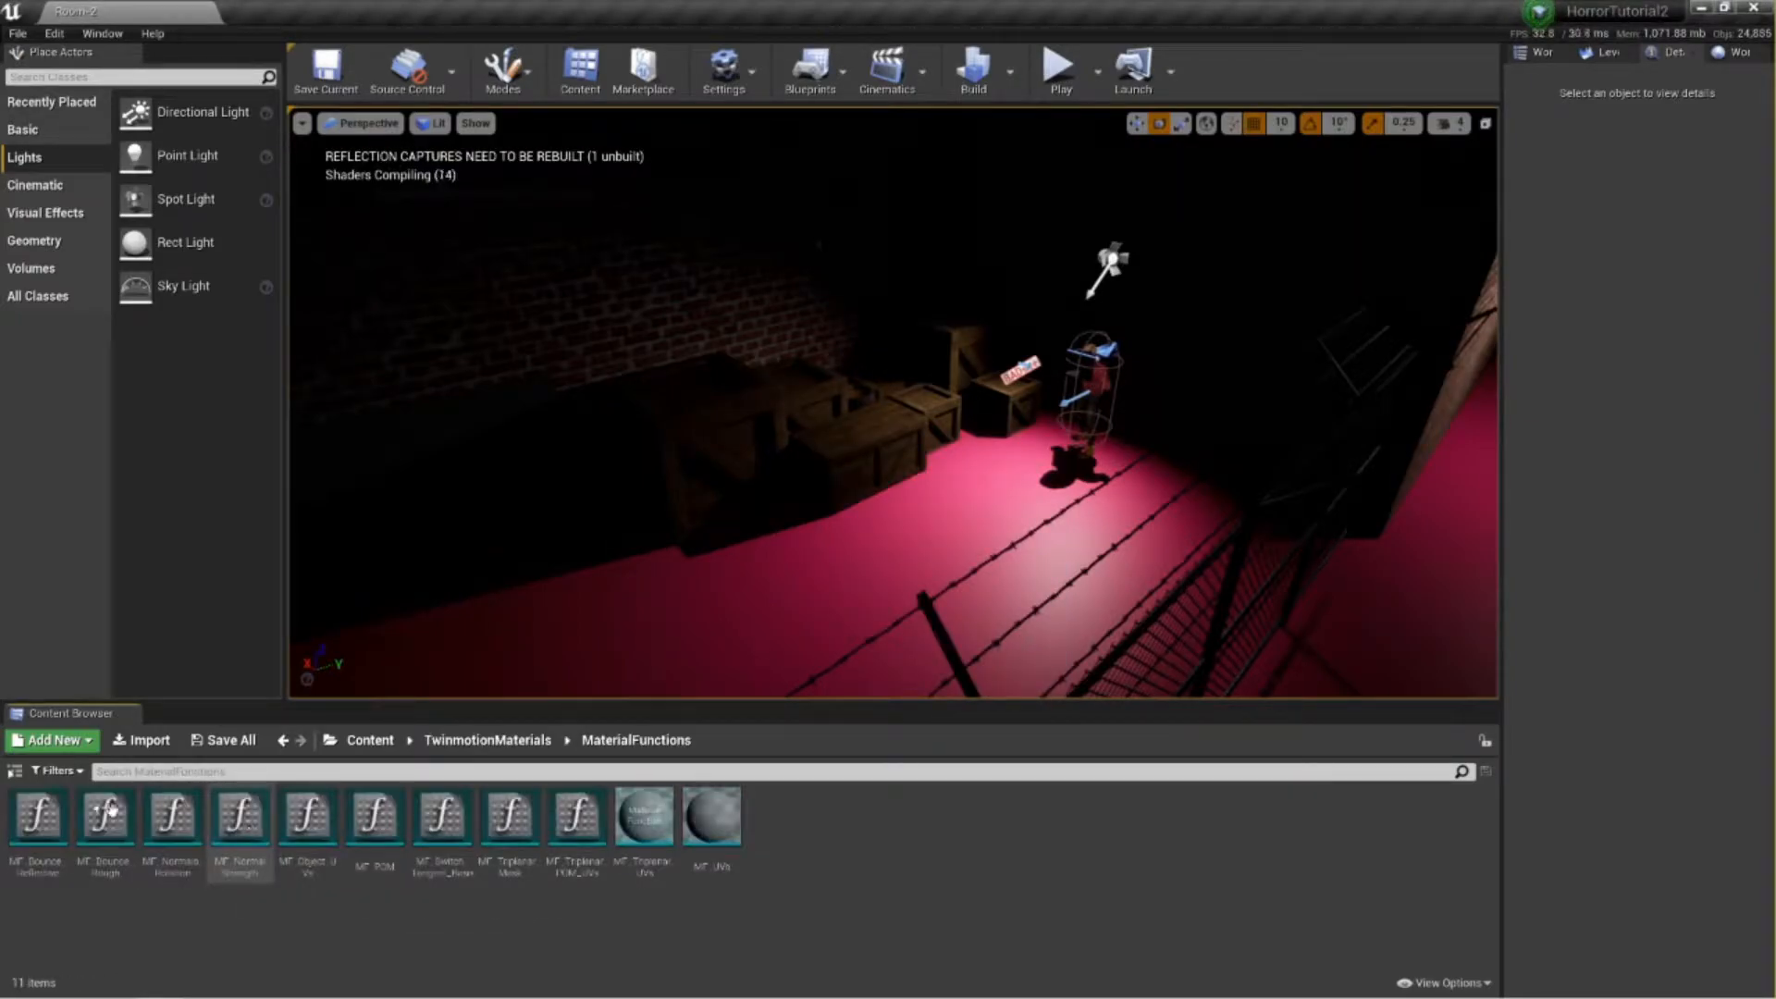
left_click(487, 740)
left_click(308, 816)
double_click(308, 816)
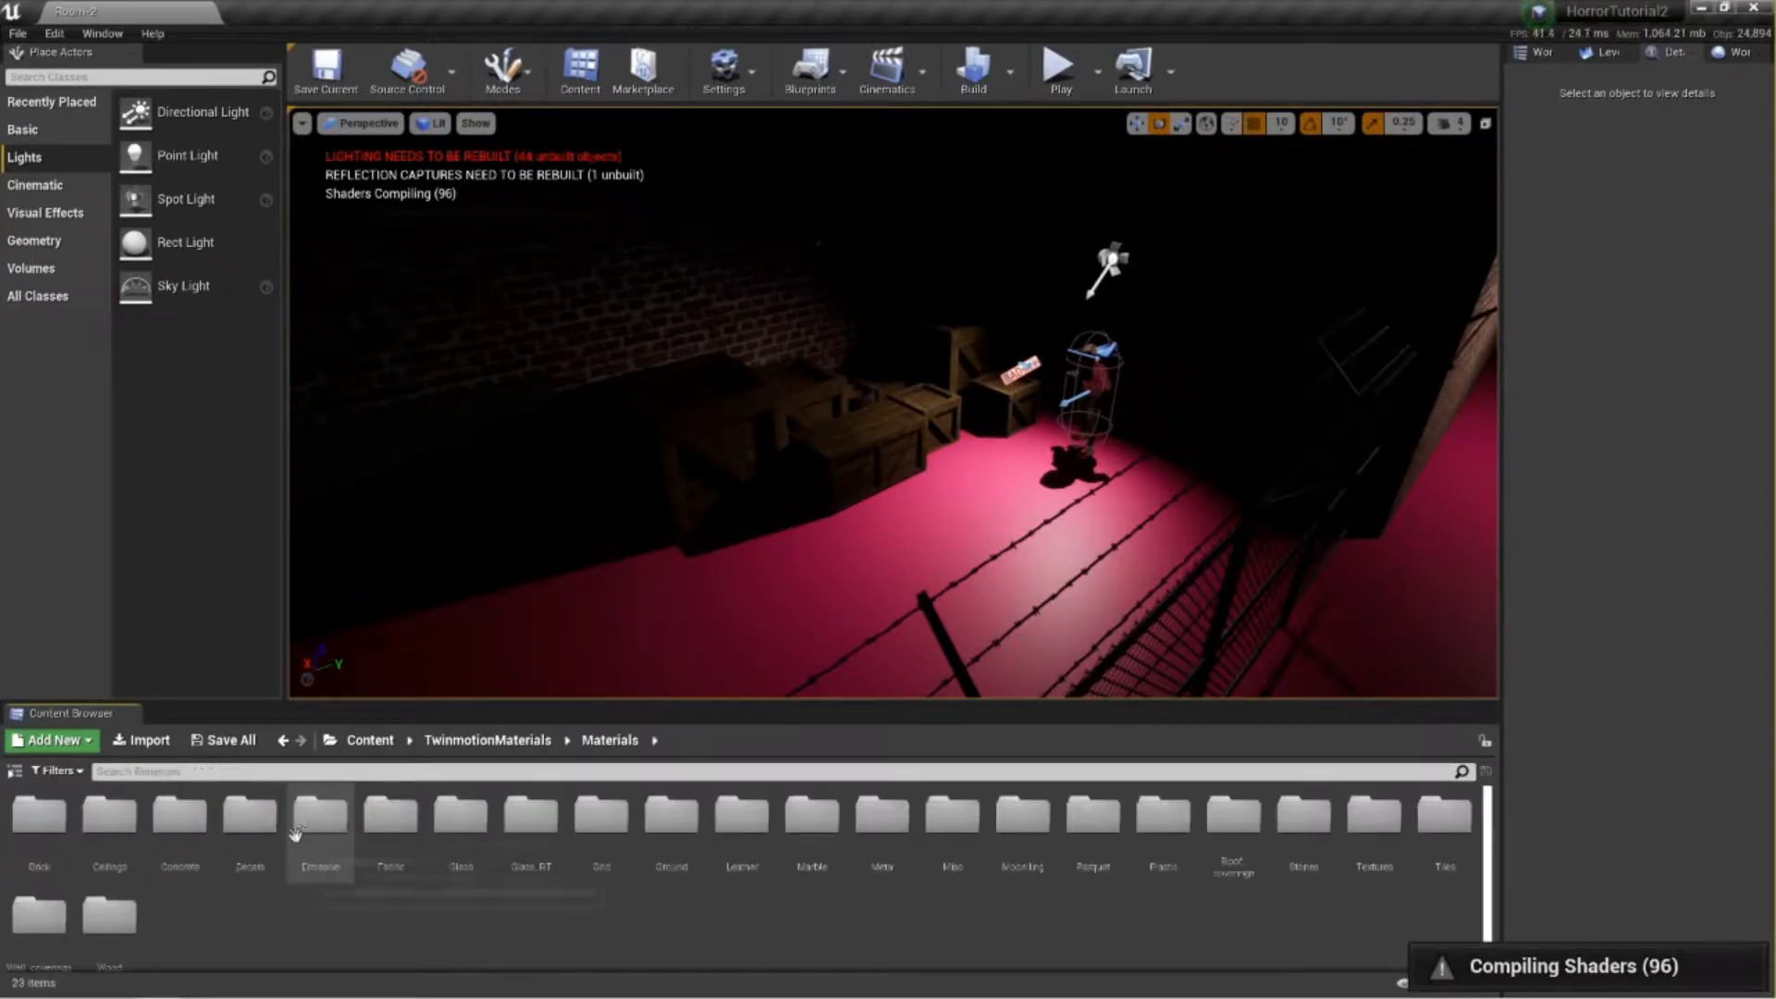
scroll(308, 909, "down", 1)
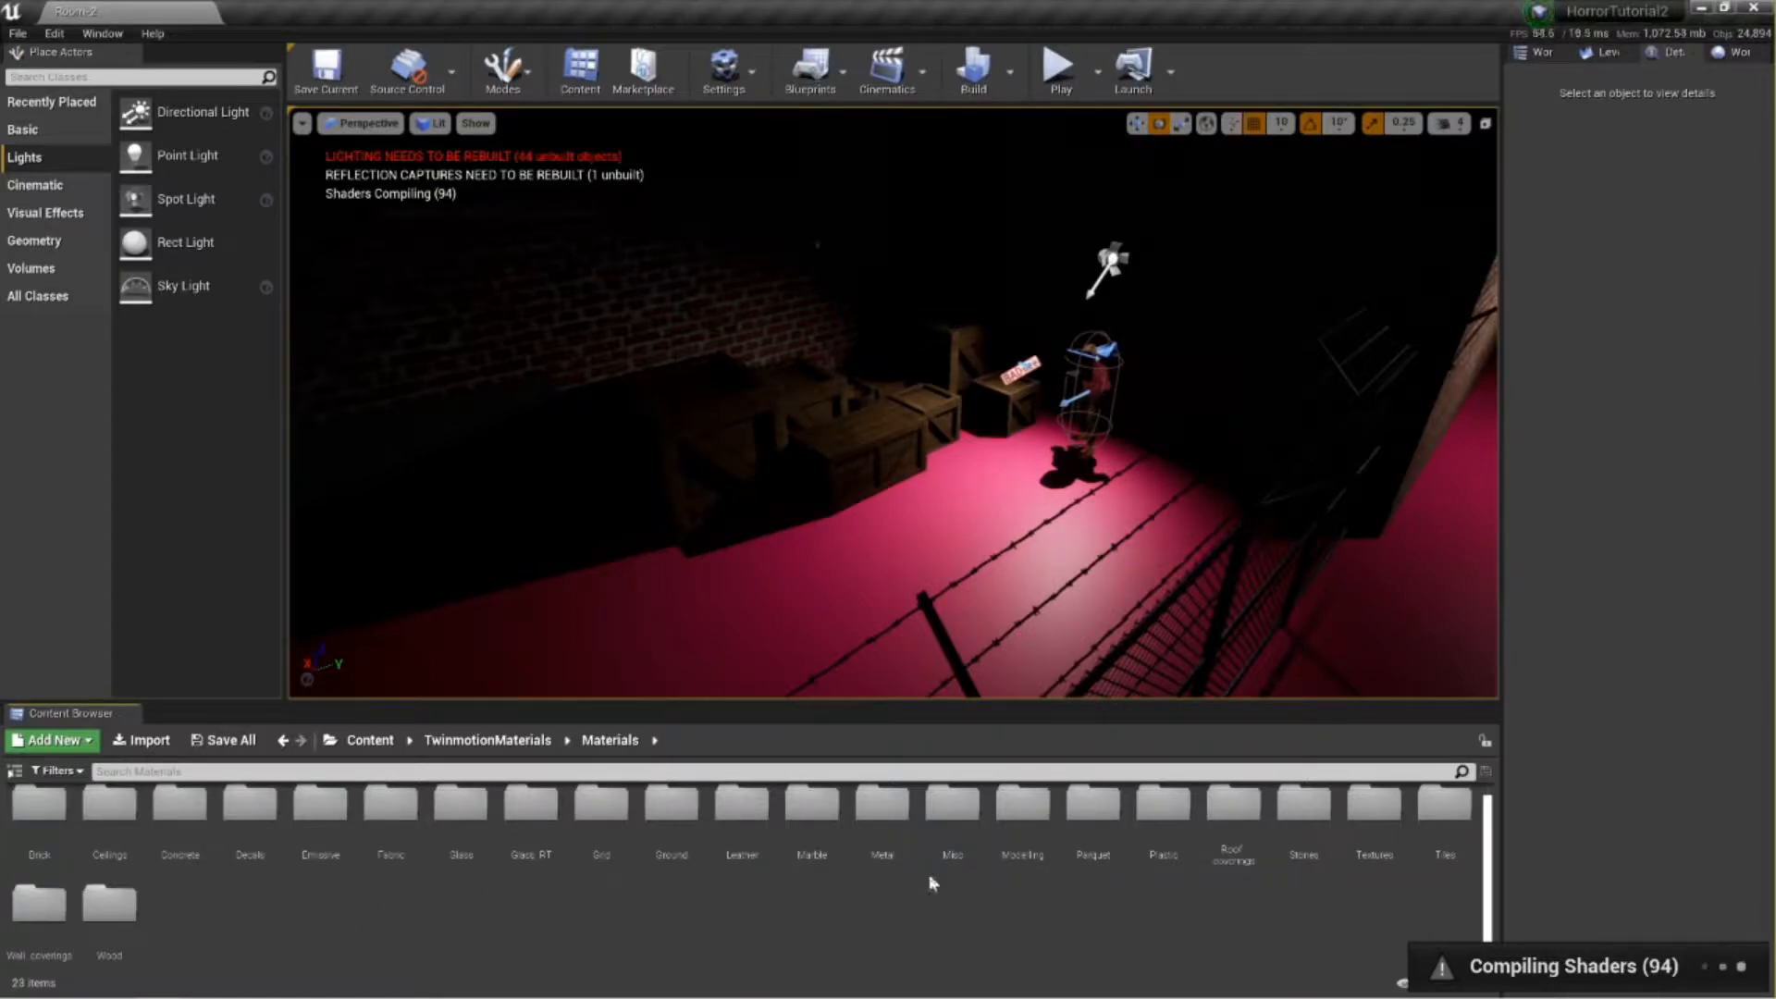
double_click(696, 833)
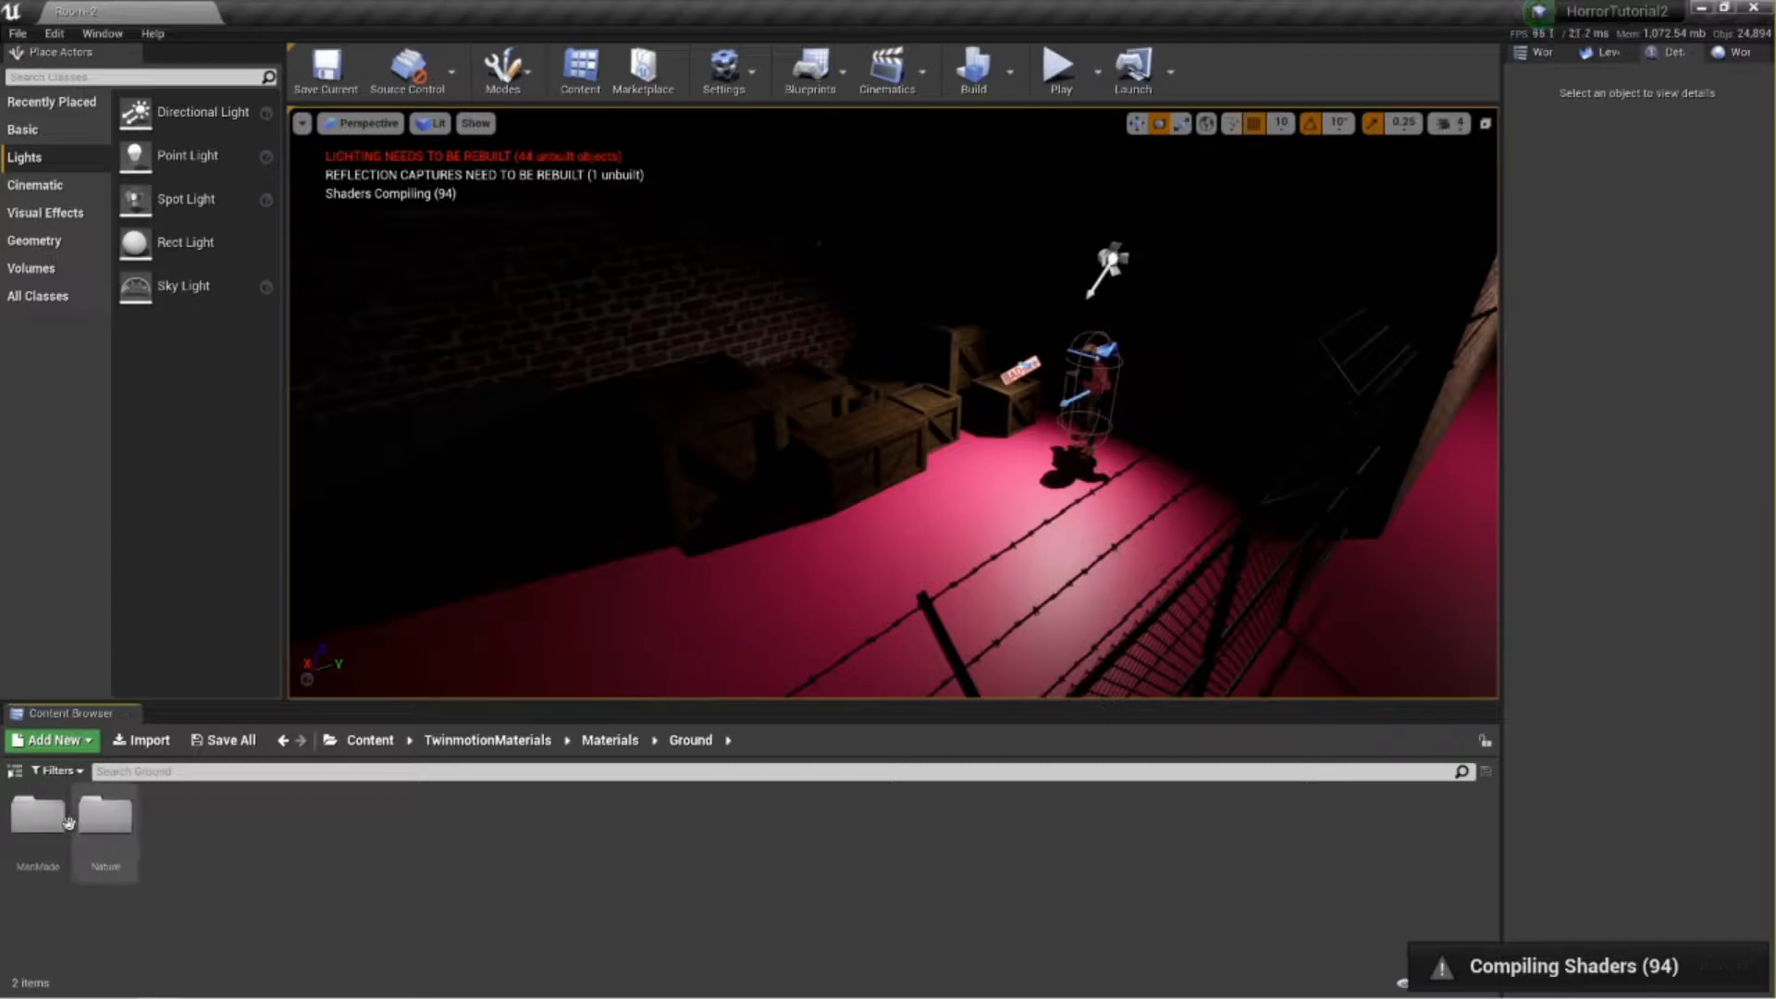
double_click(37, 814)
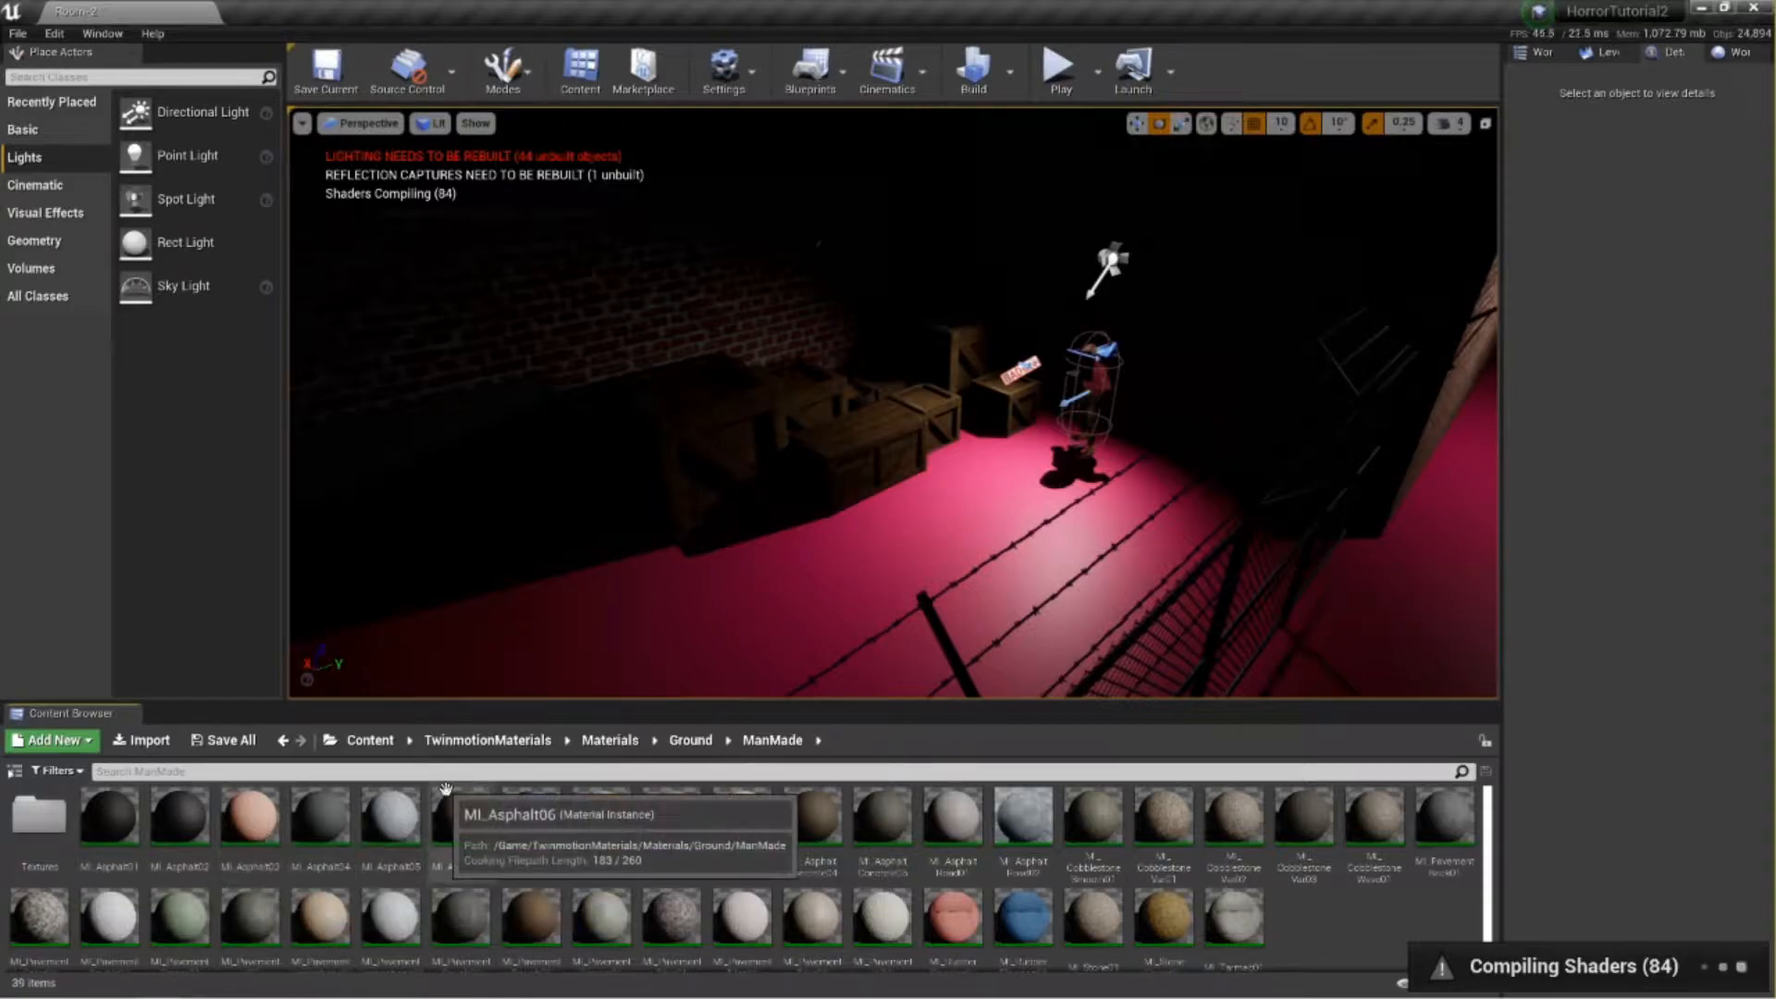
Assign the MI_Asphalt02 material to the Element 7 outside floor slot of the Room2_Room1 mesh.
left_click(917, 515)
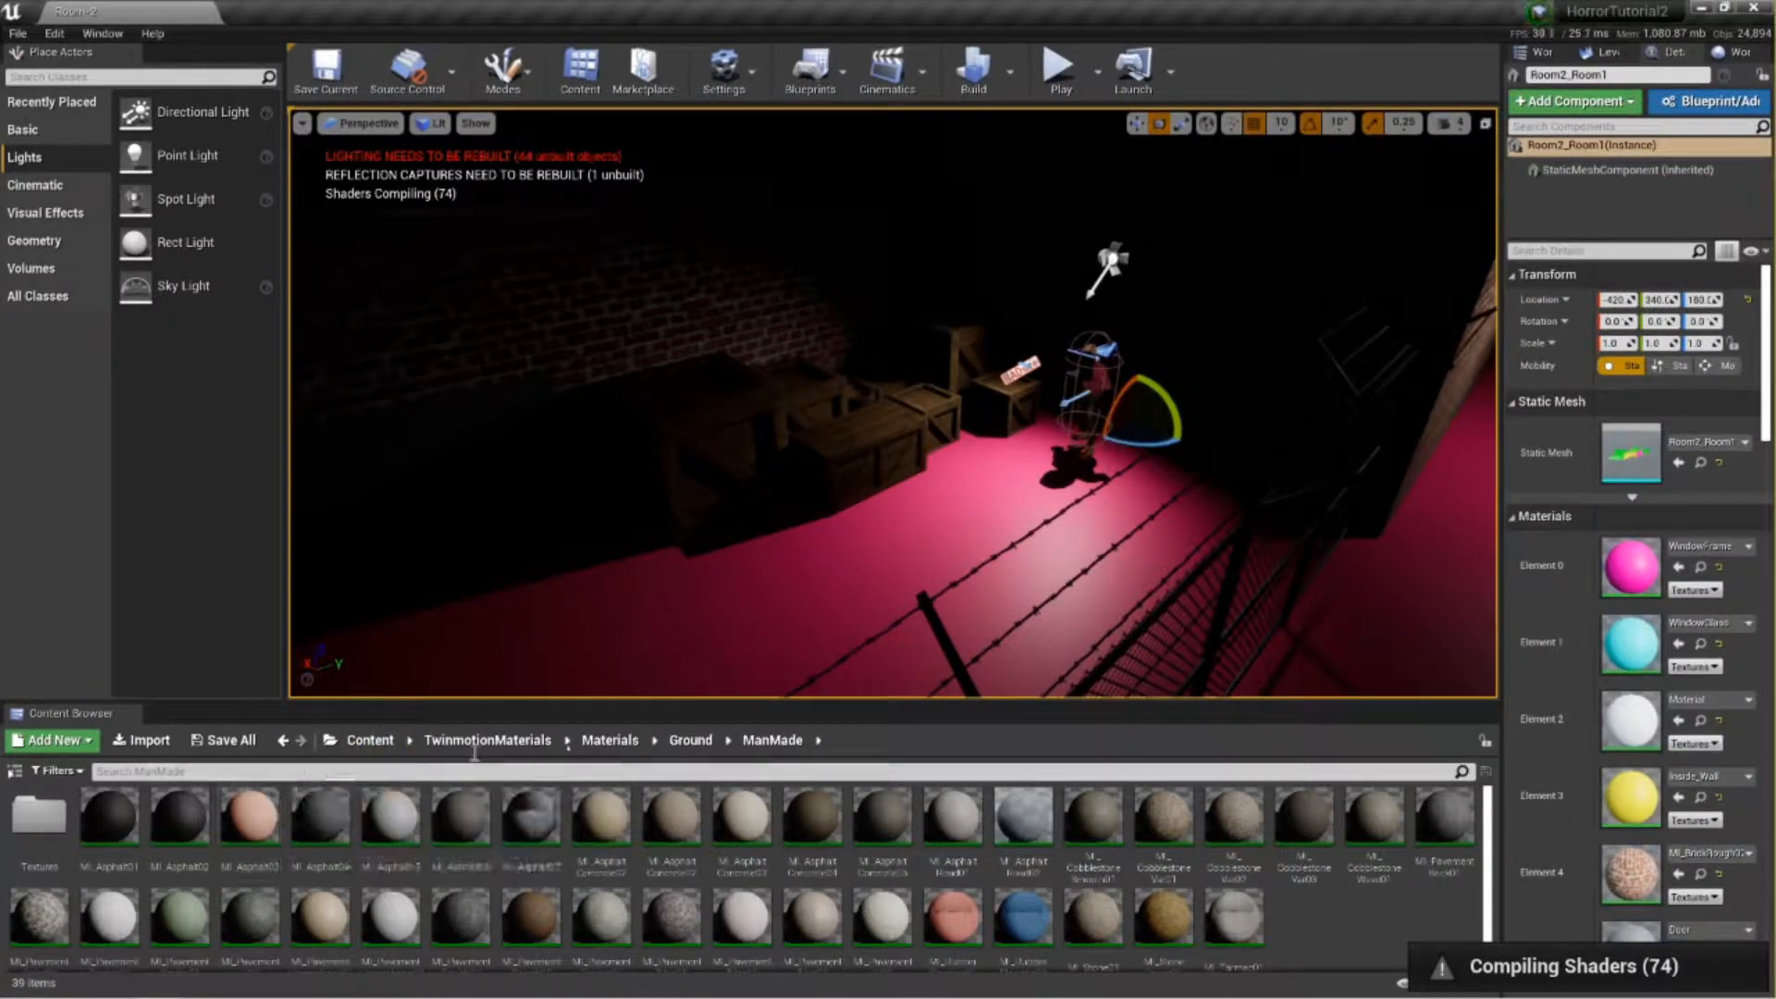
scroll(1720, 688, "down", 6)
scroll(1713, 684, "up", 3)
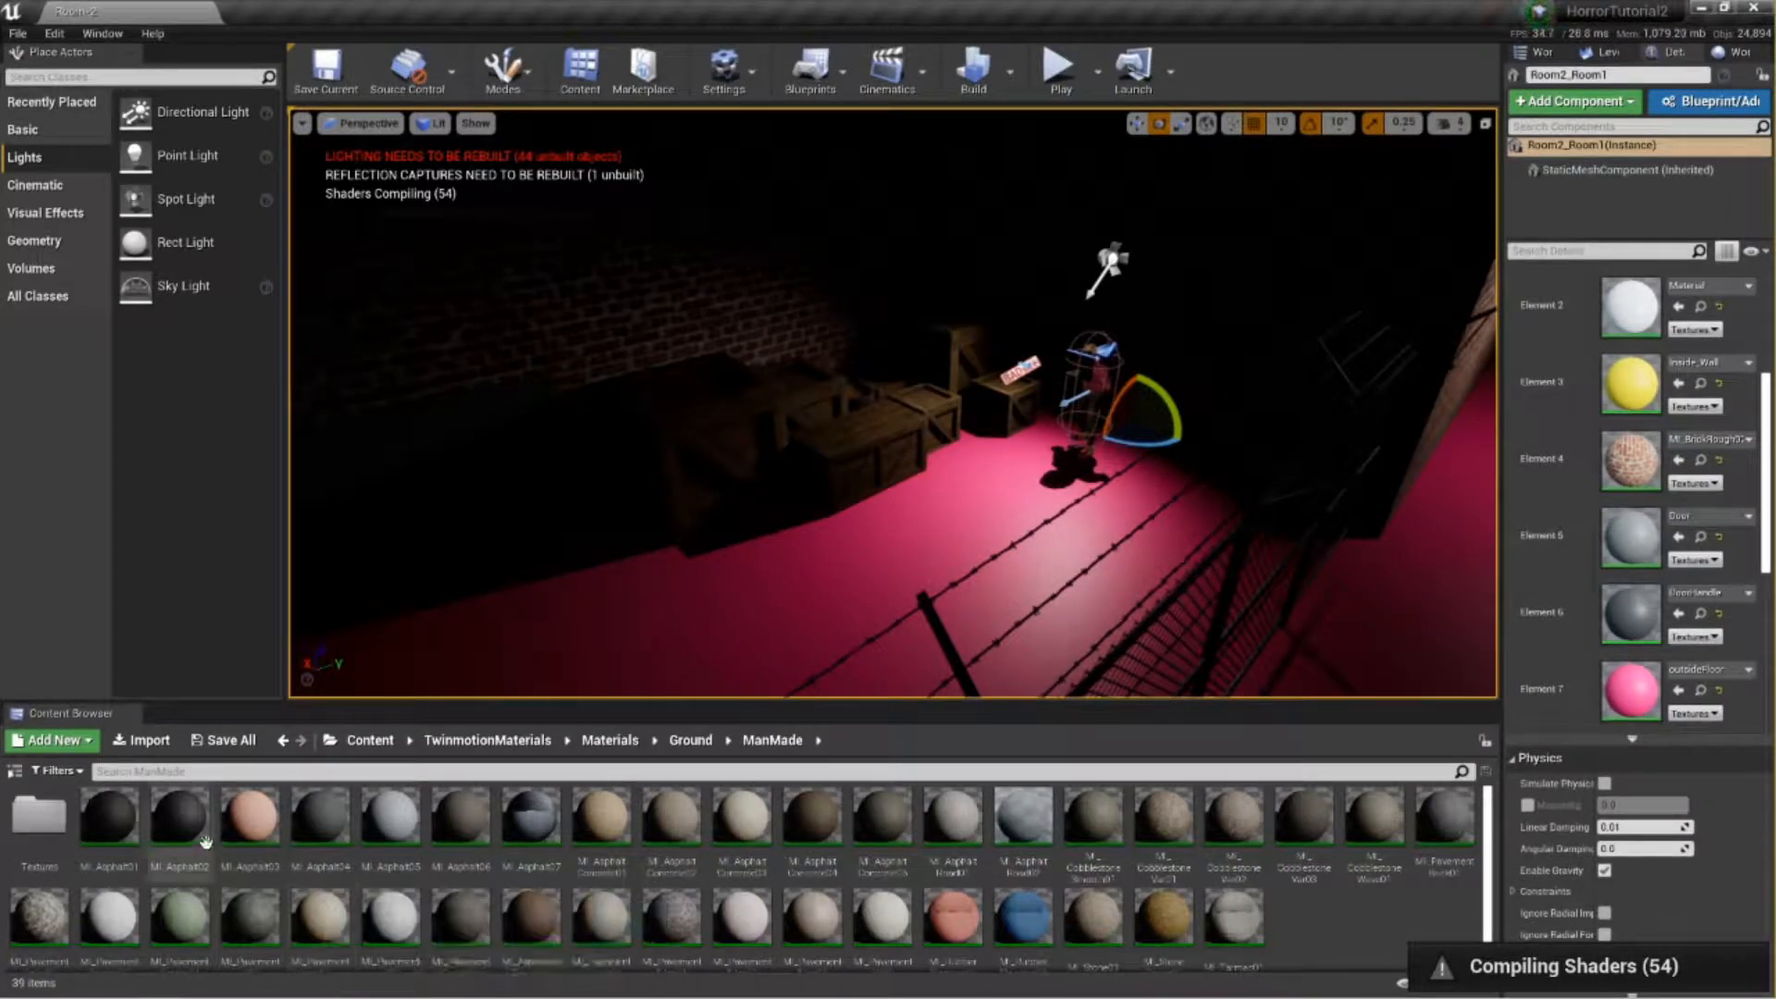
left_click(169, 811)
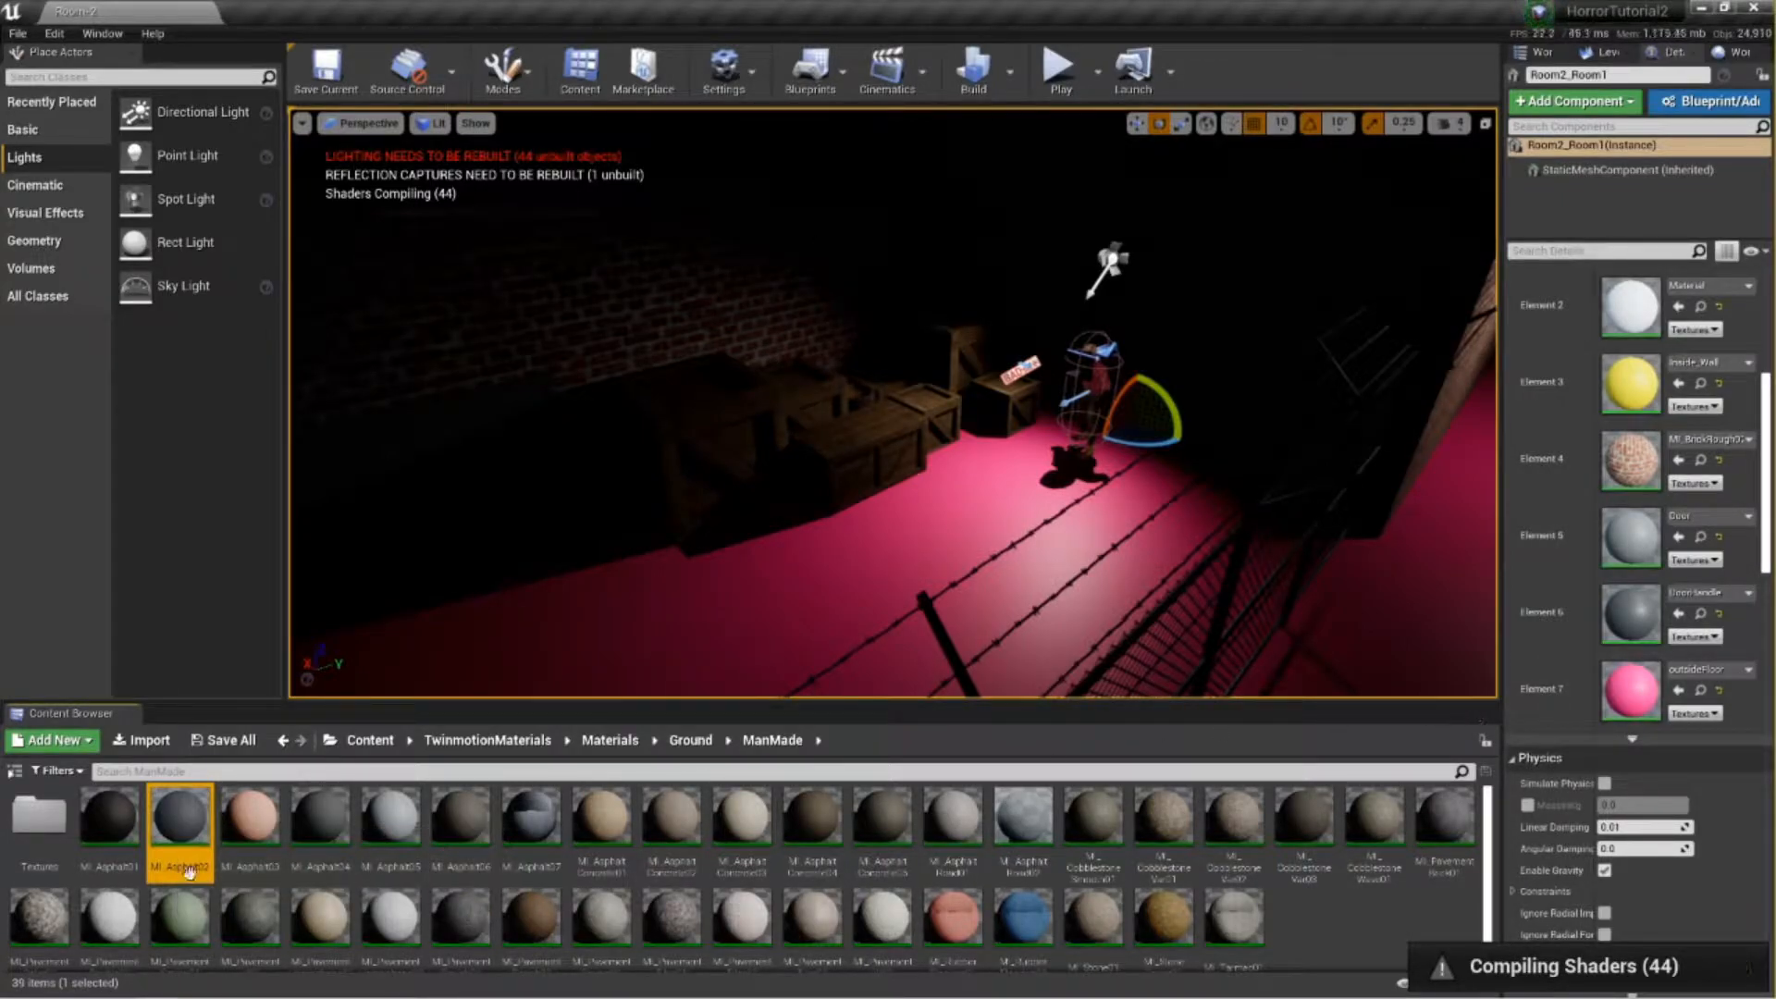
left_click_drag(164, 829, 1612, 693)
Examine the asphalt floor around the character up close and play-test the level to check how it looks in the light.
right_click_drag(933, 525, 1073, 507)
scroll(971, 547, "up", 4)
scroll(1054, 562, "up", 3)
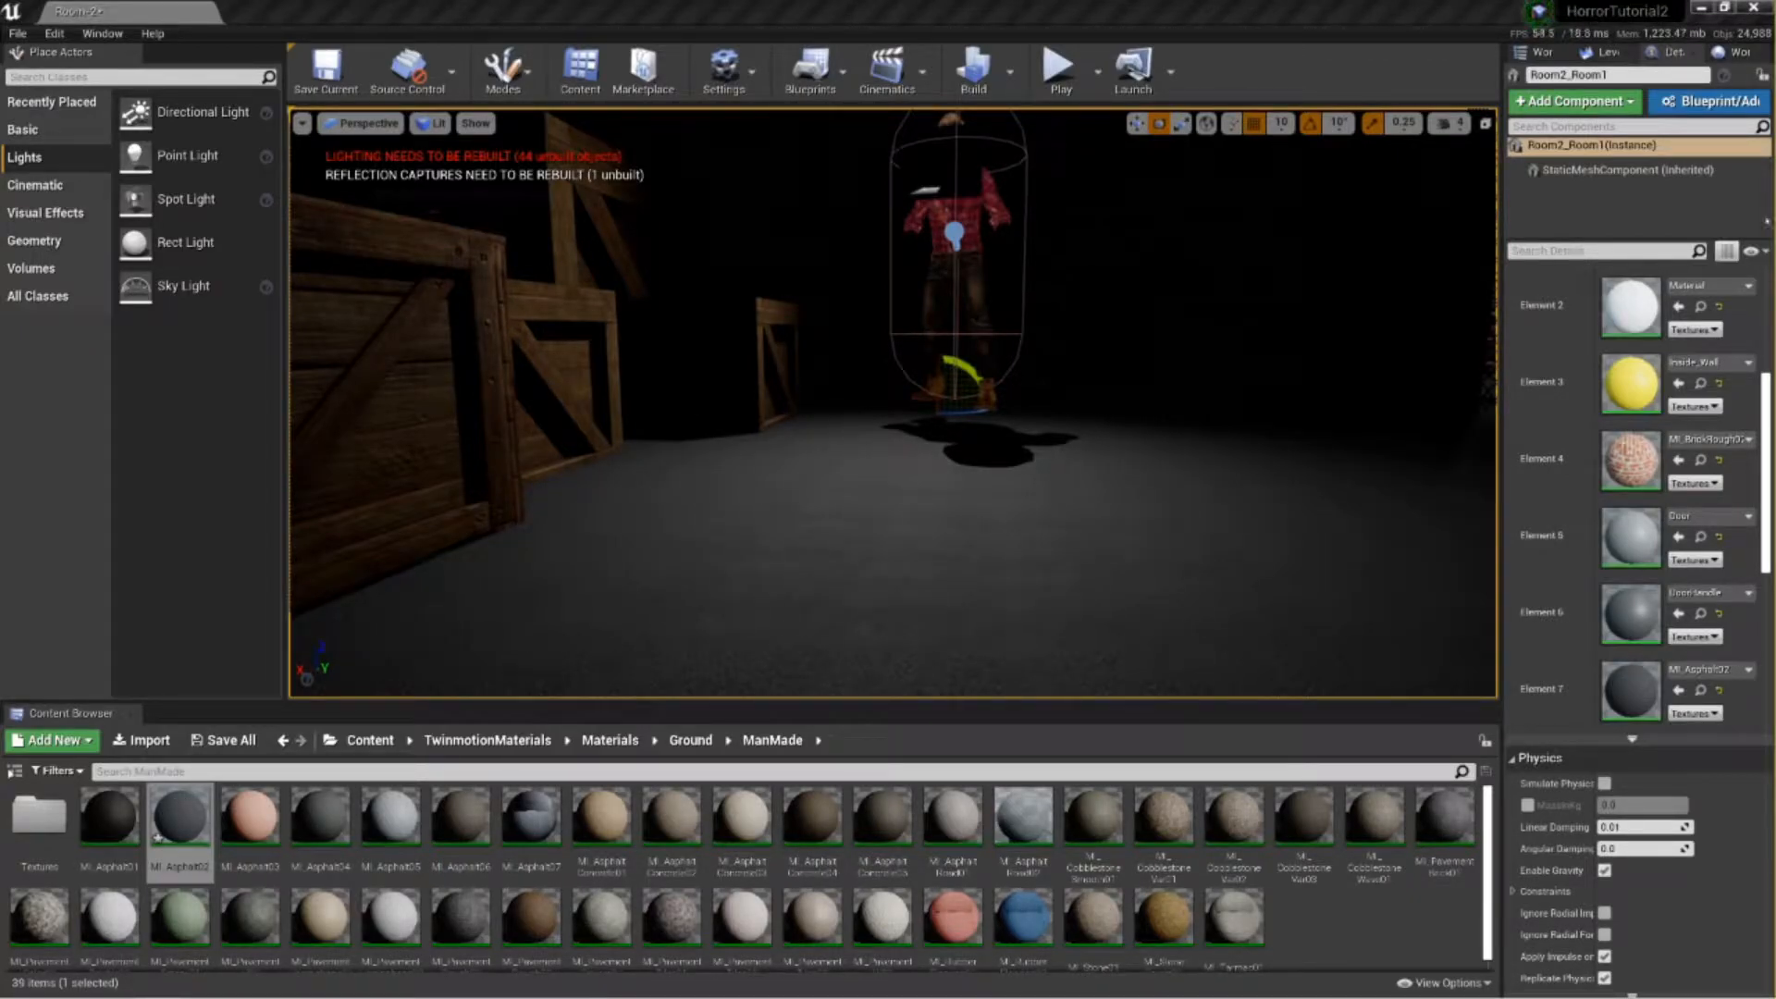
mouse_move(892, 402)
right_mouse_down()
mouse_move(892, 444)
mouse_move(980, 416)
mouse_move(911, 420)
right_mouse_up()
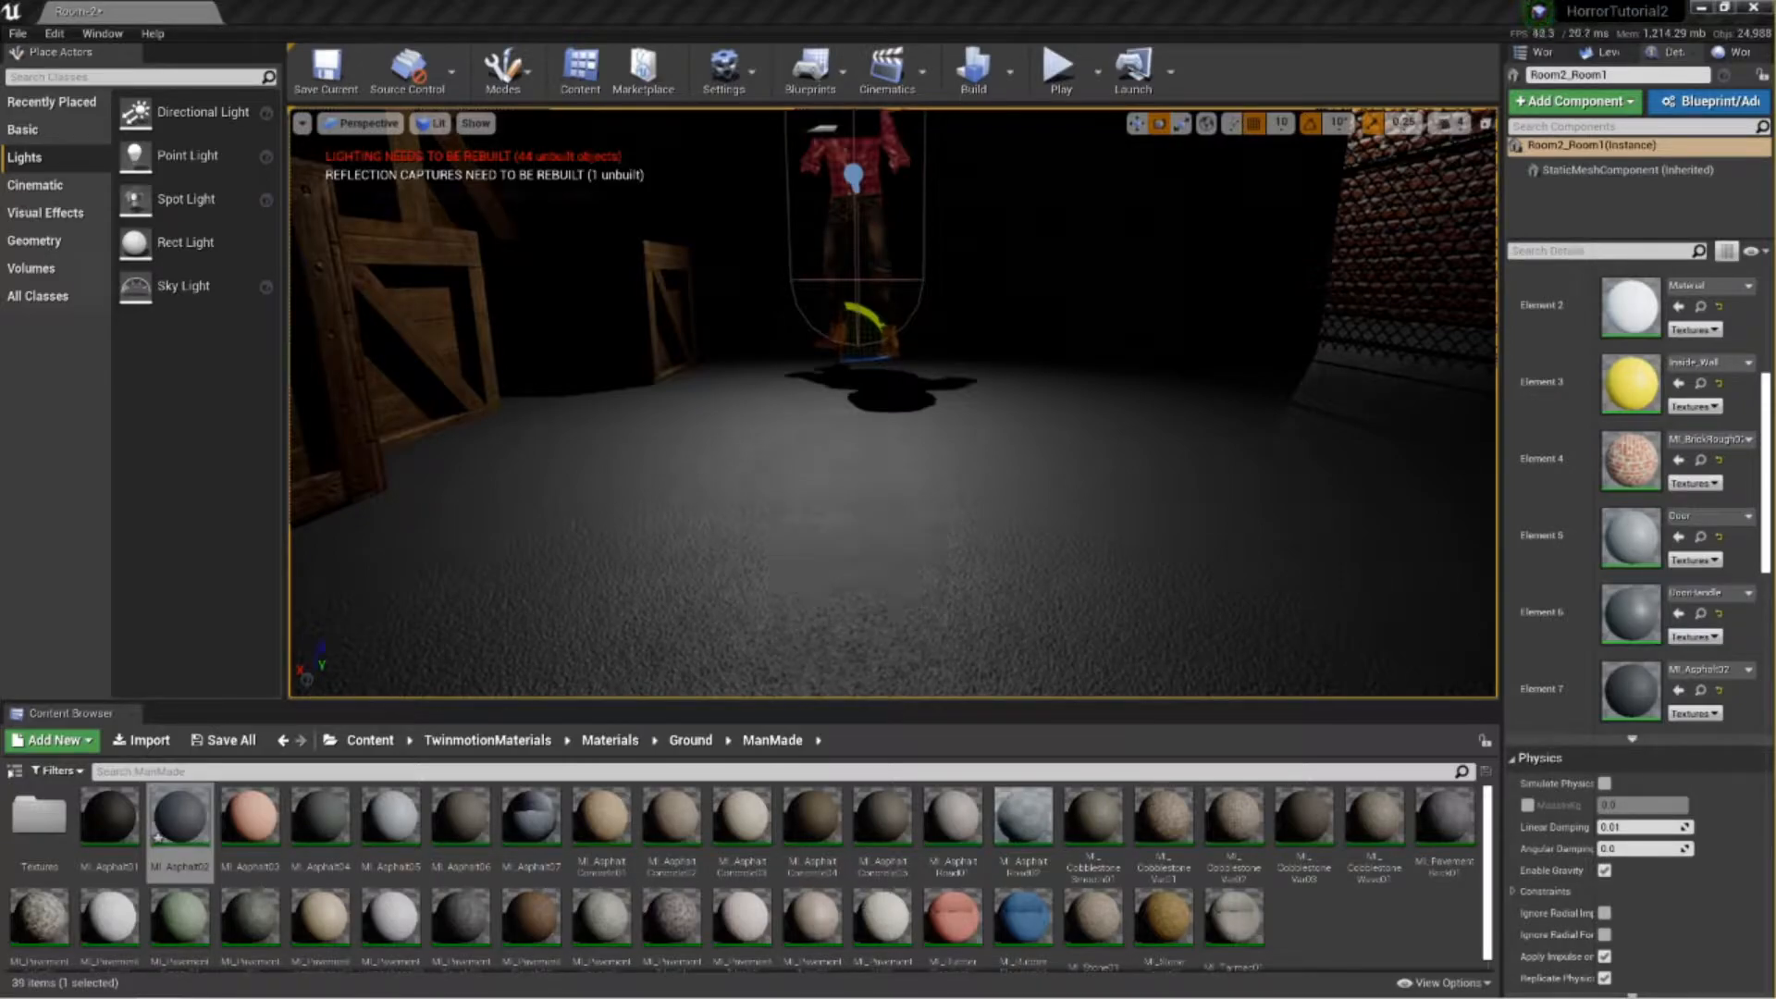
right_click_drag(1217, 249, 1039, 399)
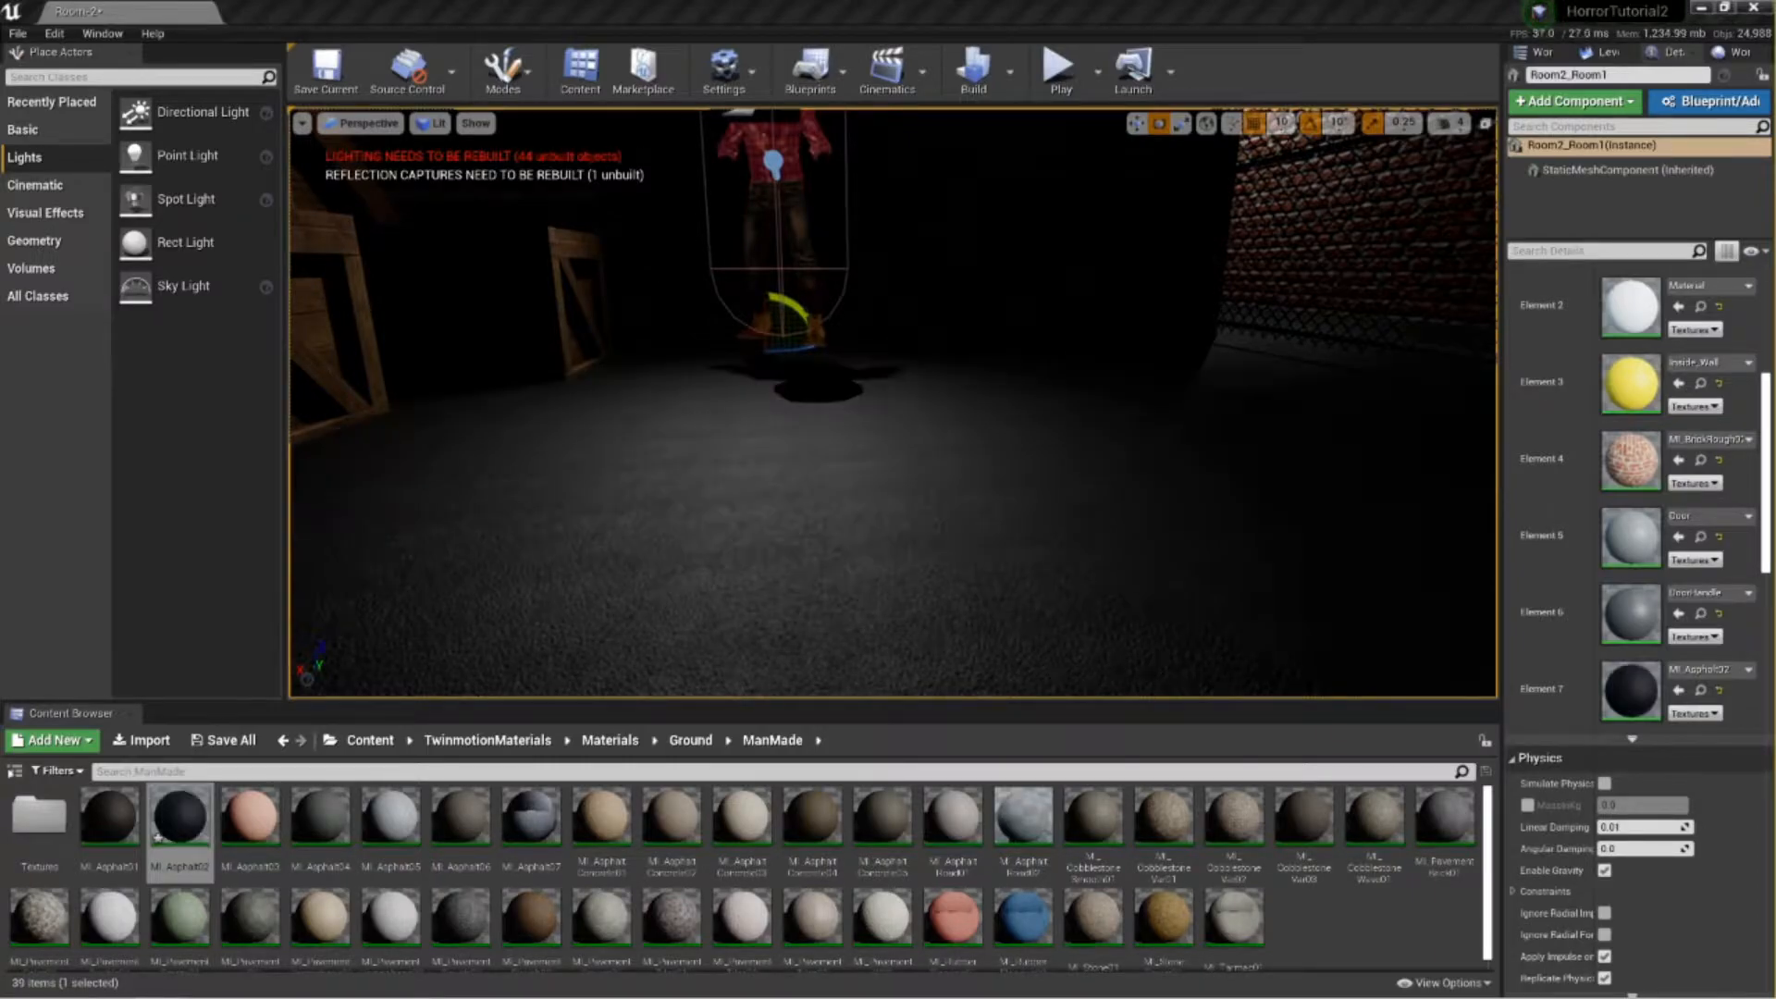
mouse_move(932, 460)
right_mouse_down()
mouse_move(1313, 444)
mouse_move(929, 439)
right_mouse_up()
right_click_drag(1035, 462, 1143, 379)
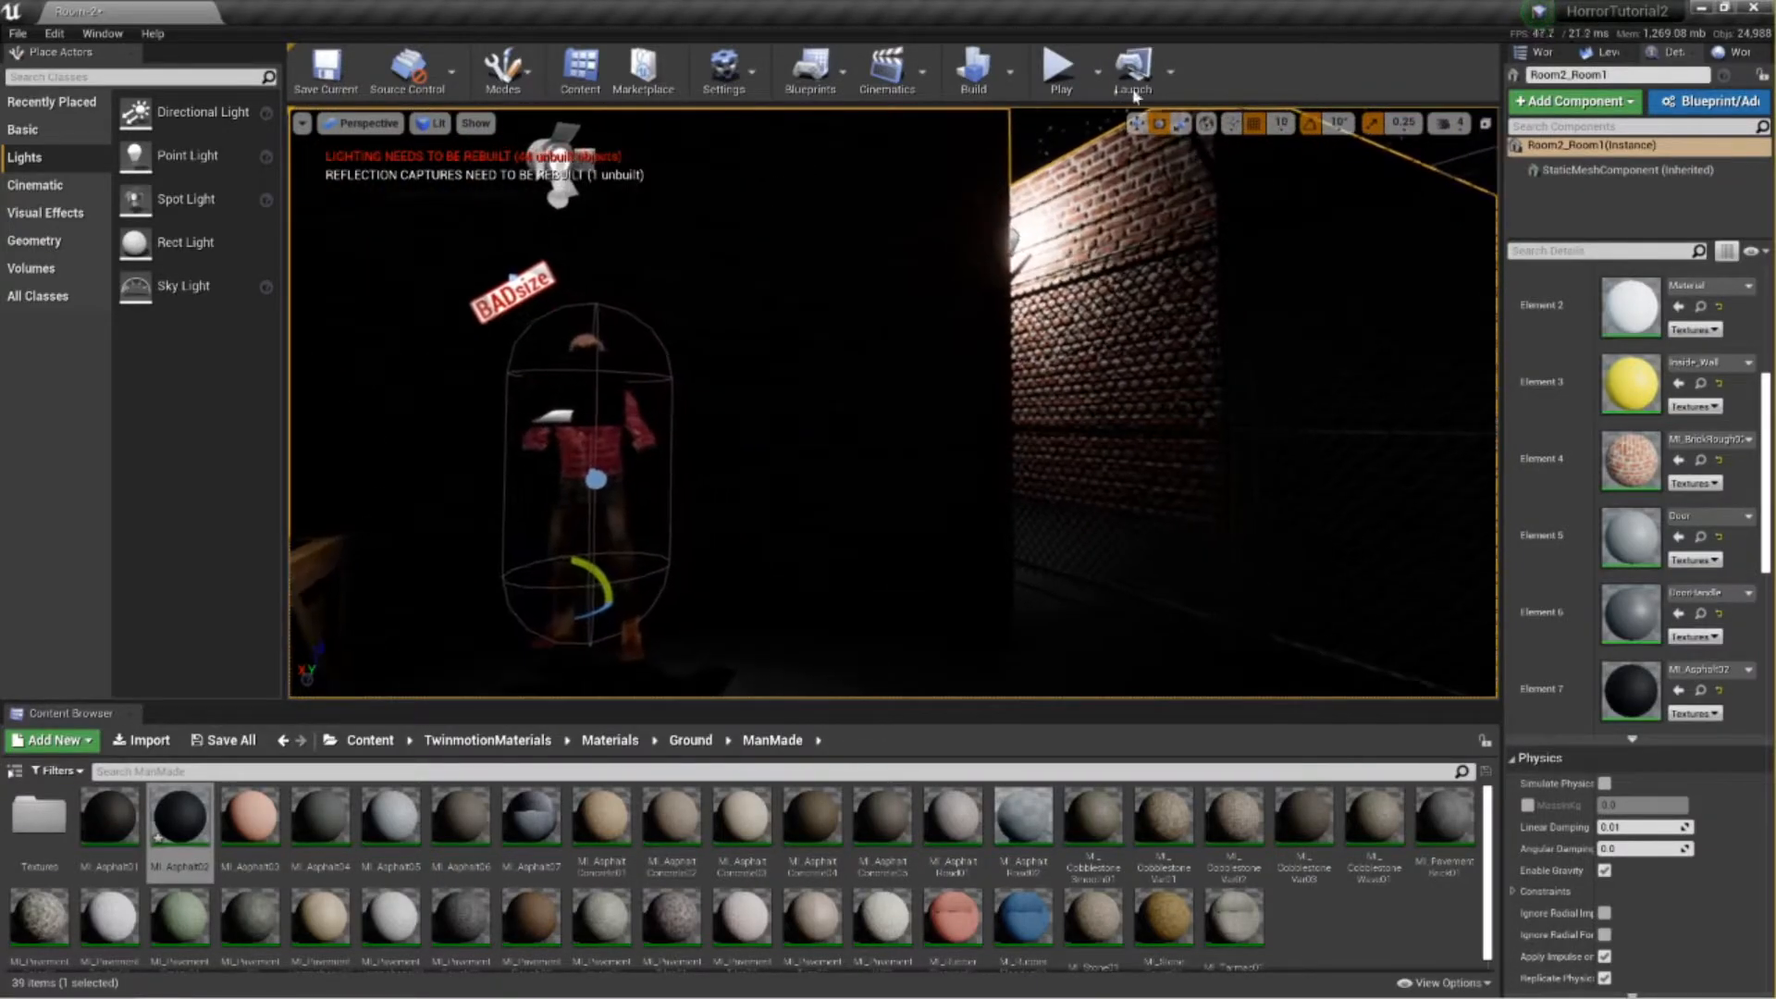
left_click(1059, 67)
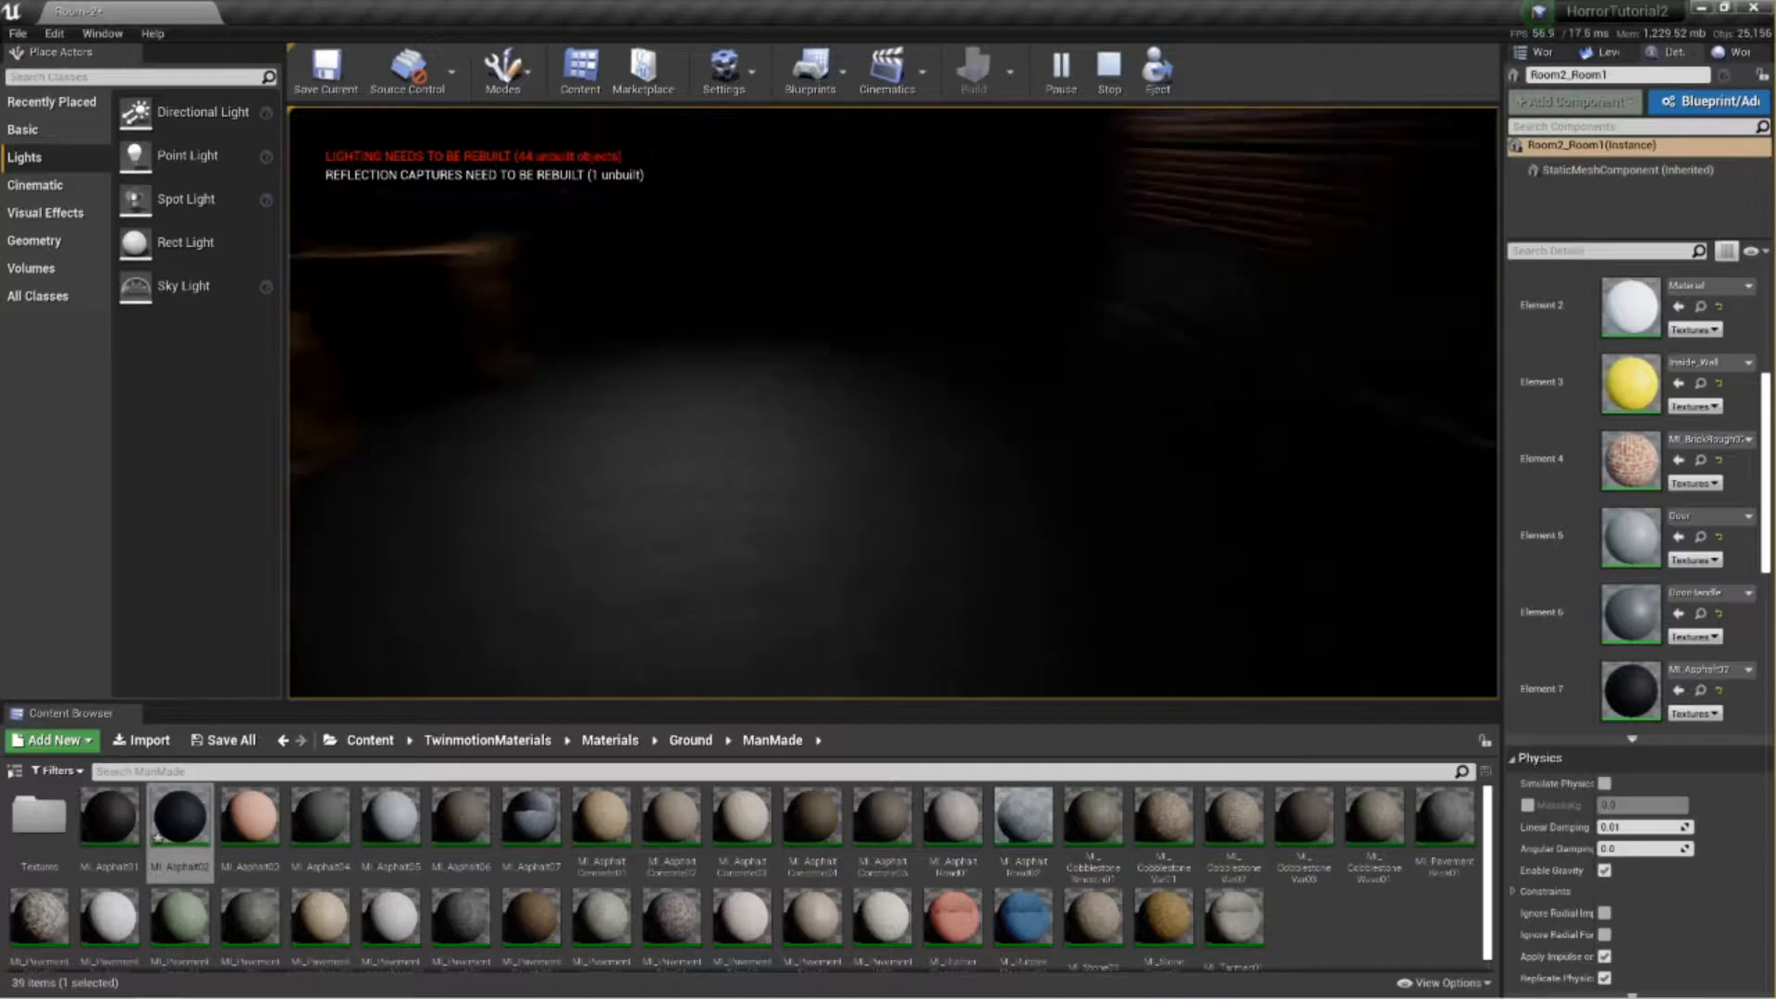
key("Escape")
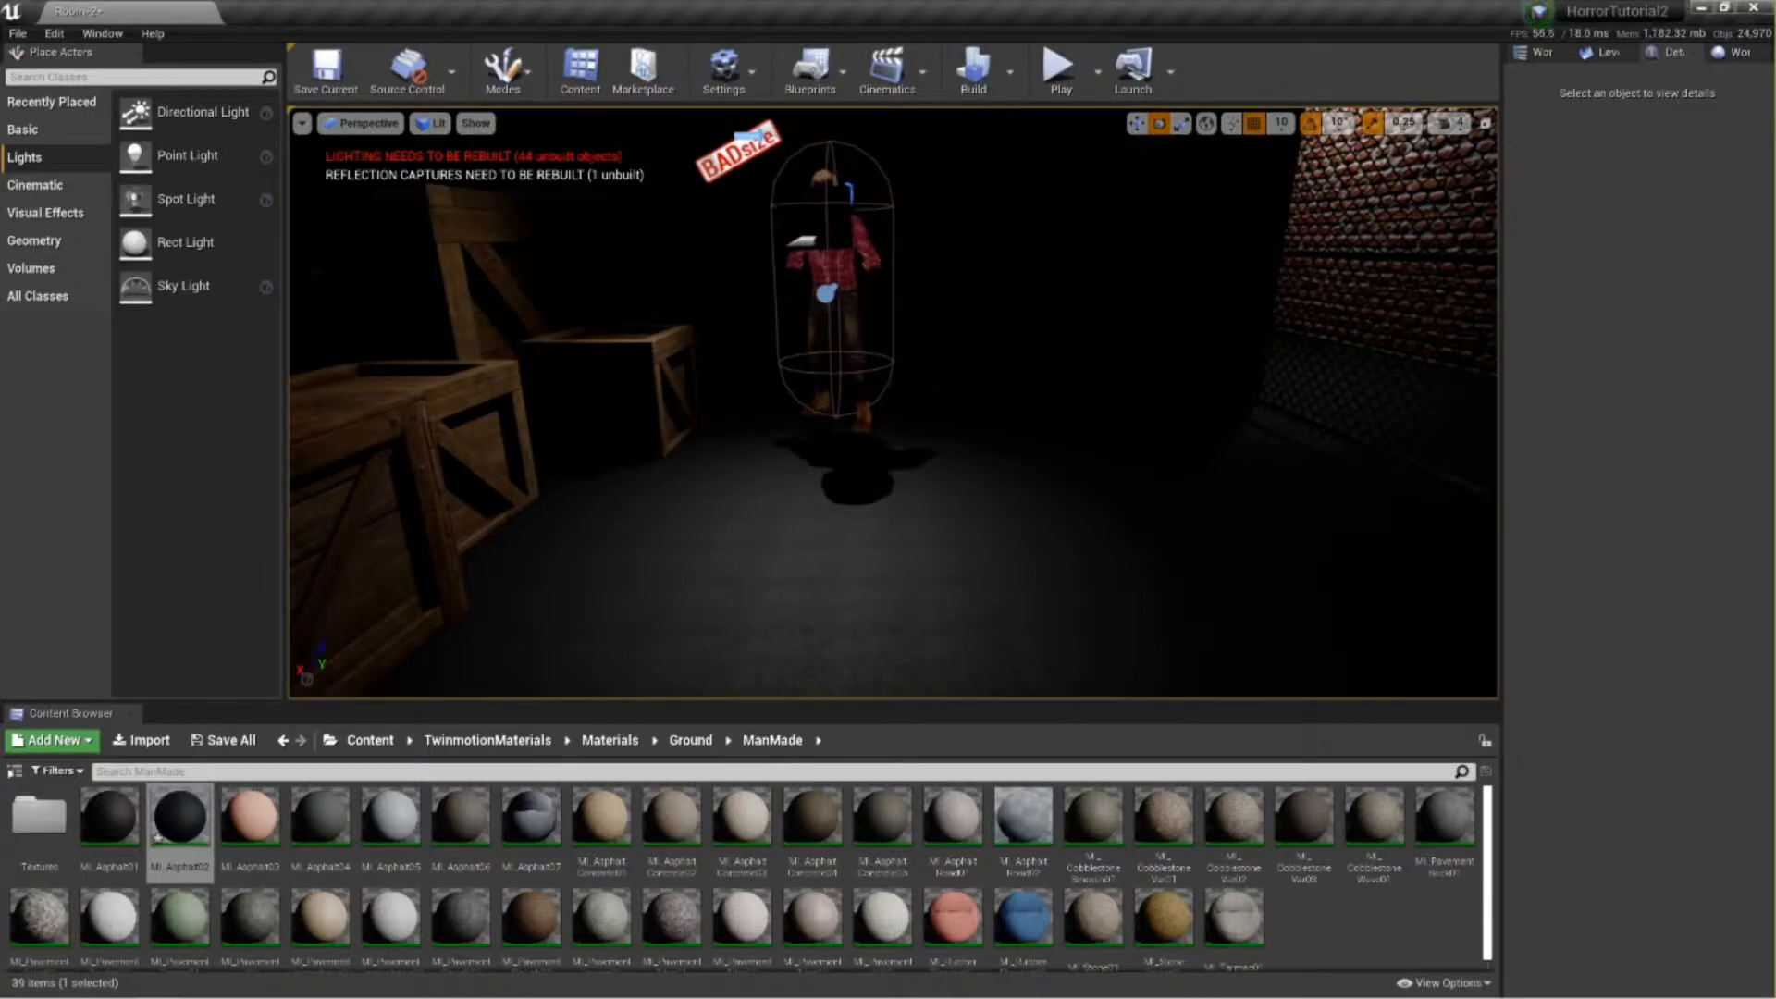
Review the metallic, roughness and UV tiling settings of the MI_Asphalt02 material instance, and close its editor.
left_click_drag(1341, 113, 1009, 185)
double_click(1009, 185)
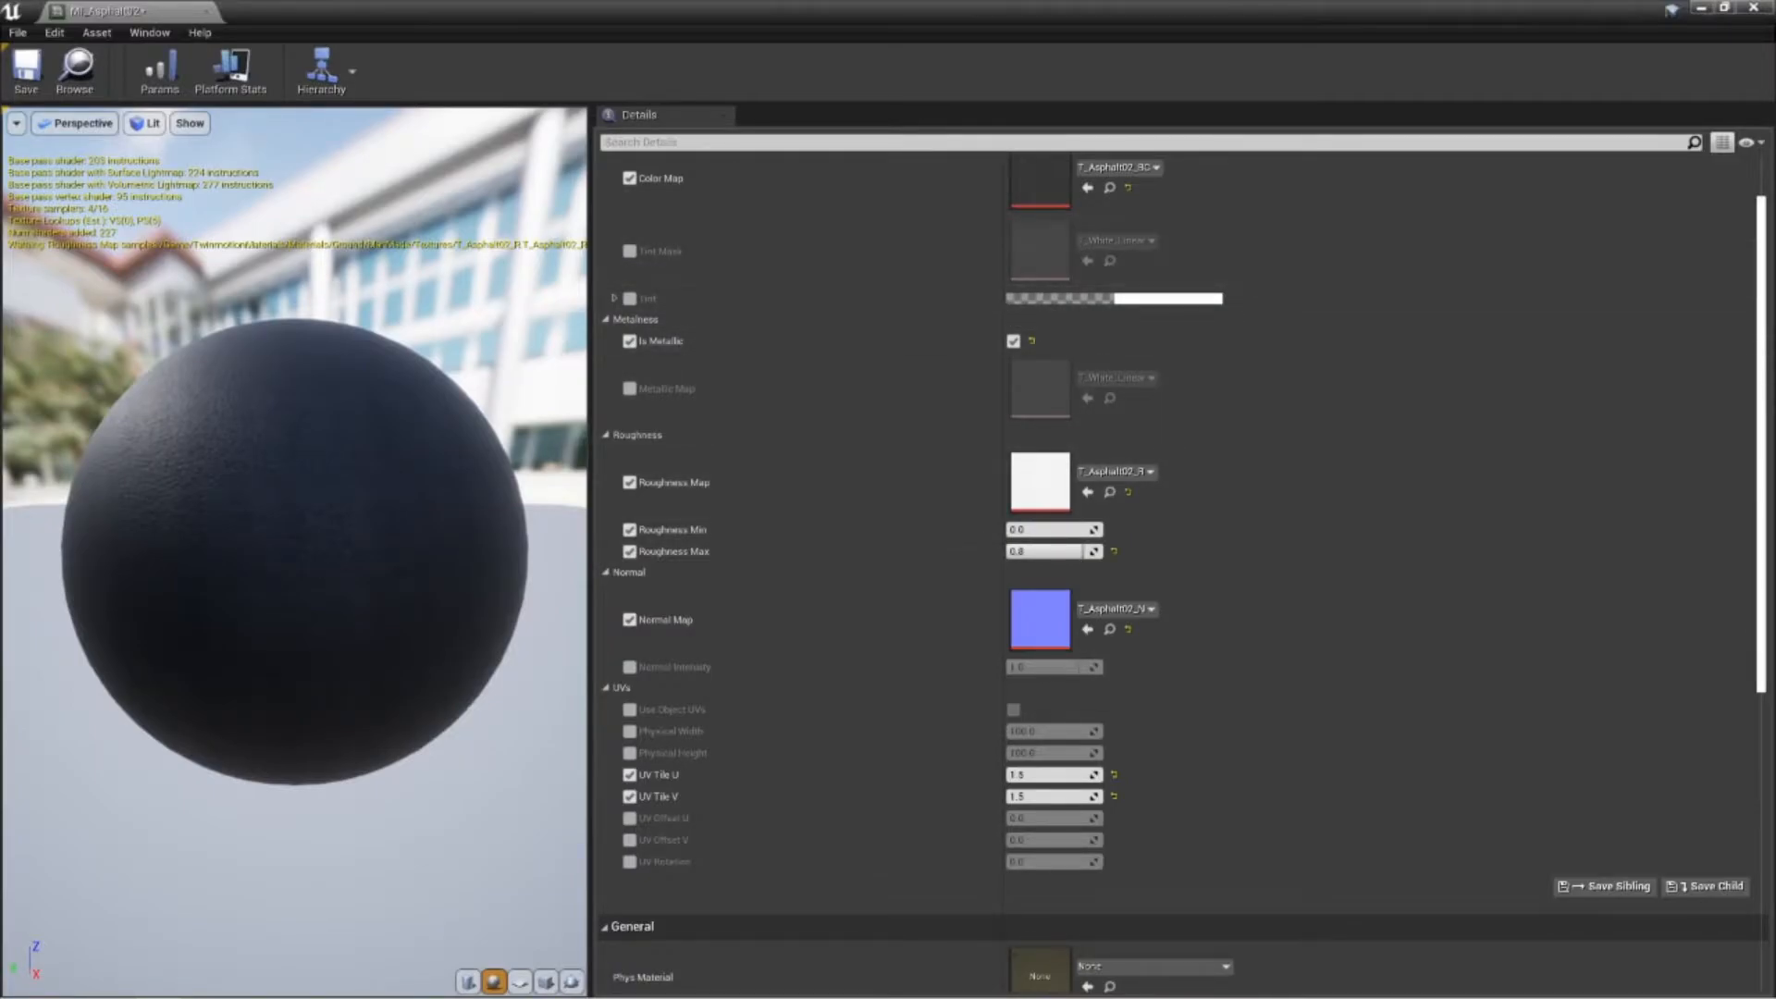
left_click(1750, 8)
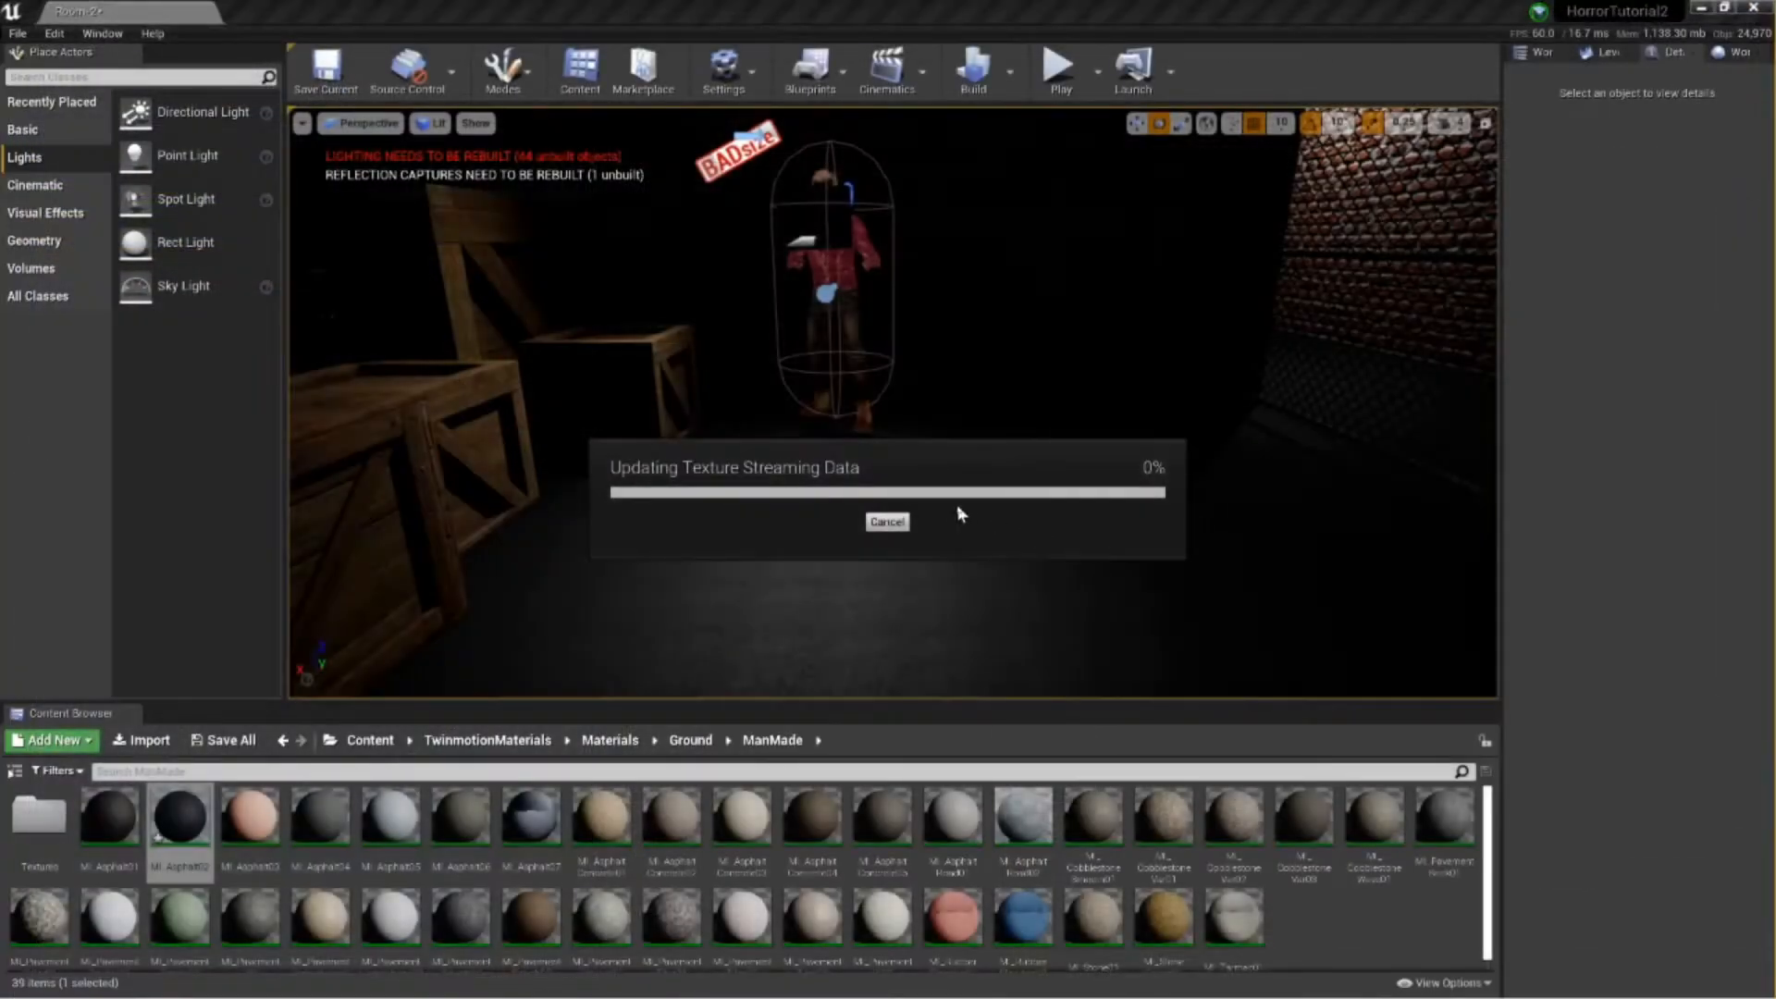
right_click_drag(894, 402, 862, 264)
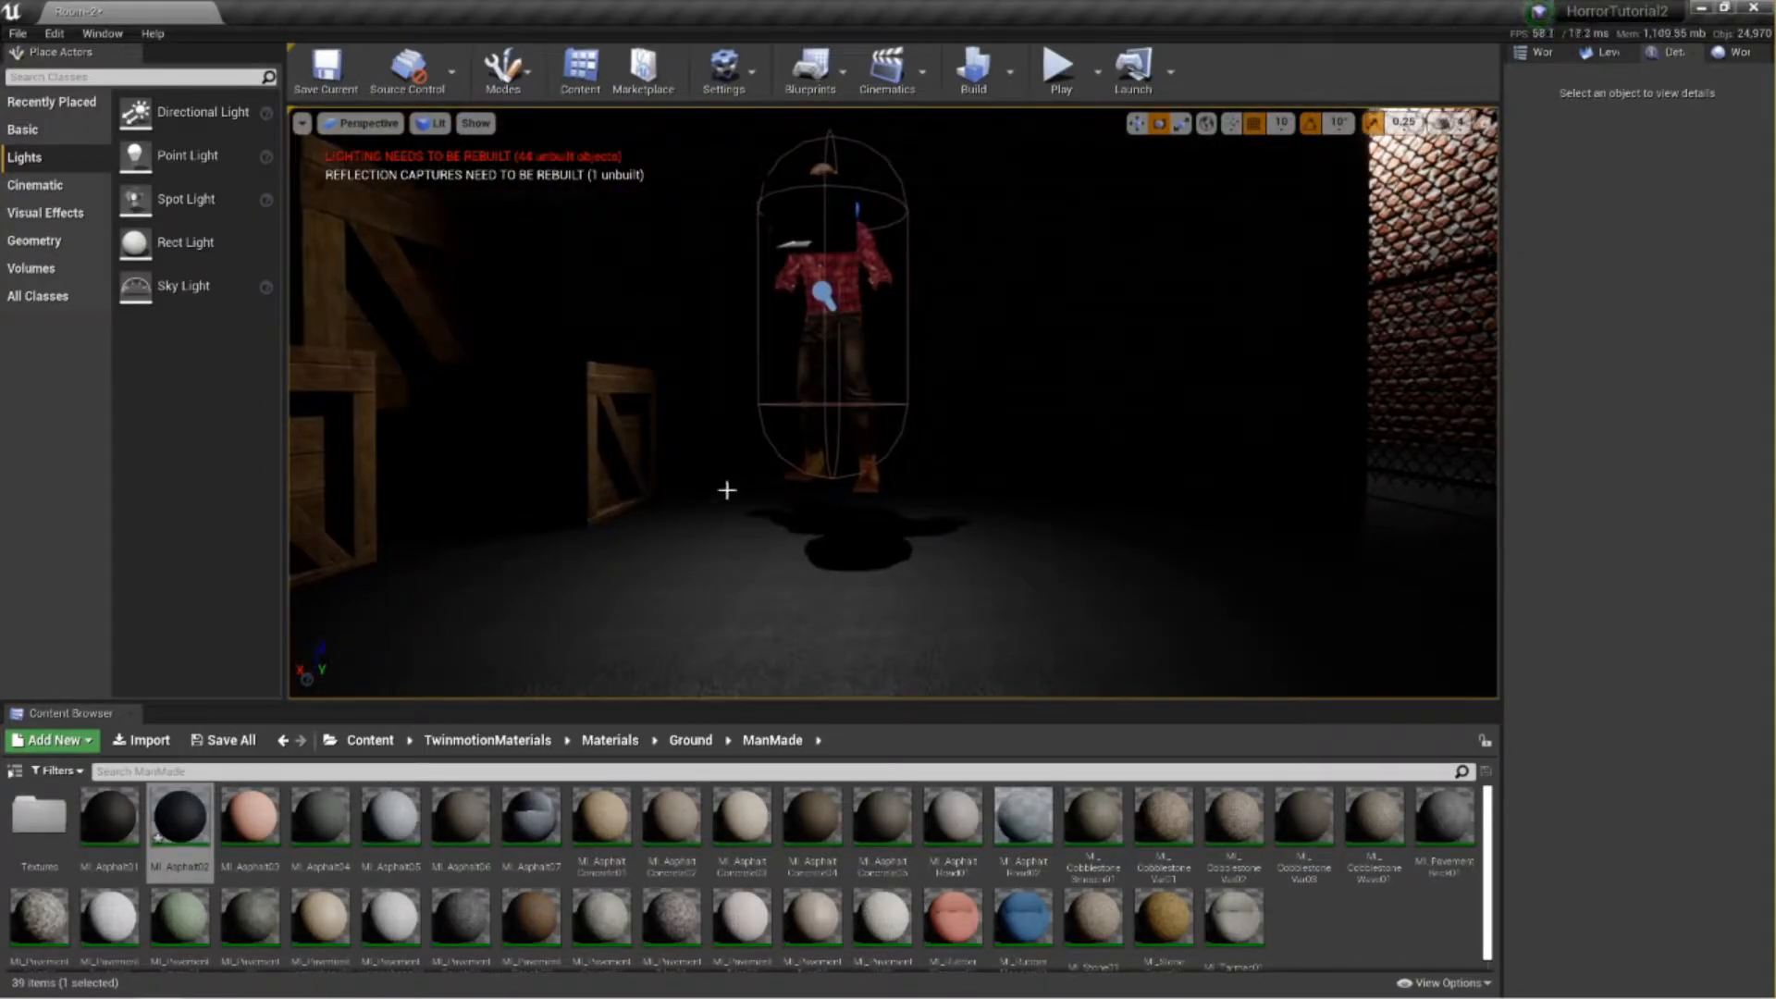
Lower the third-person character slightly toward the floor, and select the Room2_Room1 mesh.
left_click(802, 346)
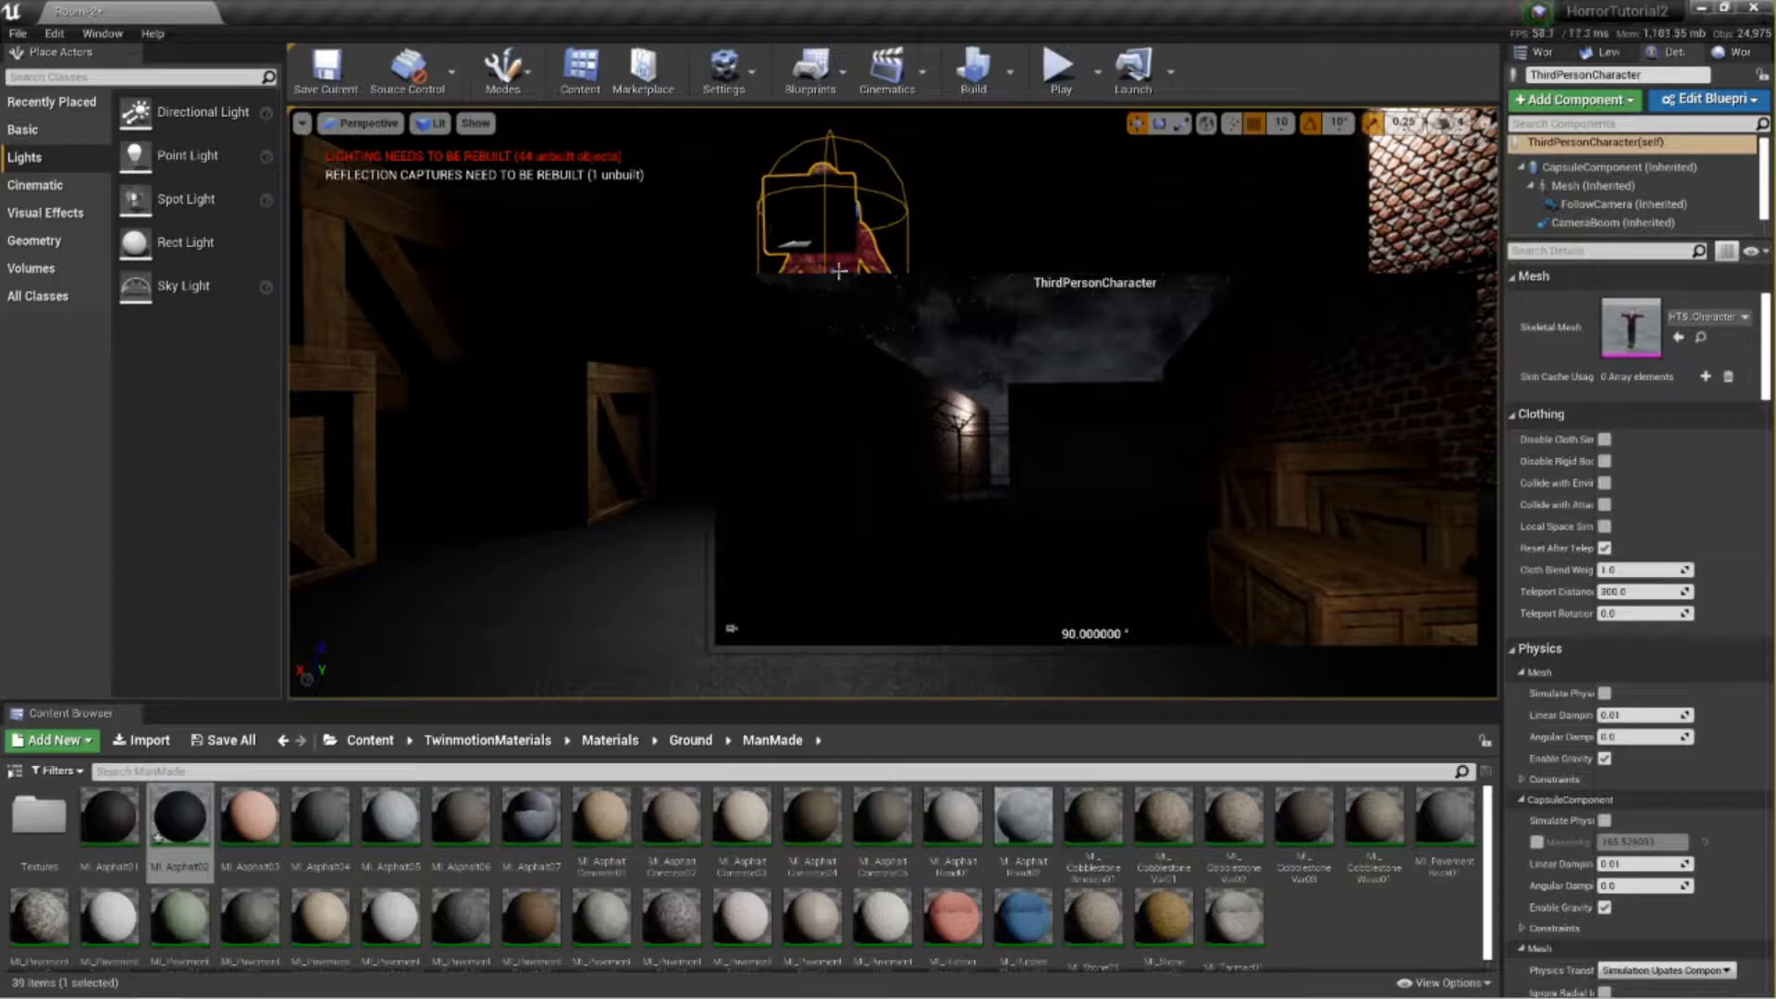
right_click_drag(832, 271, 761, 270)
mouse_move(672, 261)
left_mouse_down()
mouse_move(669, 294)
mouse_move(672, 266)
left_mouse_up()
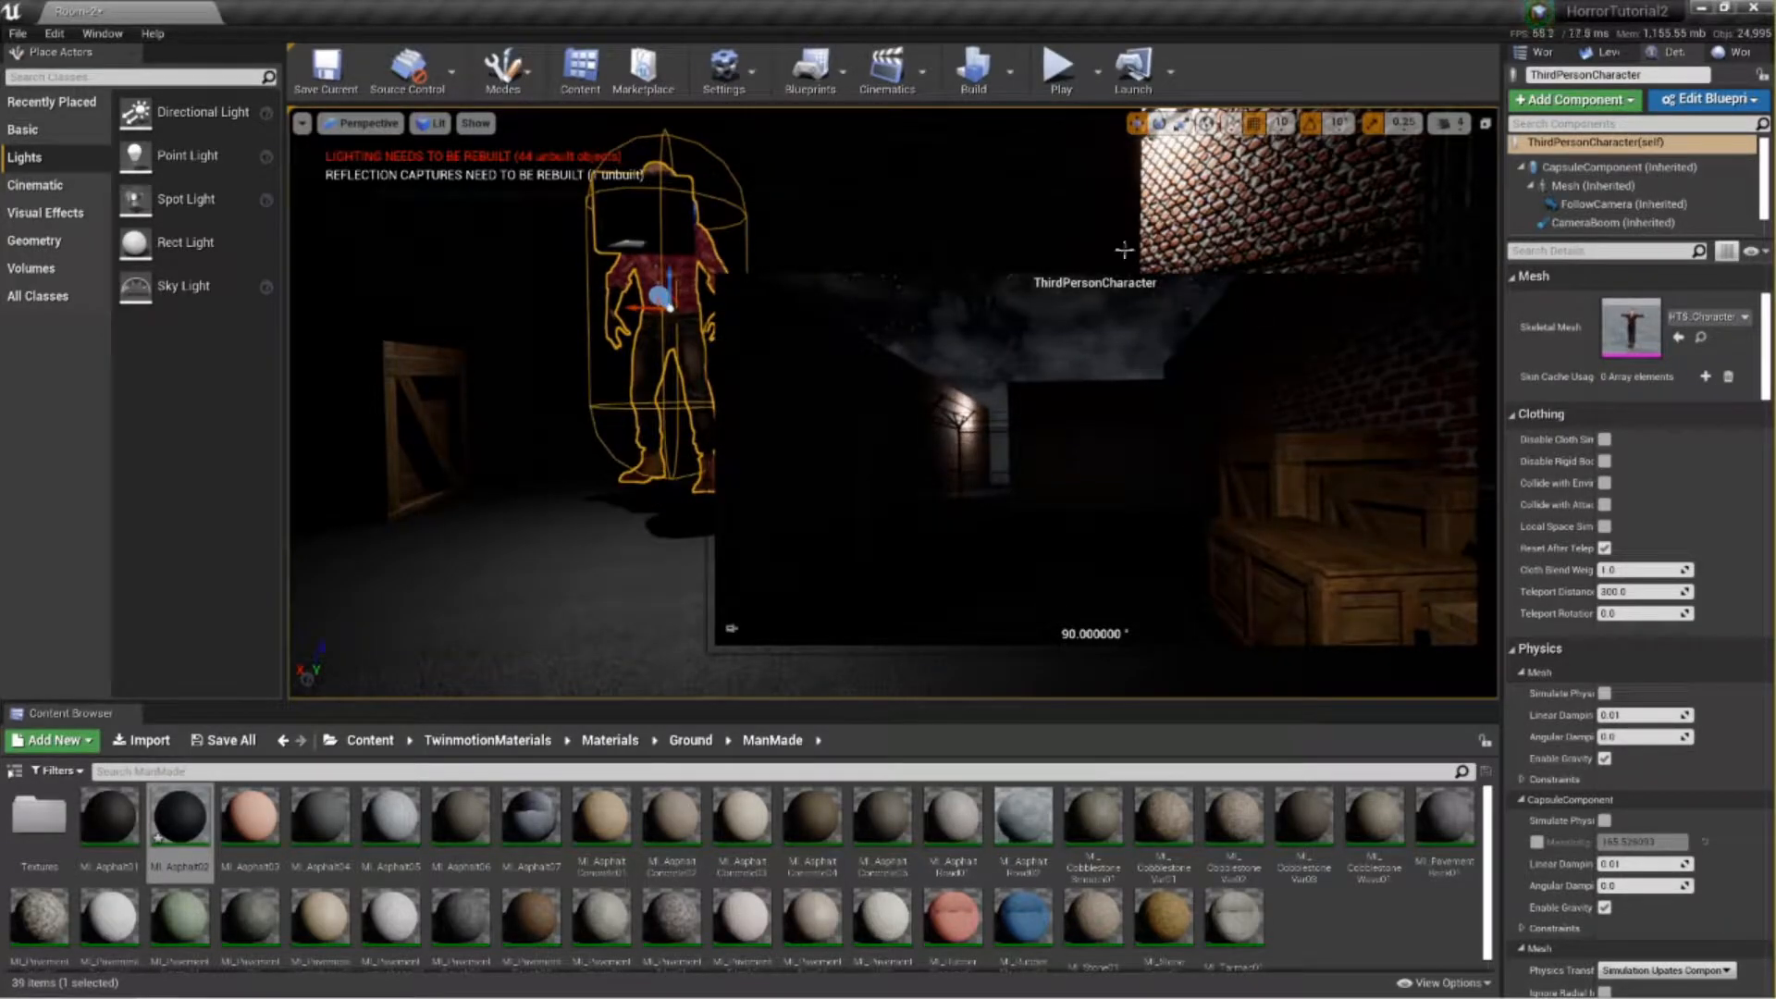
left_click(581, 405)
Switch the viewport to Unlit mode and bring the brick wall with the grey door into view.
right_click_drag(805, 510, 916, 513)
right_click_drag(892, 403, 1188, 425)
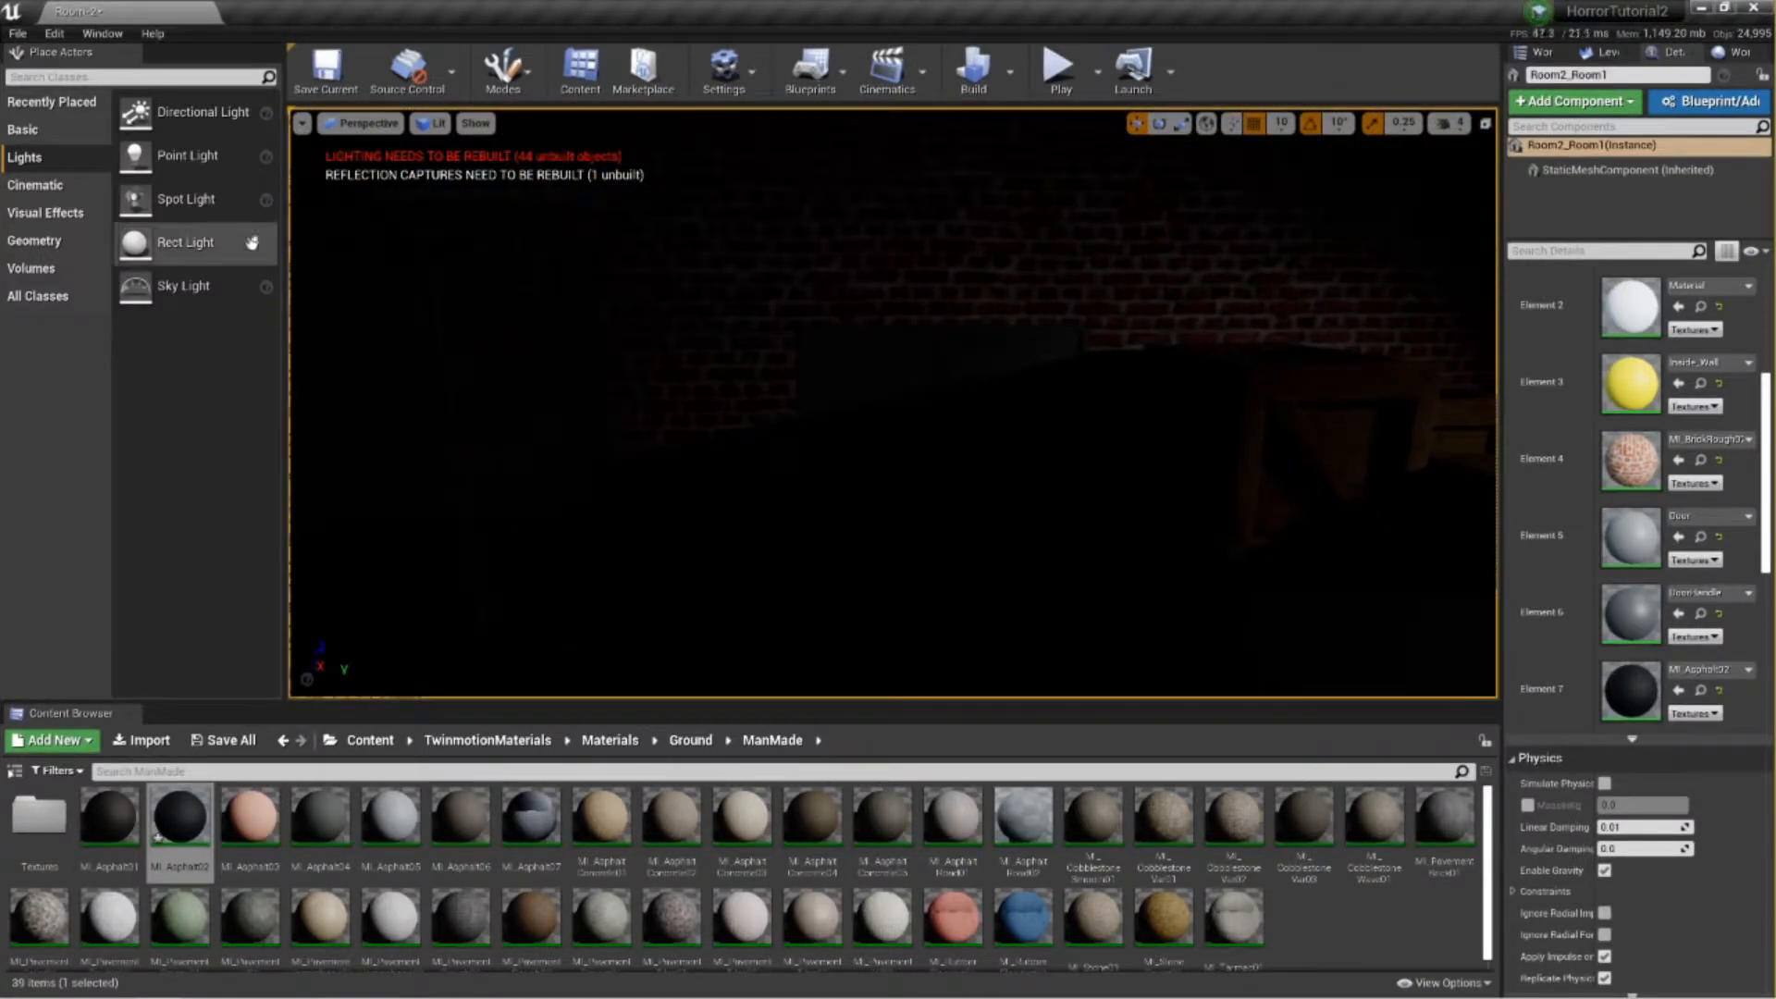
left_click(432, 123)
left_click(444, 178)
right_click_drag(867, 331, 1206, 302)
key("w")
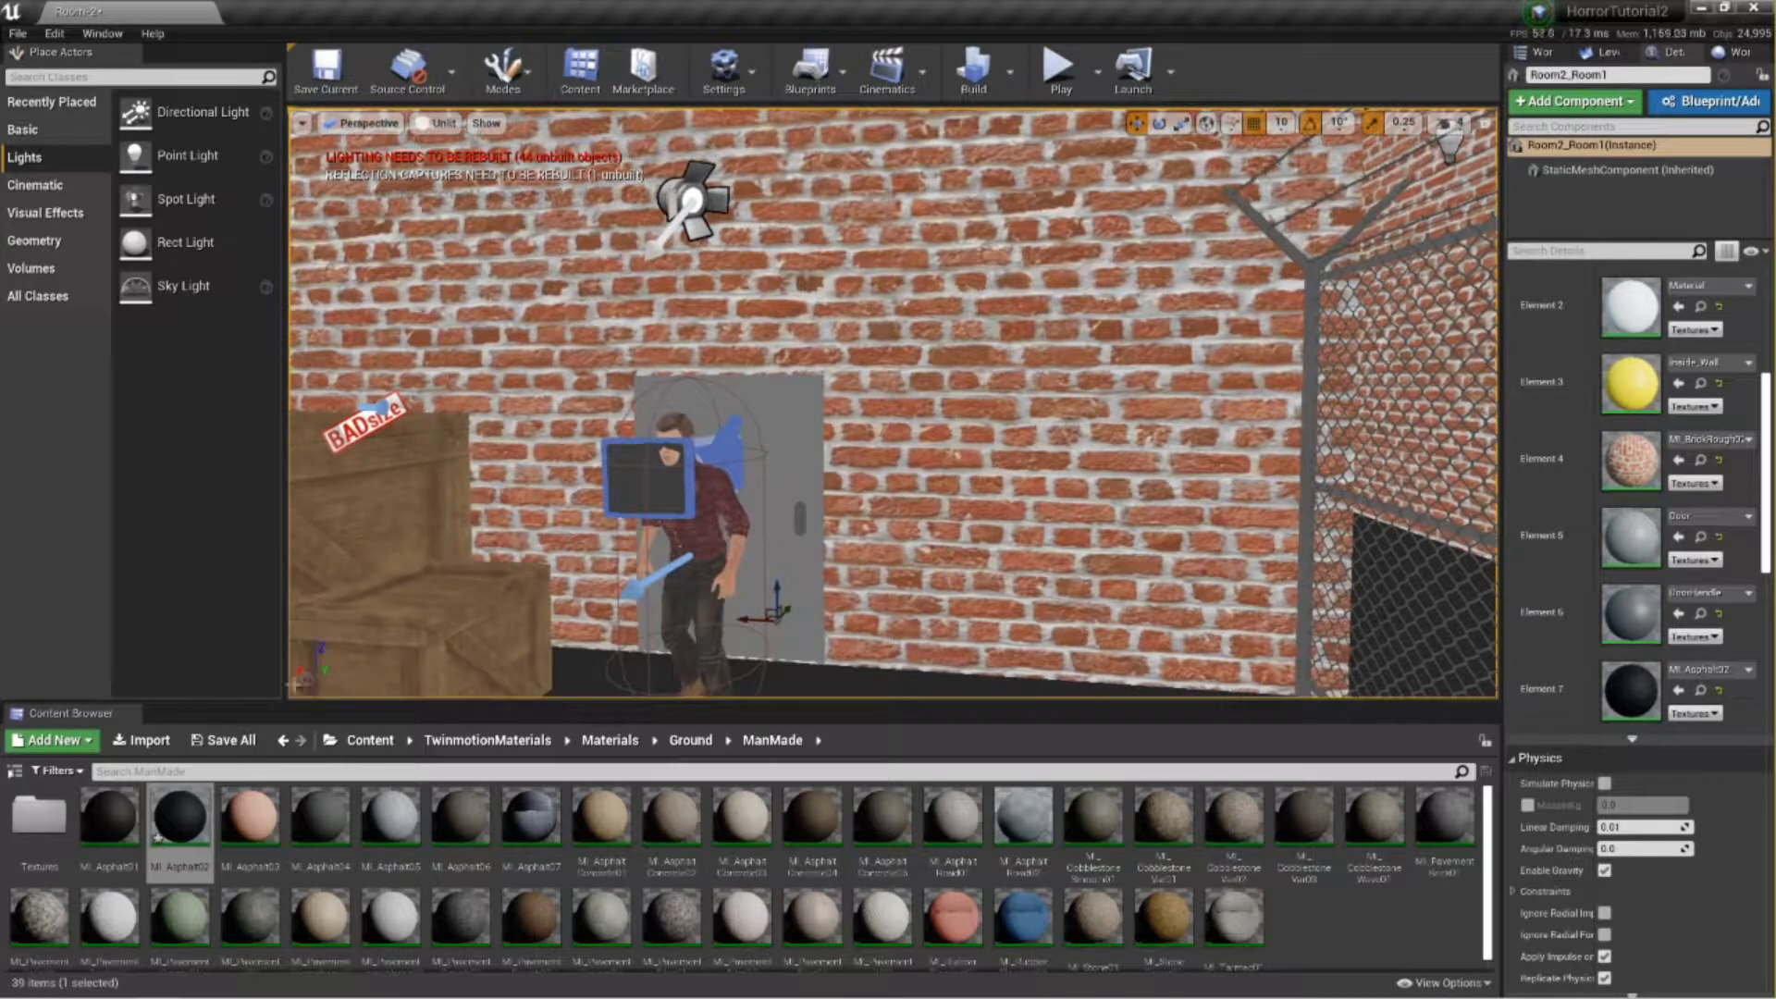
Open the Electric meshes folder of the Electrical_Equipment pack in the project content.
left_click(369, 740)
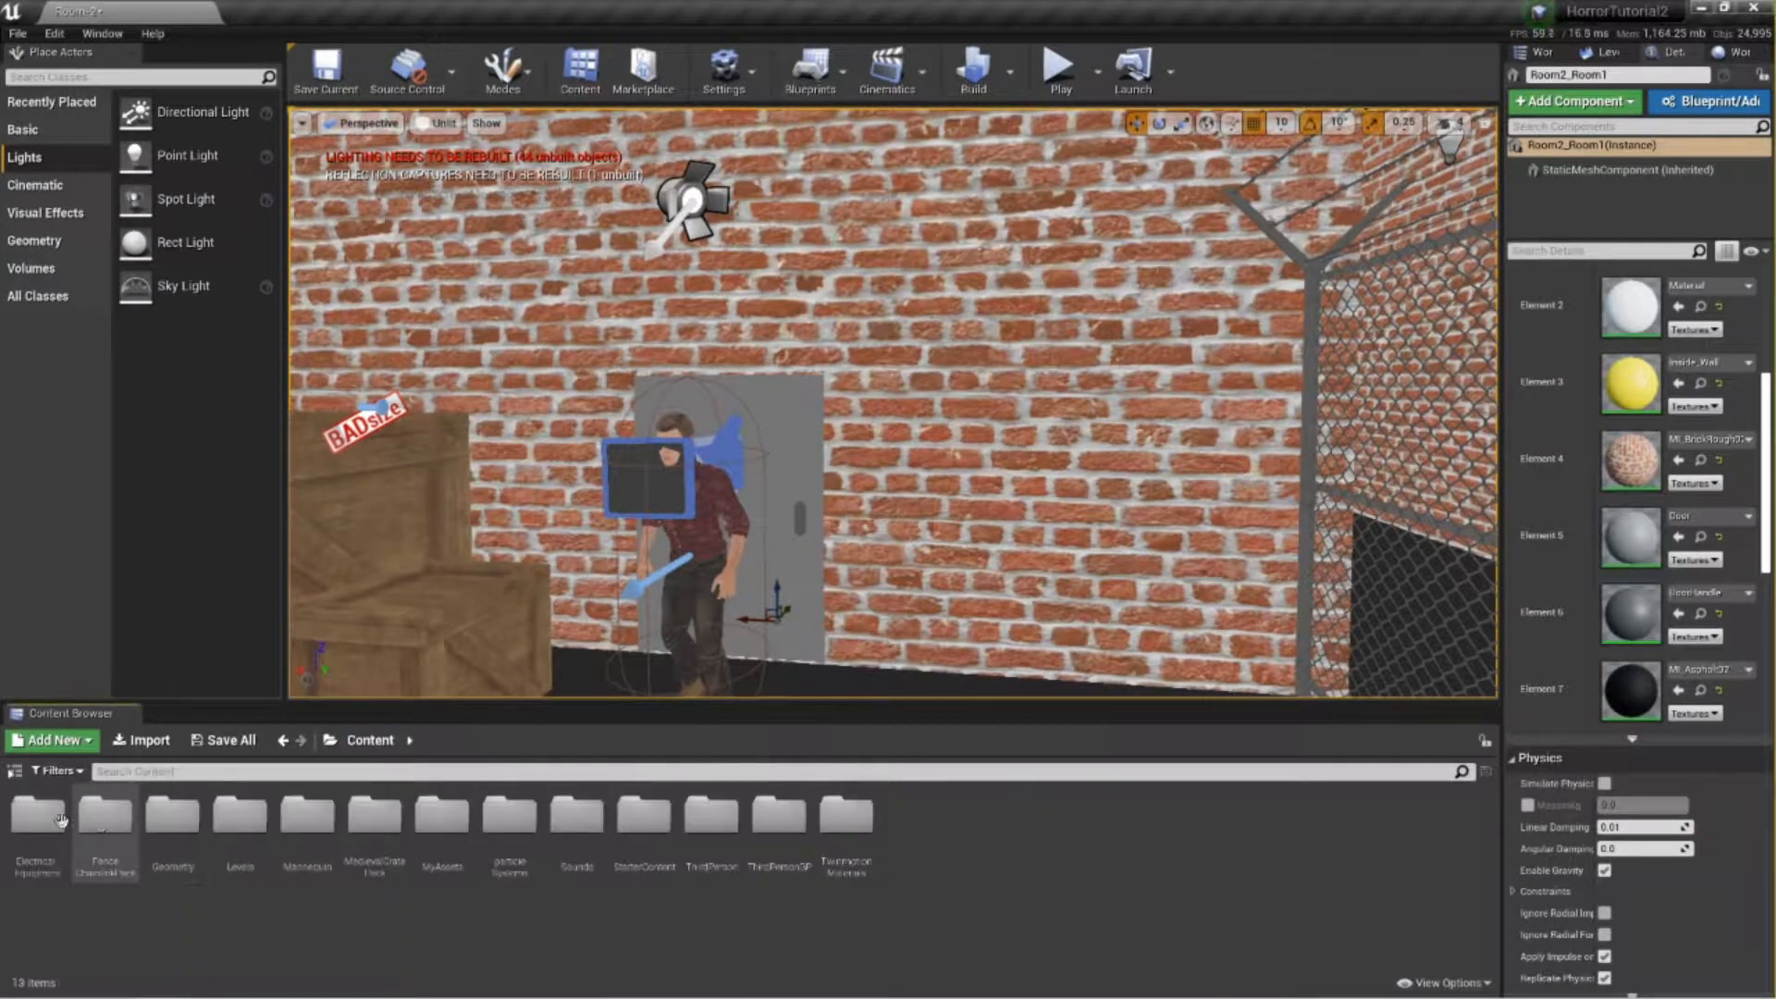
double_click(42, 819)
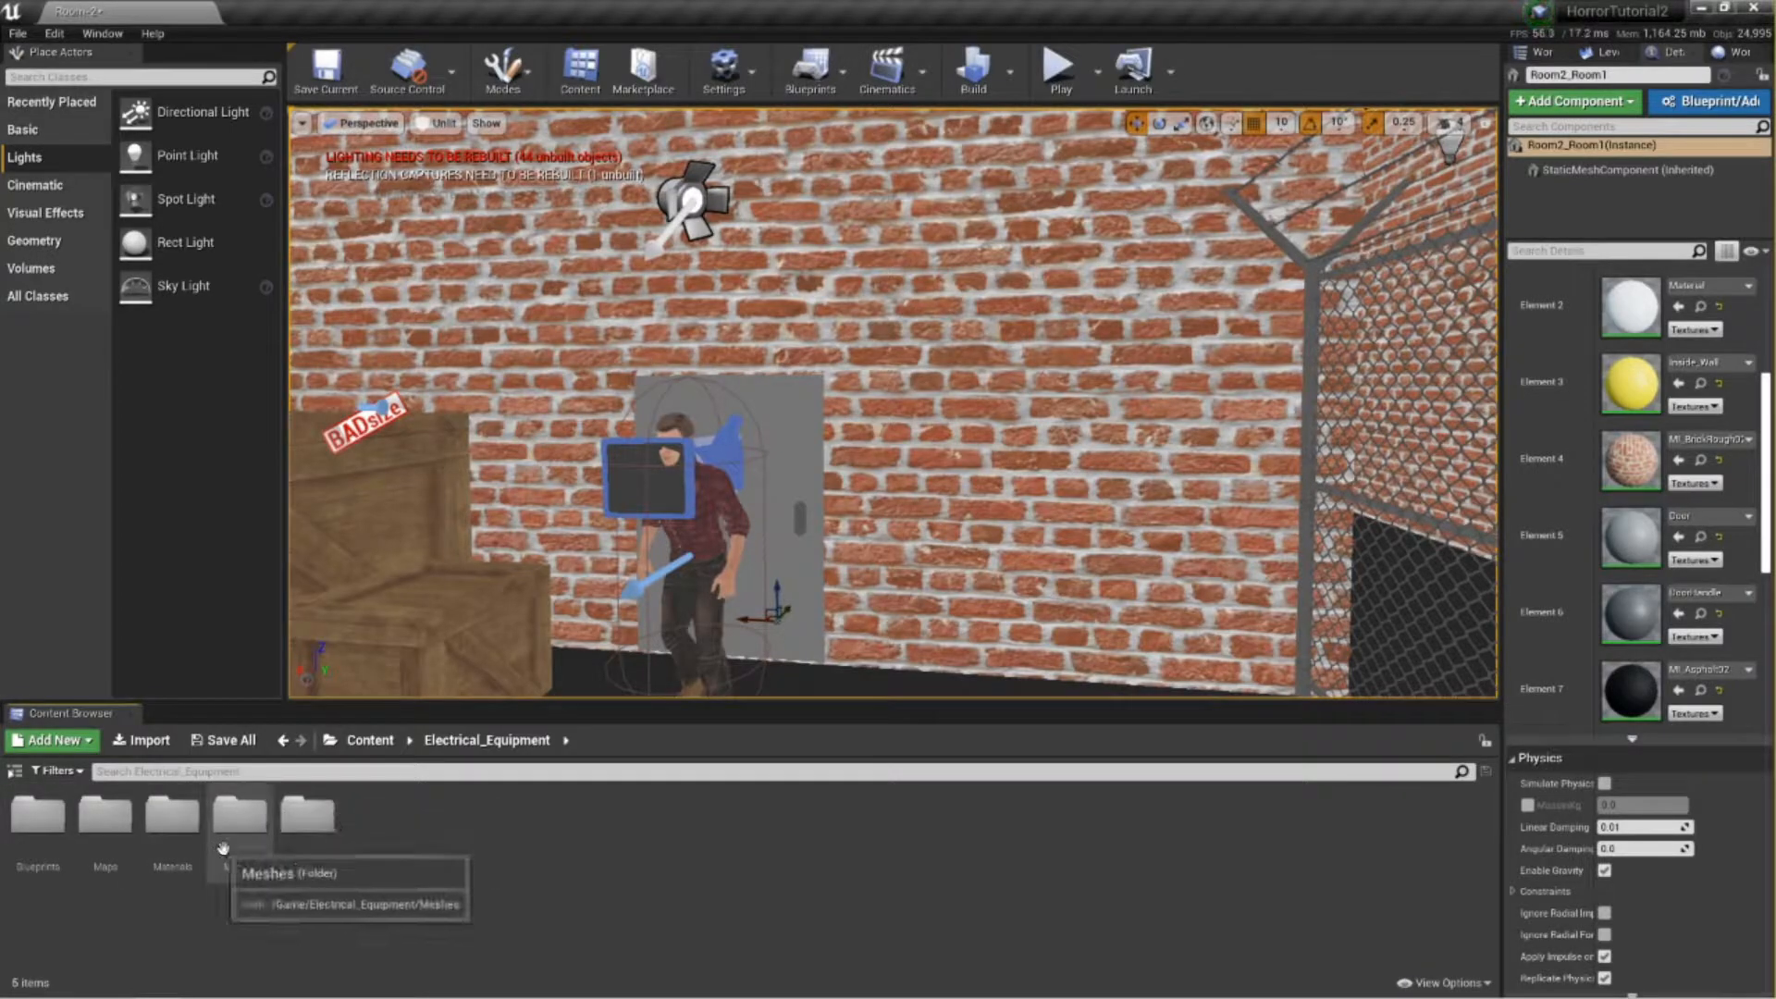
double_click(240, 818)
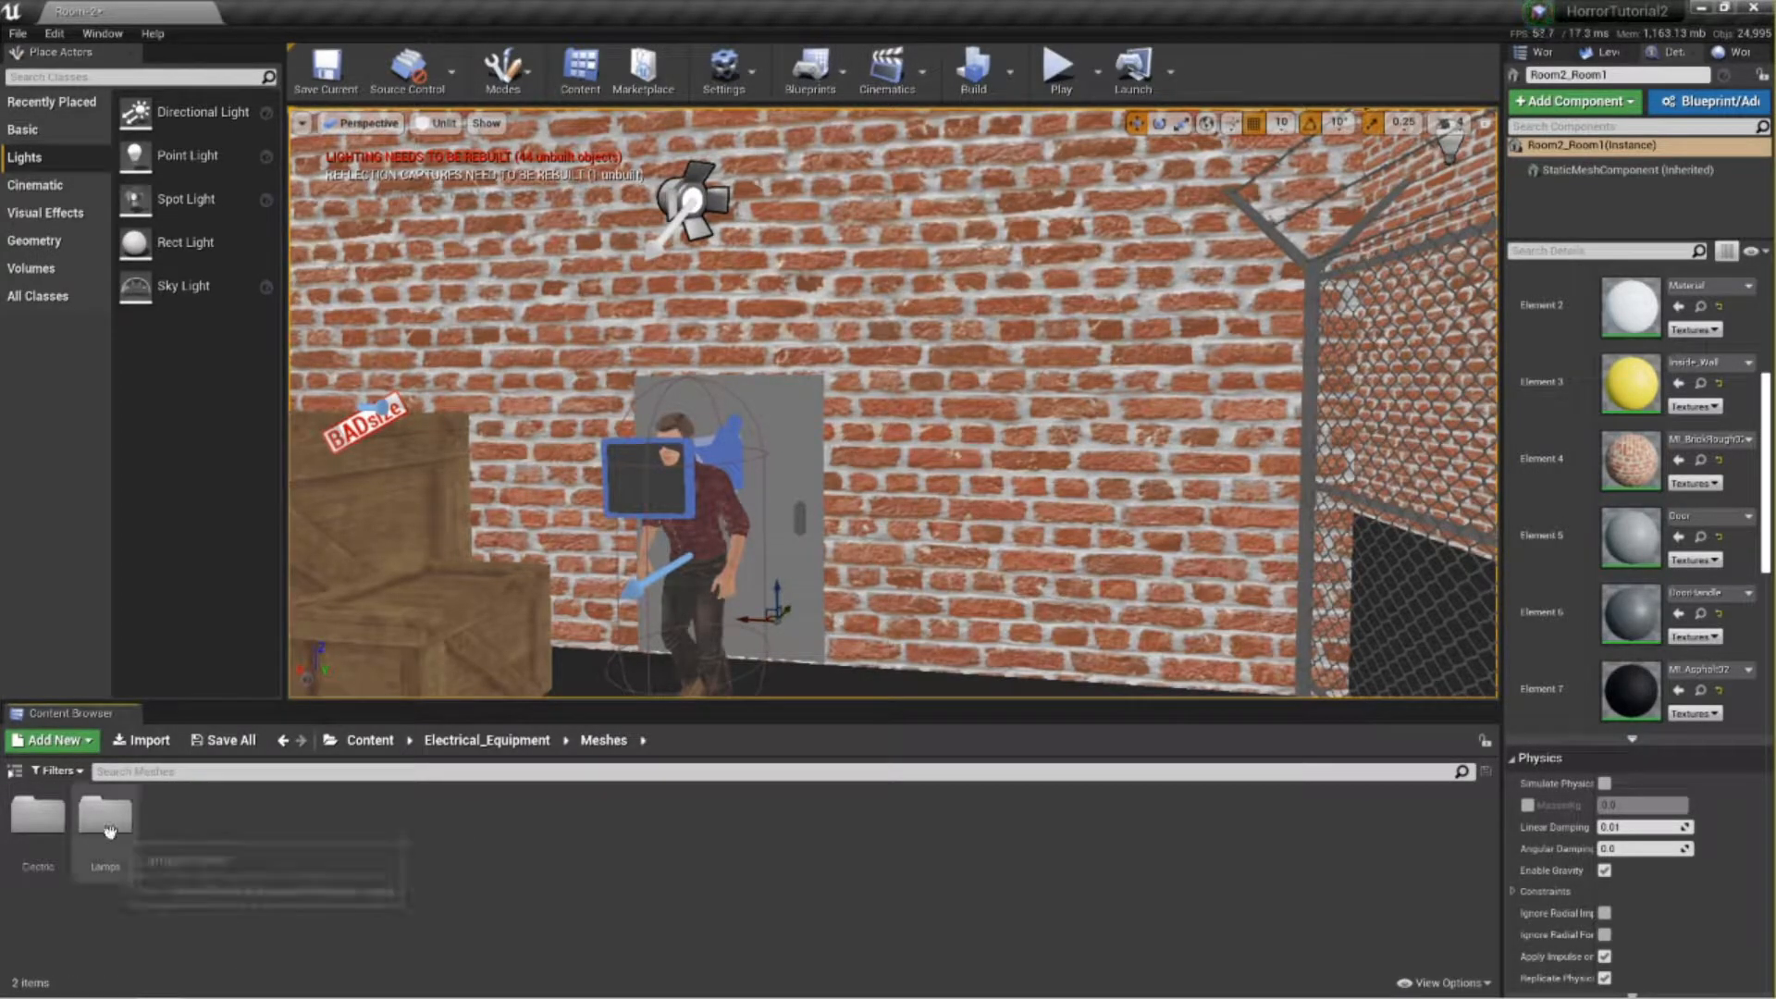
double_click(41, 818)
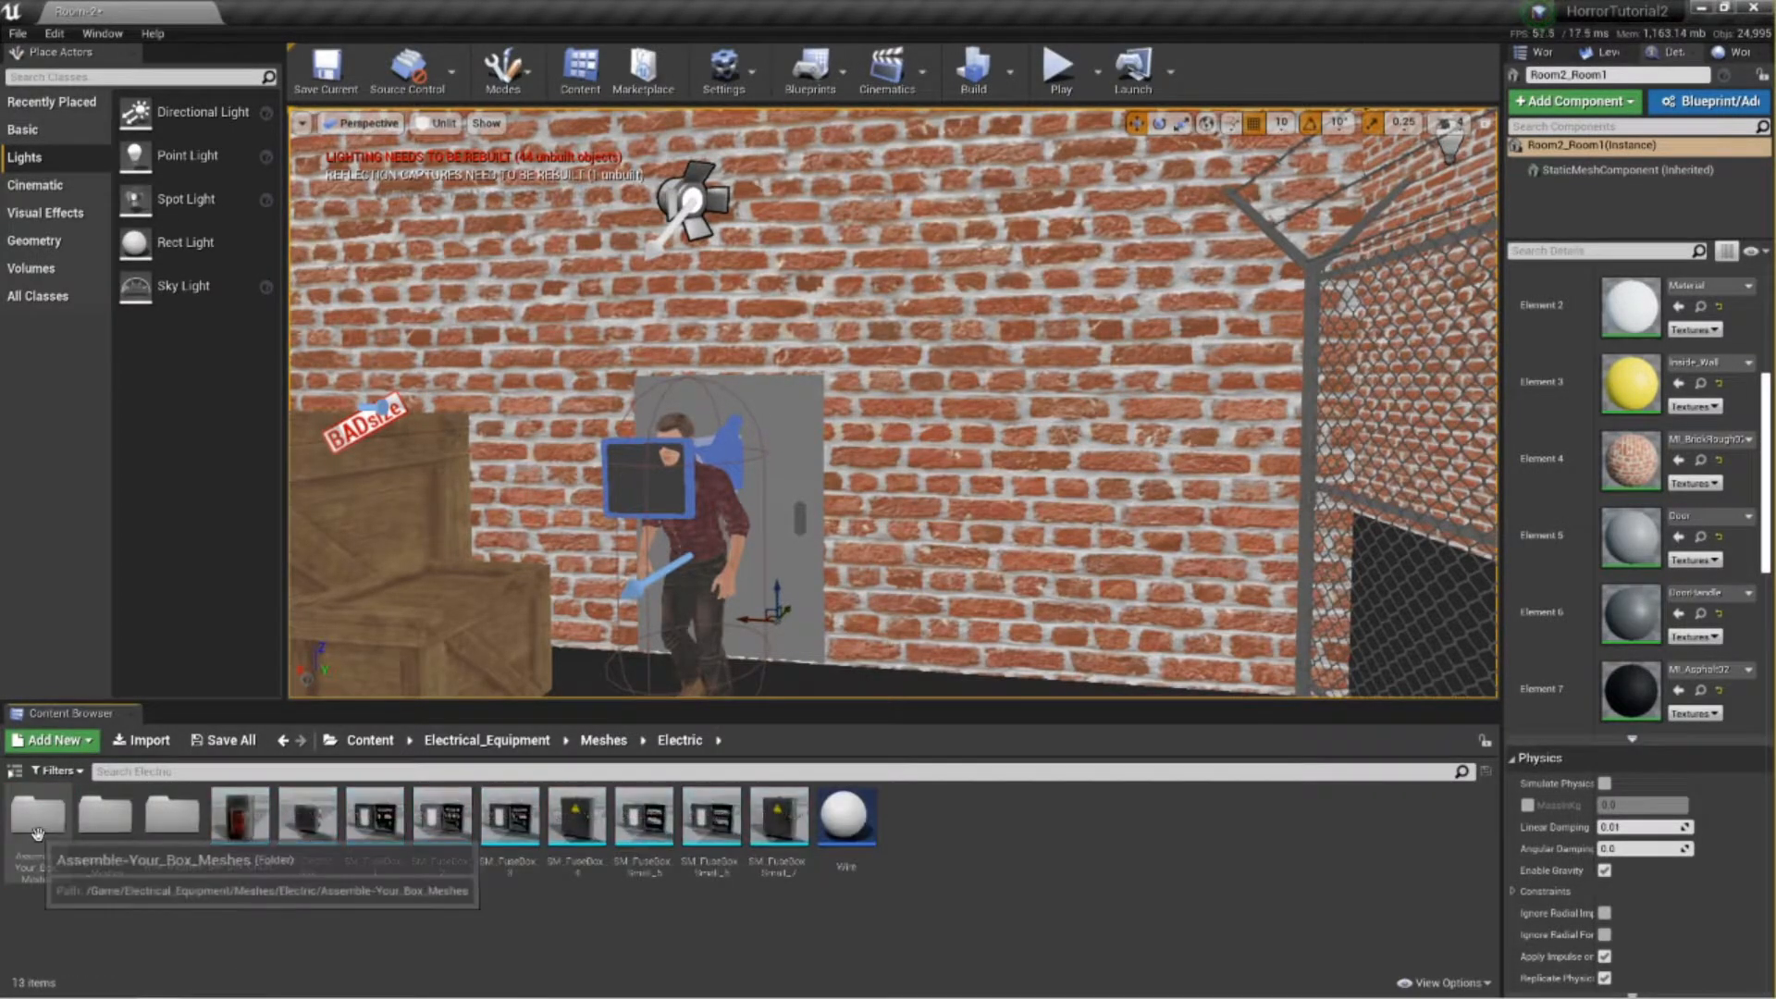
Place the SM_FuseBox_4 mesh on the brick wall between the door and the fence, and pull it out of the bricks.
left_click(583, 817)
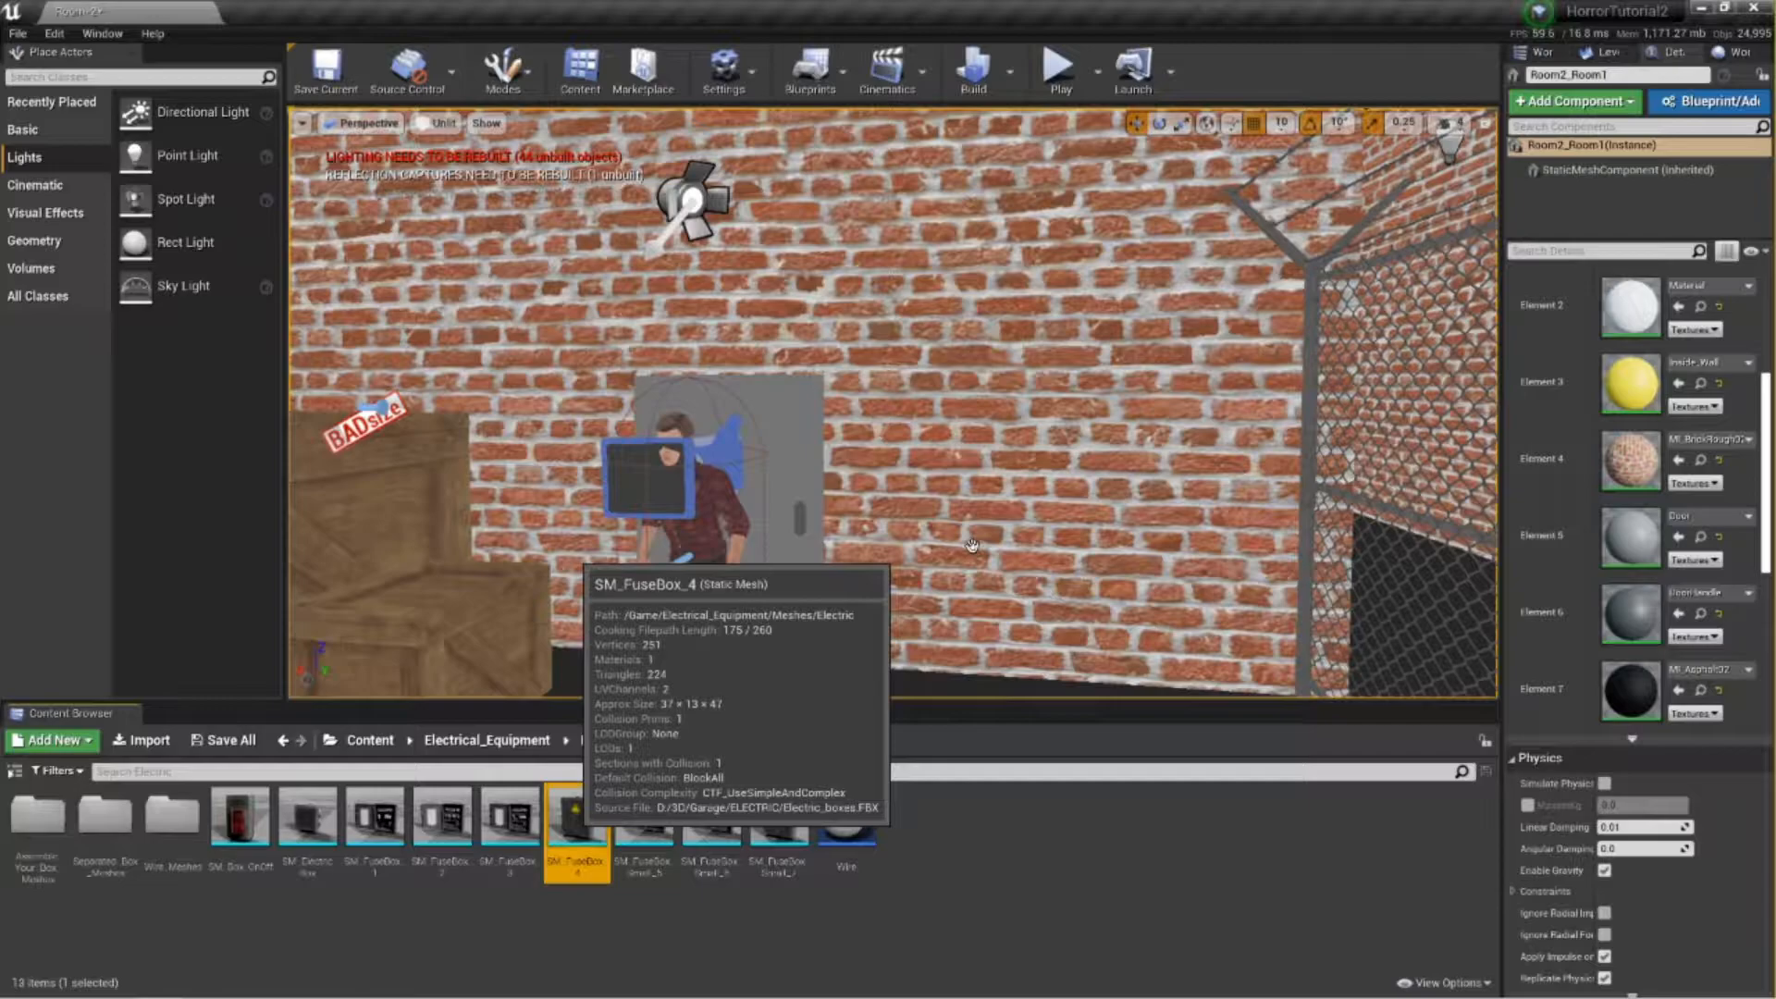
left_click_drag(972, 546, 985, 402)
key("f")
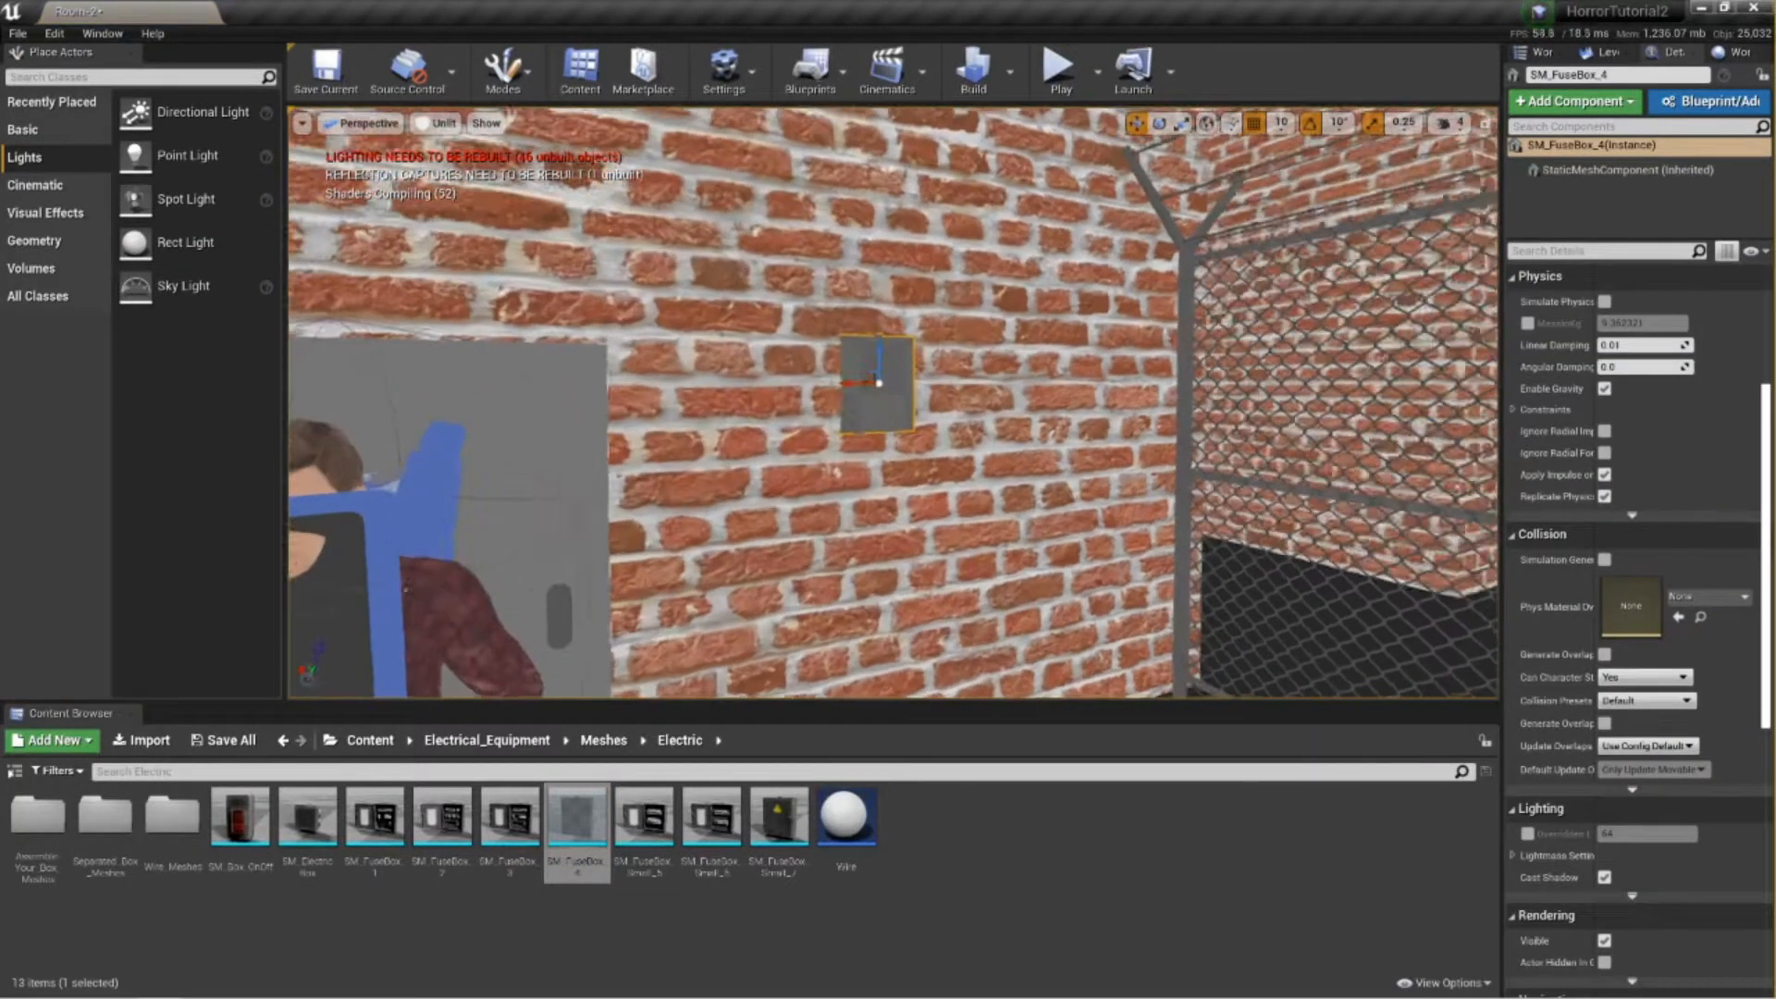
key("w")
right_click_drag(1017, 421, 1101, 425)
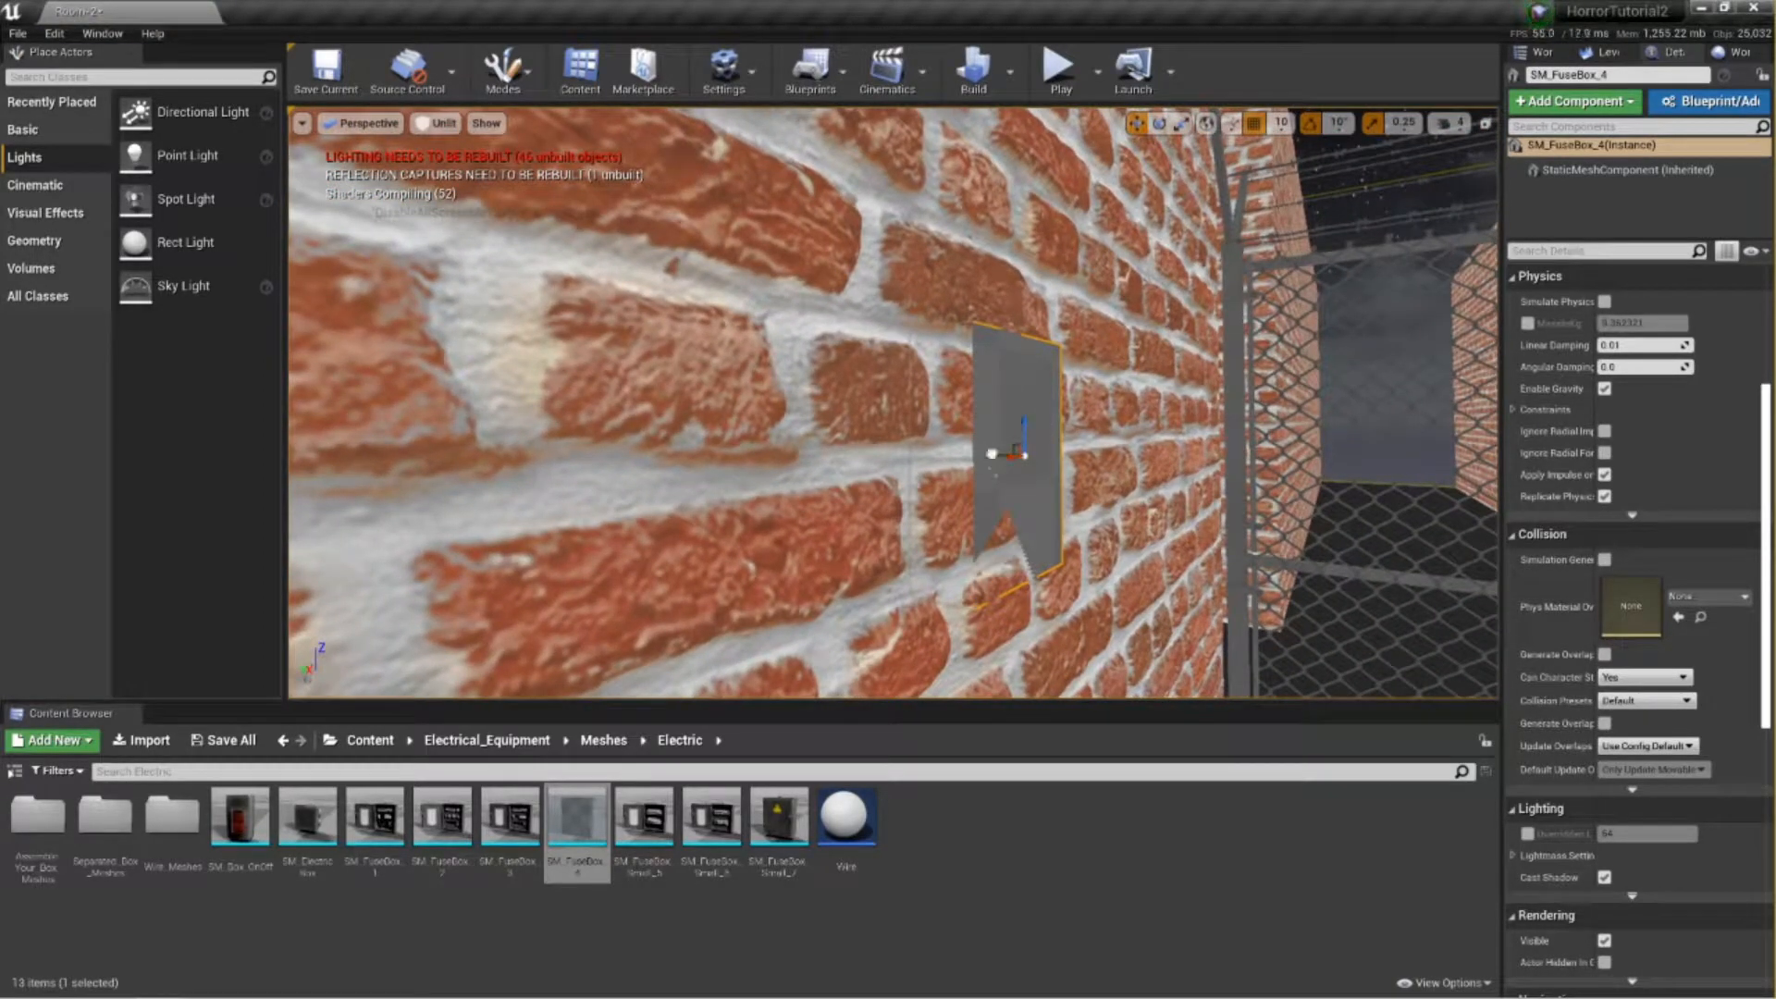
left_click_drag(993, 455, 1018, 458)
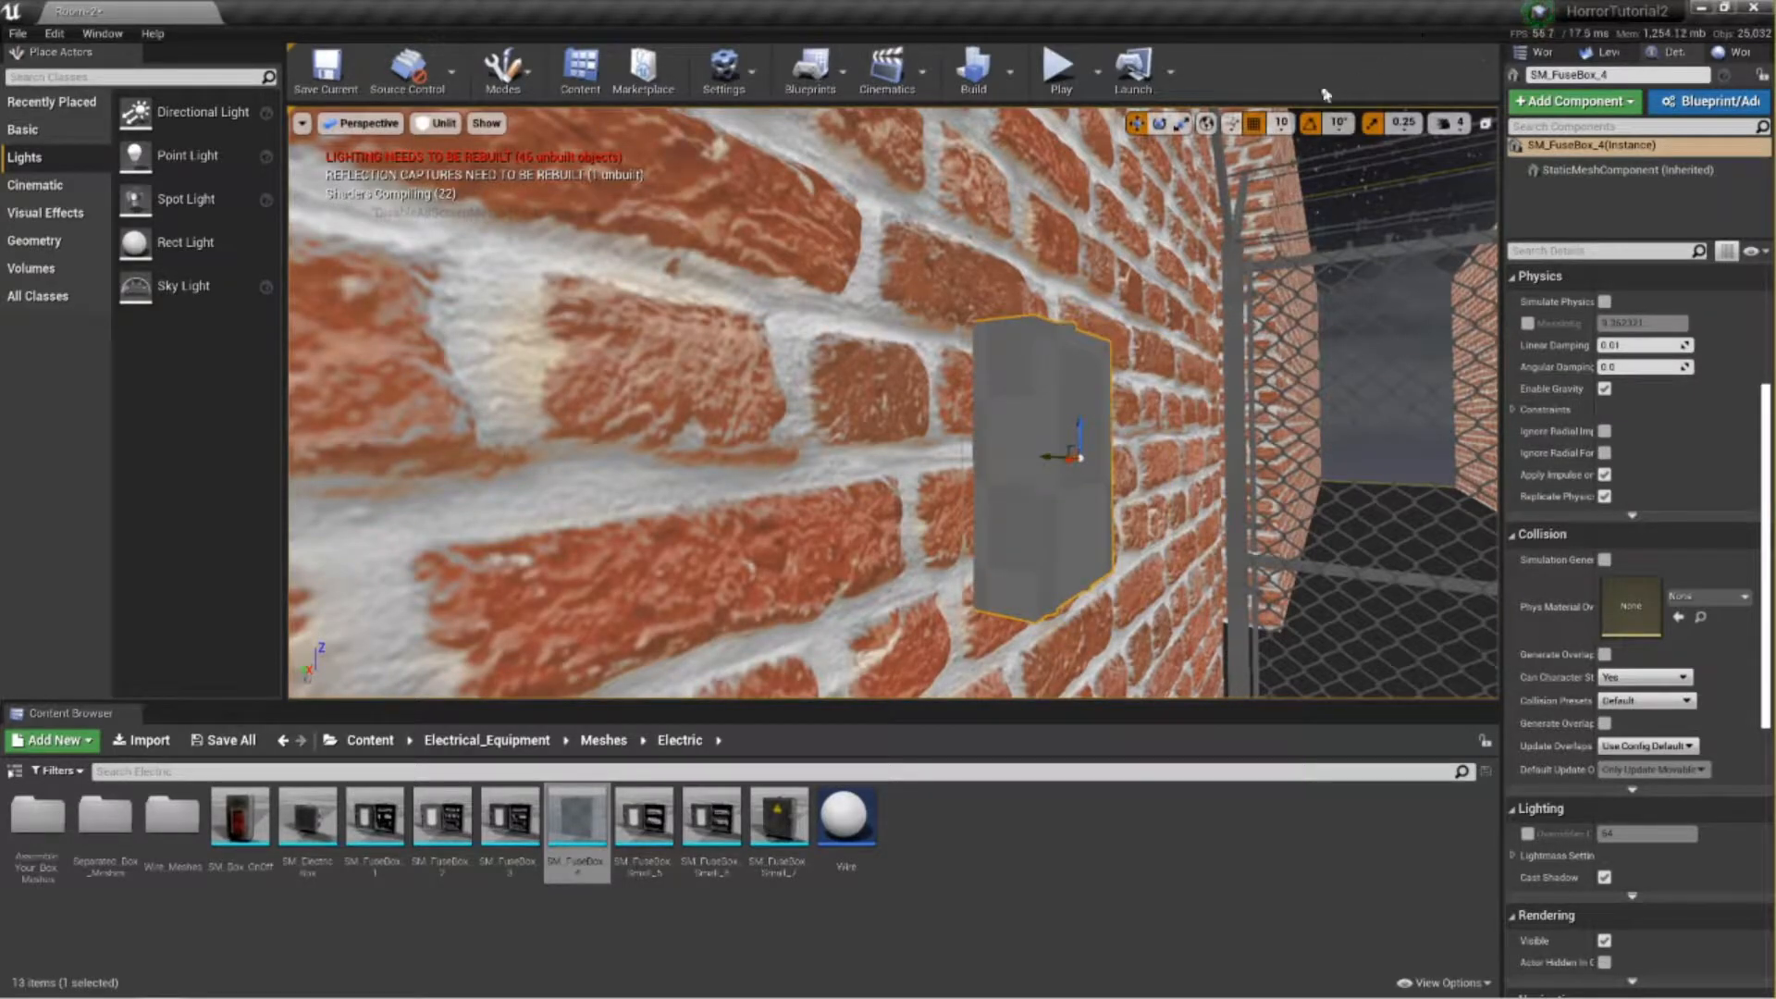
Set the viewport snapping to a grid size of 1, a rotation of 5° and a scale of 0.5.
left_click(1281, 122)
left_click(1285, 146)
left_click(1349, 125)
left_click(1341, 160)
left_click(1406, 125)
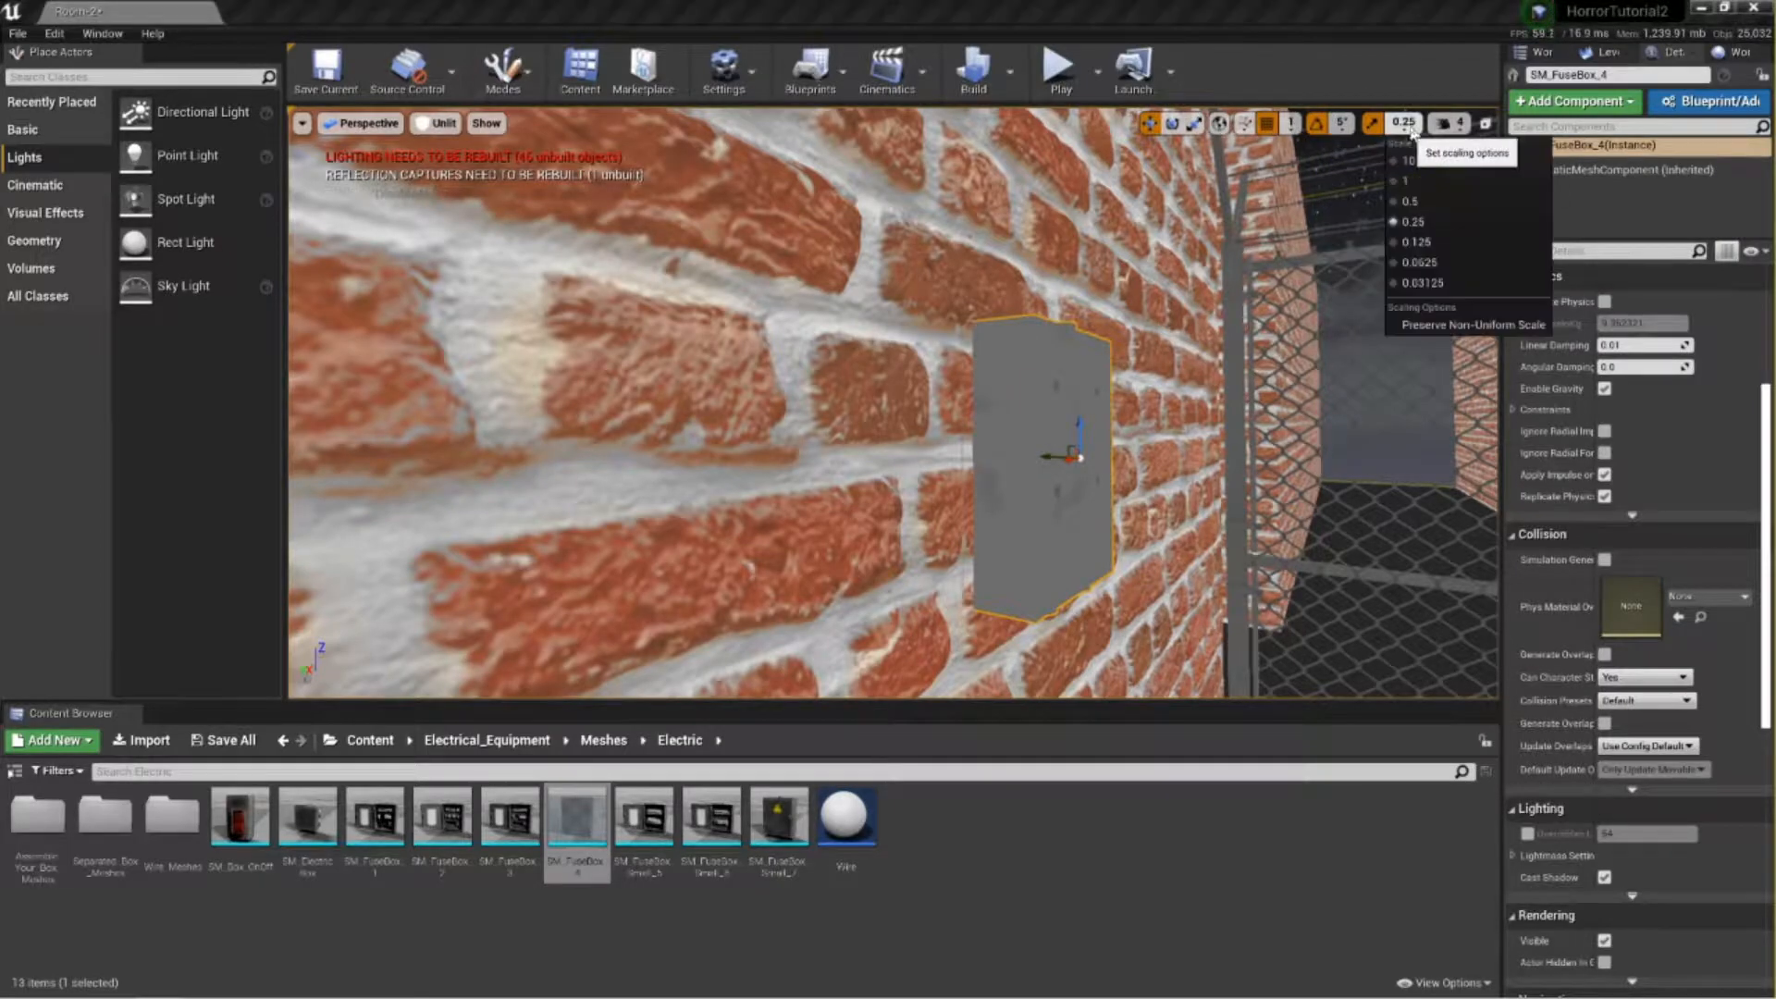
left_click(1419, 203)
Nudge the fuse box back against the brick wall, and select the Room2_Room1 mesh.
left_click_drag(1043, 454, 1057, 453)
right_click_drag(1037, 427, 1009, 429)
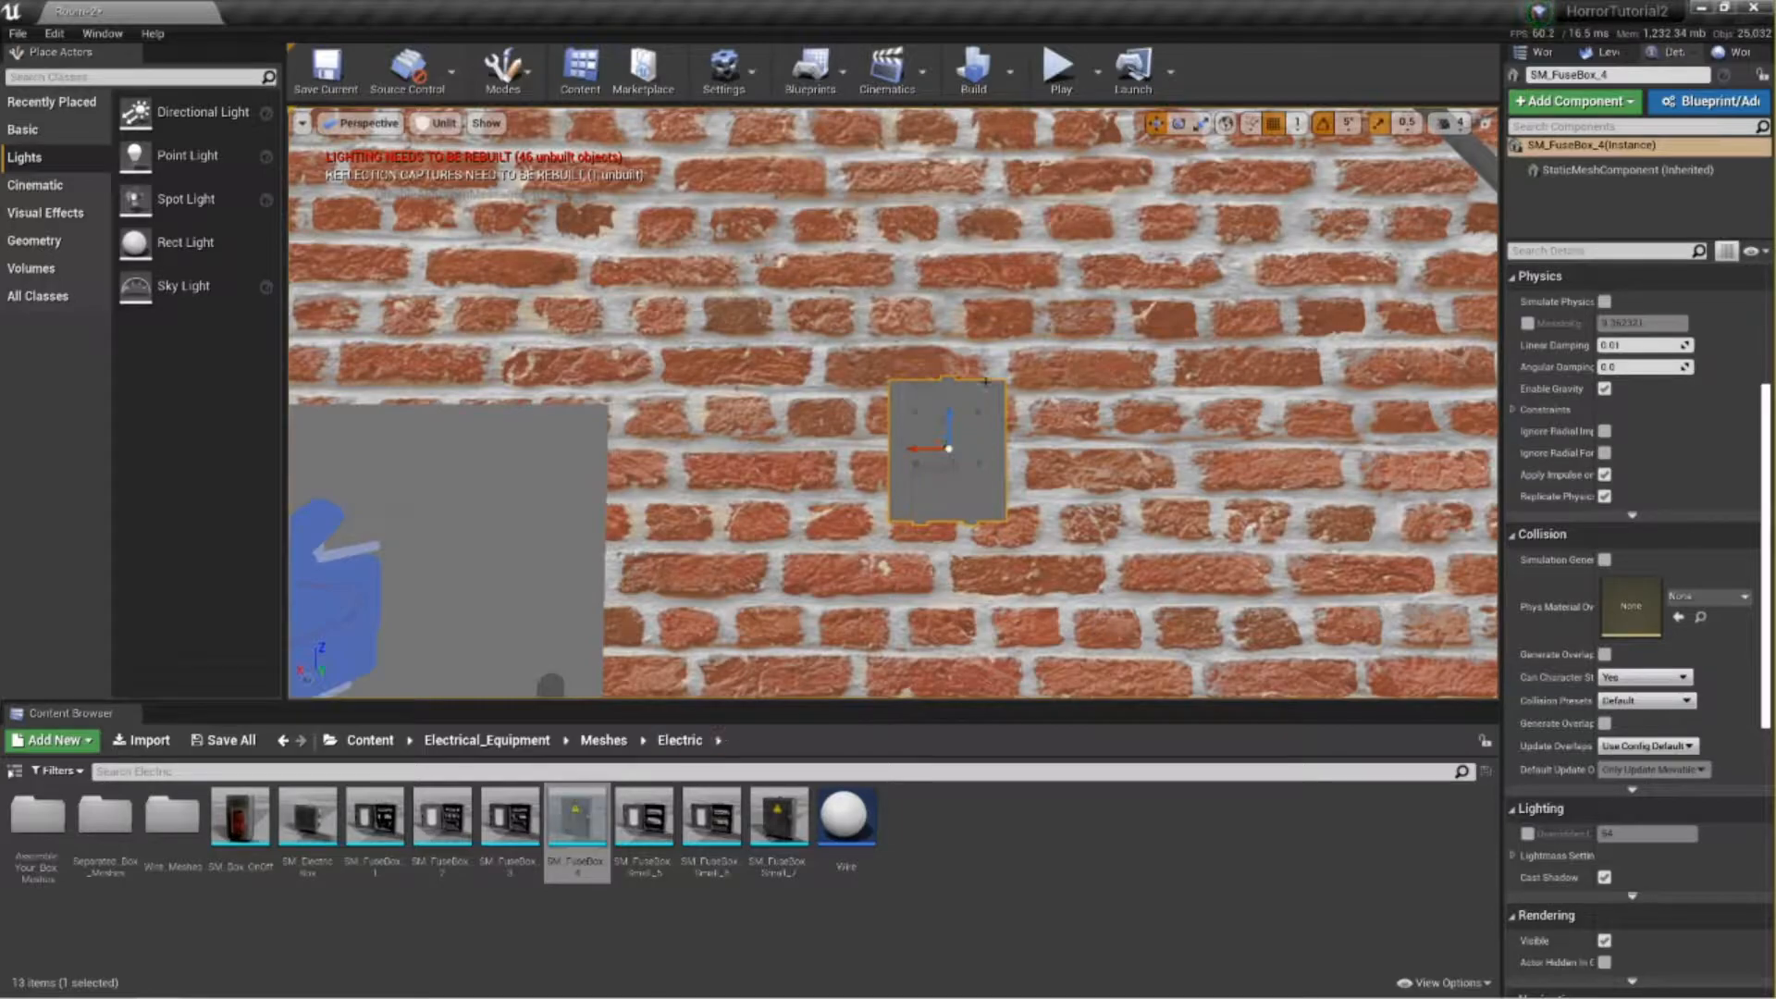
left_click(716, 439)
right_click_drag(1193, 326, 1182, 328)
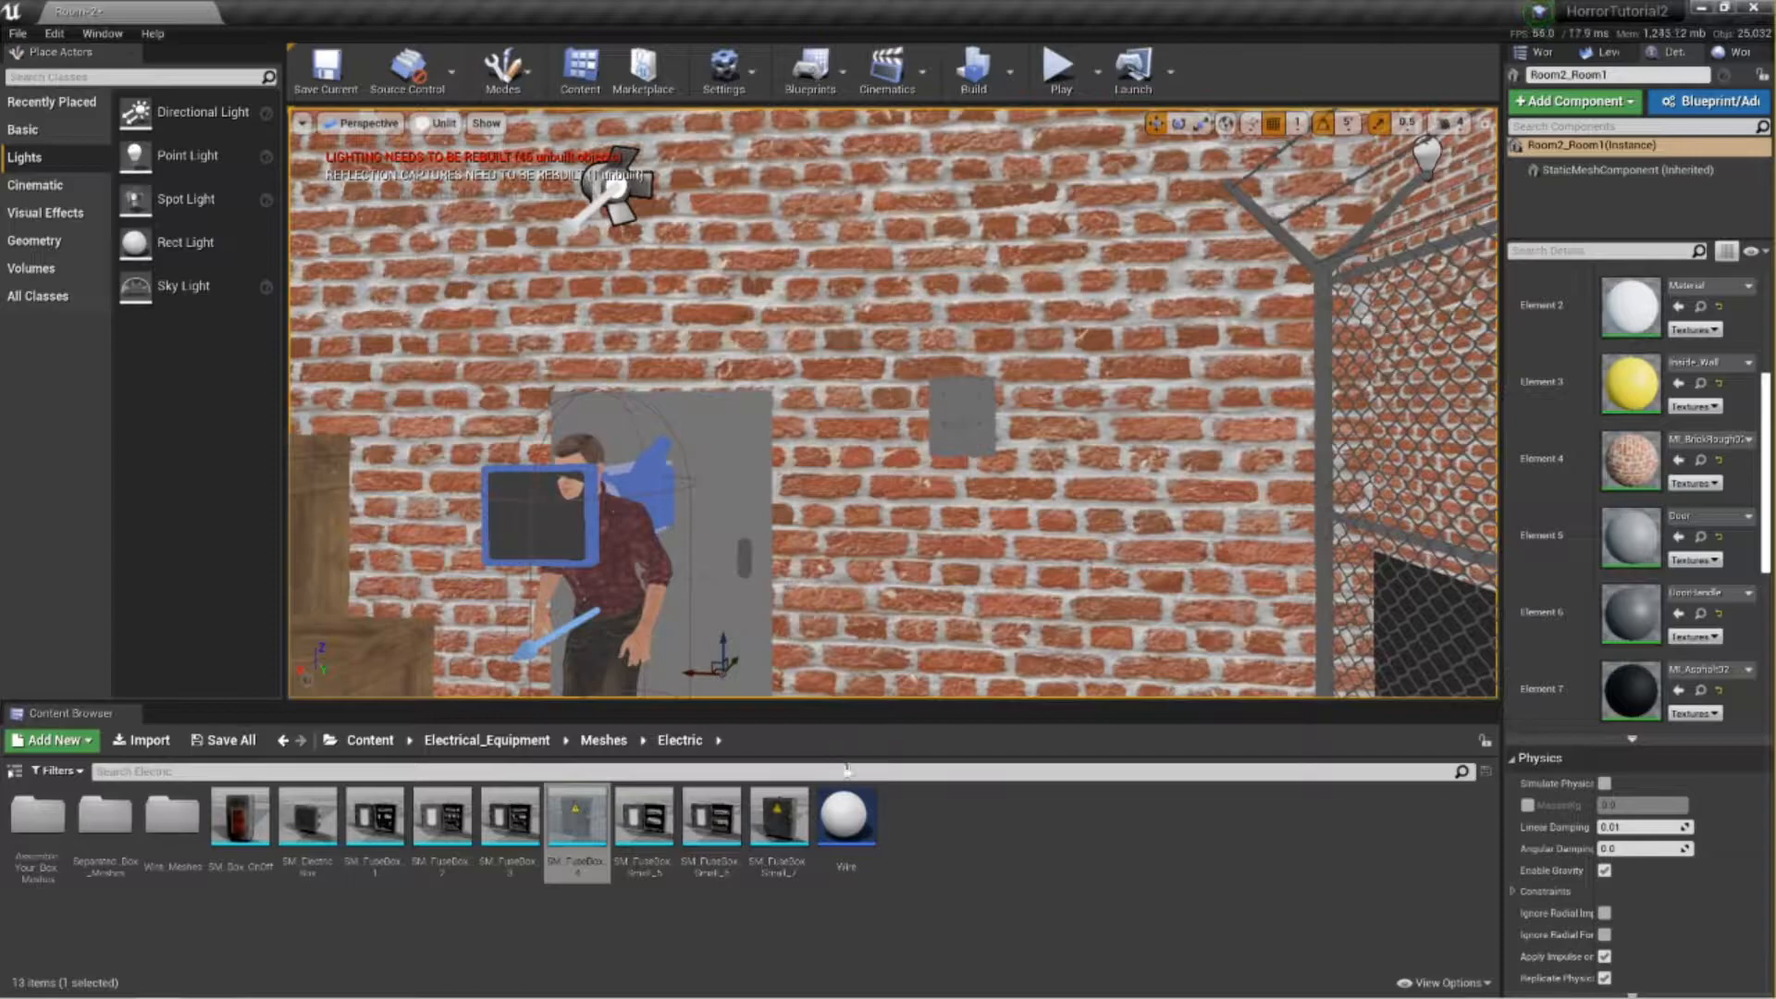
Place the Wire blueprint on the brick wall above the fuse box.
left_click_drag(845, 815, 999, 330)
right_click_drag(1163, 304, 1182, 285)
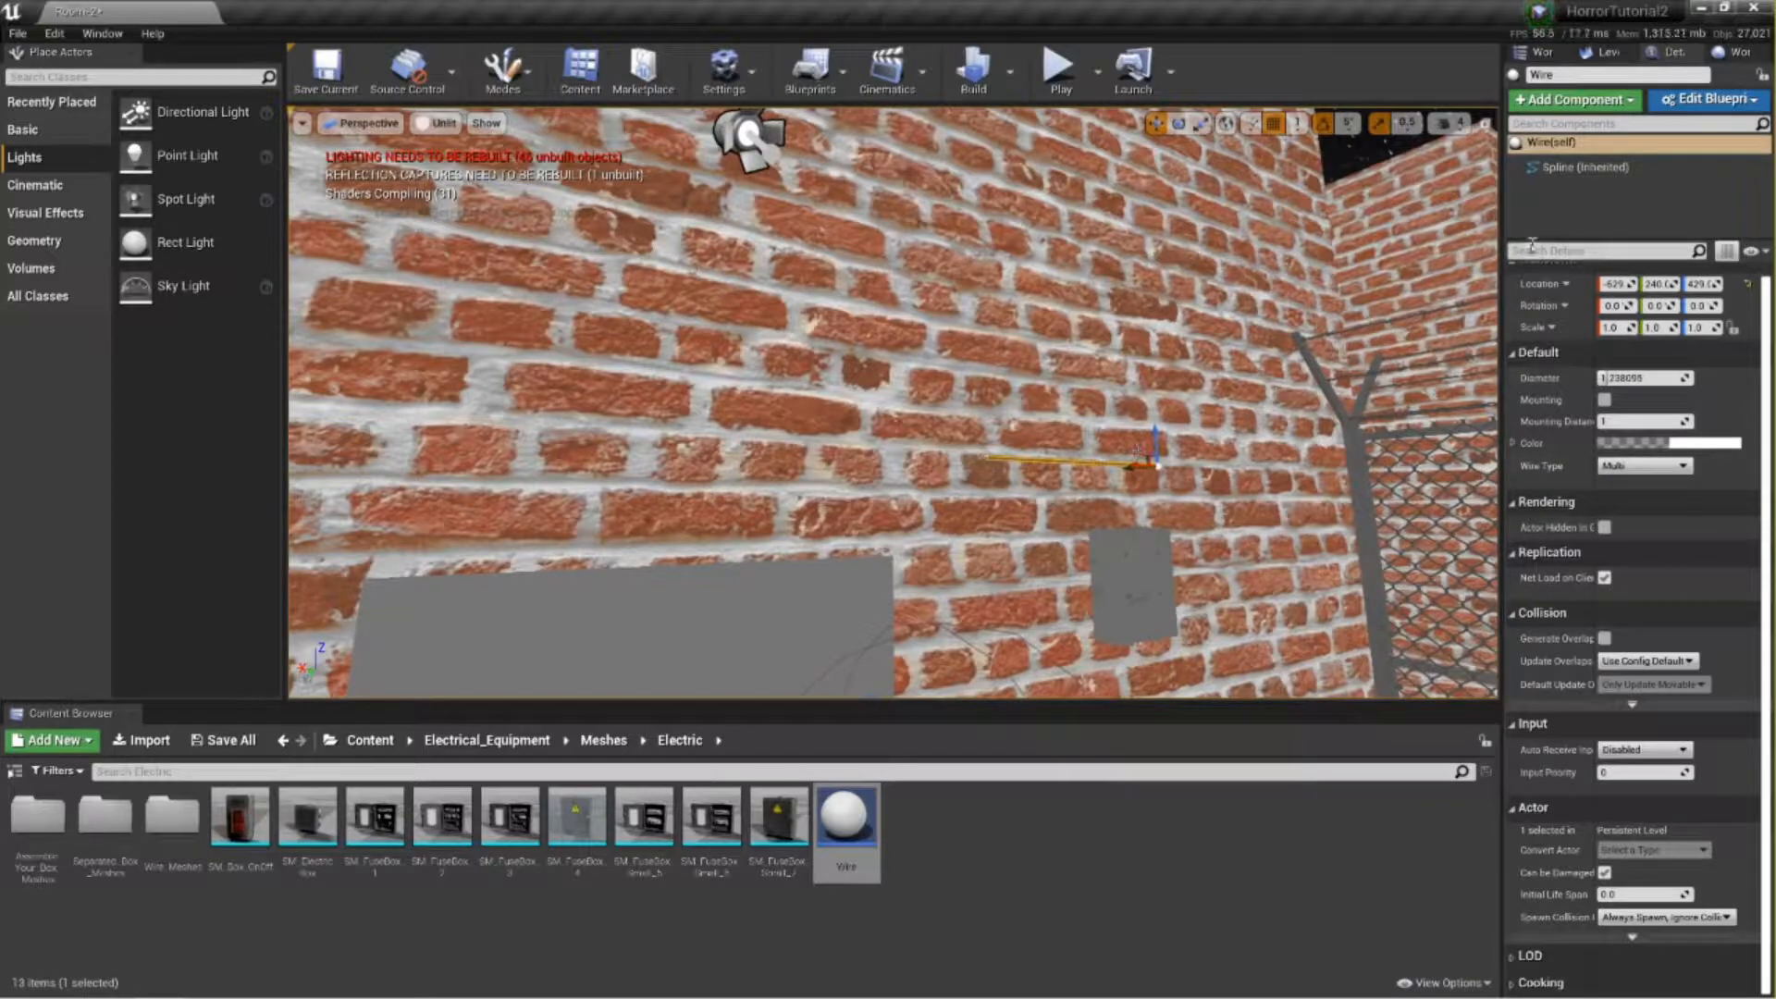
scroll(1577, 407, "up", 1)
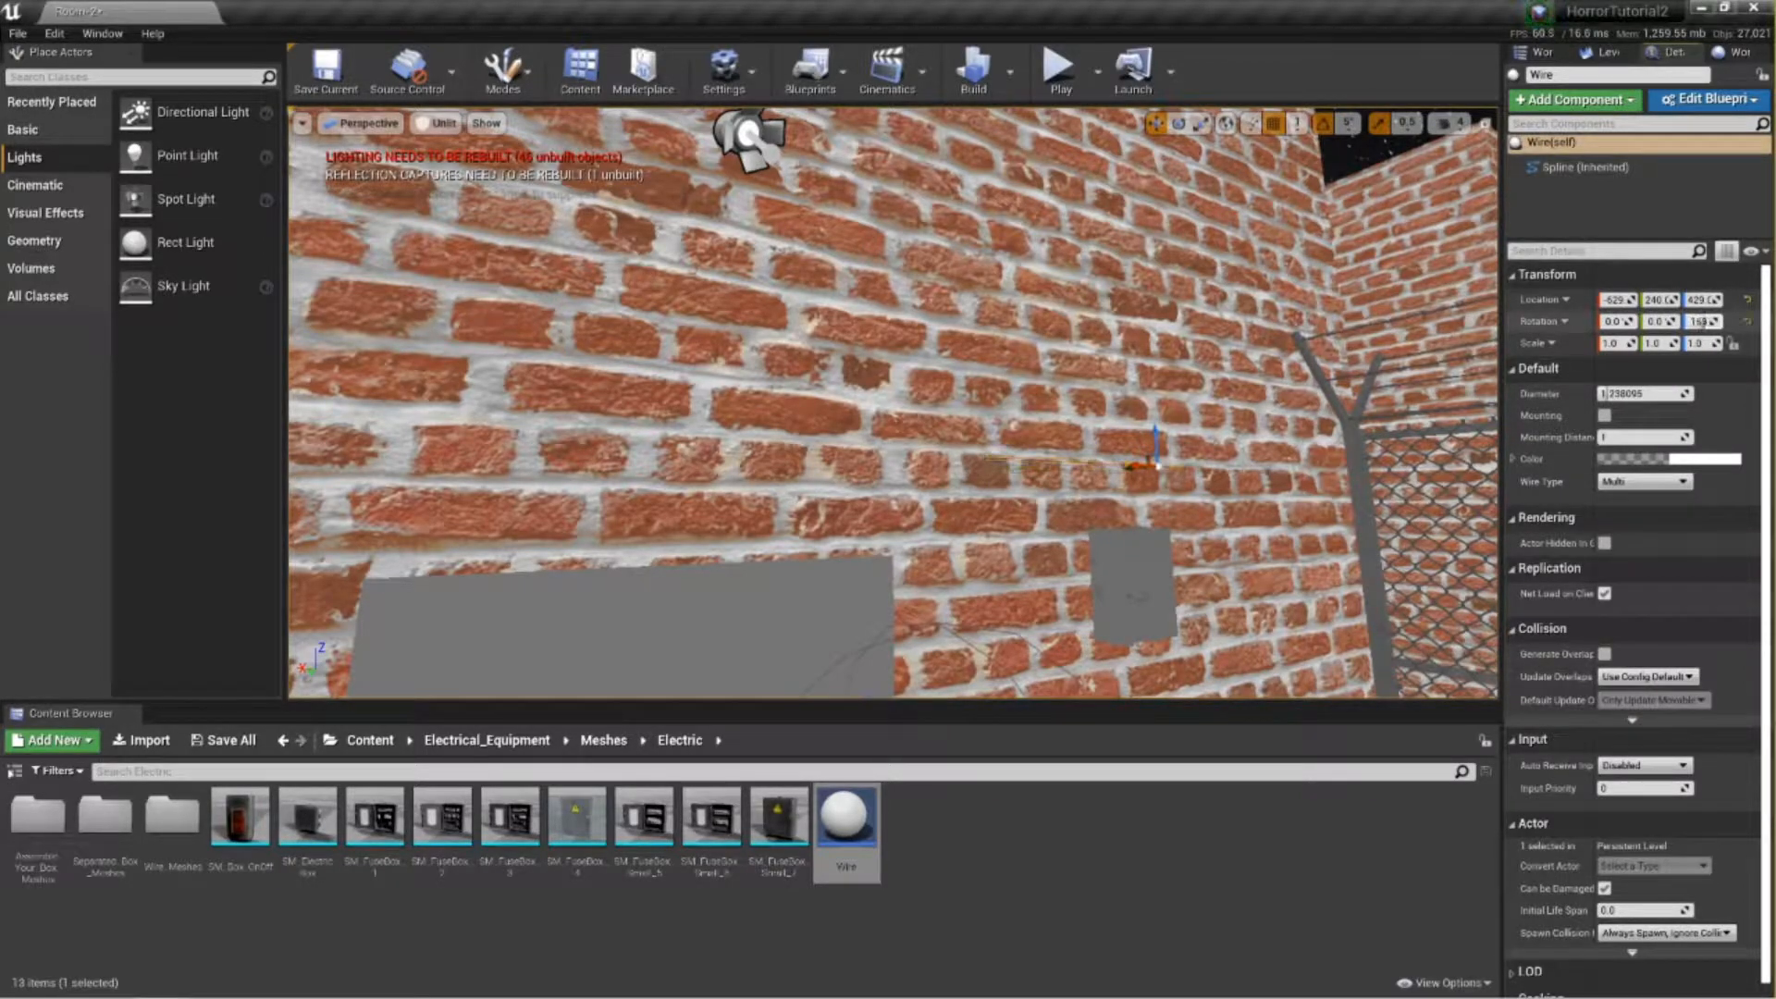
key("ctrl+z")
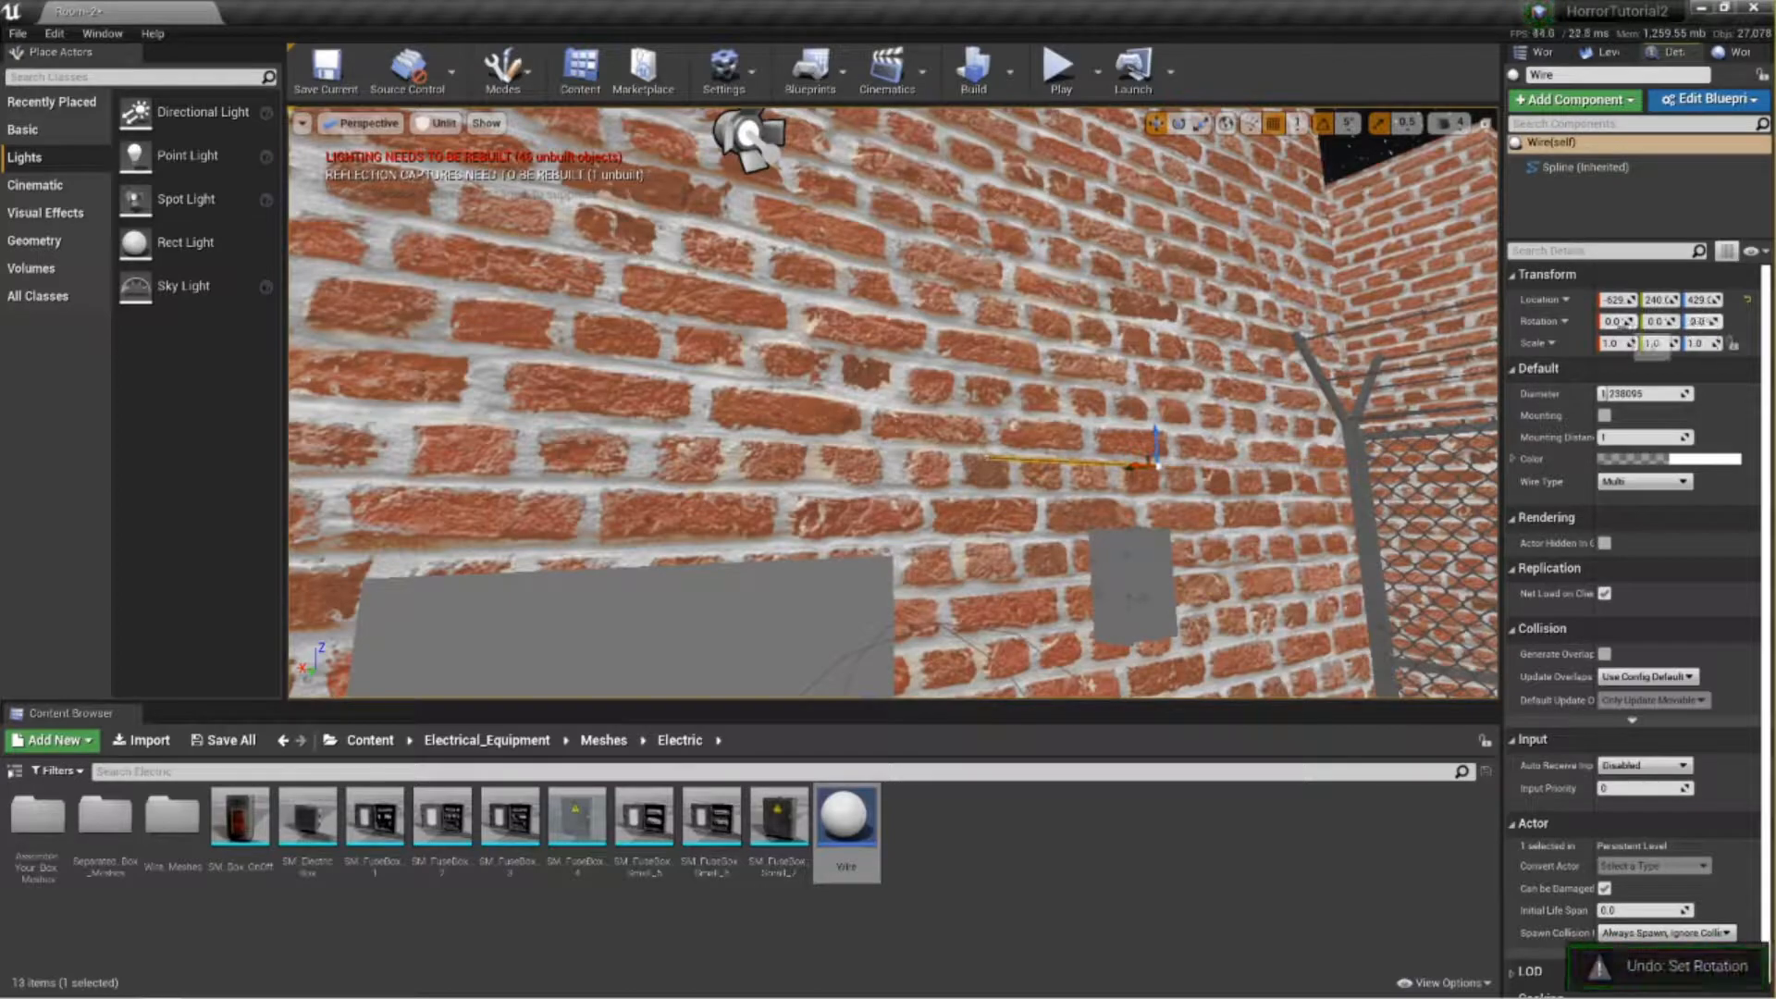
left_click_drag(1616, 323, 1694, 322)
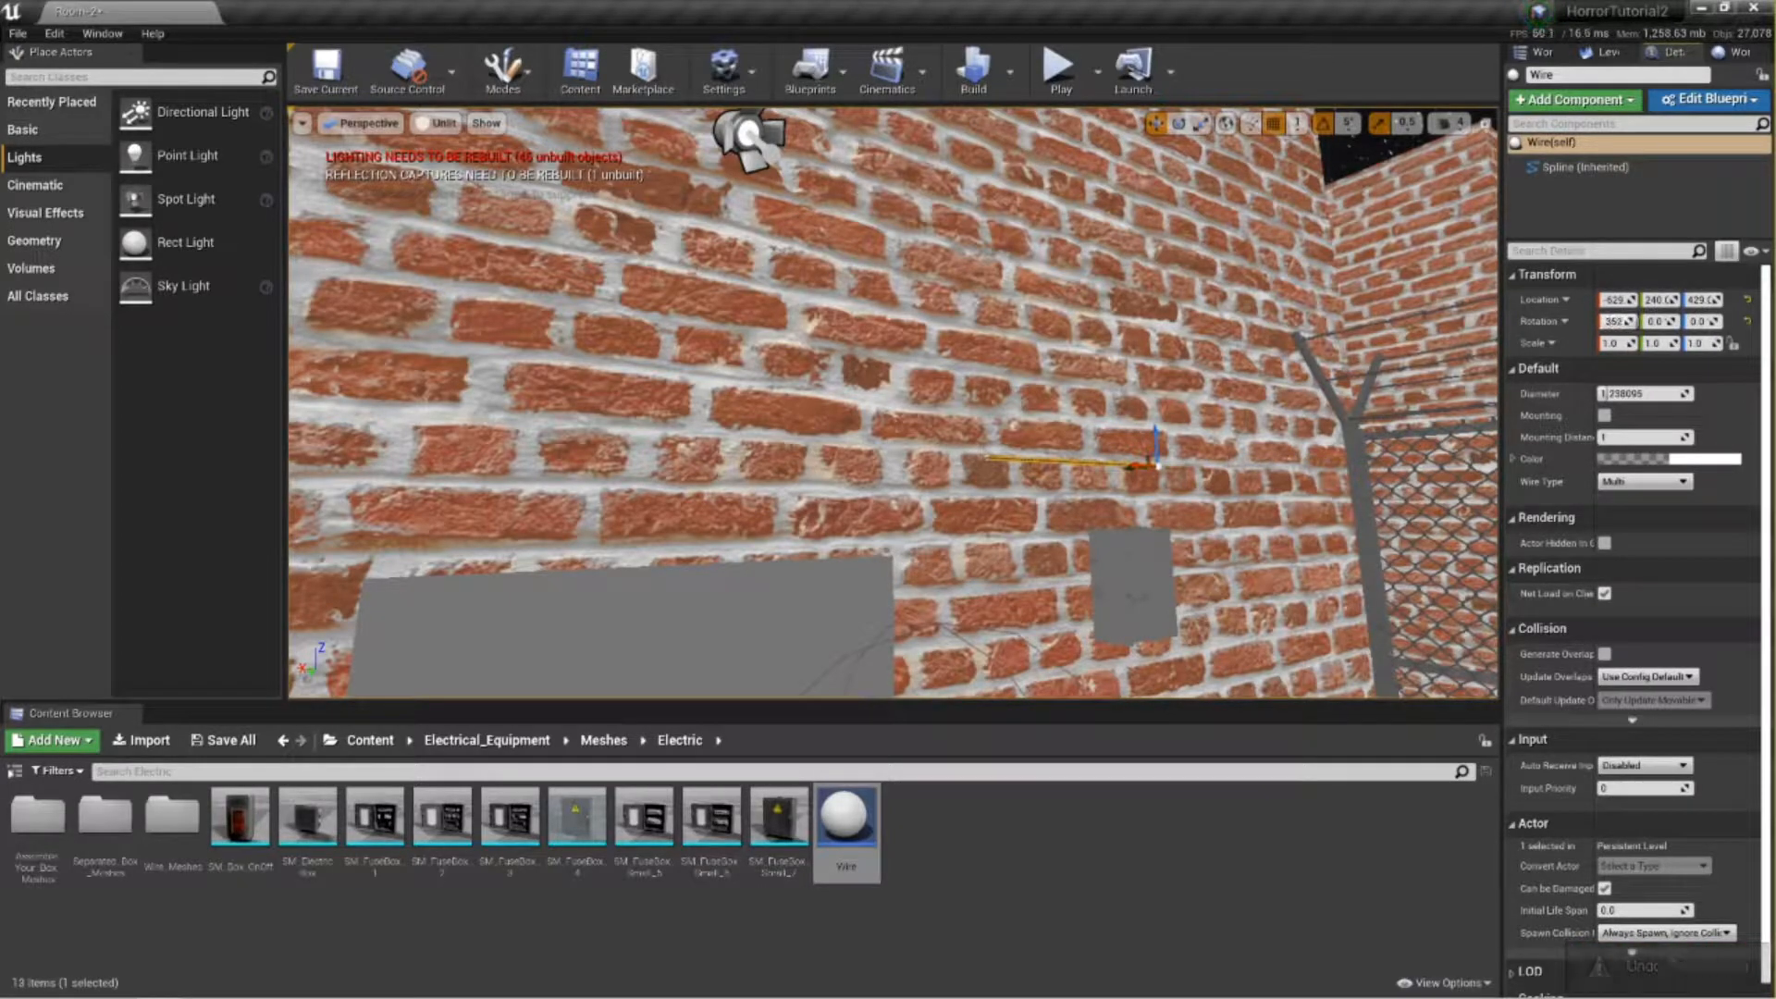
key("ctrl+z")
Stand the wire upright with a Y rotation of 90° and align its lower end with the fuse box's upper edge.
mouse_move(1656, 322)
left_mouse_down()
mouse_move(1672, 322)
mouse_move(1655, 323)
left_mouse_up()
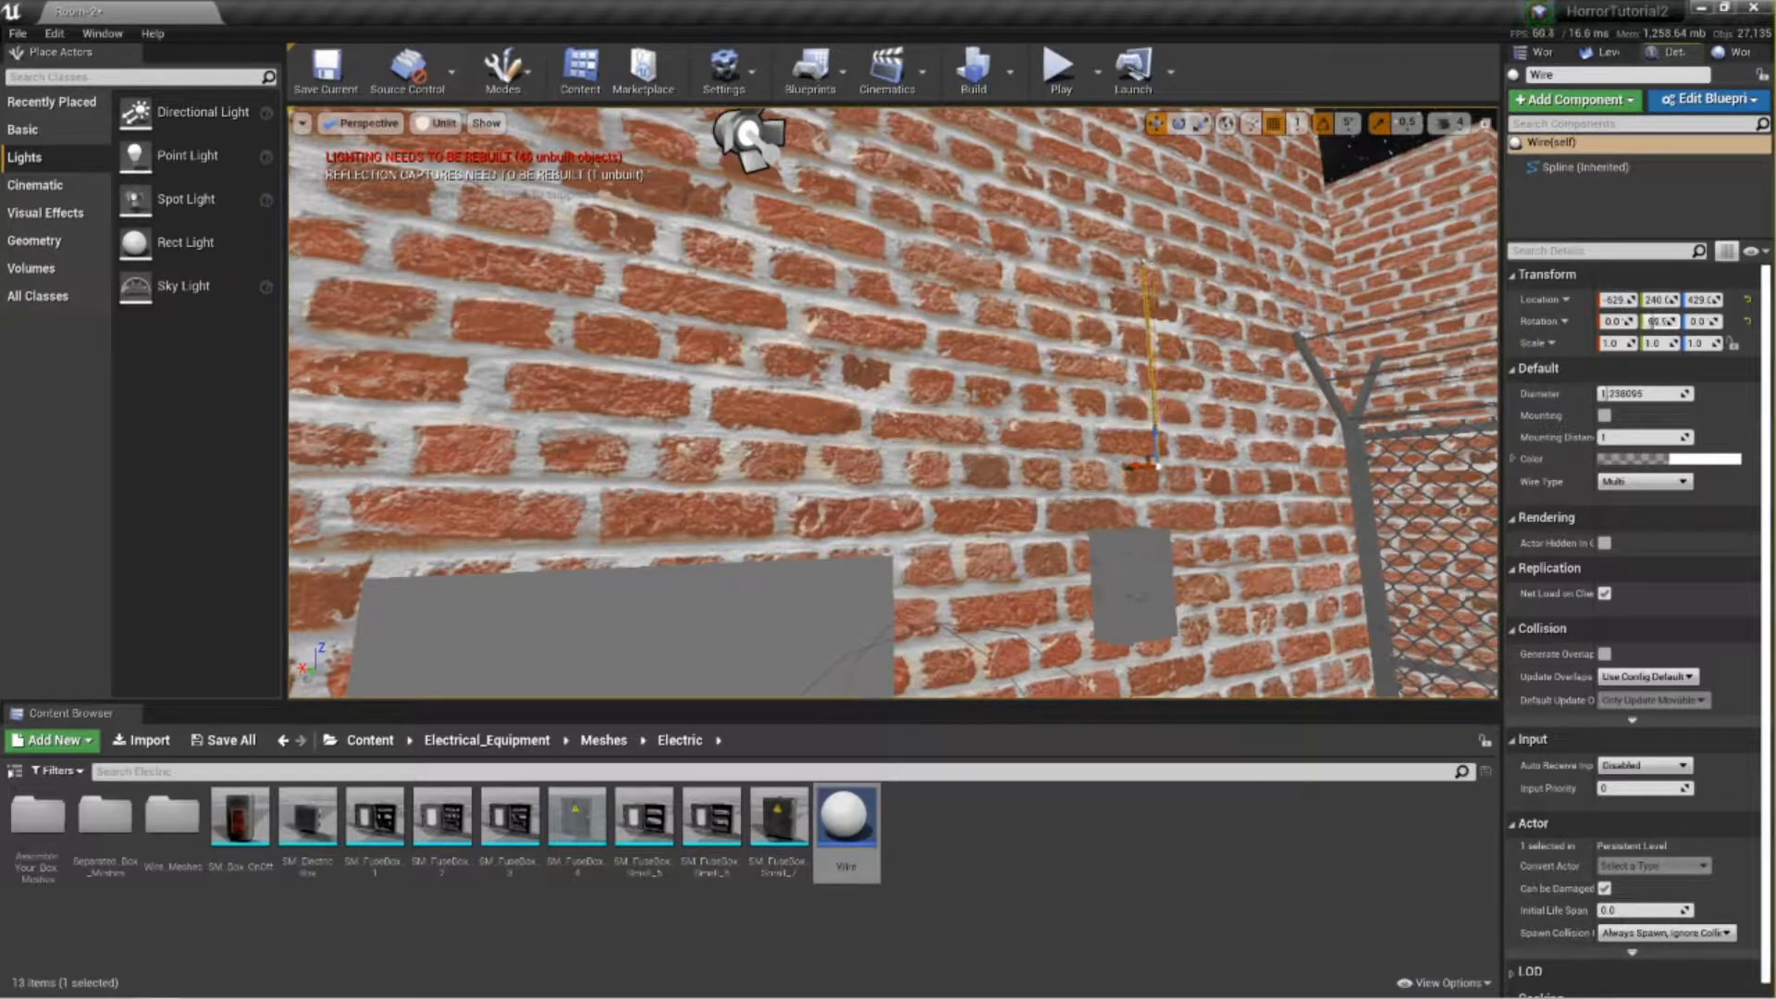
left_click(1656, 322)
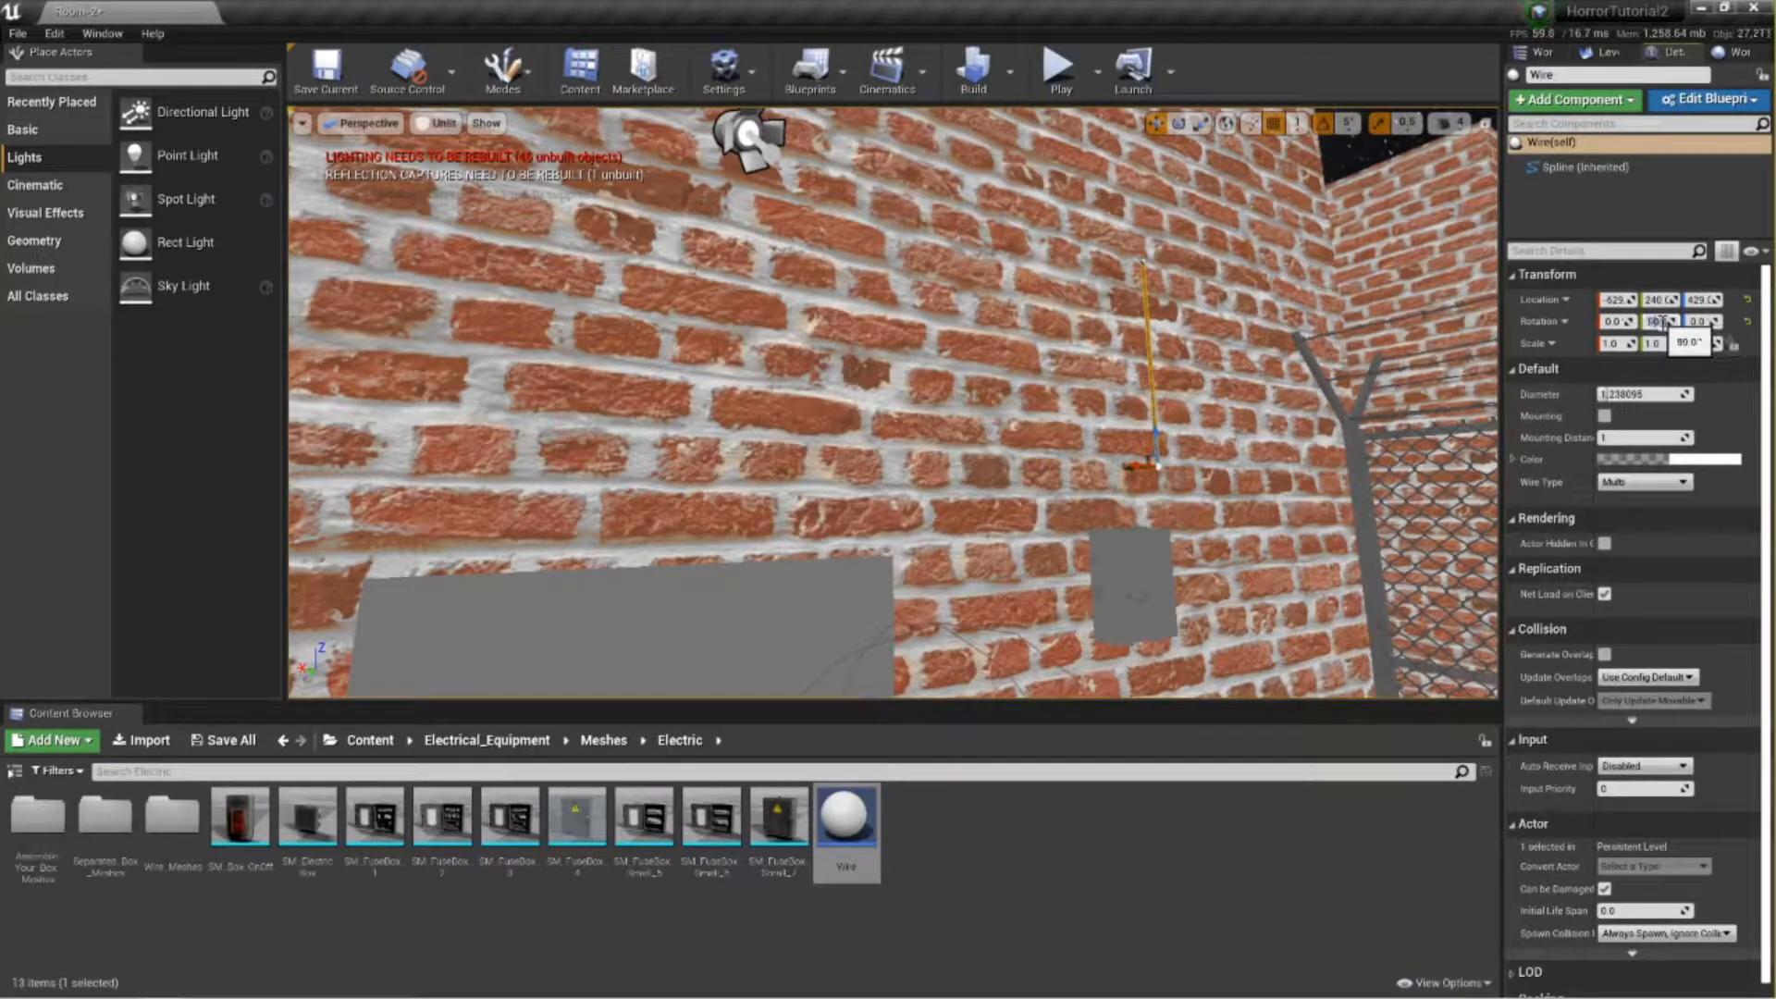
right_click_drag(996, 315, 1137, 319)
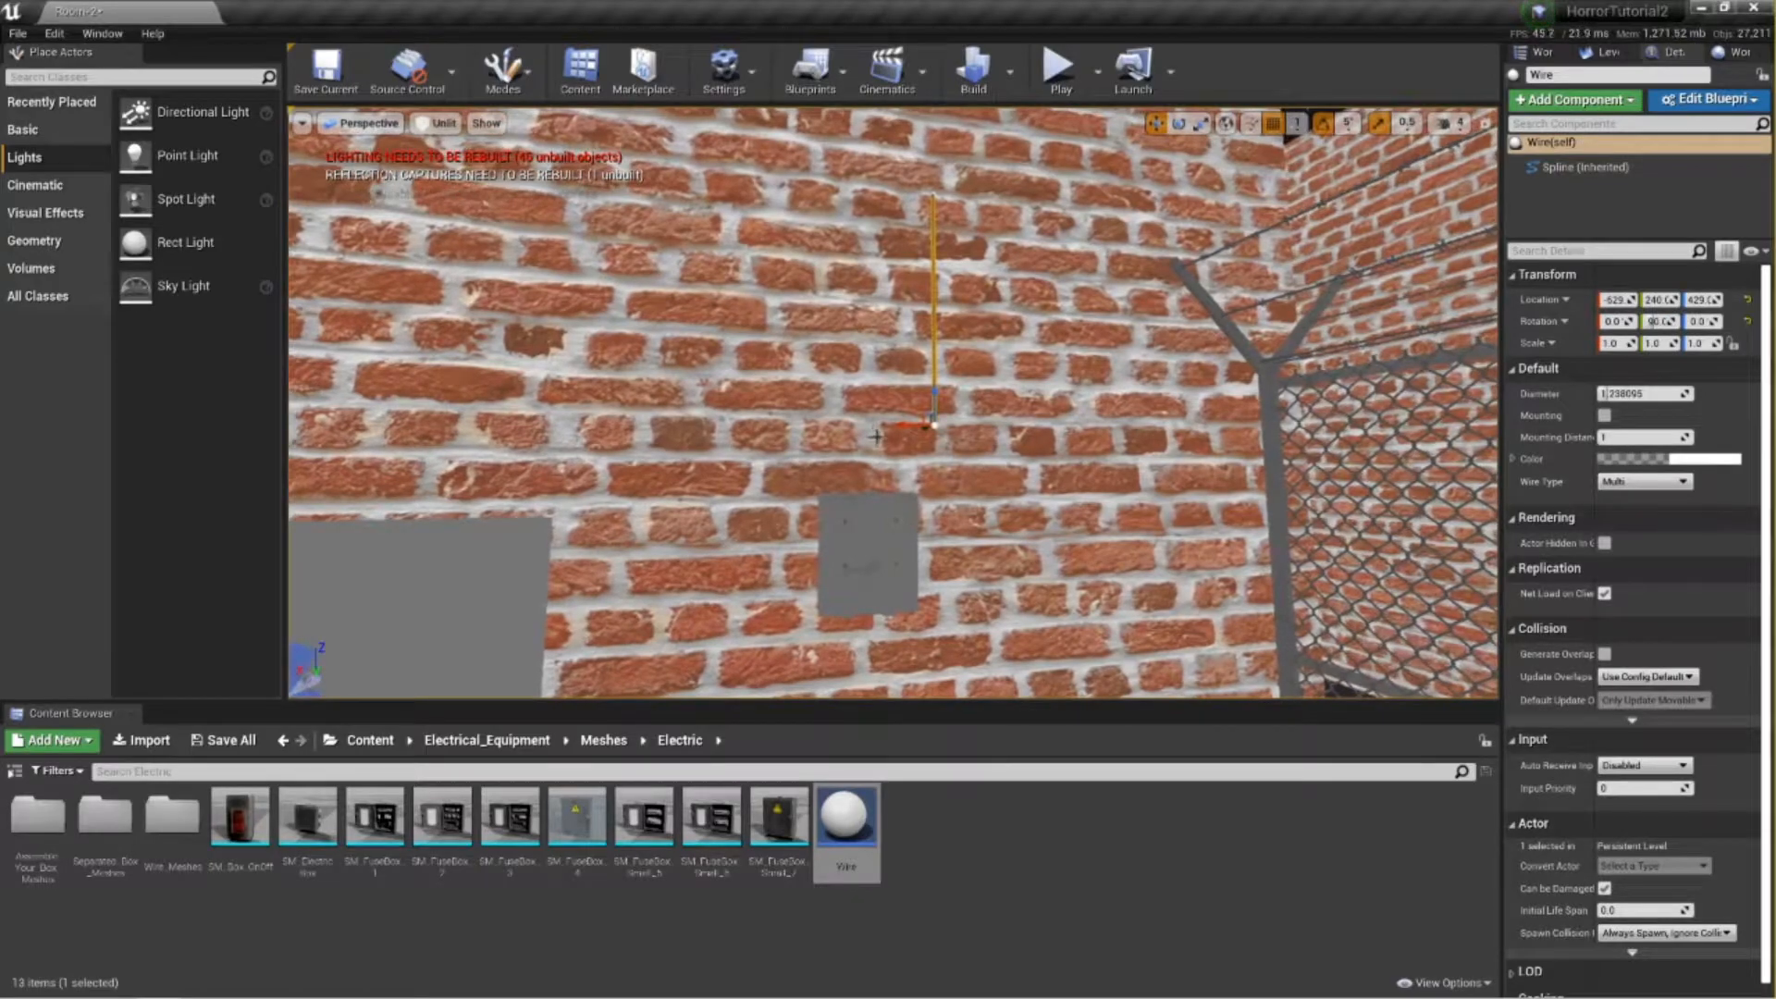
left_click_drag(907, 424, 832, 432)
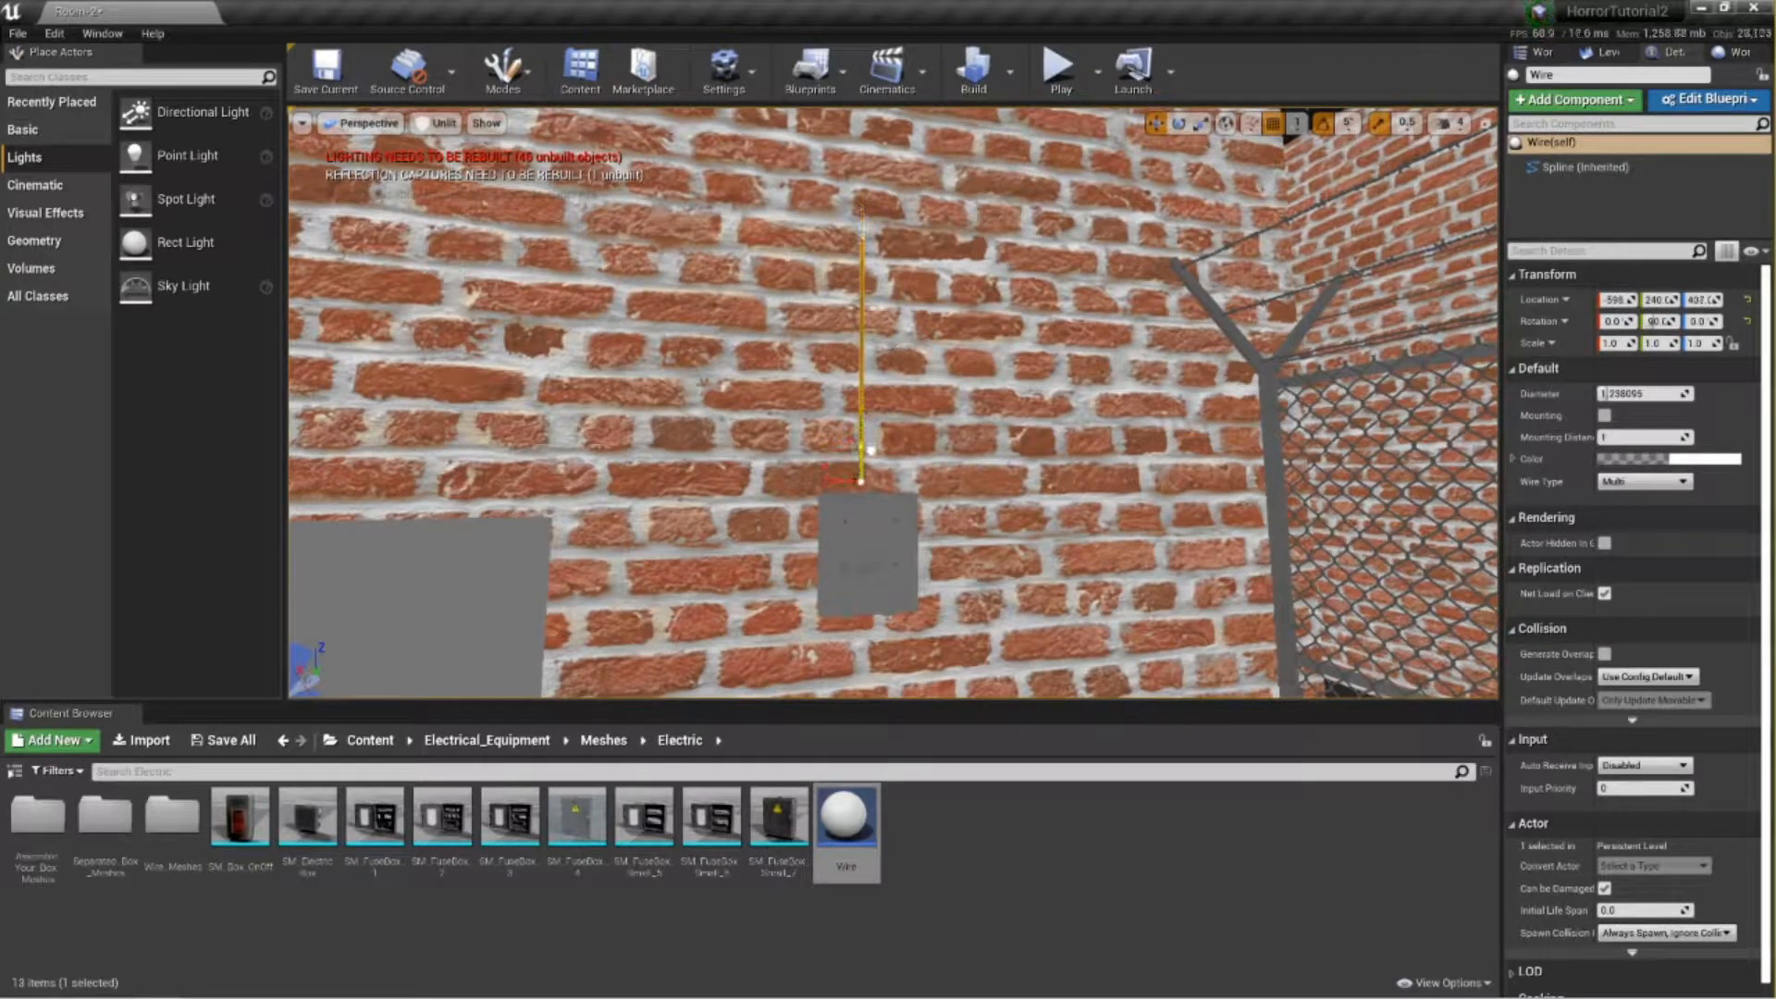
left_click_drag(819, 495, 825, 494)
mouse_move(826, 493)
right_mouse_down()
mouse_move(700, 486)
mouse_move(832, 434)
mouse_move(846, 495)
mouse_move(837, 518)
mouse_move(828, 505)
right_mouse_up()
key("s")
key("a")
key("s")
key("w")
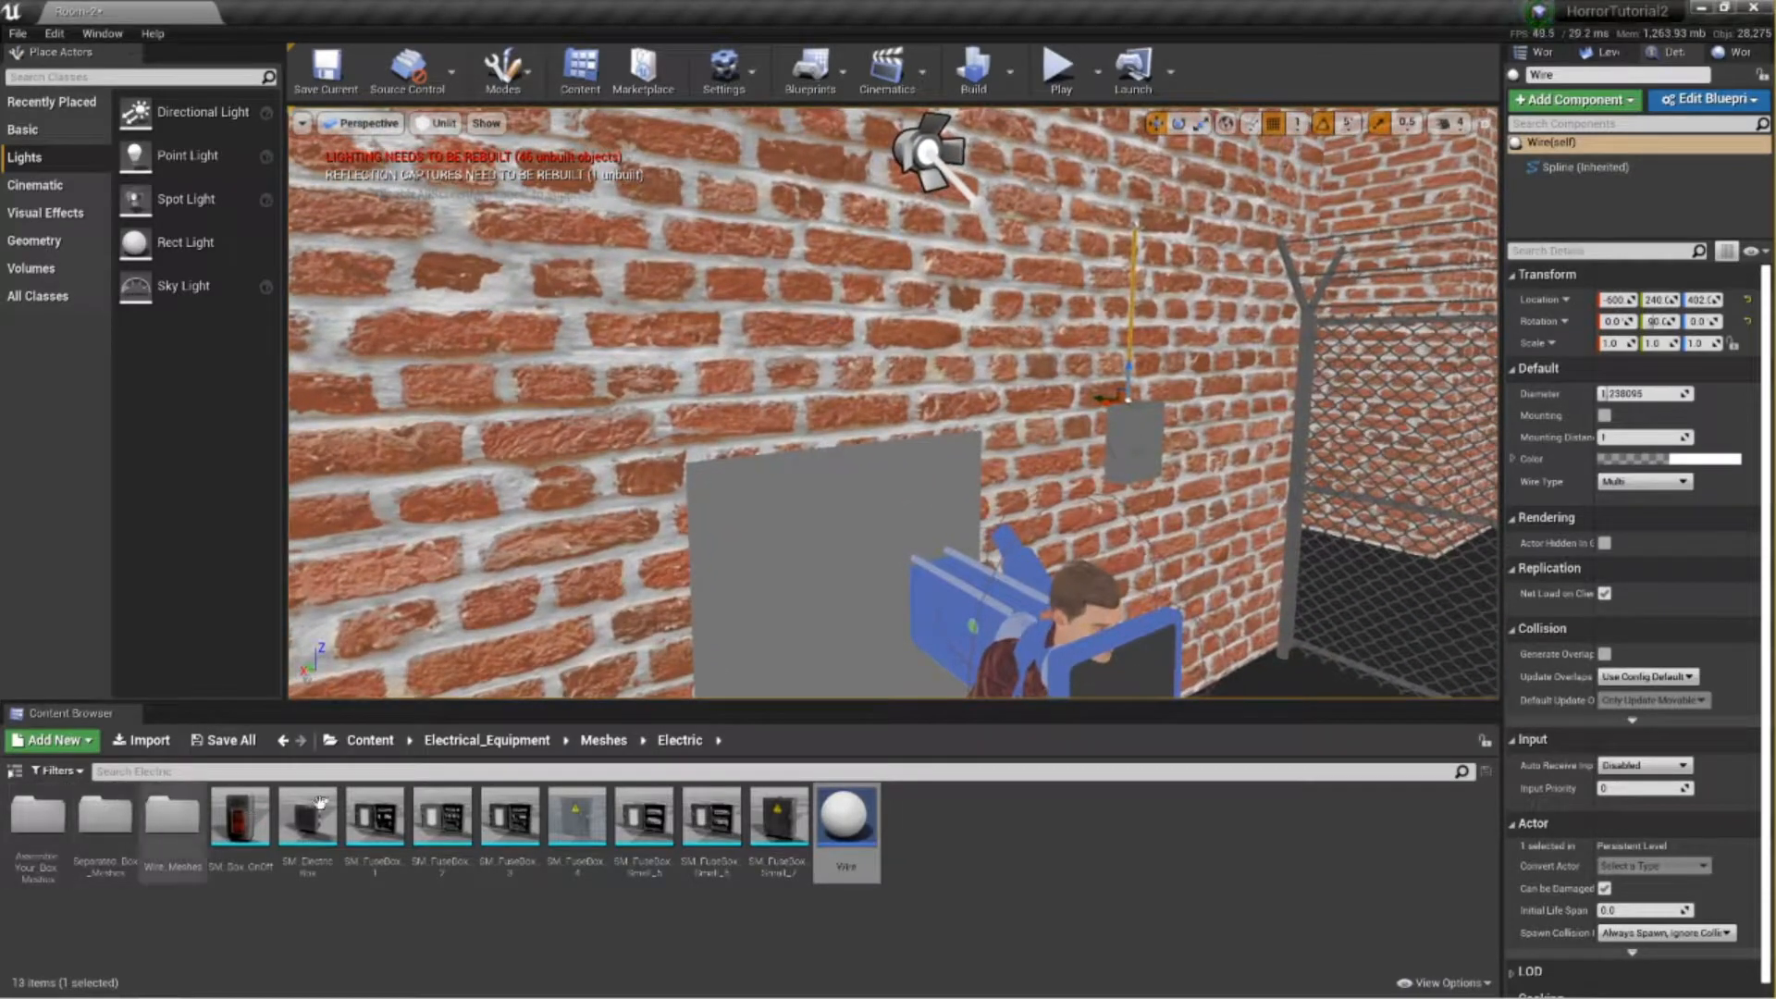
Open the Lamps meshes folder and place the SM_Wall_Light mesh on the brick wall above the door.
left_click(591, 746)
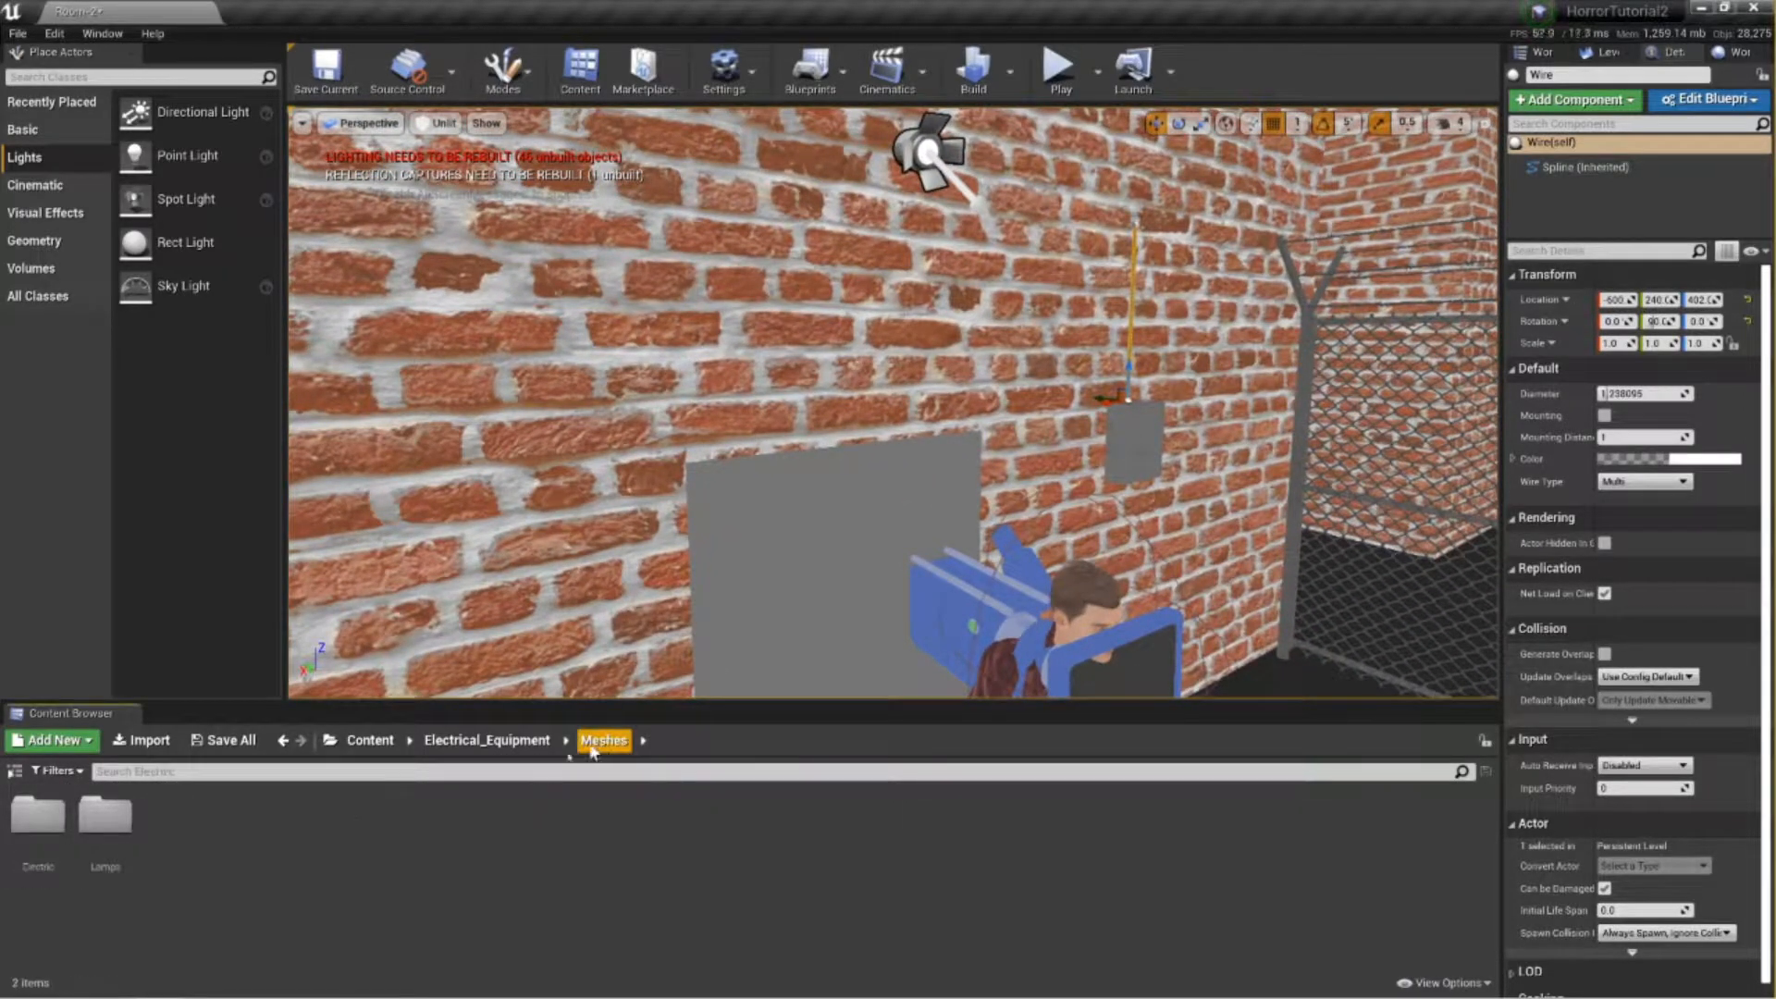
double_click(105, 814)
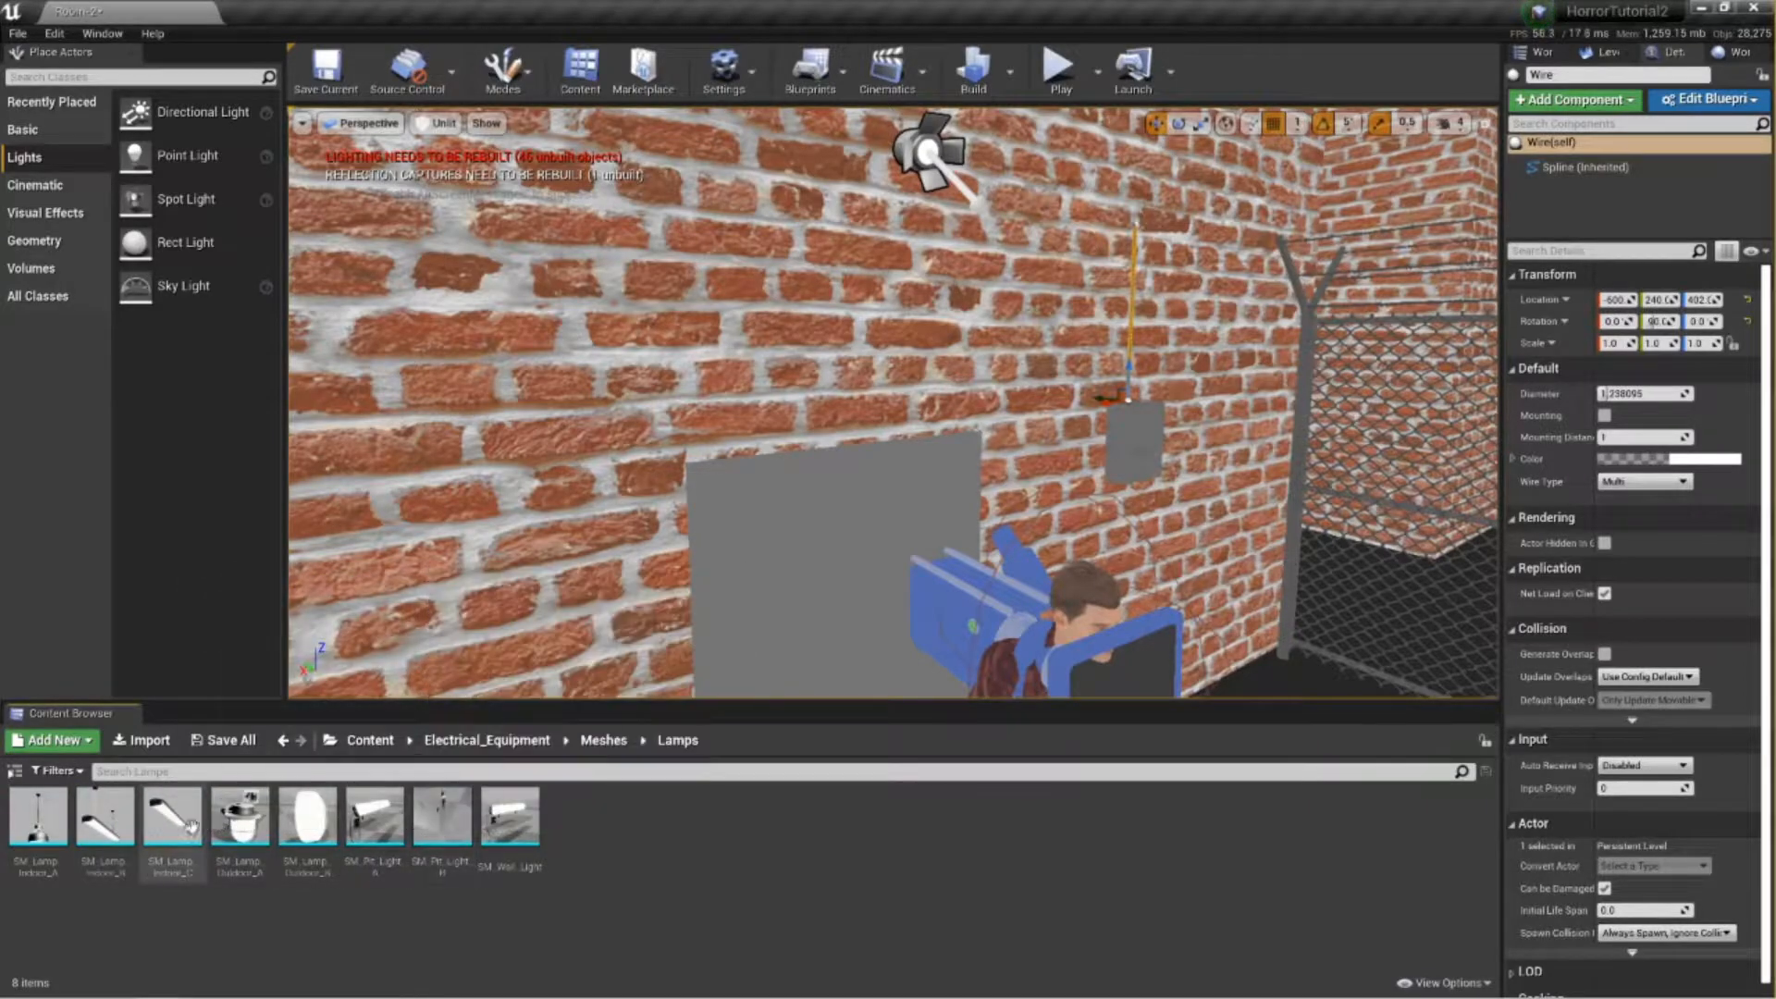
left_click(510, 815)
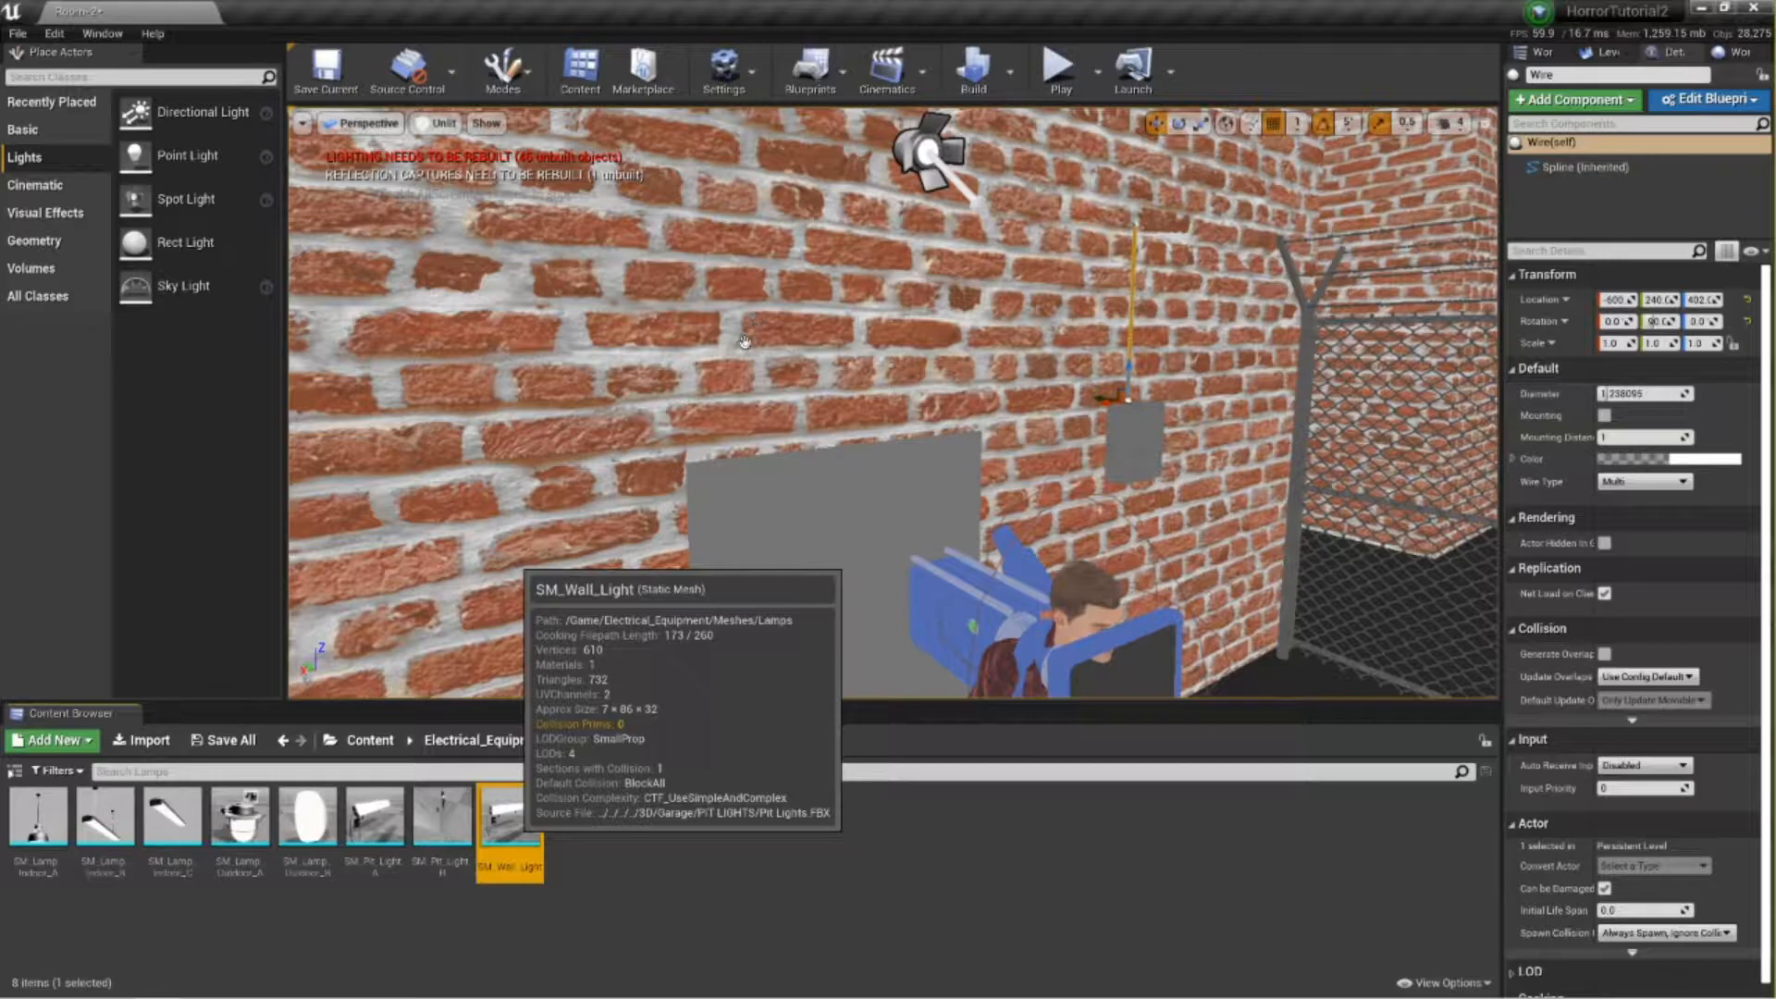
left_click_drag(747, 340, 814, 254)
right_click_drag(722, 349, 878, 342)
Pull the wall light out of the bricks and set its Z rotation to 270° so the lamp faces the alley.
left_click(1702, 322)
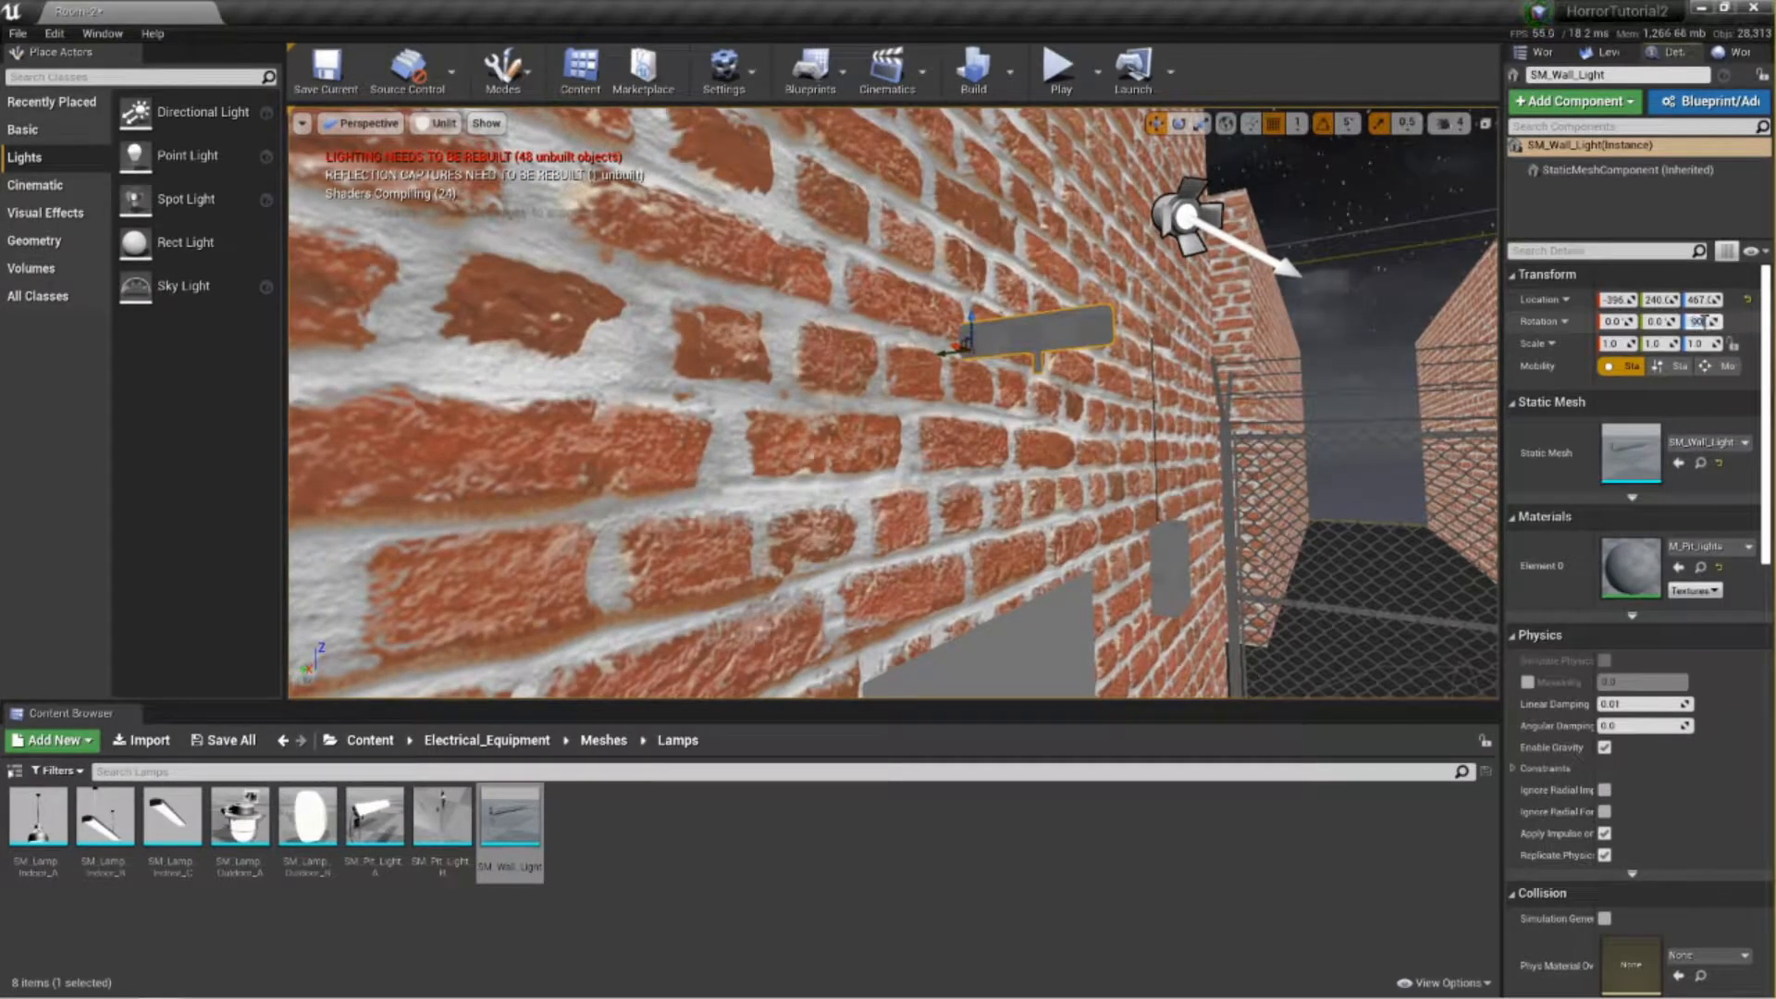
key("Return")
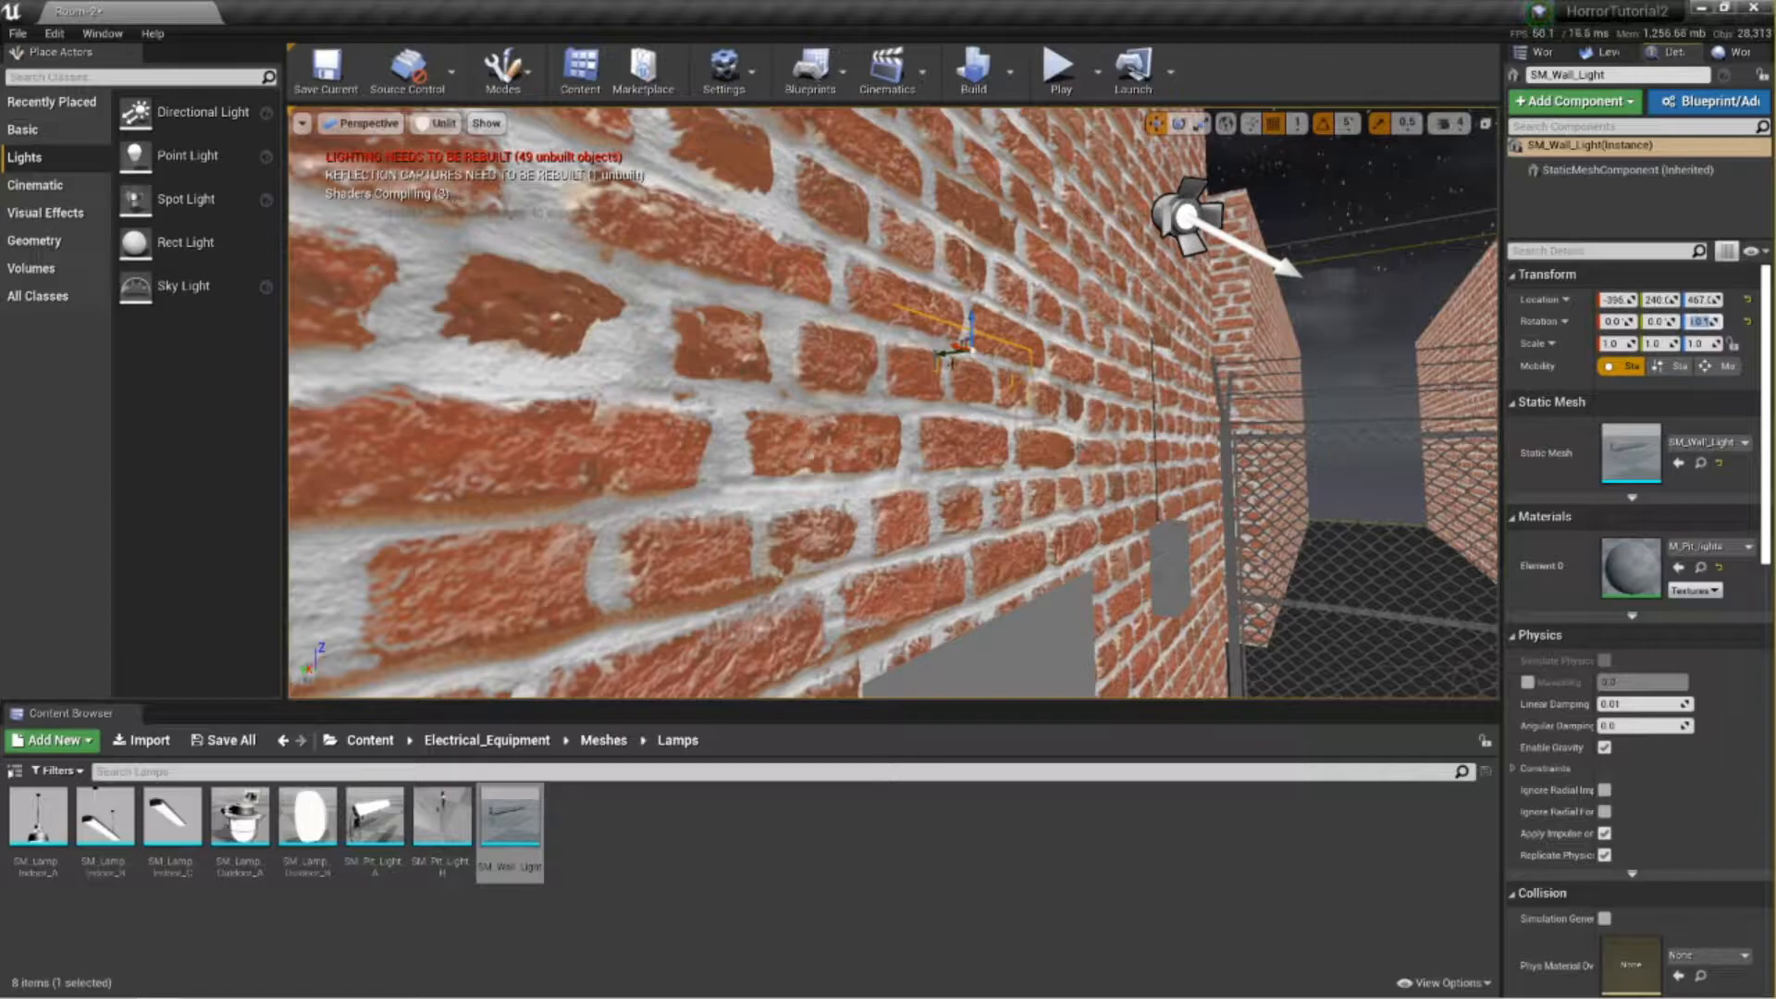
left_click_drag(948, 356, 1015, 354)
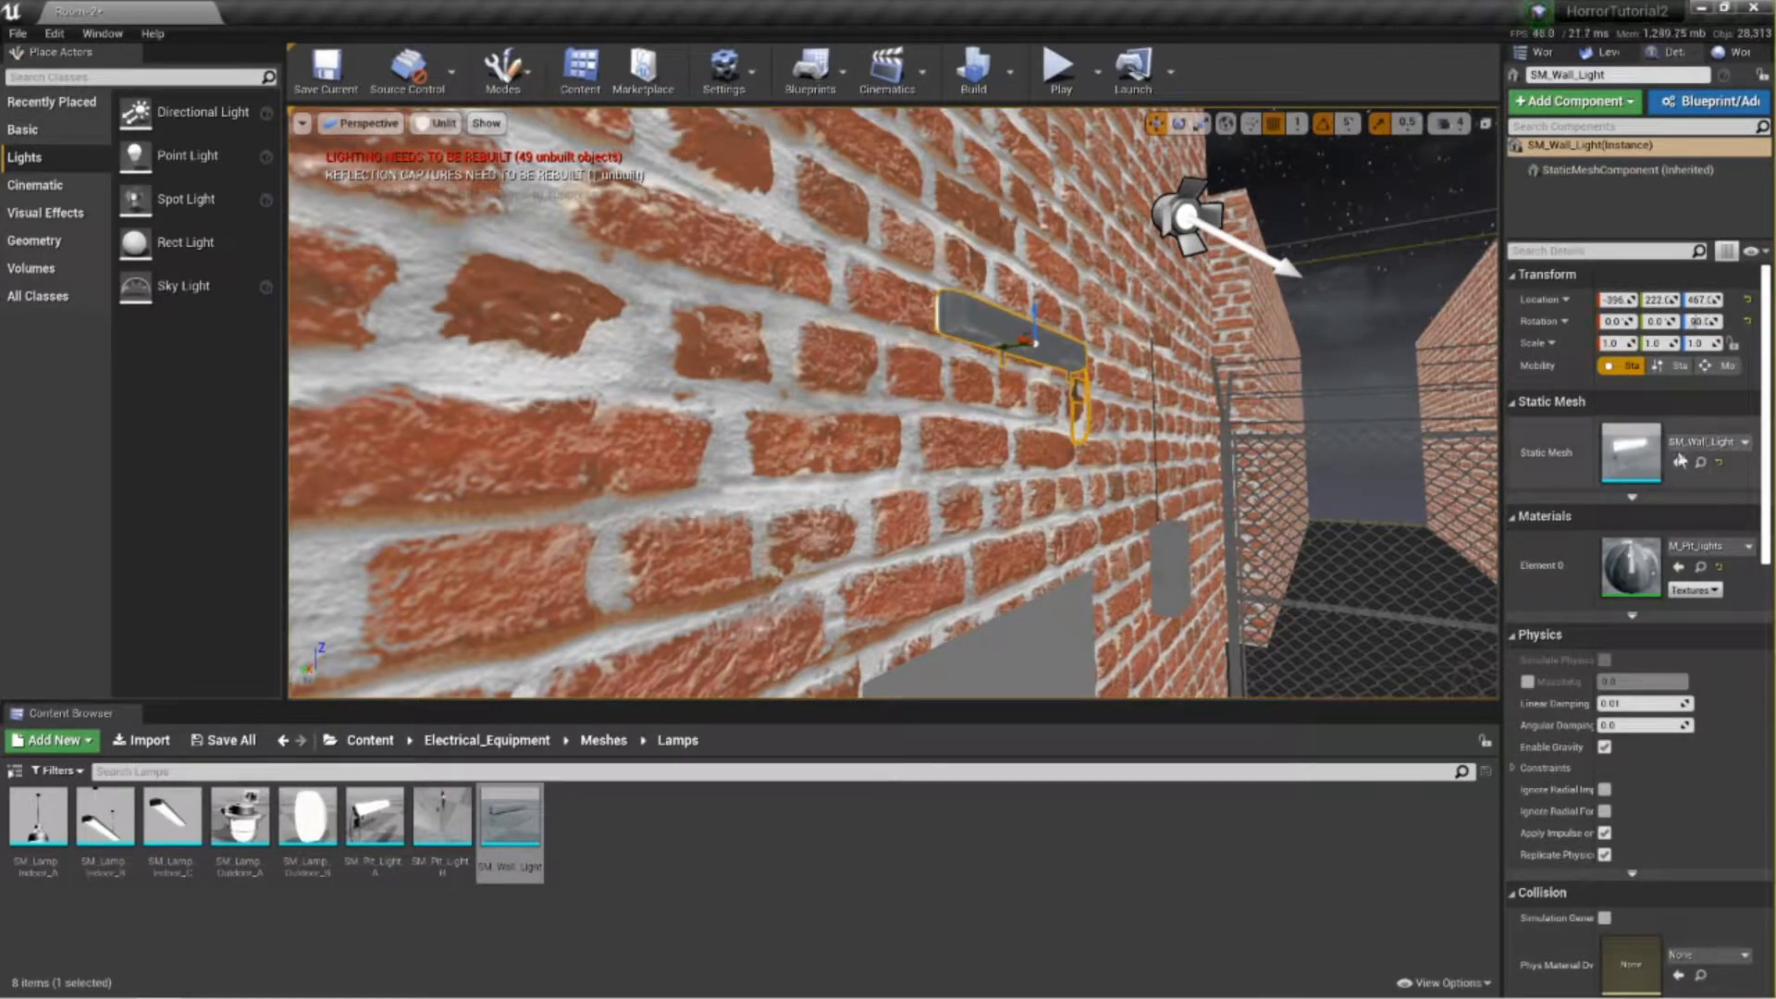
left_click(1699, 321)
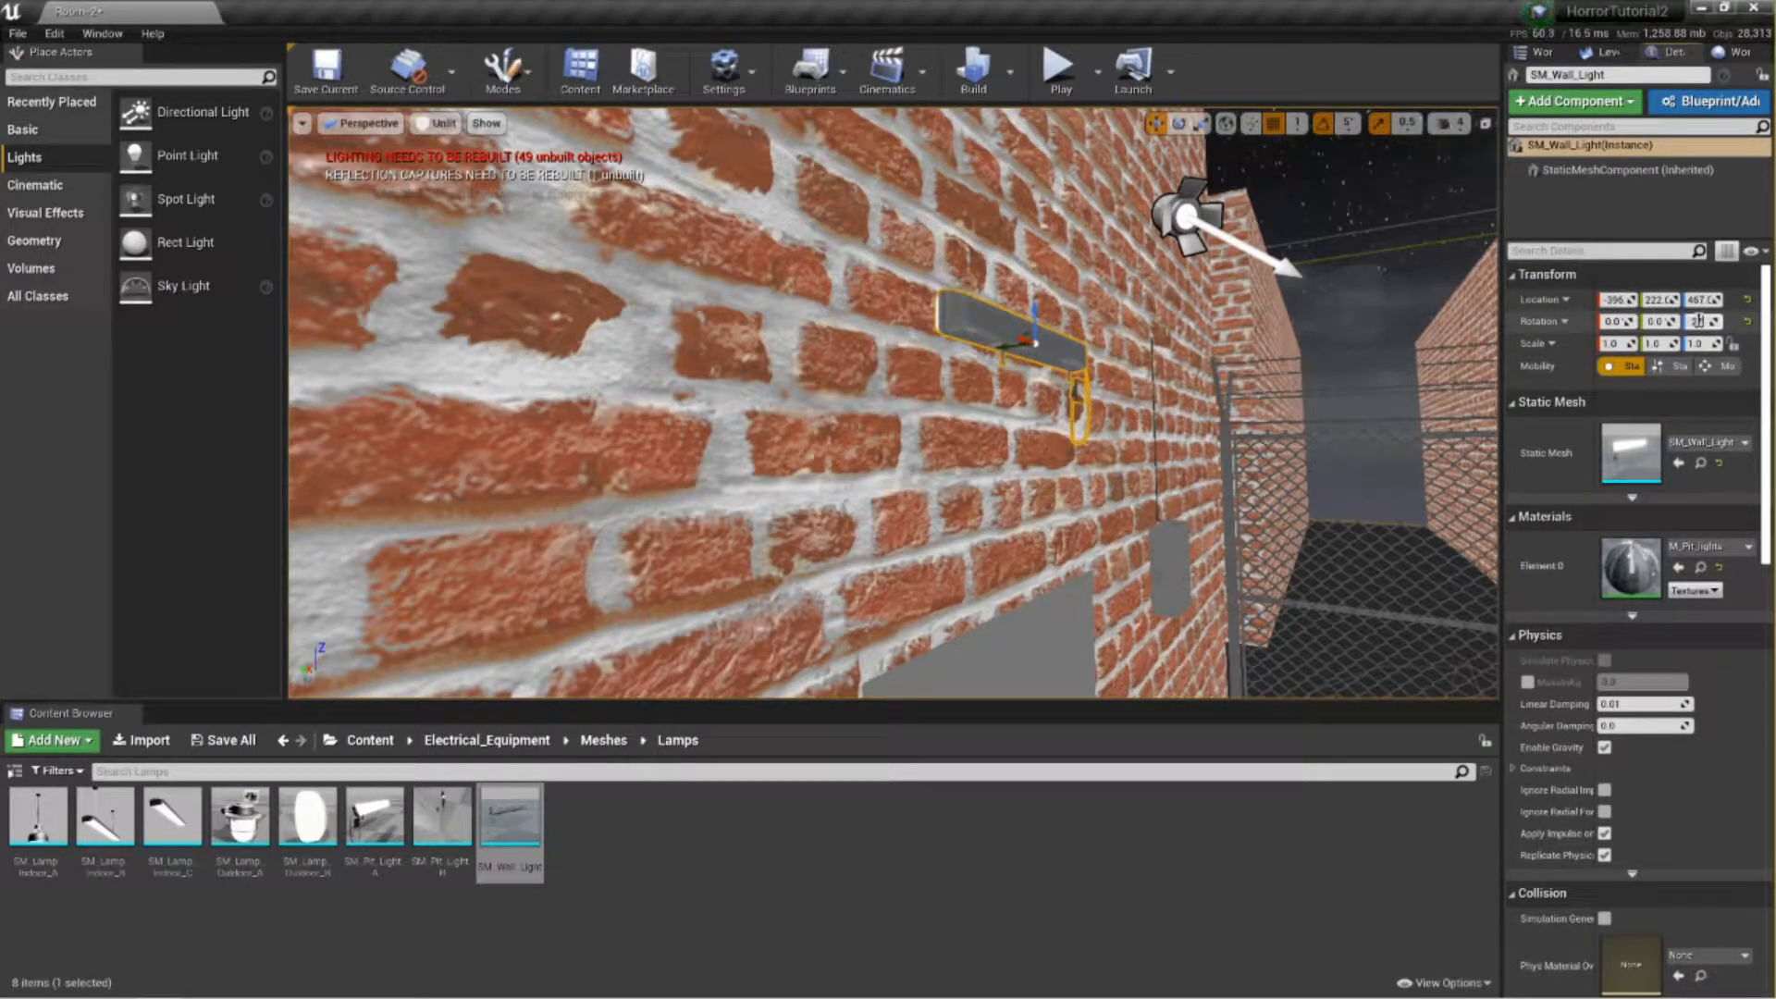
type("270")
key("Return")
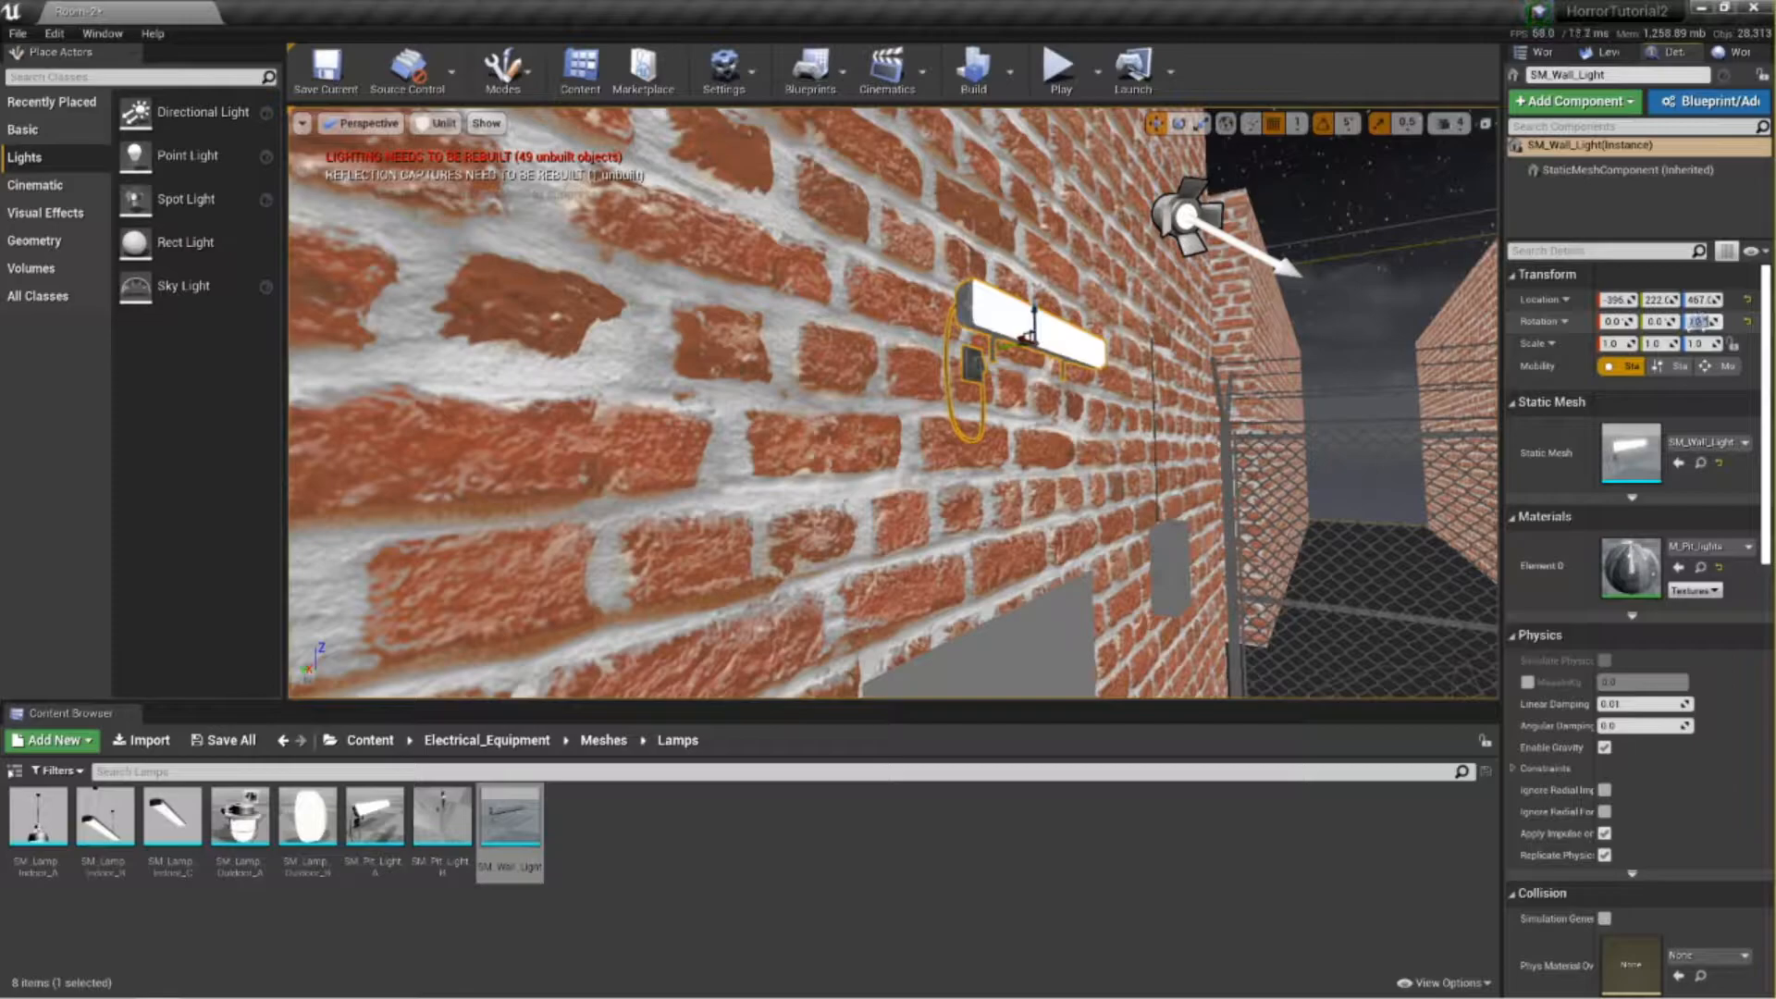
Slide the wall light sideways to centre it above the door and push it back against the brick wall.
right_click_drag(1219, 425, 1018, 427)
key("w")
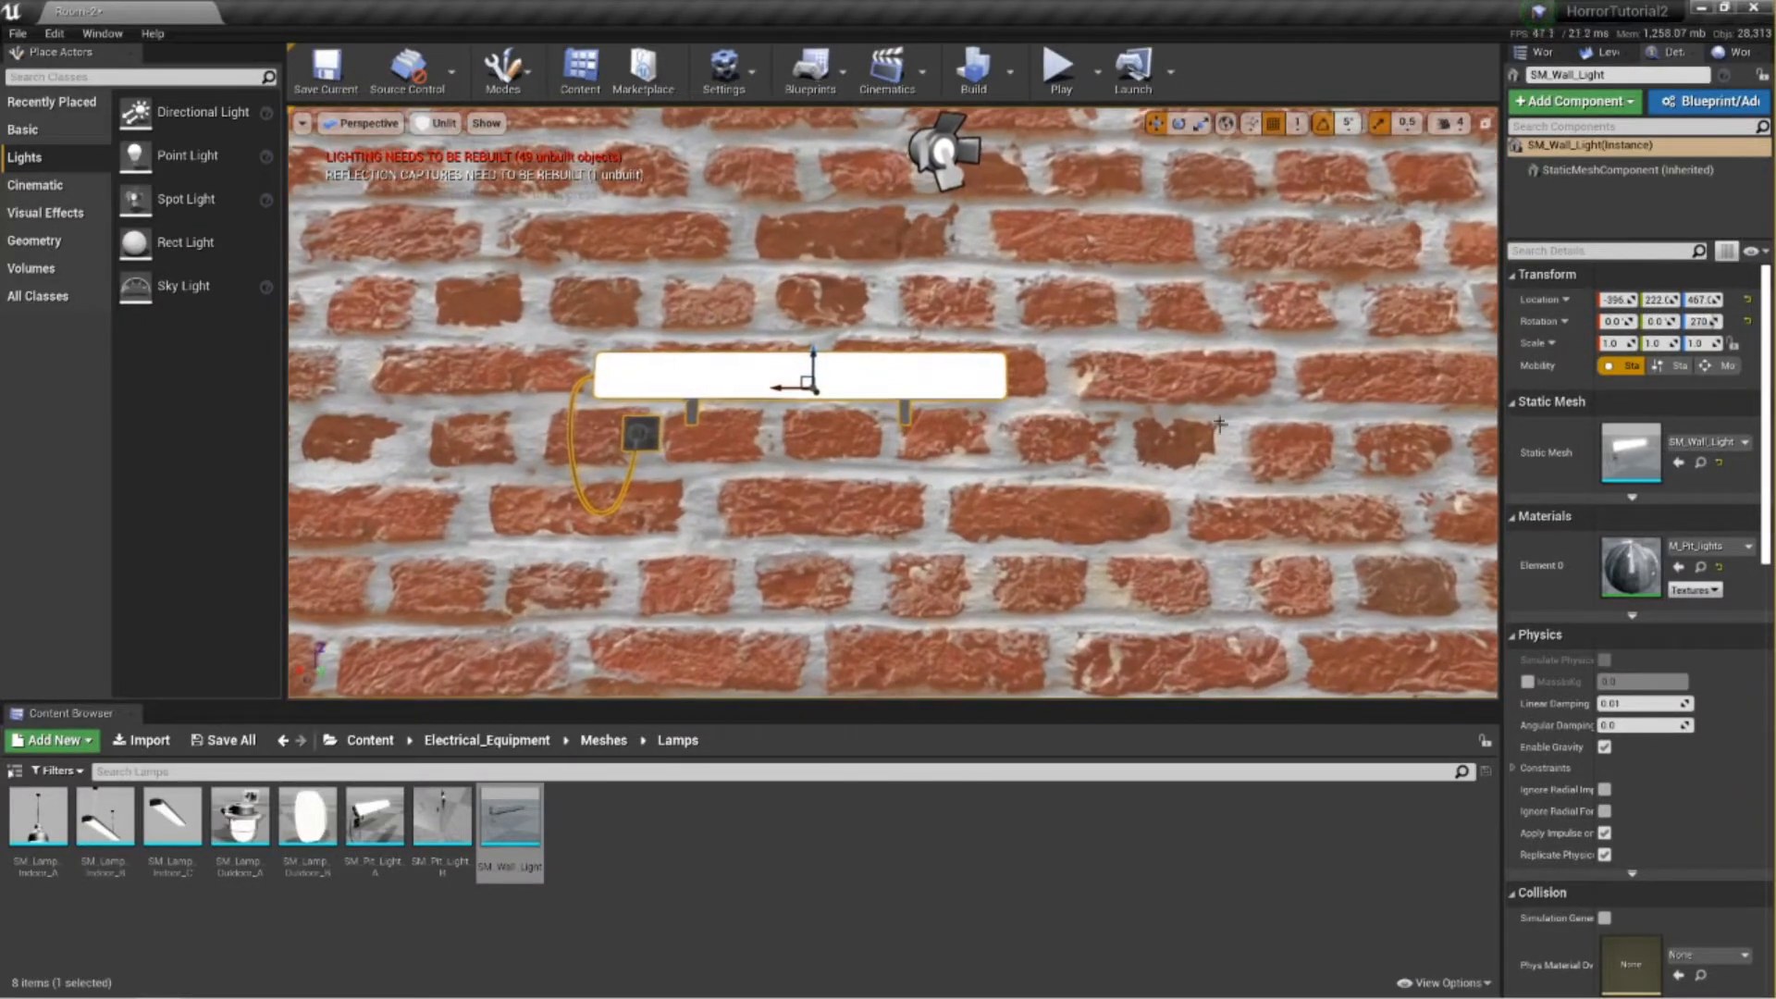
left_click_drag(771, 386, 840, 386)
right_click_drag(892, 393, 1064, 392)
key("a")
right_click_drag(957, 399, 957, 400)
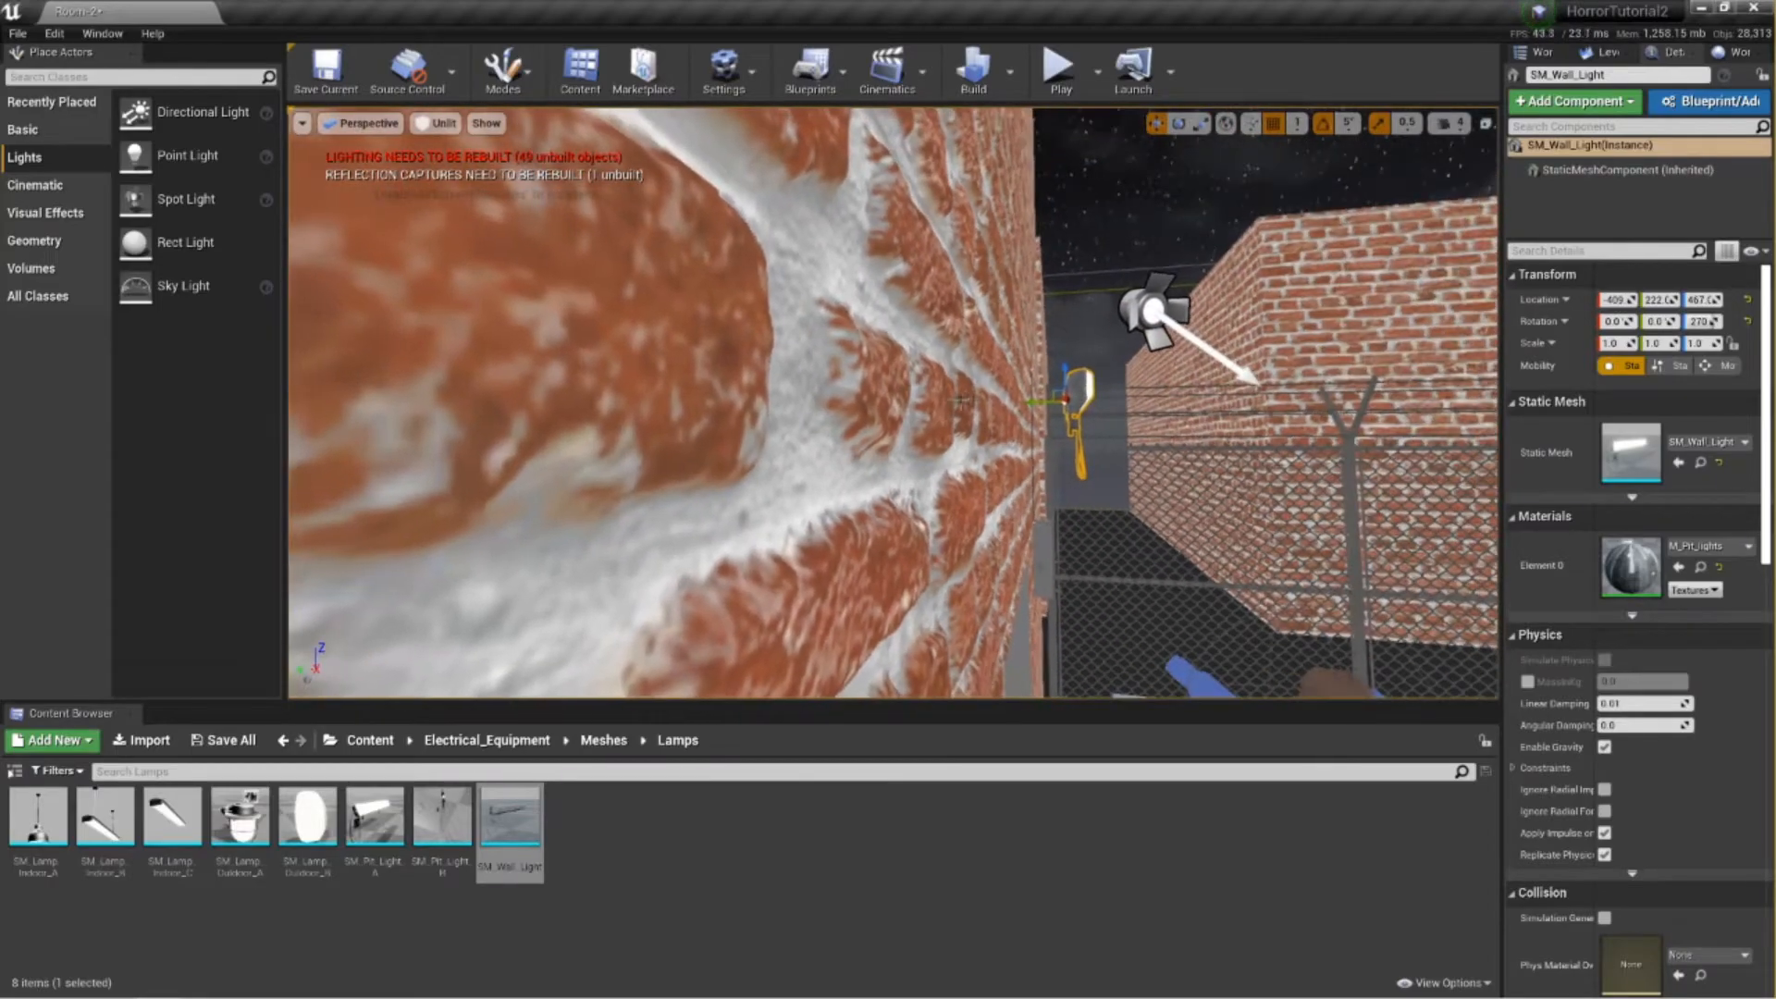
left_click_drag(1045, 401, 986, 405)
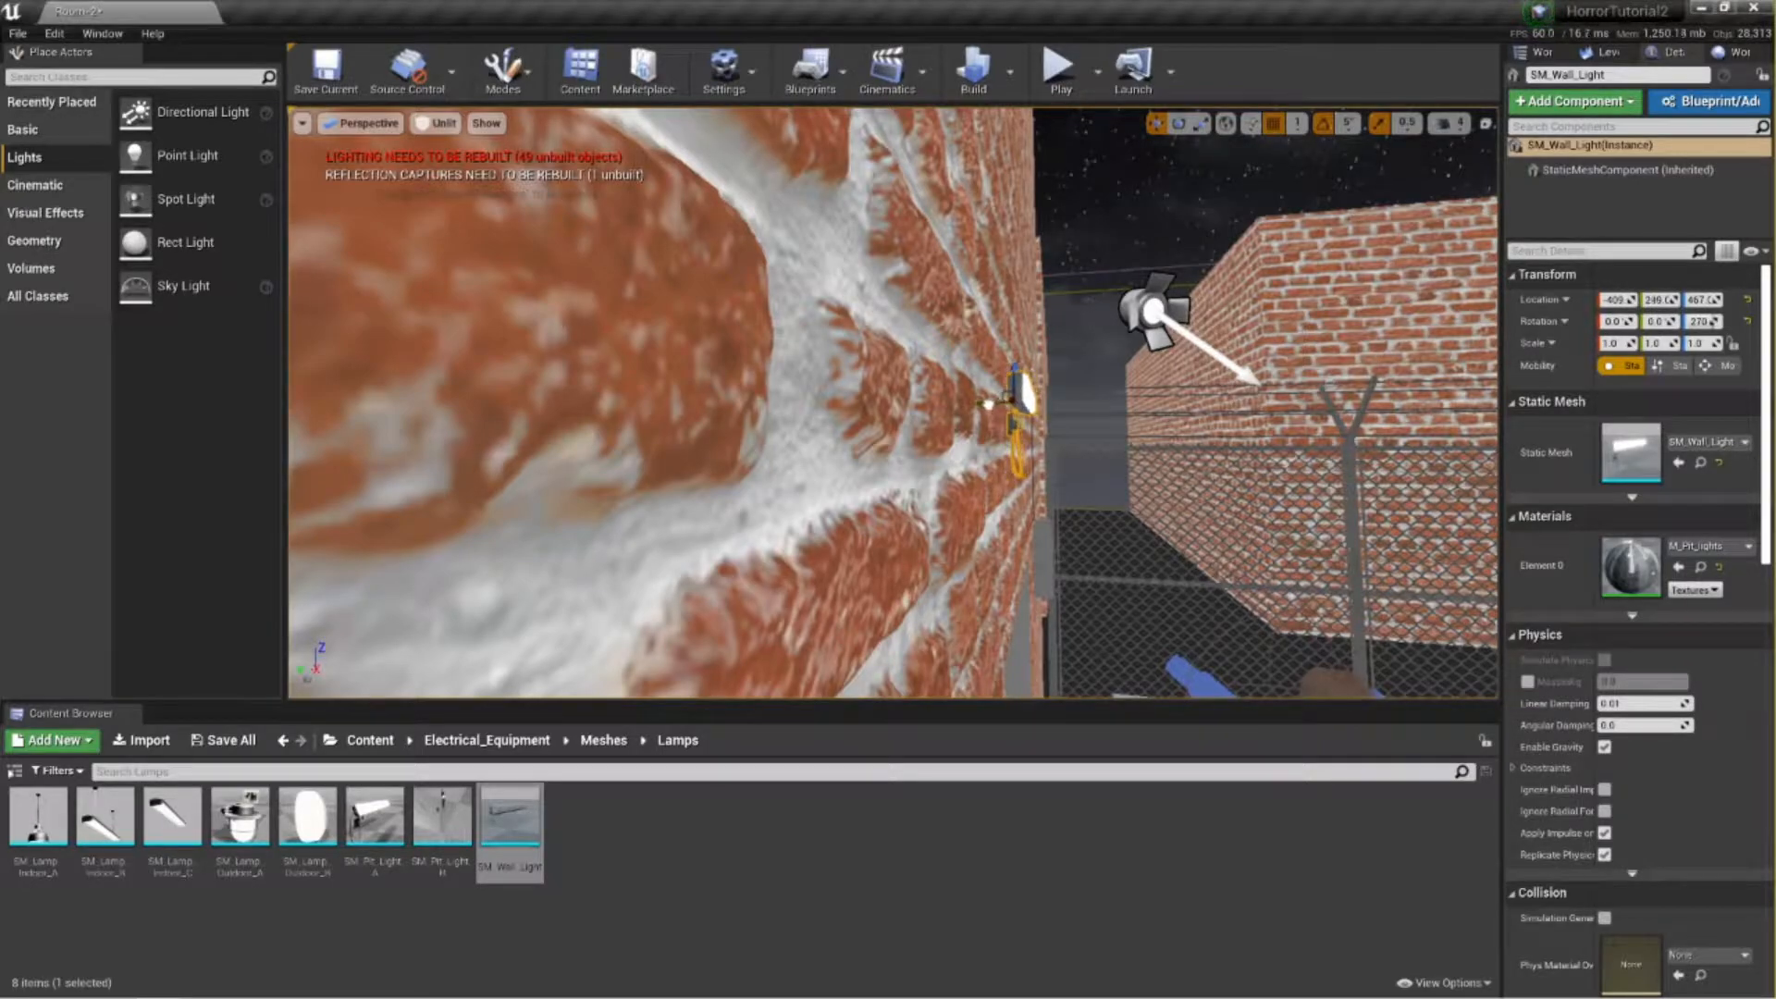
right_click_drag(1036, 387, 833, 426)
left_click_drag(963, 319, 972, 316)
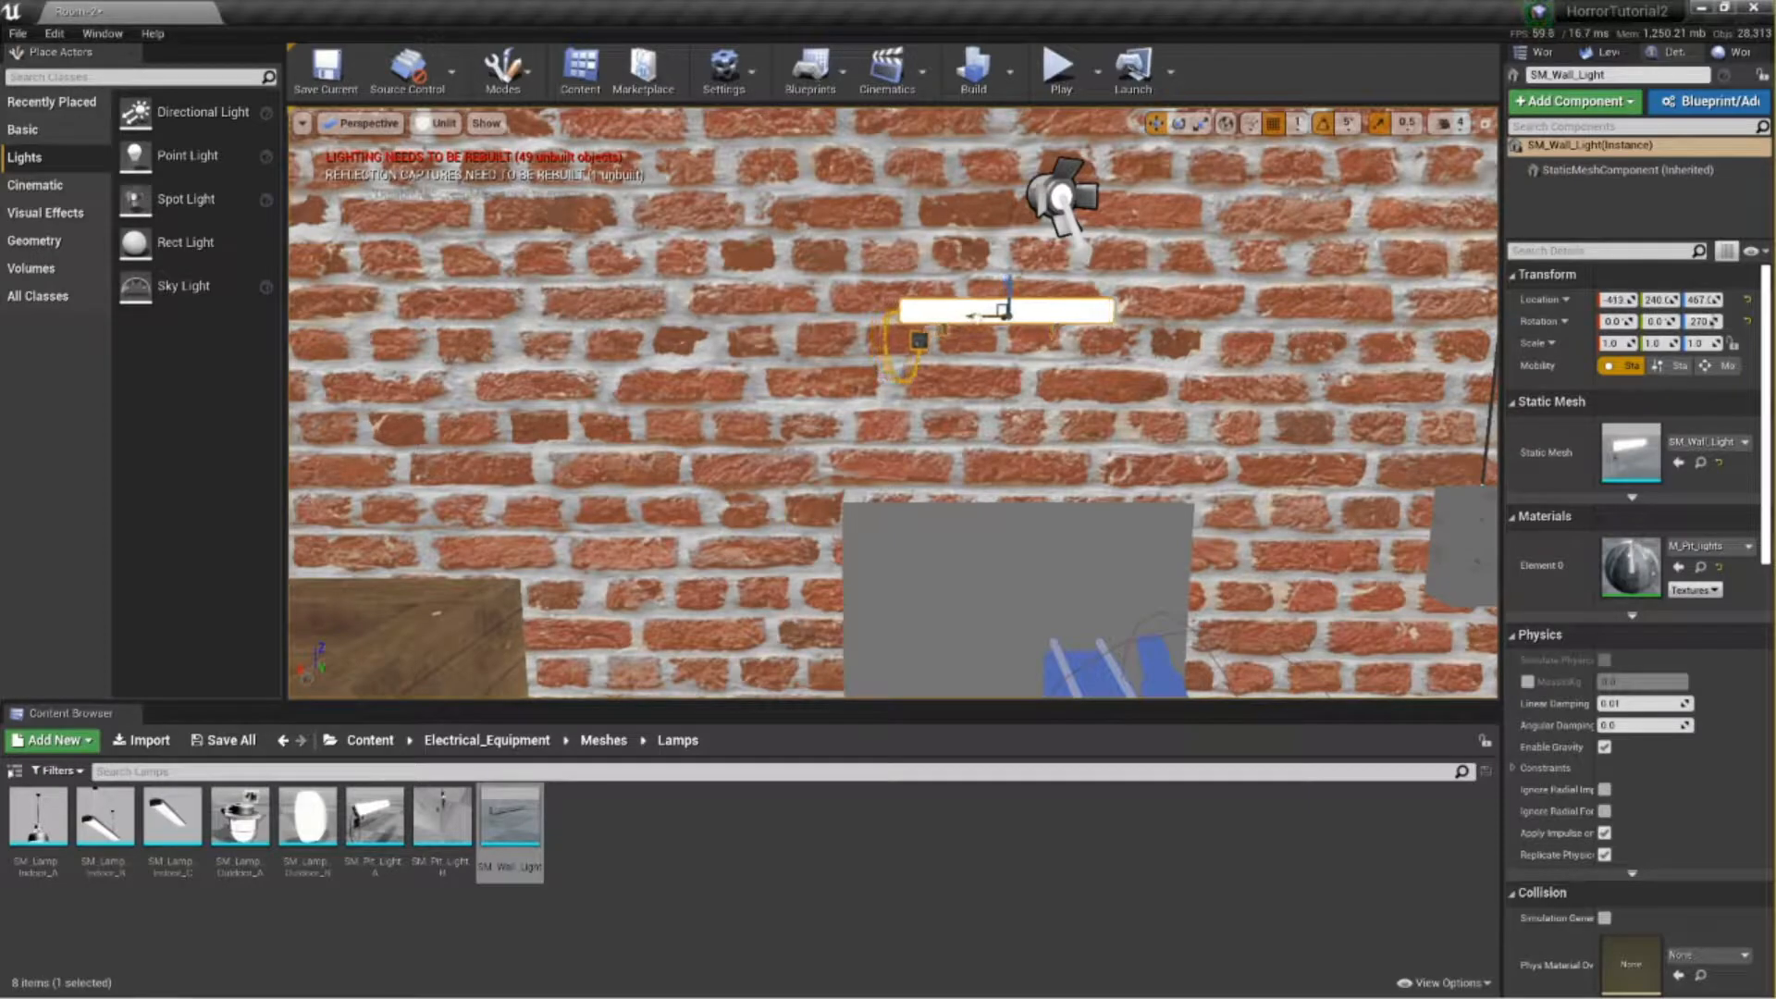
Lower the wire beside the wall light so that its lower part runs behind the fuse box.
key("d")
right_click_drag(1136, 360, 1136, 360)
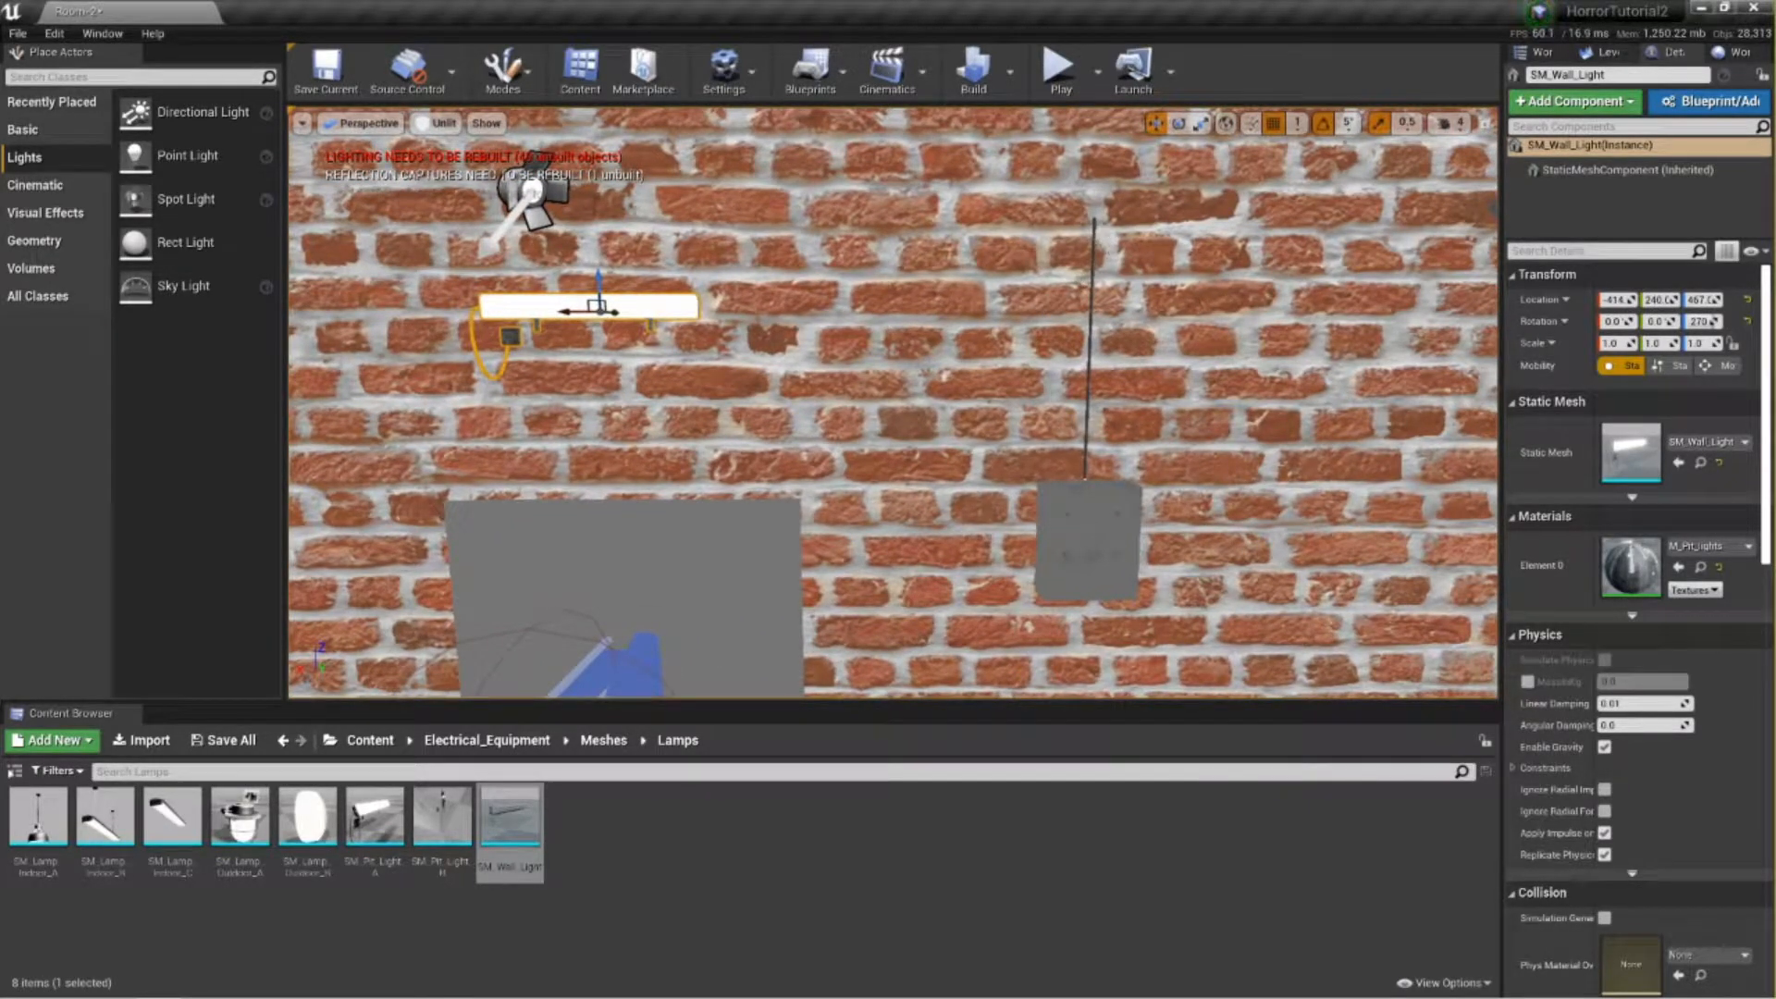
left_click(1093, 234)
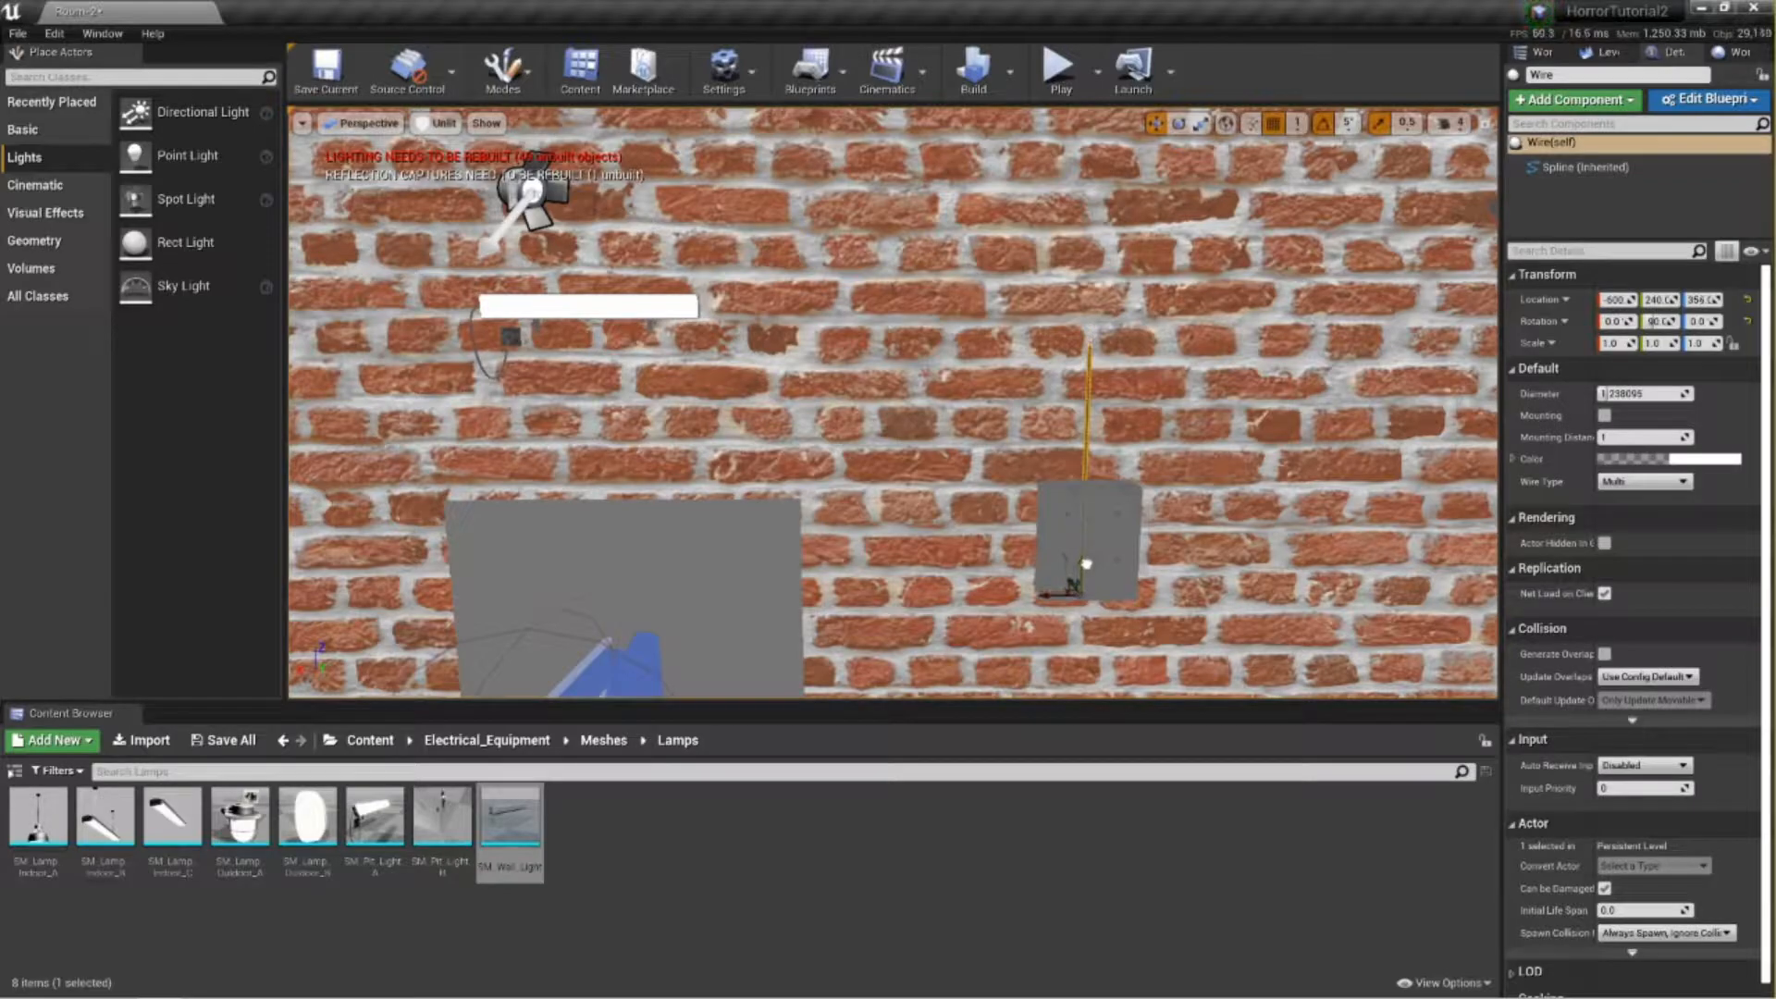
right_click_drag(1082, 538, 1147, 528)
key("w")
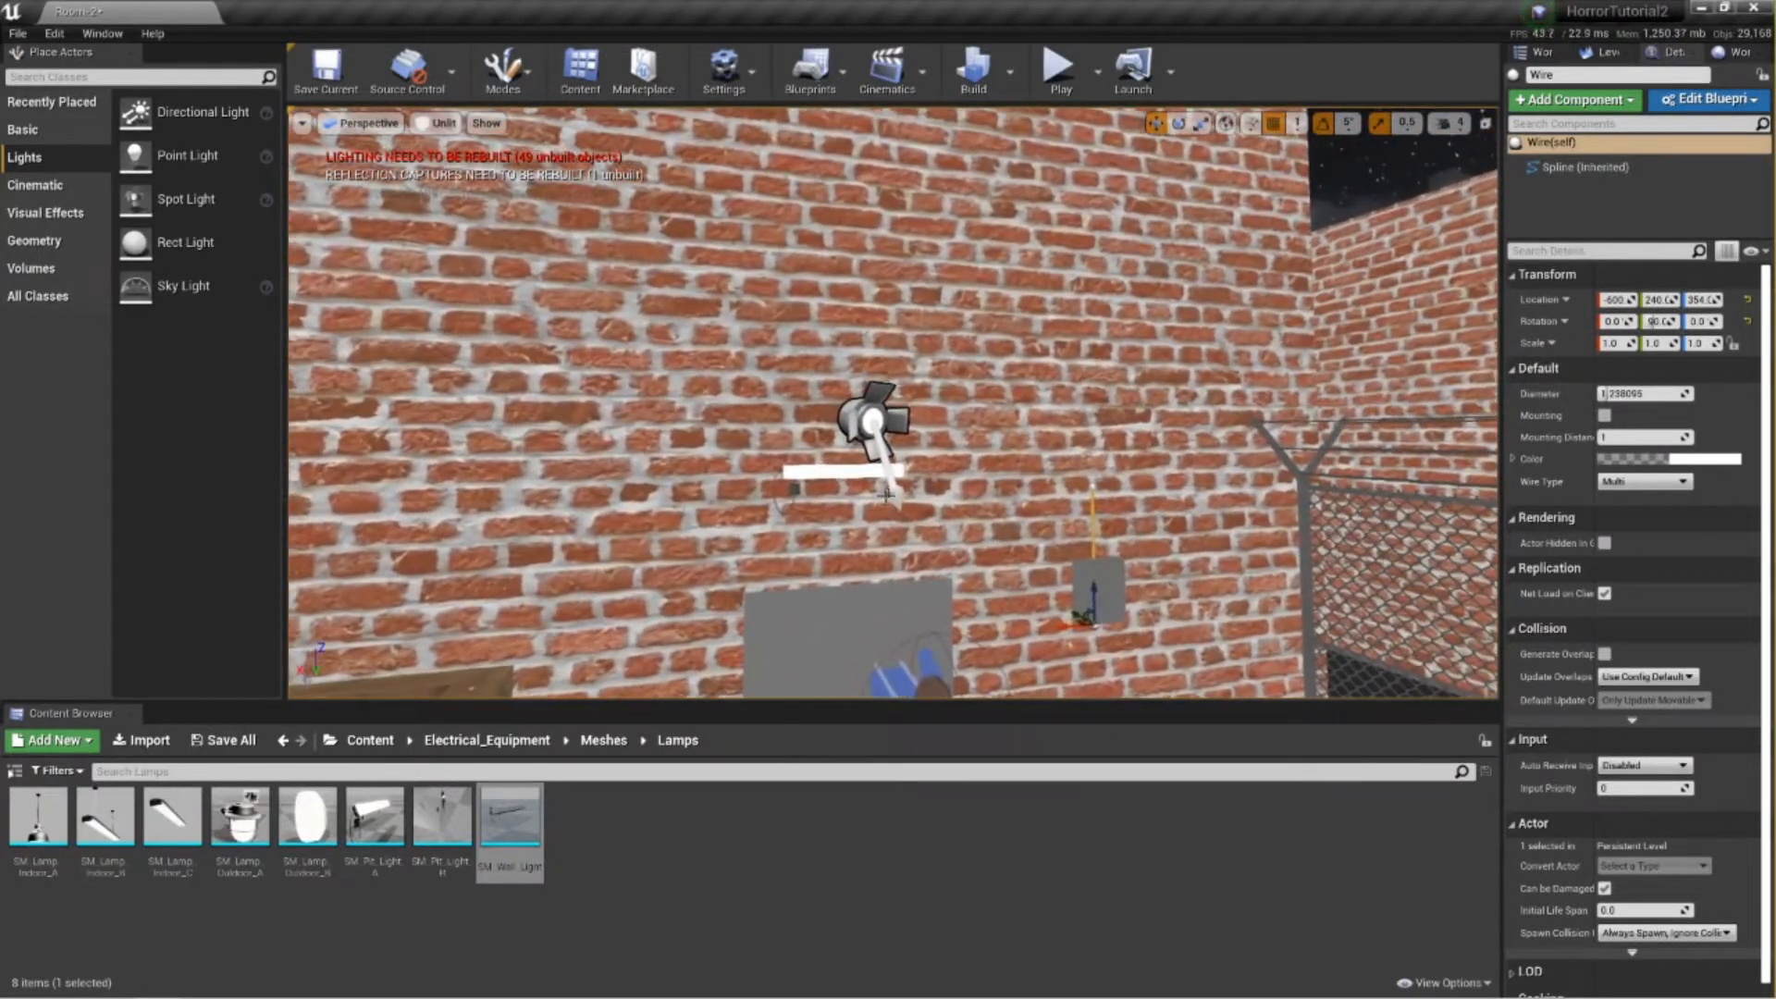
Switch the viewport from unlit to the Lit view mode.
left_click(435, 148)
left_click(438, 123)
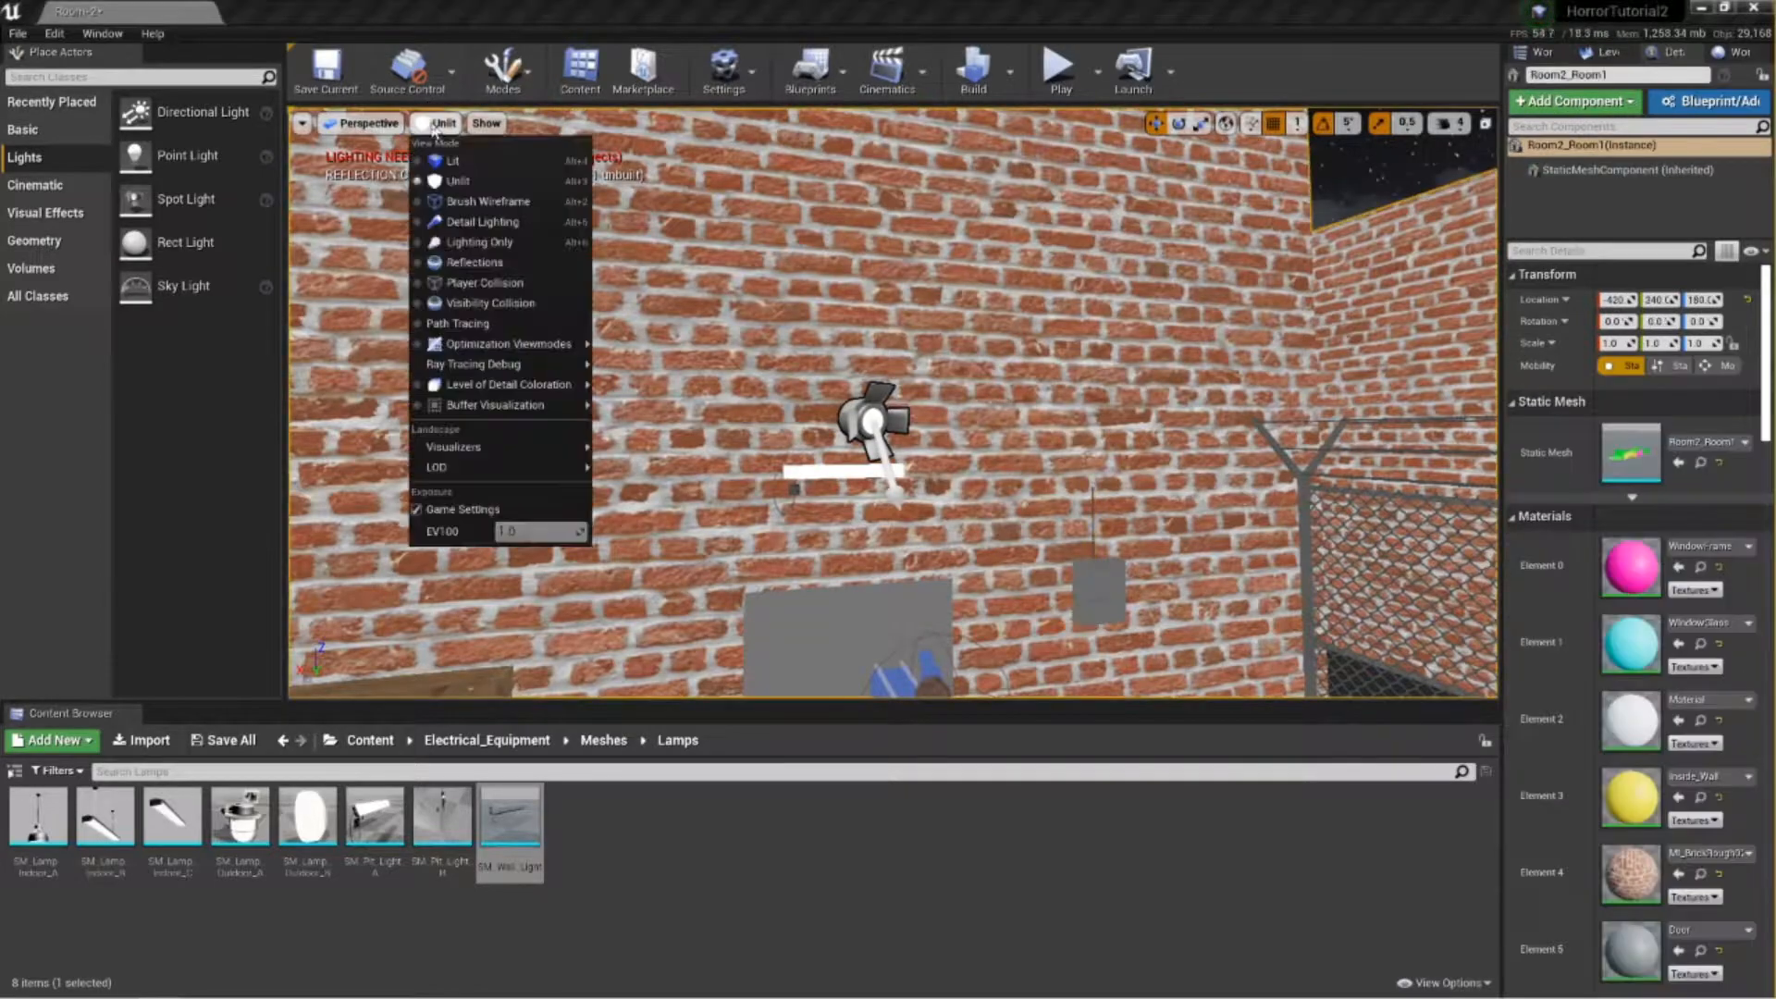
left_click(451, 162)
right_click_drag(722, 365, 727, 361)
Move the existing spot light down and back onto the glowing wall lamp.
left_click(846, 367)
right_click_drag(845, 368, 703, 384)
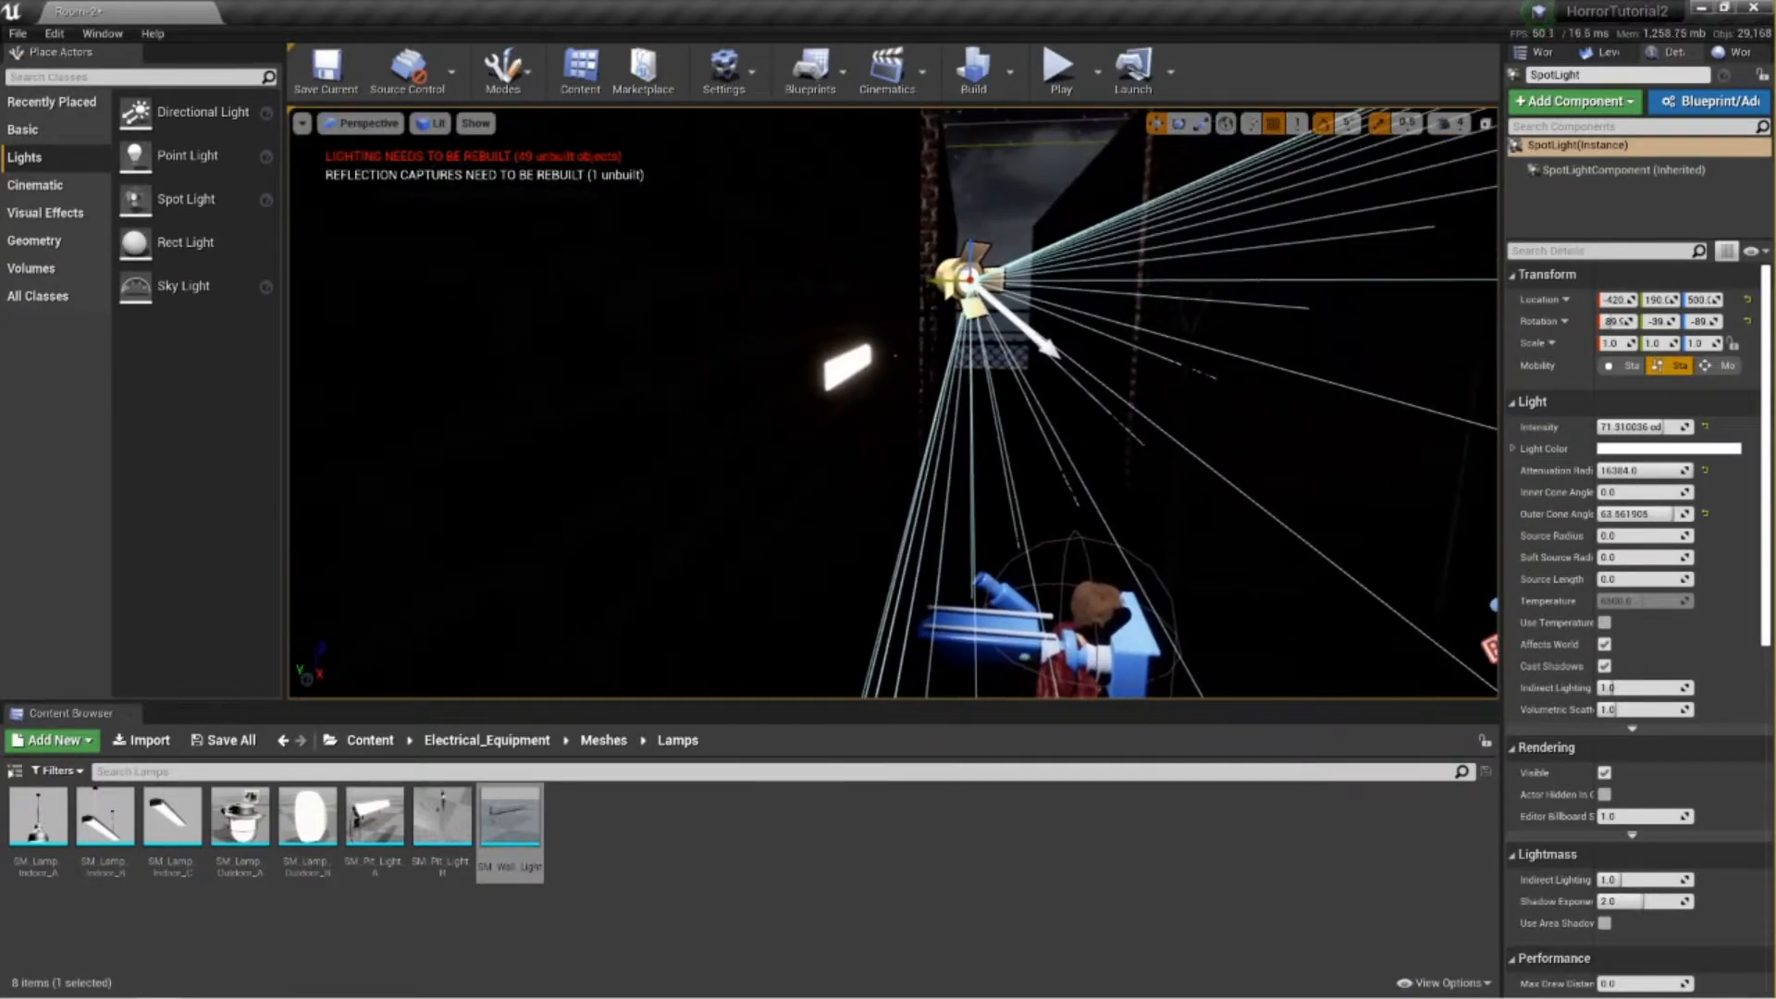
left_click_drag(970, 245, 881, 370)
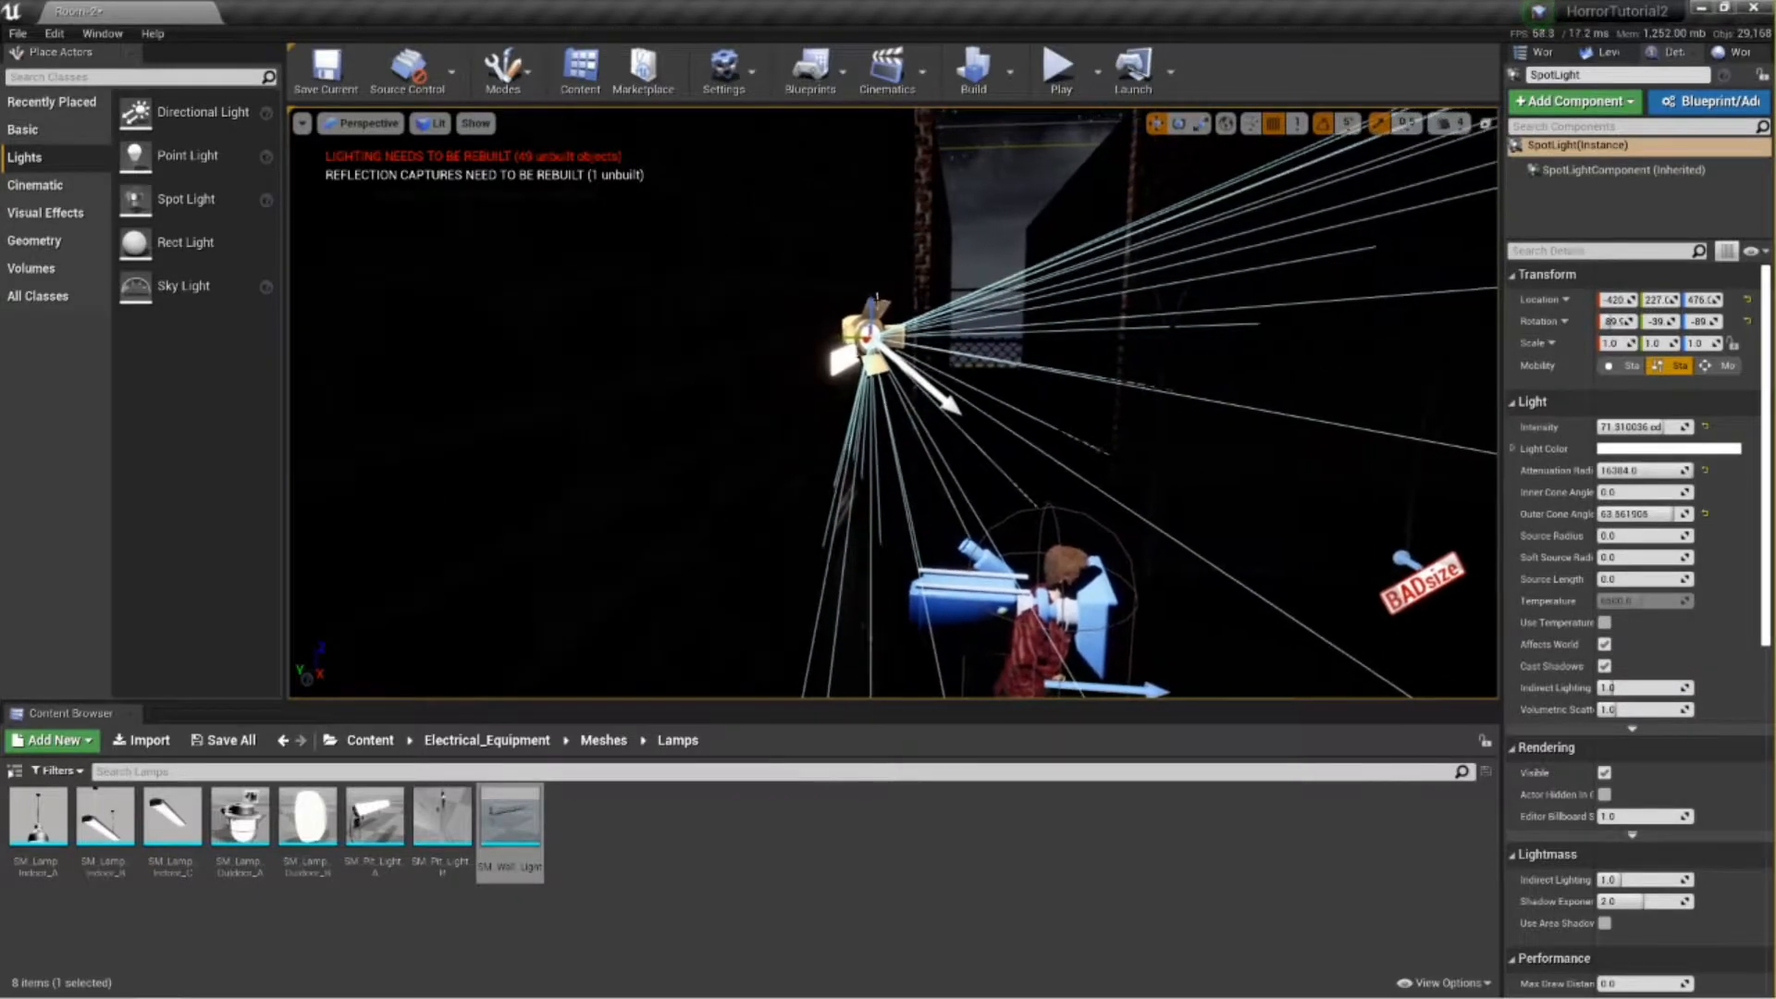
left_click_drag(870, 297, 871, 317)
mouse_move(870, 317)
right_mouse_down()
mouse_move(555, 323)
mouse_move(407, 398)
mouse_move(306, 407)
mouse_move(894, 317)
right_mouse_up()
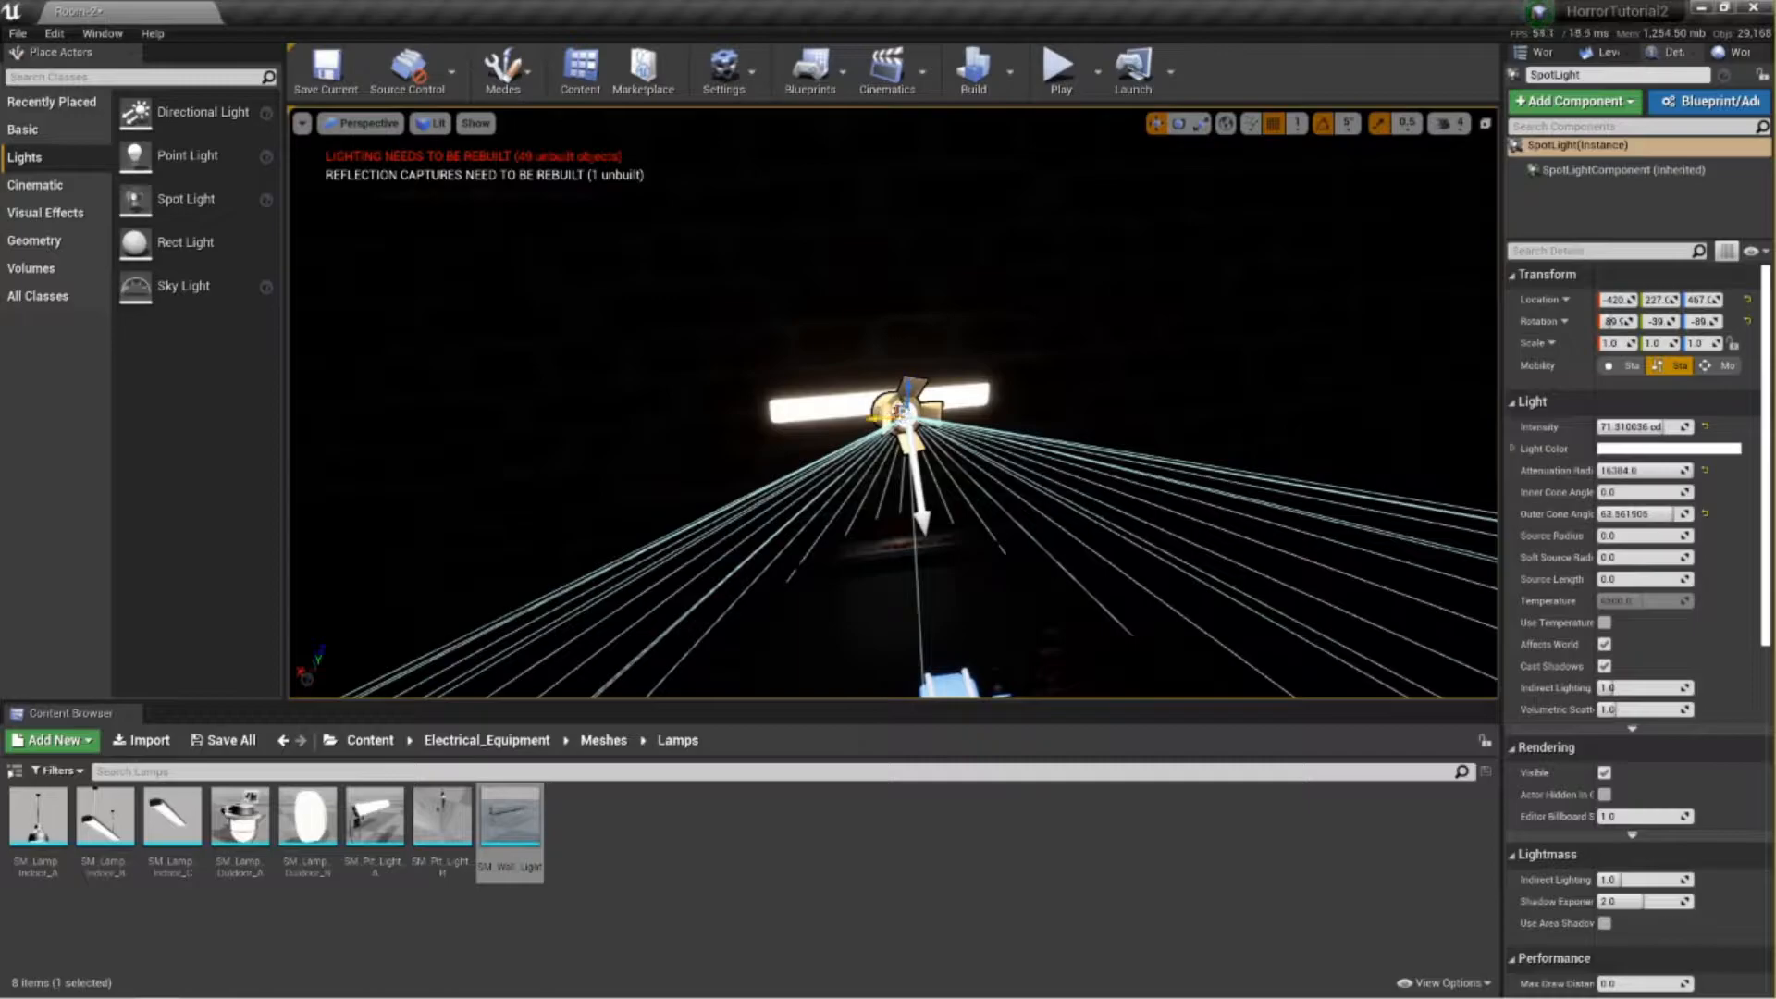
Delete the spot light and place a Rect Light near the wall lamp instead.
key("Escape")
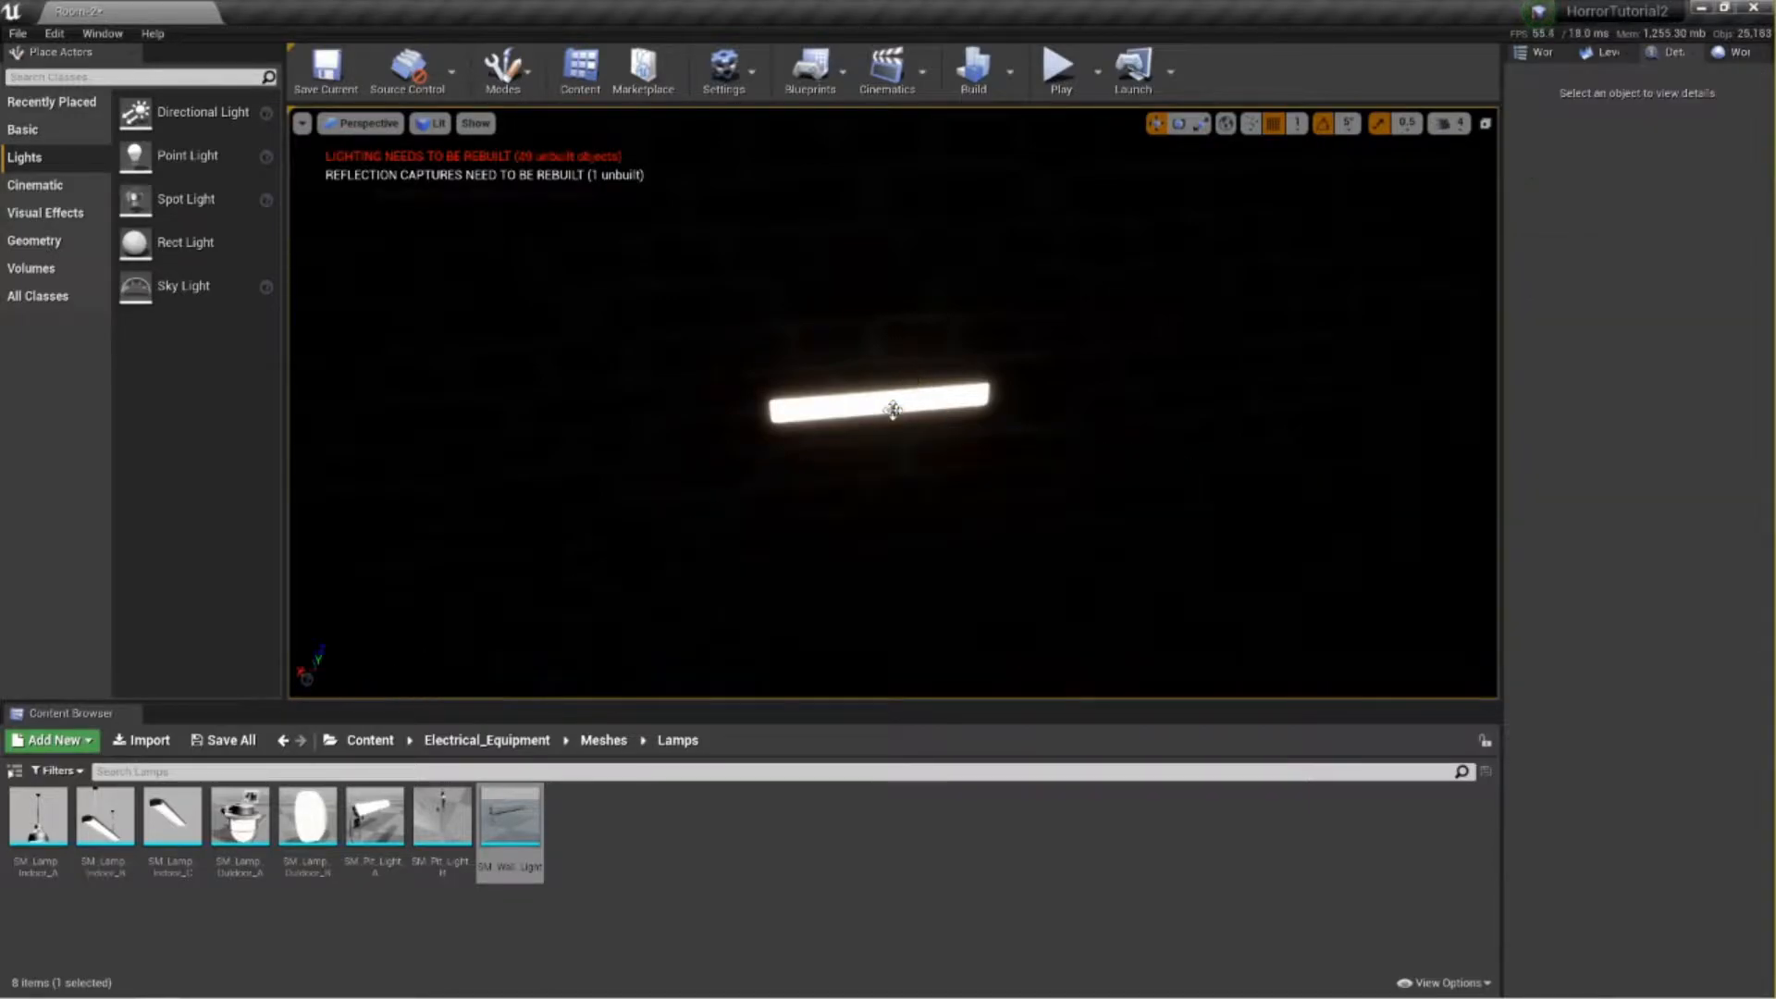
left_click_drag(178, 243, 793, 314)
right_click_drag(722, 456, 671, 439)
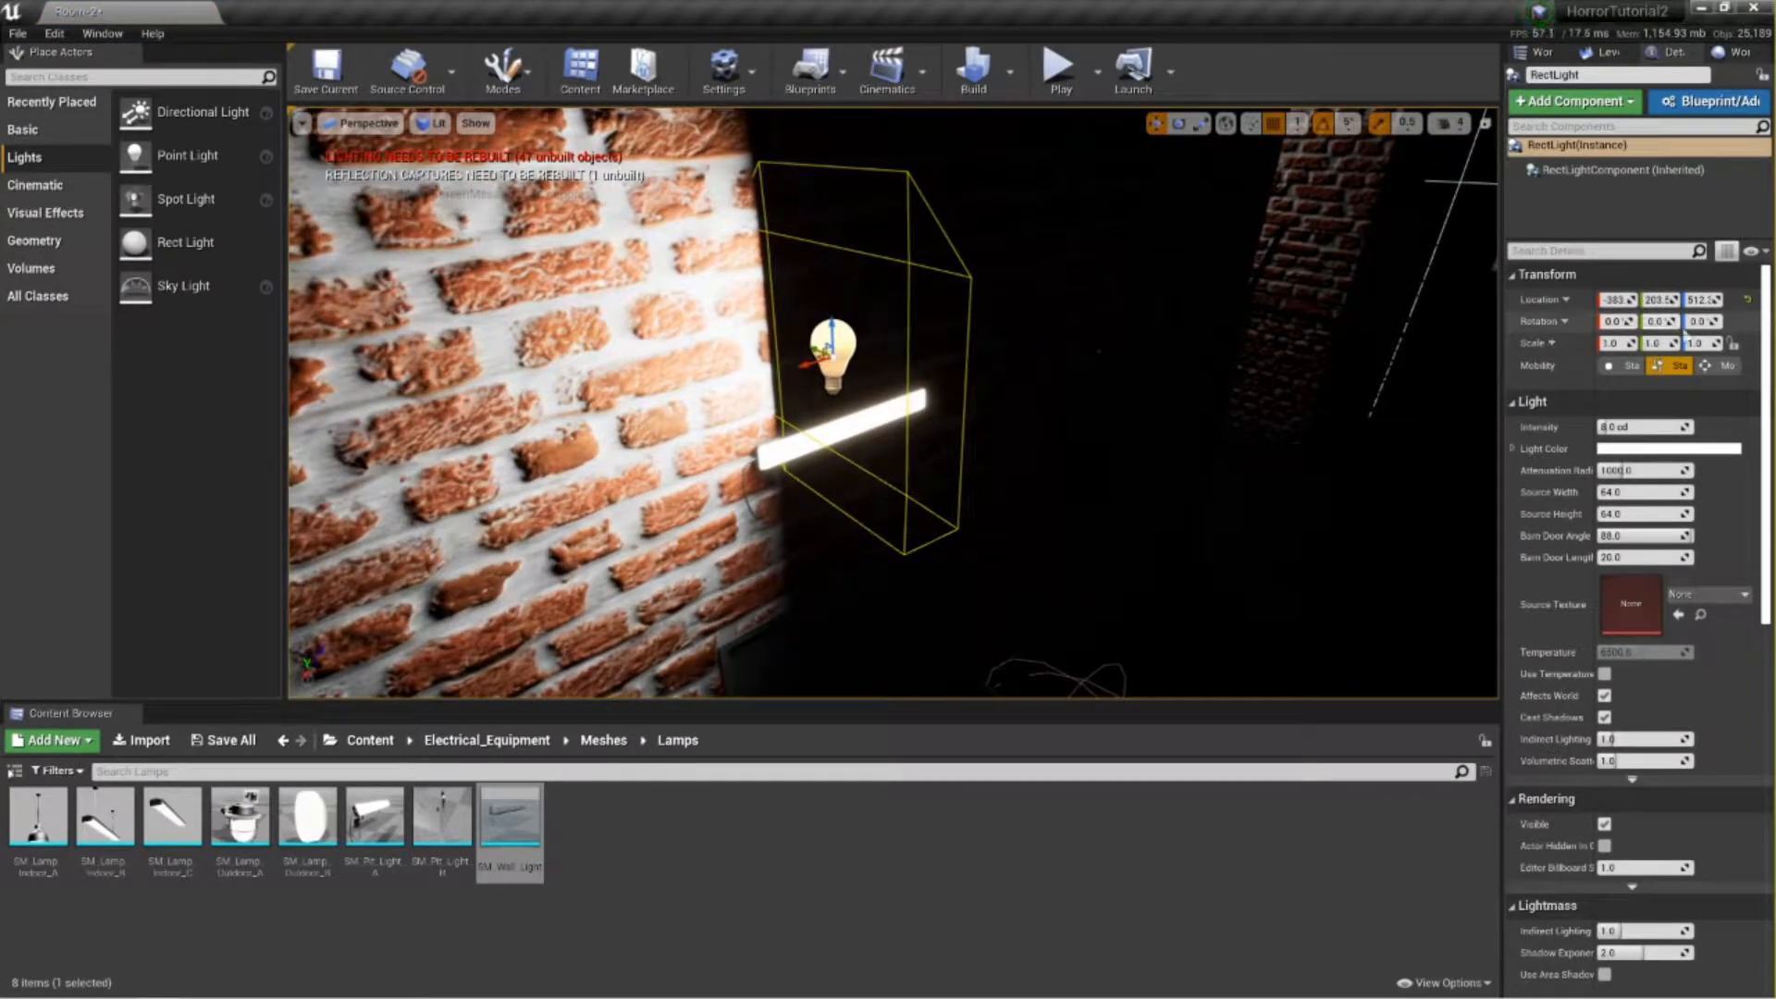
Set the rect light's Z rotation to 270° and move it down and back onto the wall lamp.
mouse_move(1706, 323)
left_mouse_down()
mouse_move(1729, 323)
mouse_move(1688, 321)
left_mouse_up()
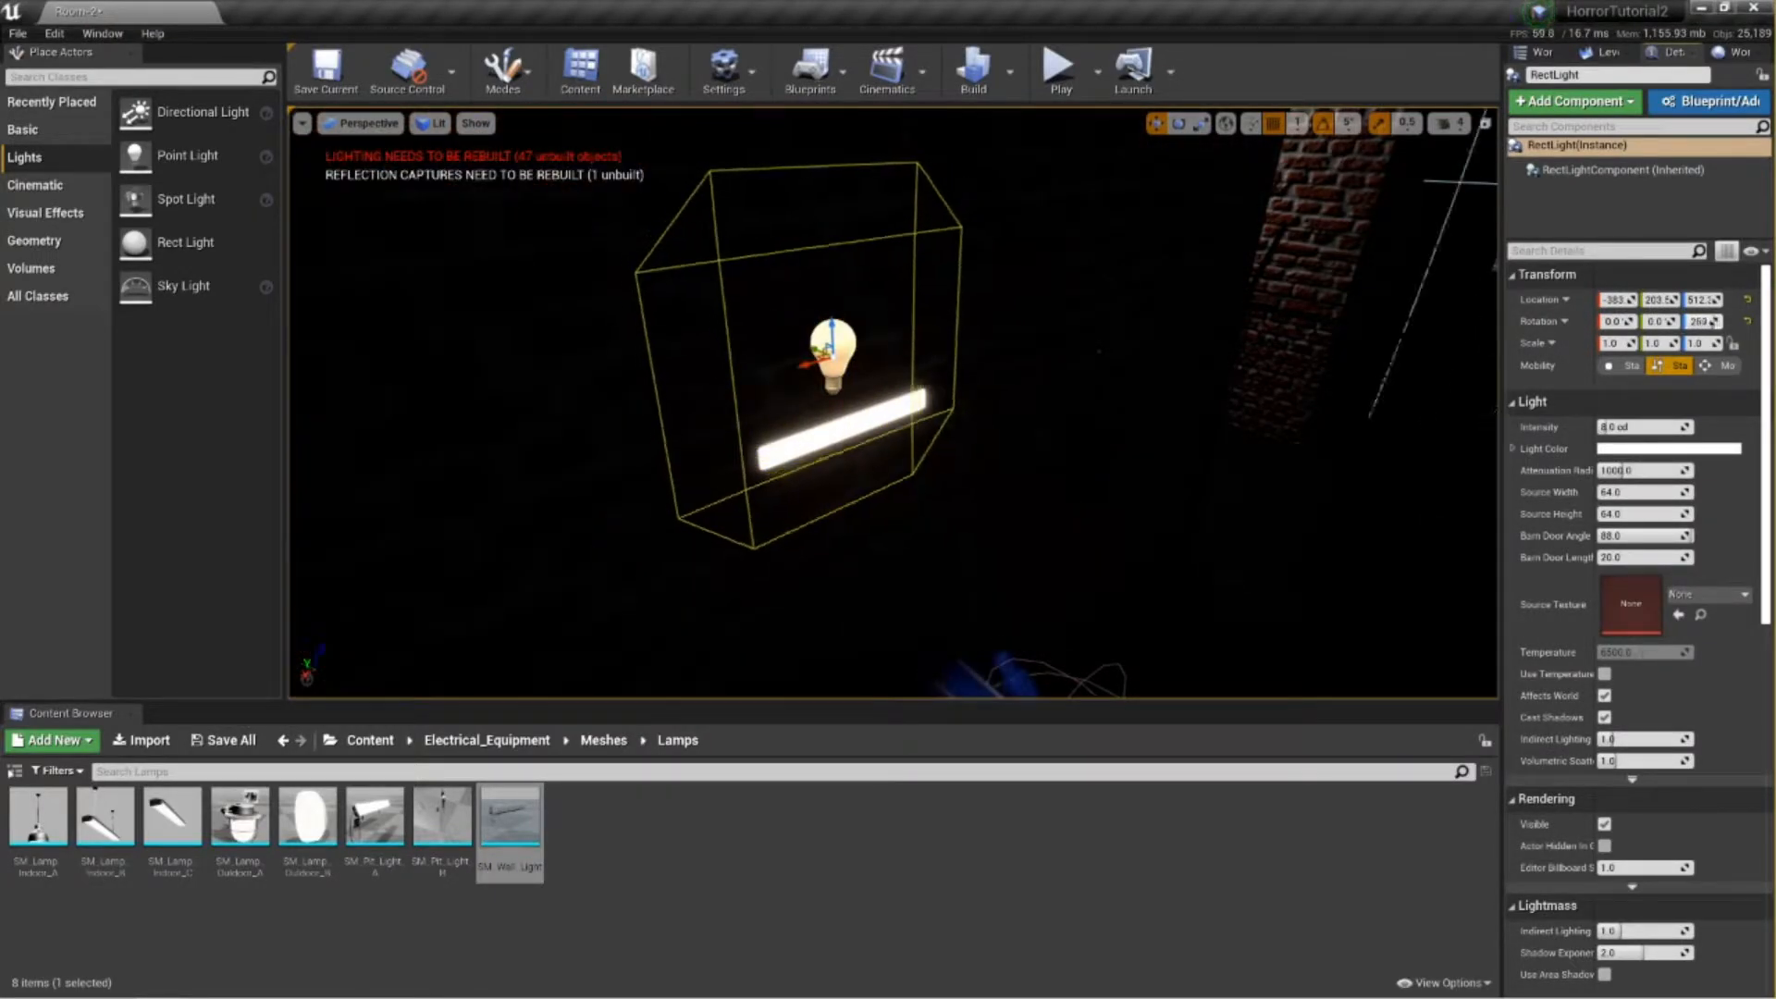
left_click(1702, 322)
key("Return")
right_click_drag(1018, 389, 1165, 416)
right_click_drag(731, 370, 813, 370)
left_click_drag(704, 350, 654, 446)
Raise the rect light's intensity to 160 cd.
right_click_drag(1400, 423, 1399, 481)
left_click_drag(1652, 429, 1748, 429)
right_click_drag(1332, 402, 1202, 366)
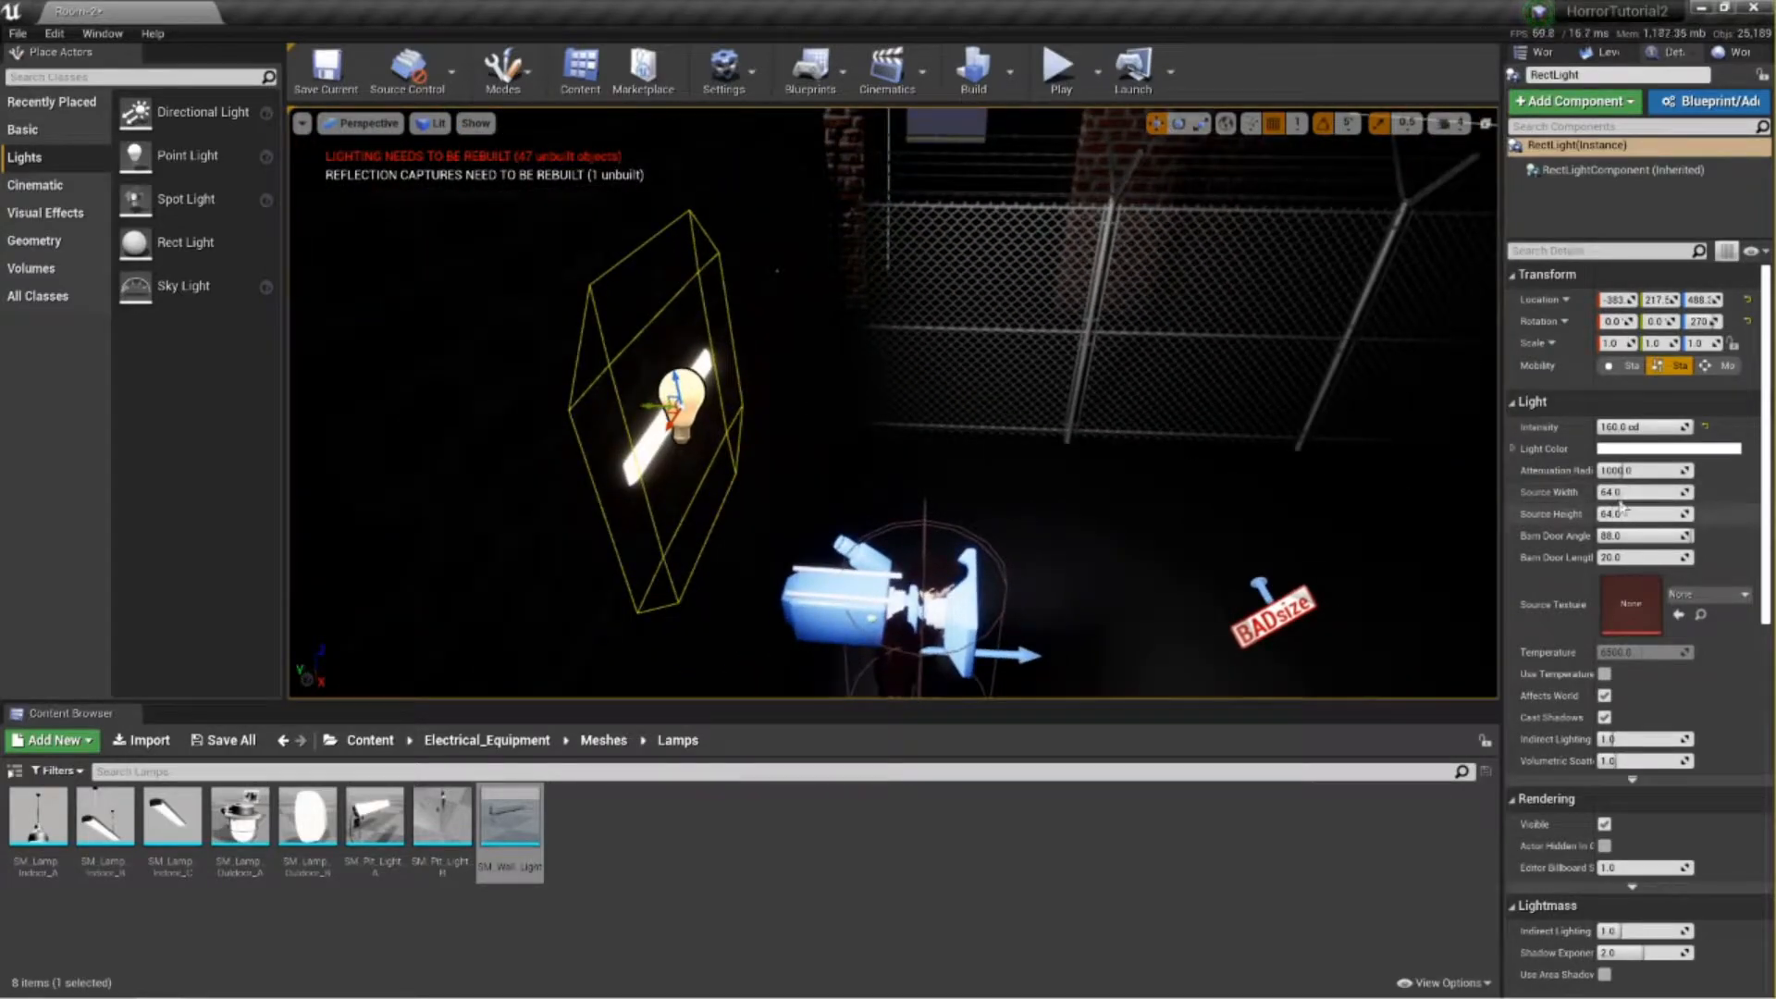
Fit the rect light to the lamp: source about 76.4 by 14.7, barn door angle about 39.4 and length about 18.3, with a slight raise.
left_click_drag(1640, 489, 1605, 514)
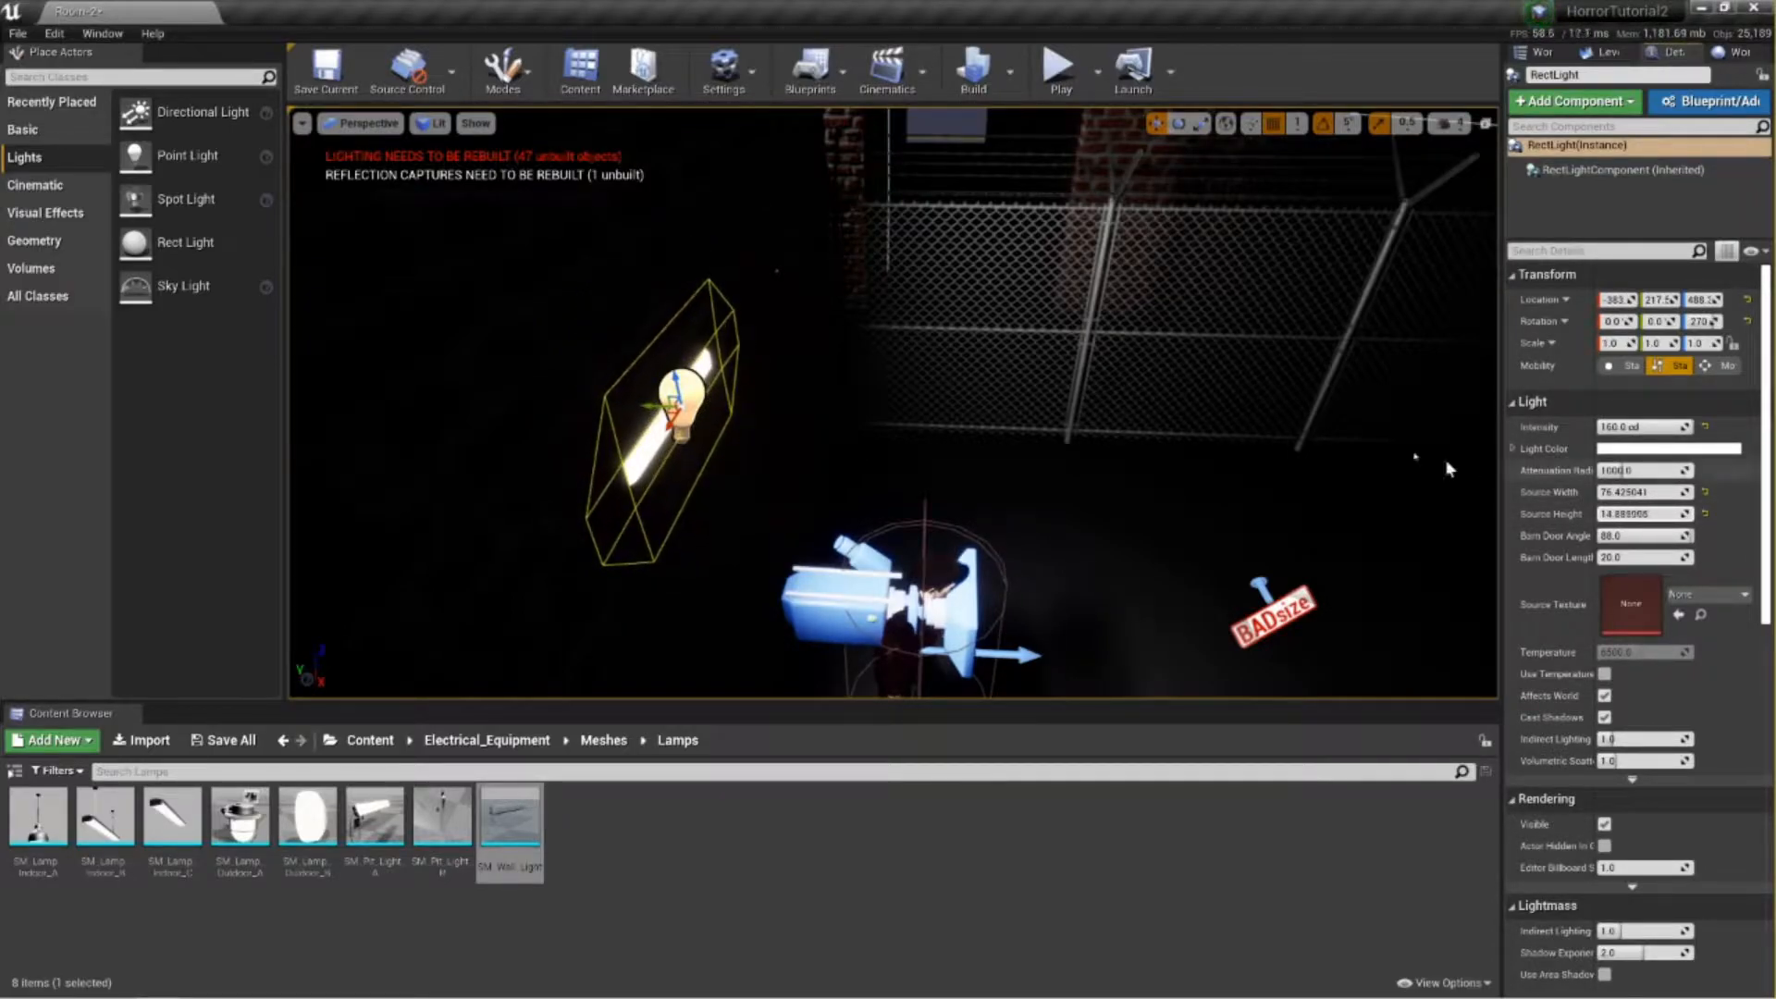
left_click_drag(675, 381, 670, 376)
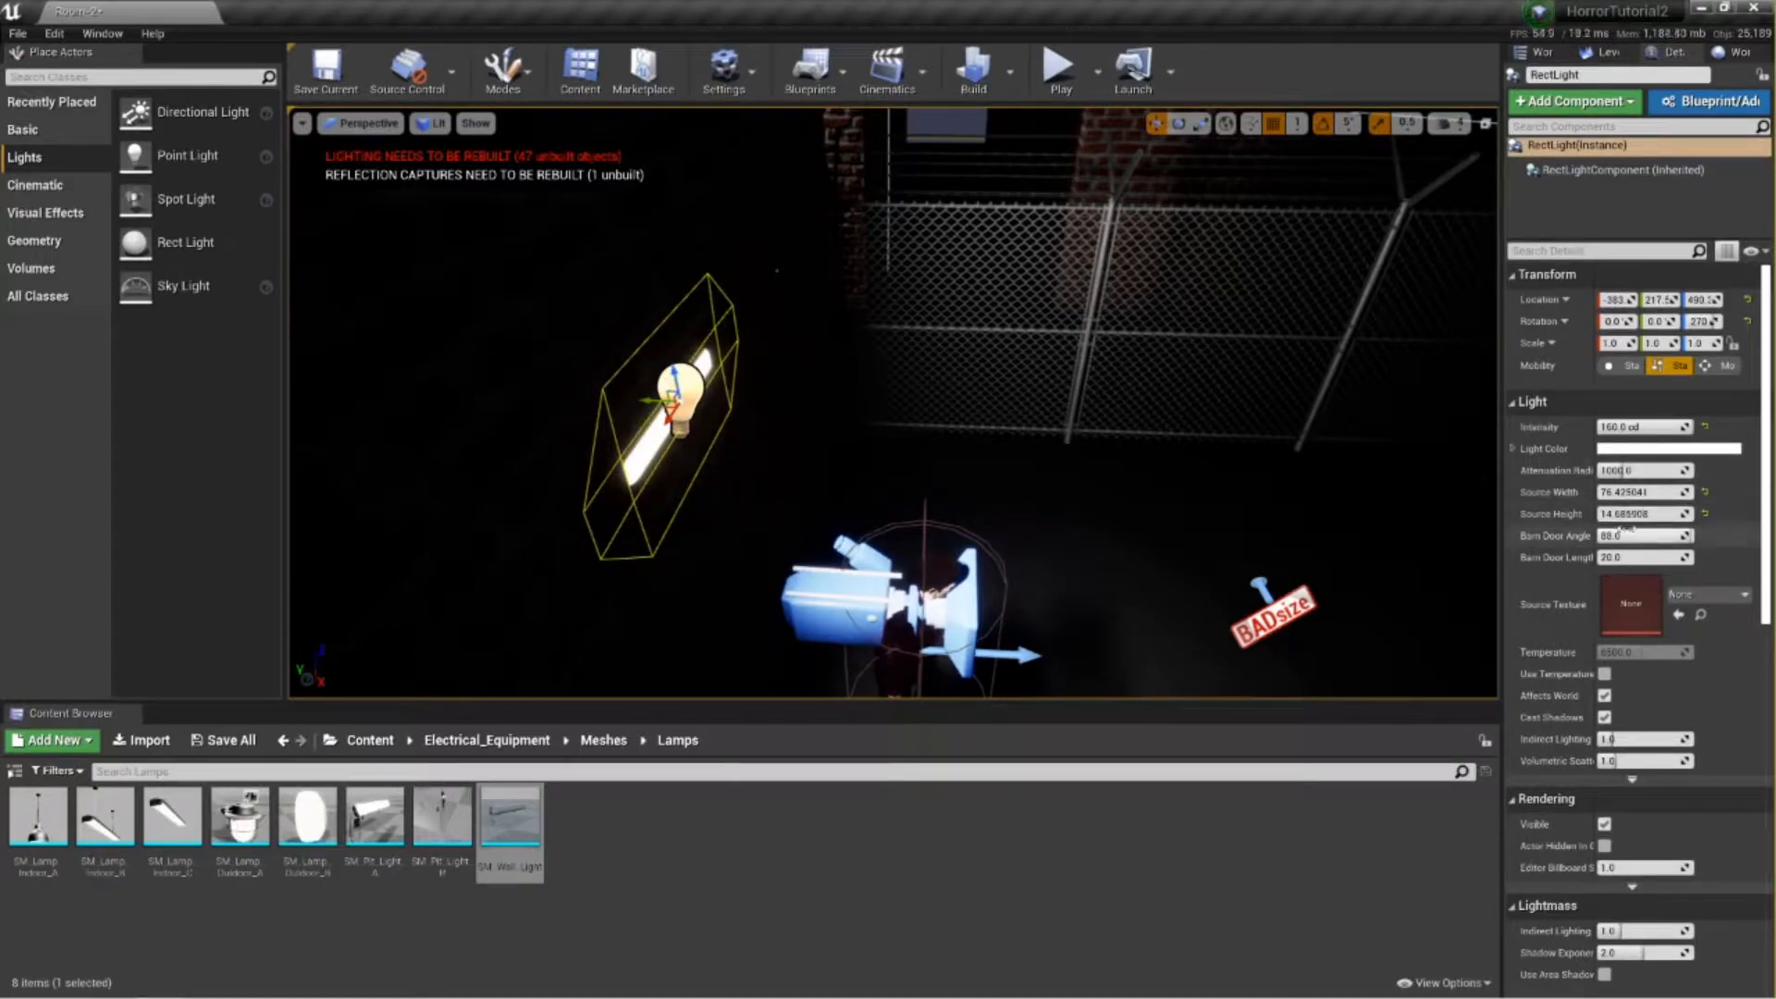
mouse_move(1651, 535)
left_mouse_down()
mouse_move(1617, 536)
mouse_move(1665, 556)
mouse_move(1629, 557)
mouse_move(1656, 535)
mouse_move(1623, 536)
mouse_move(1655, 536)
left_mouse_up()
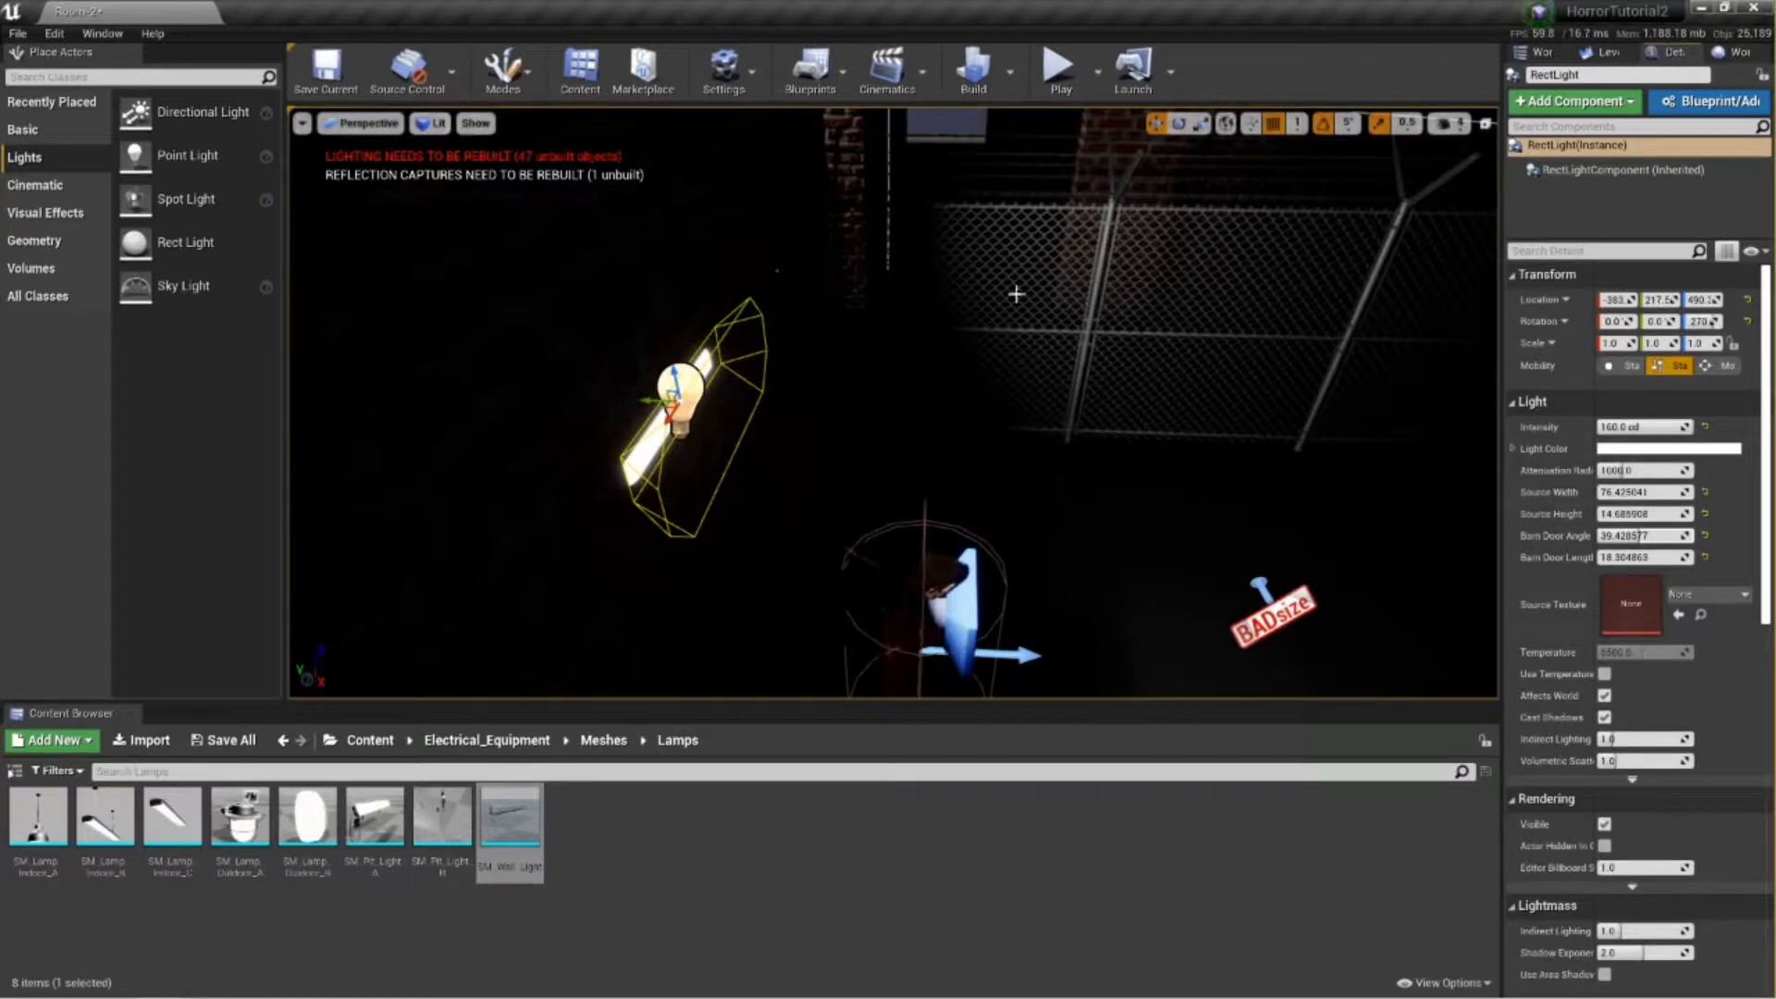
Try tilting the rect light on the wall lamp about its Y axis.
left_click(1178, 124)
left_click_drag(713, 368, 726, 405)
right_click_drag(726, 405, 979, 412)
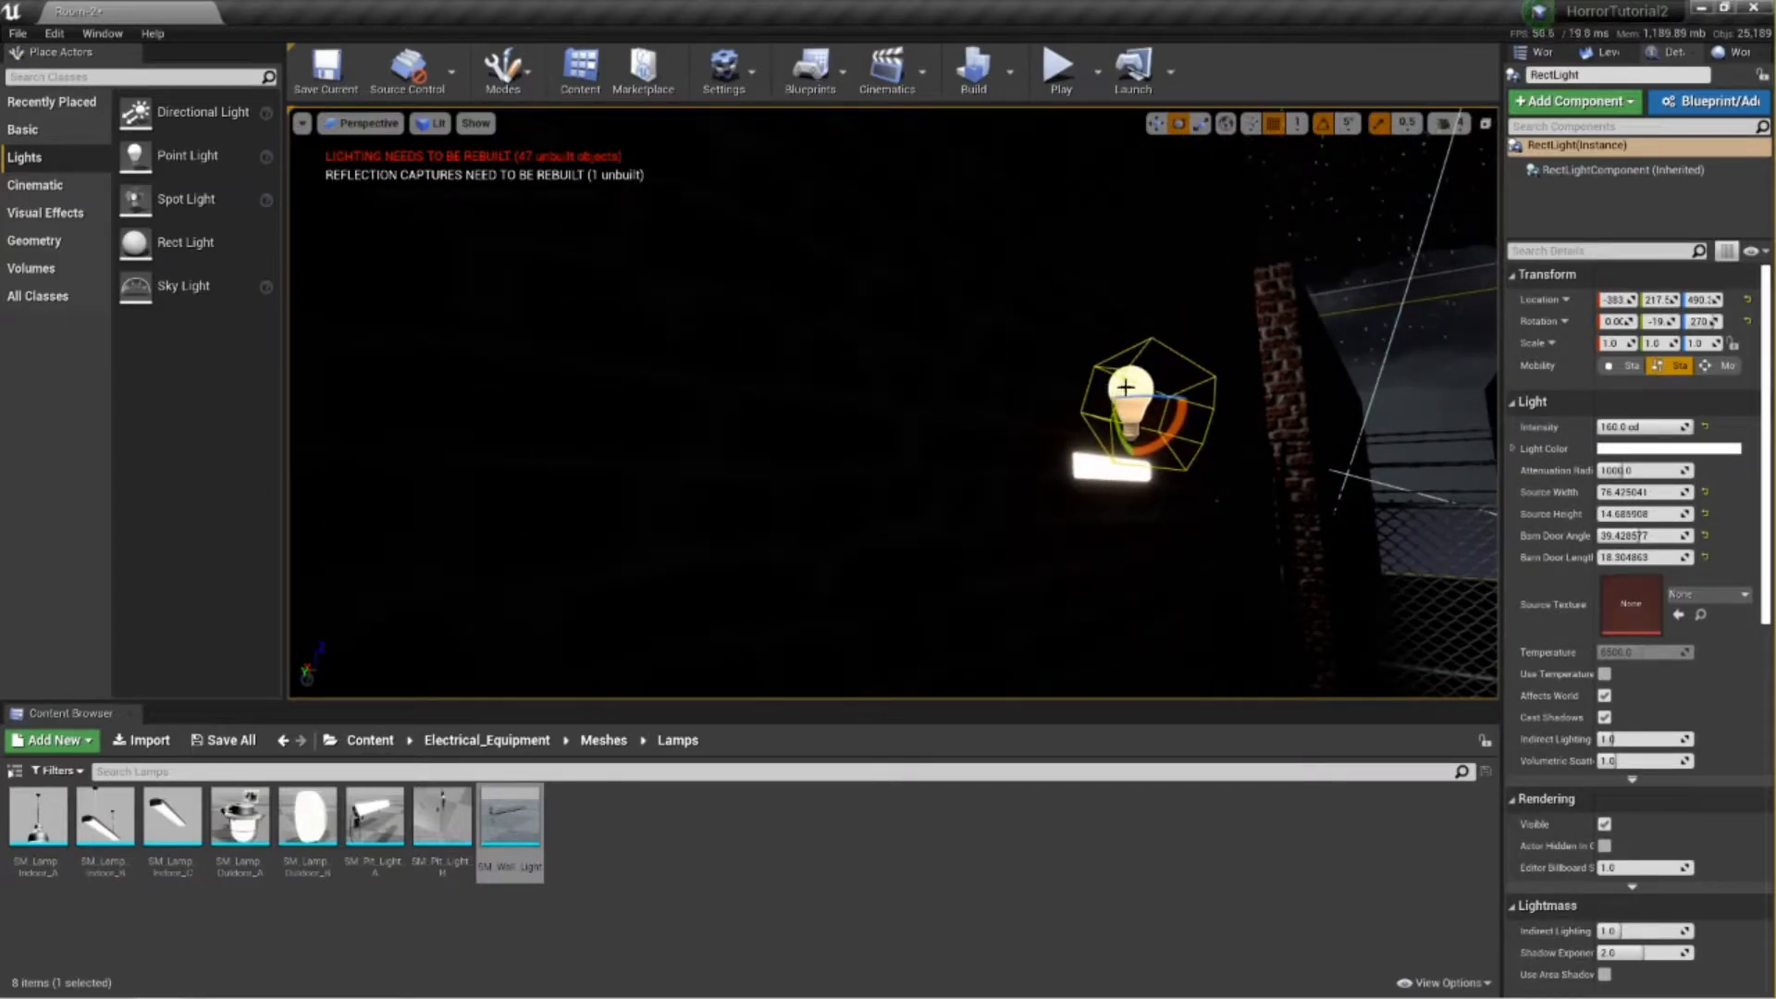
Delete the rect light and place a Spot Light near the wall lamp instead.
key("Delete")
left_click_drag(185, 198, 1253, 508)
left_click_drag(1111, 474, 1130, 472)
right_click_drag(1294, 456, 1374, 490)
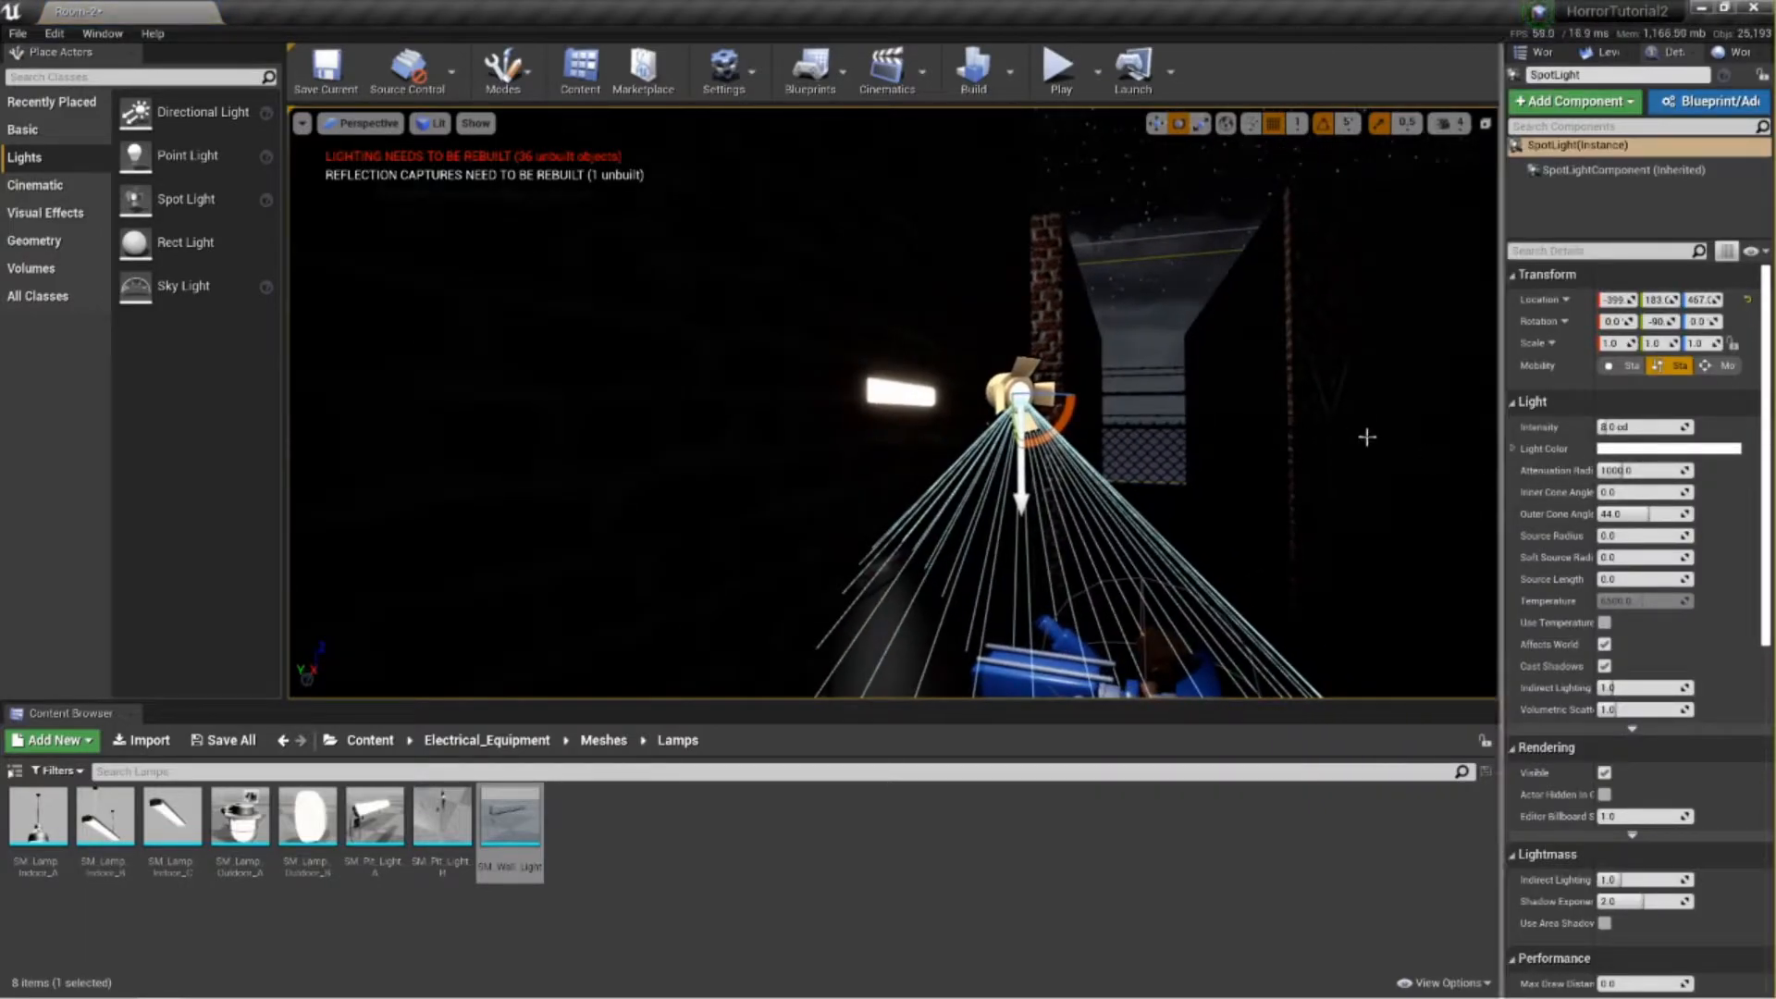
Rotate the spot light from pointing straight down to facing horizontally out from the wall, and move it along Y onto the lamp.
left_click_drag(1074, 412, 1079, 303)
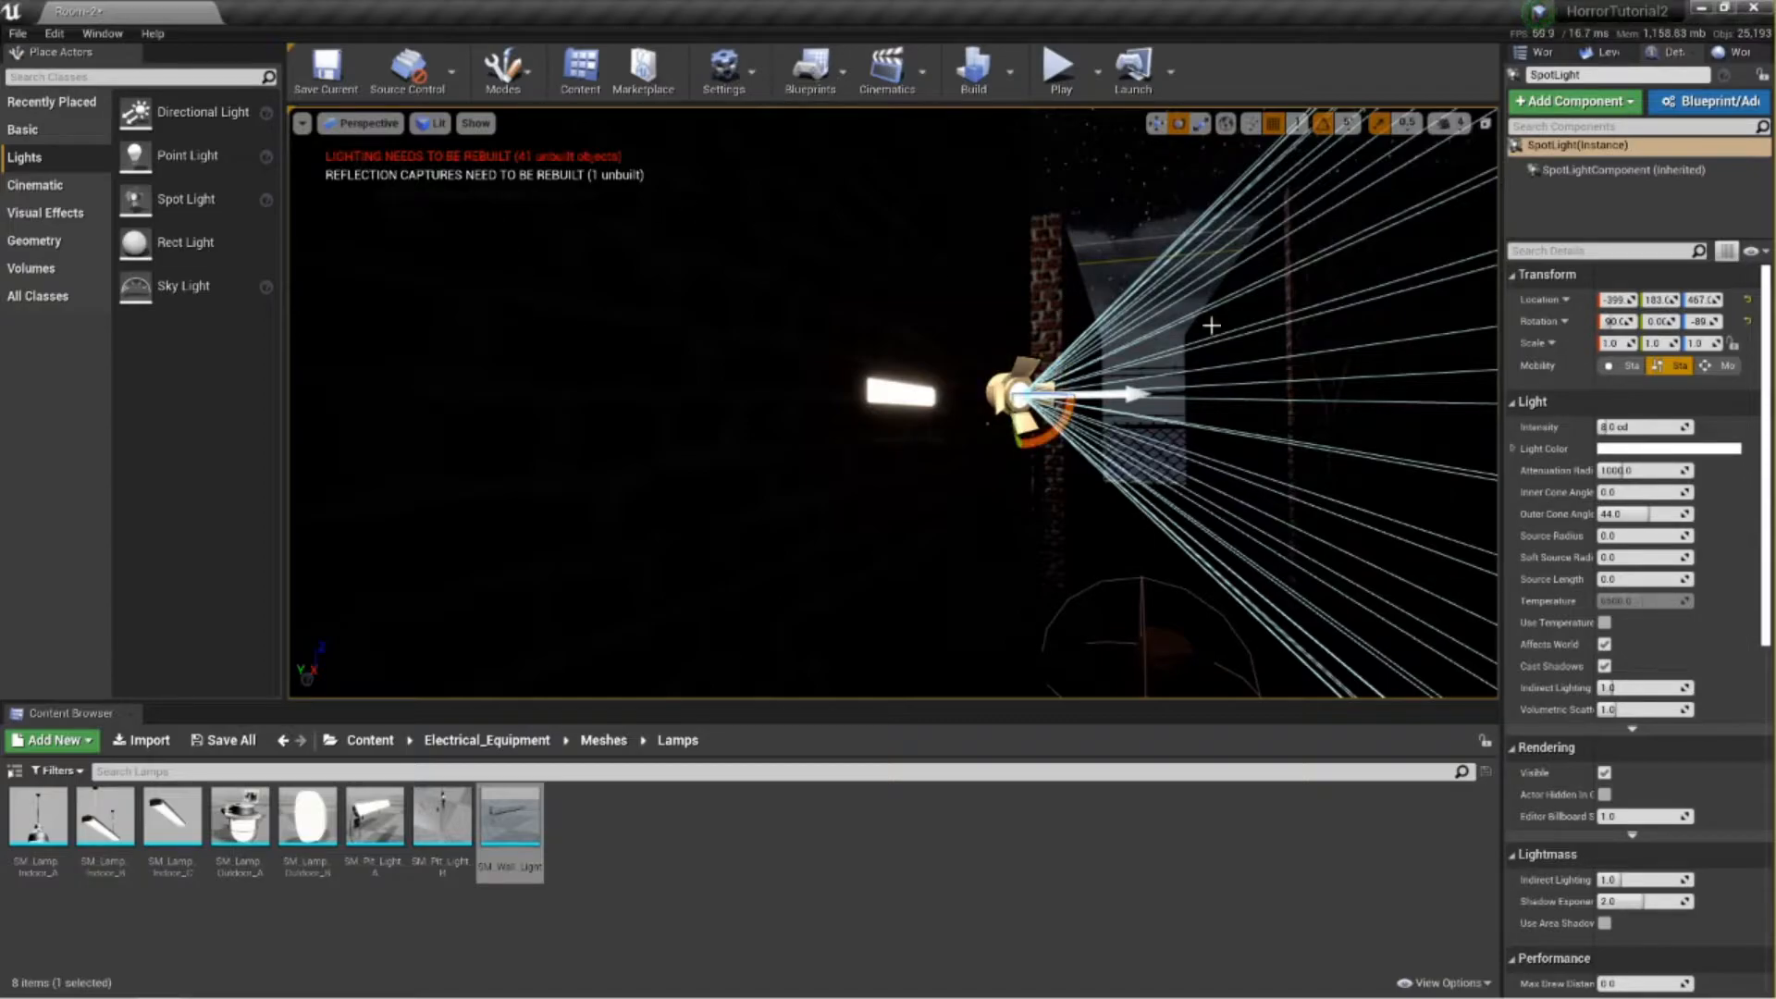
left_click(1156, 123)
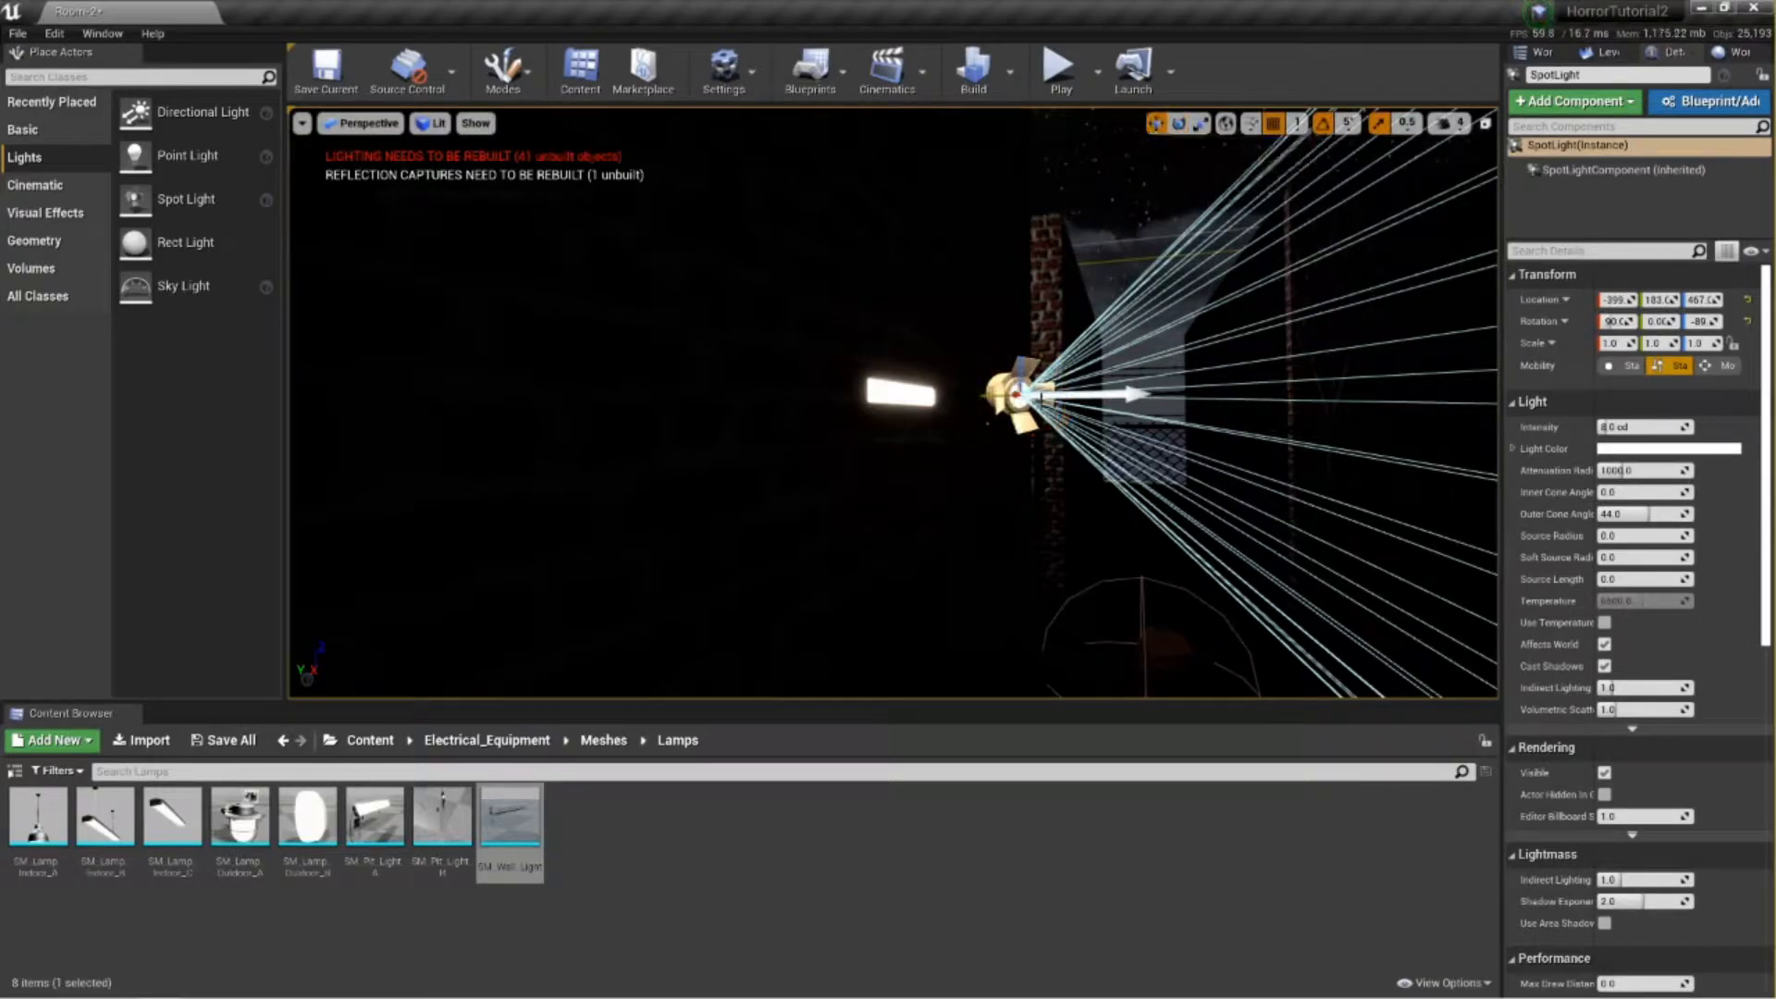
left_click_drag(1001, 393, 895, 396)
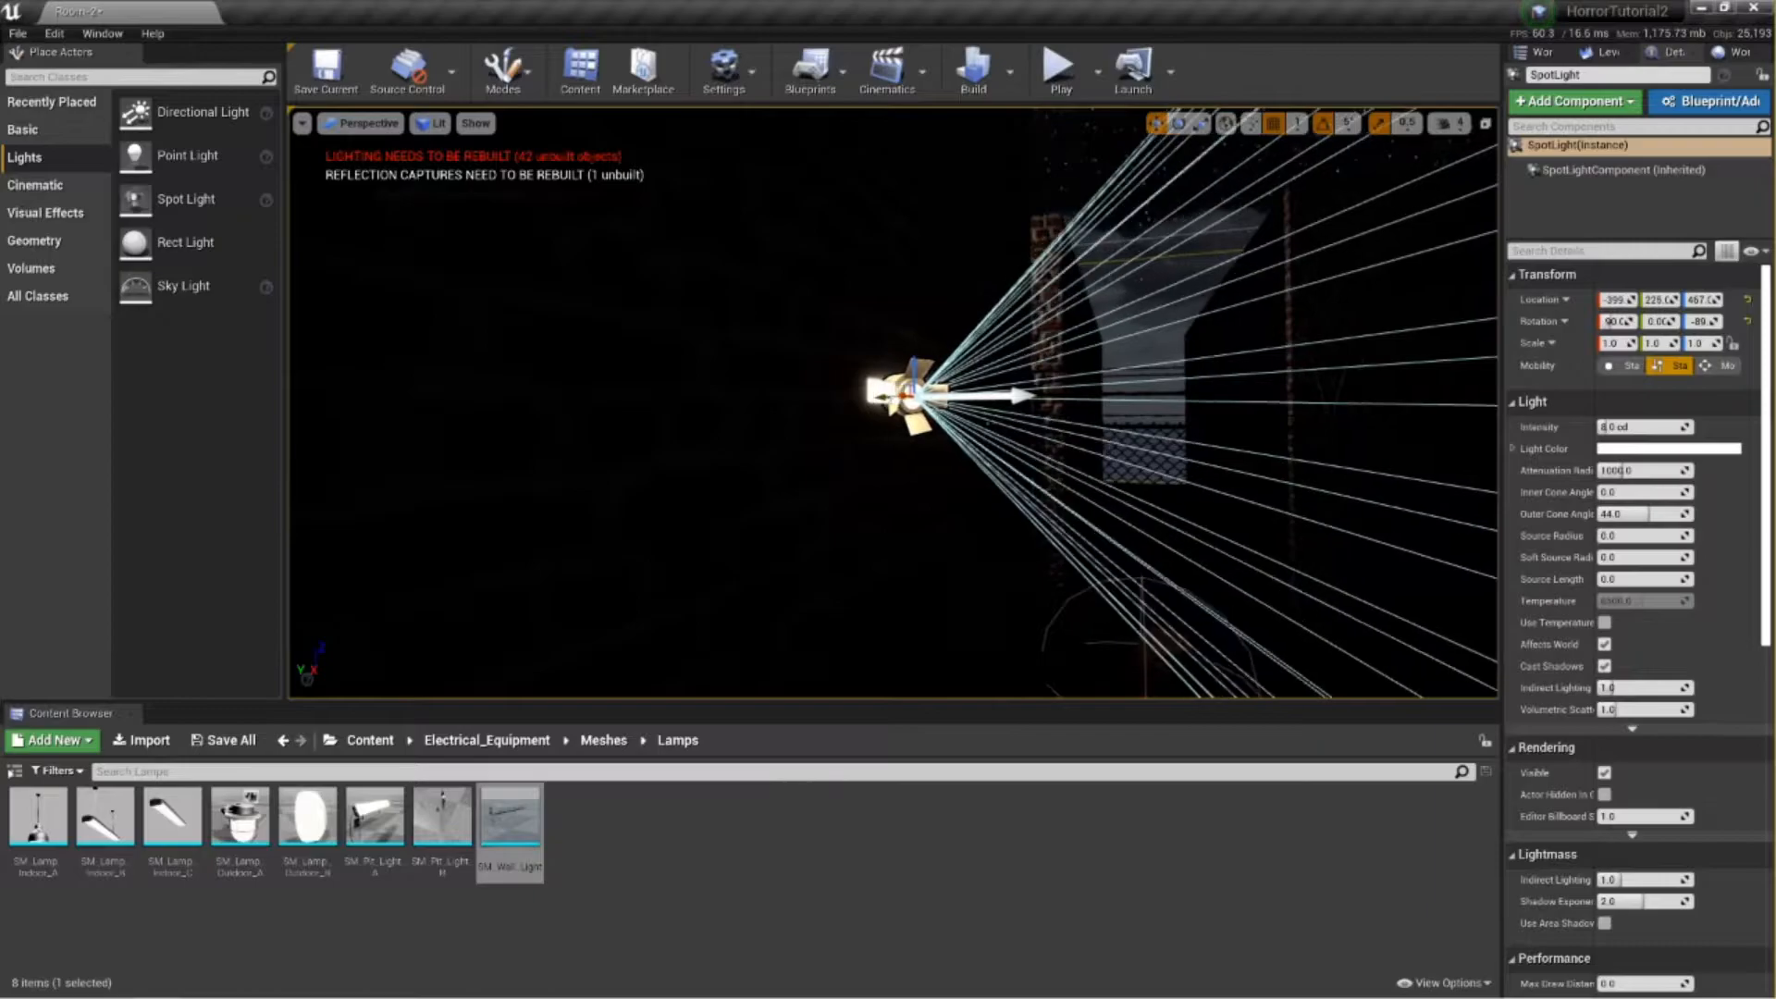
right_click_drag(974, 436, 1179, 448)
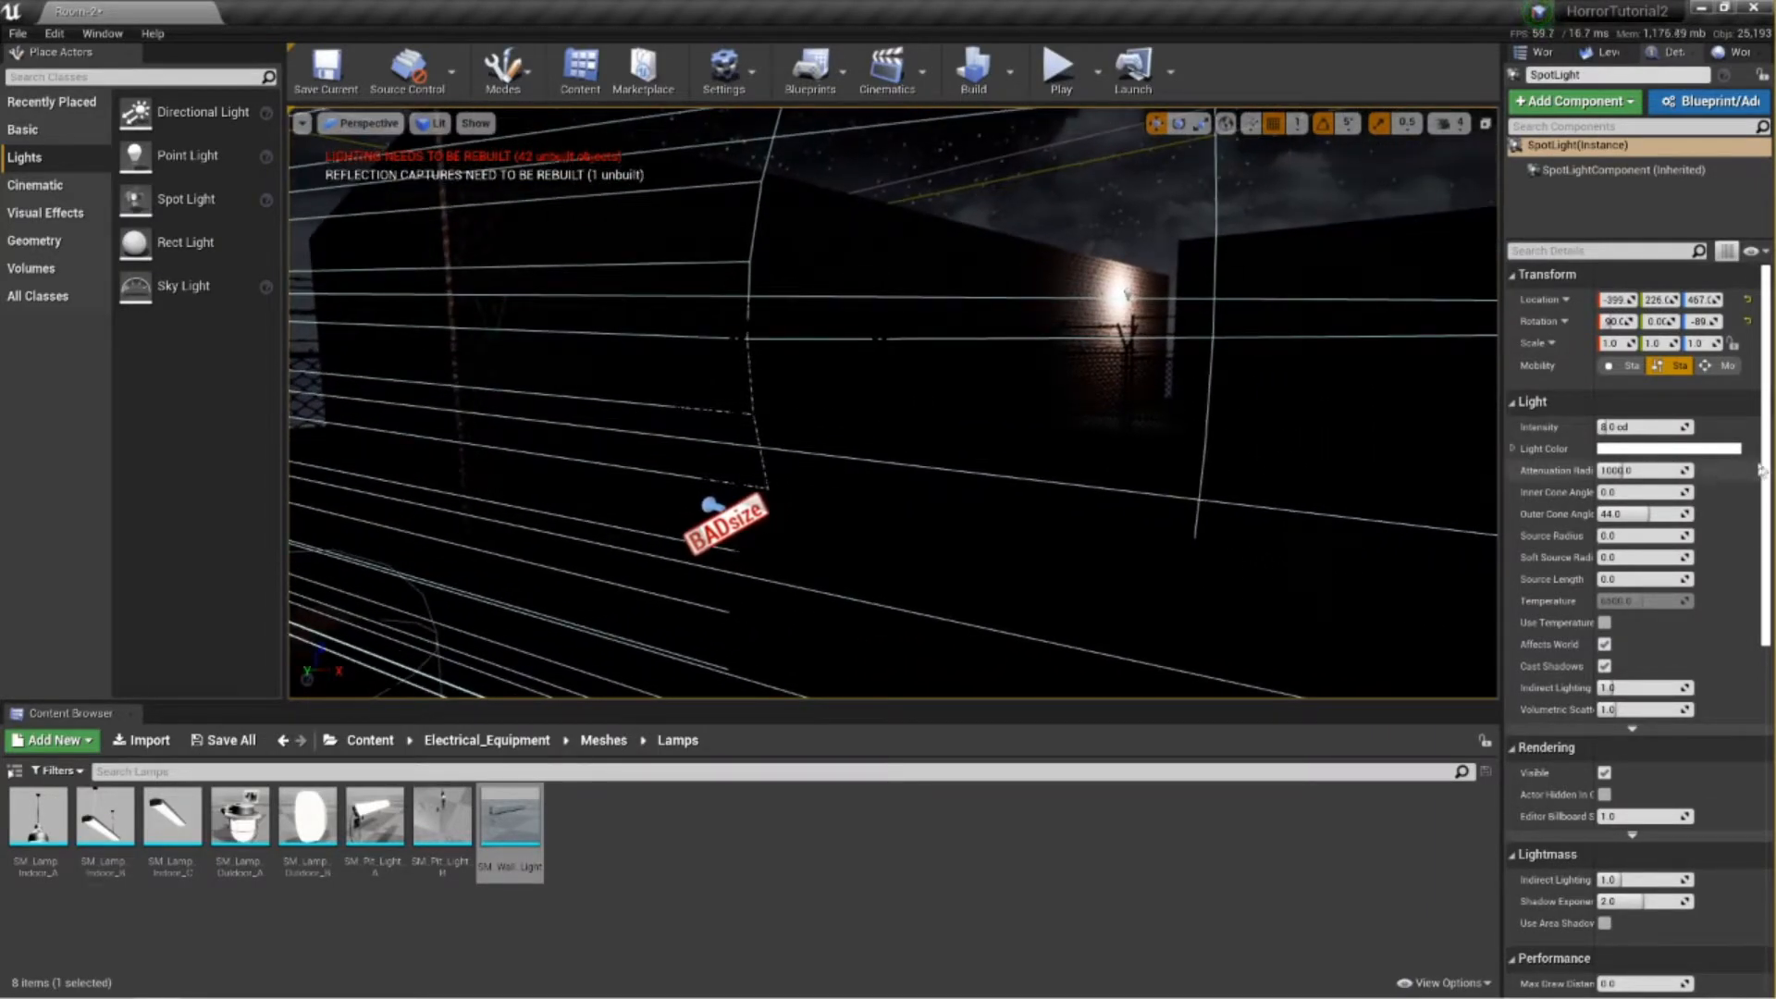
Set the spot light's intensity to 160 cd, attenuation radius to about 1669.5 and outer cone angle to about 25.5, keeping the default inner cone.
left_click_drag(1632, 428, 1635, 469)
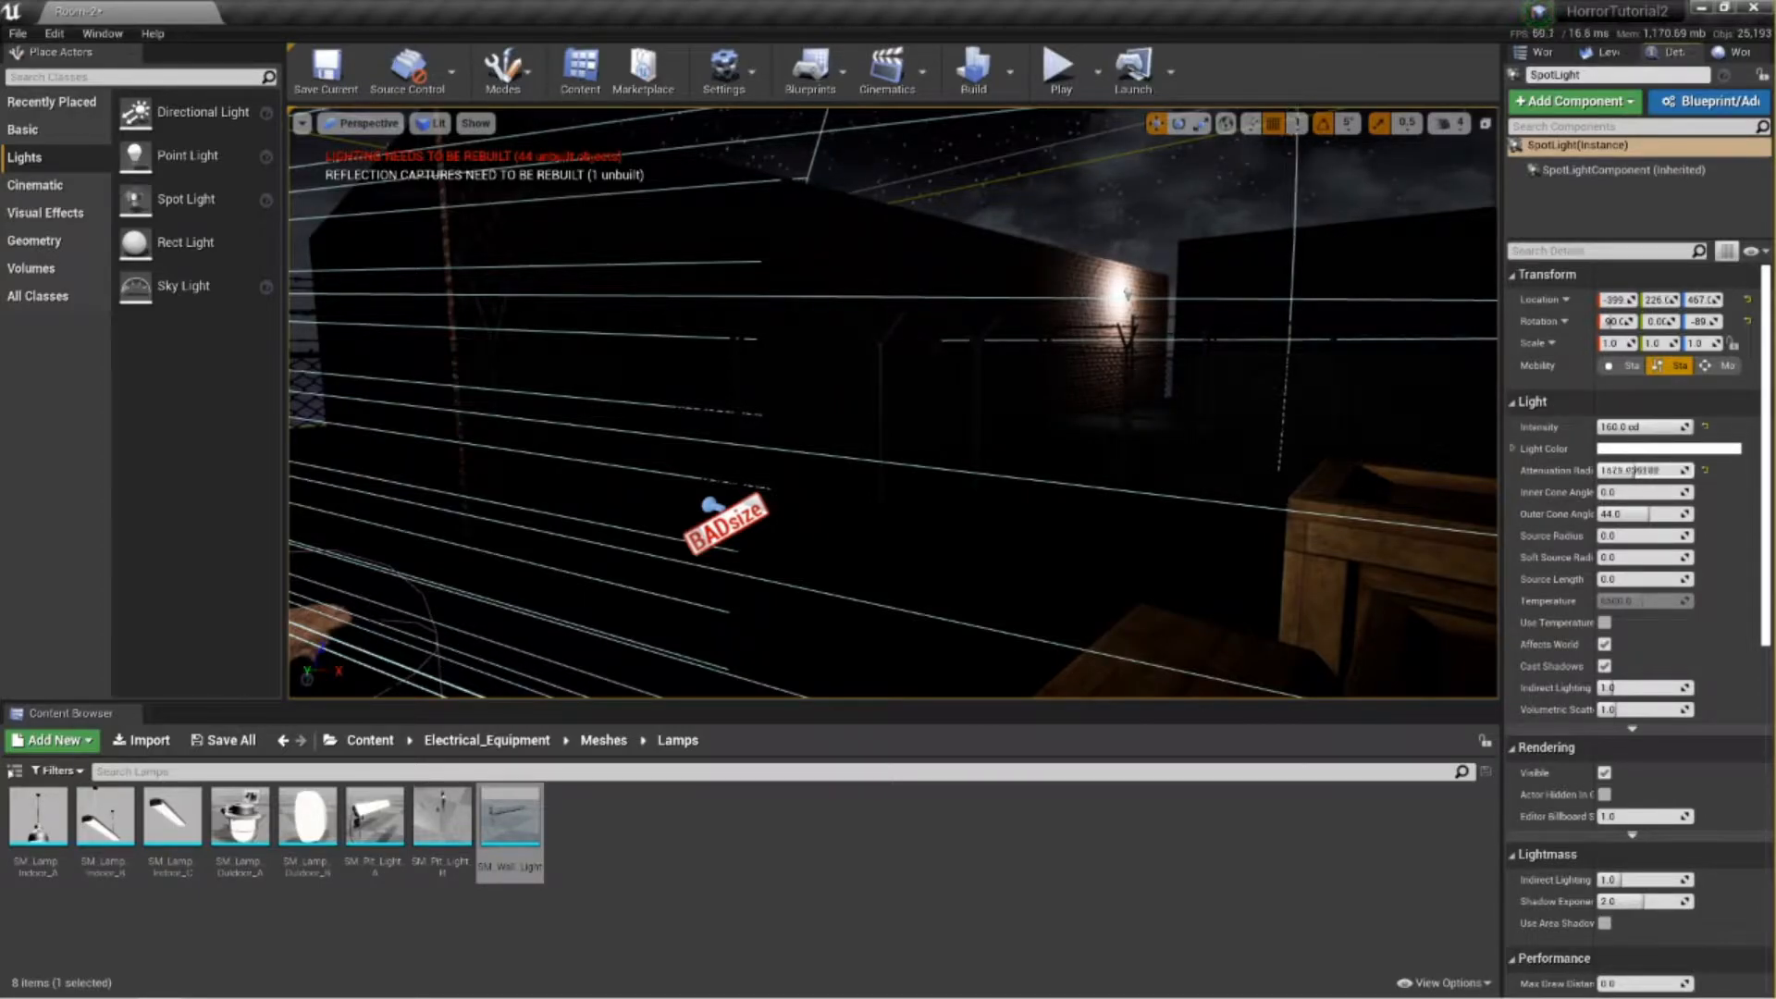
mouse_move(1629, 492)
left_mouse_down()
mouse_move(1662, 492)
mouse_move(1606, 492)
left_mouse_up()
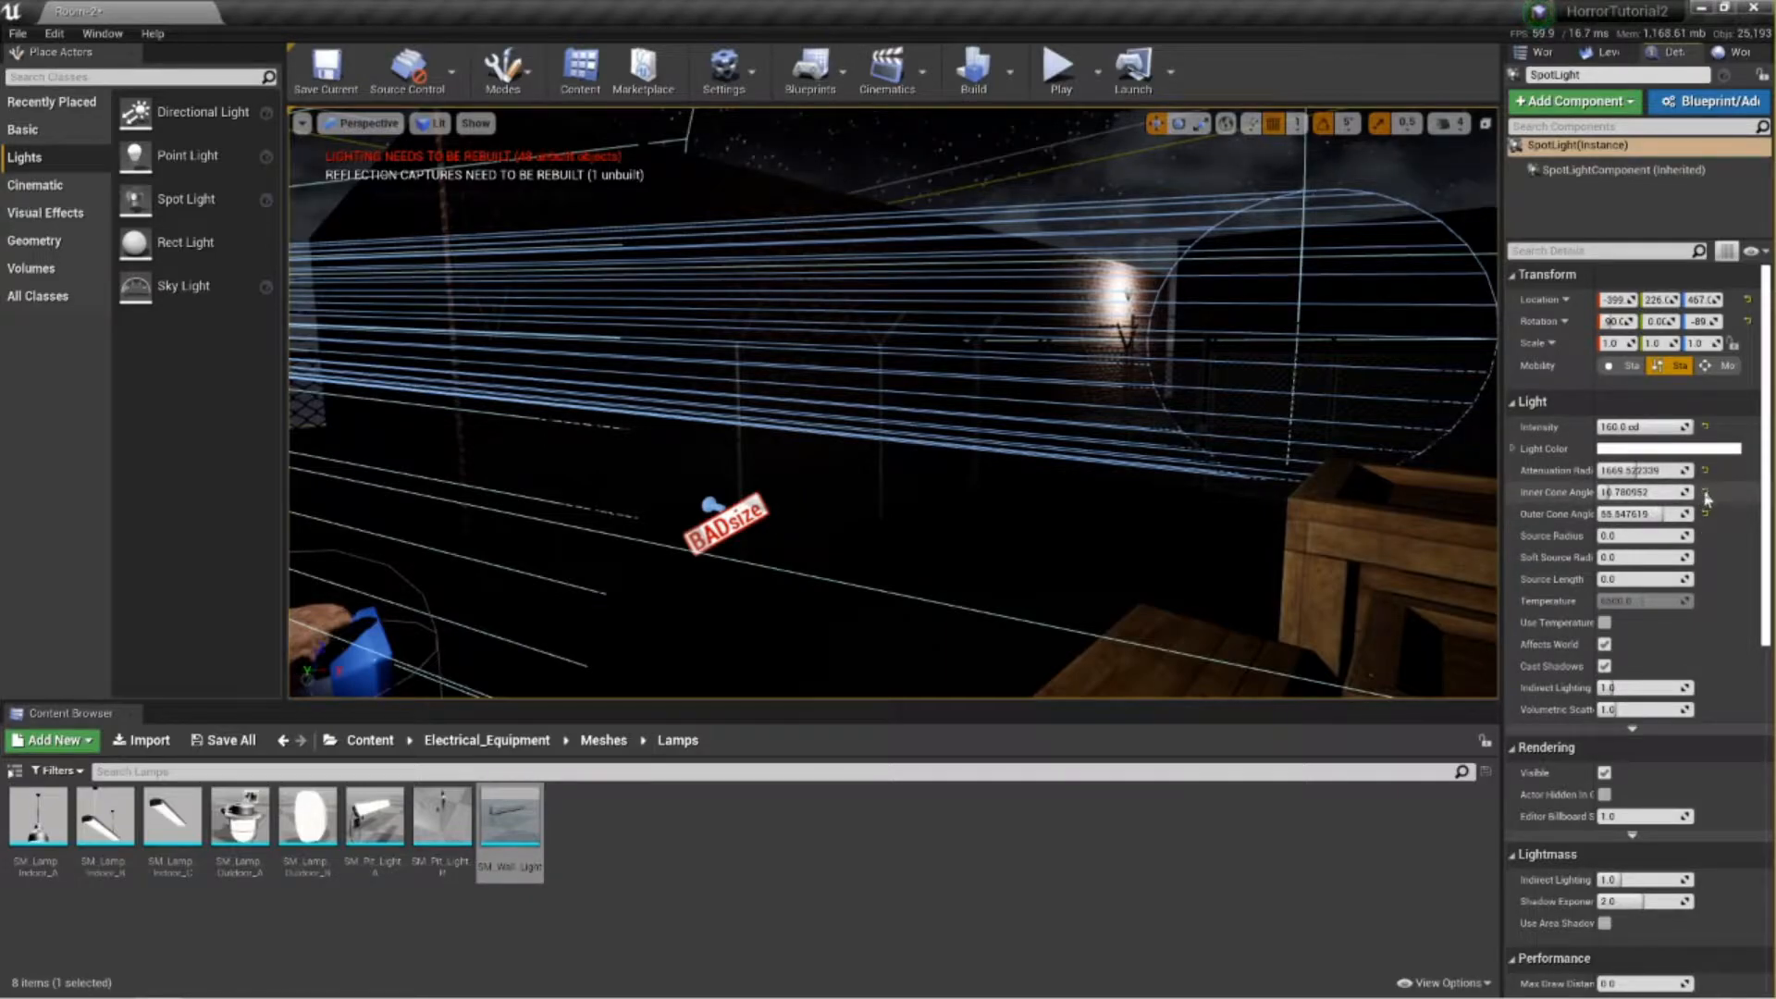
left_click(1704, 493)
left_click_drag(1656, 514, 1626, 514)
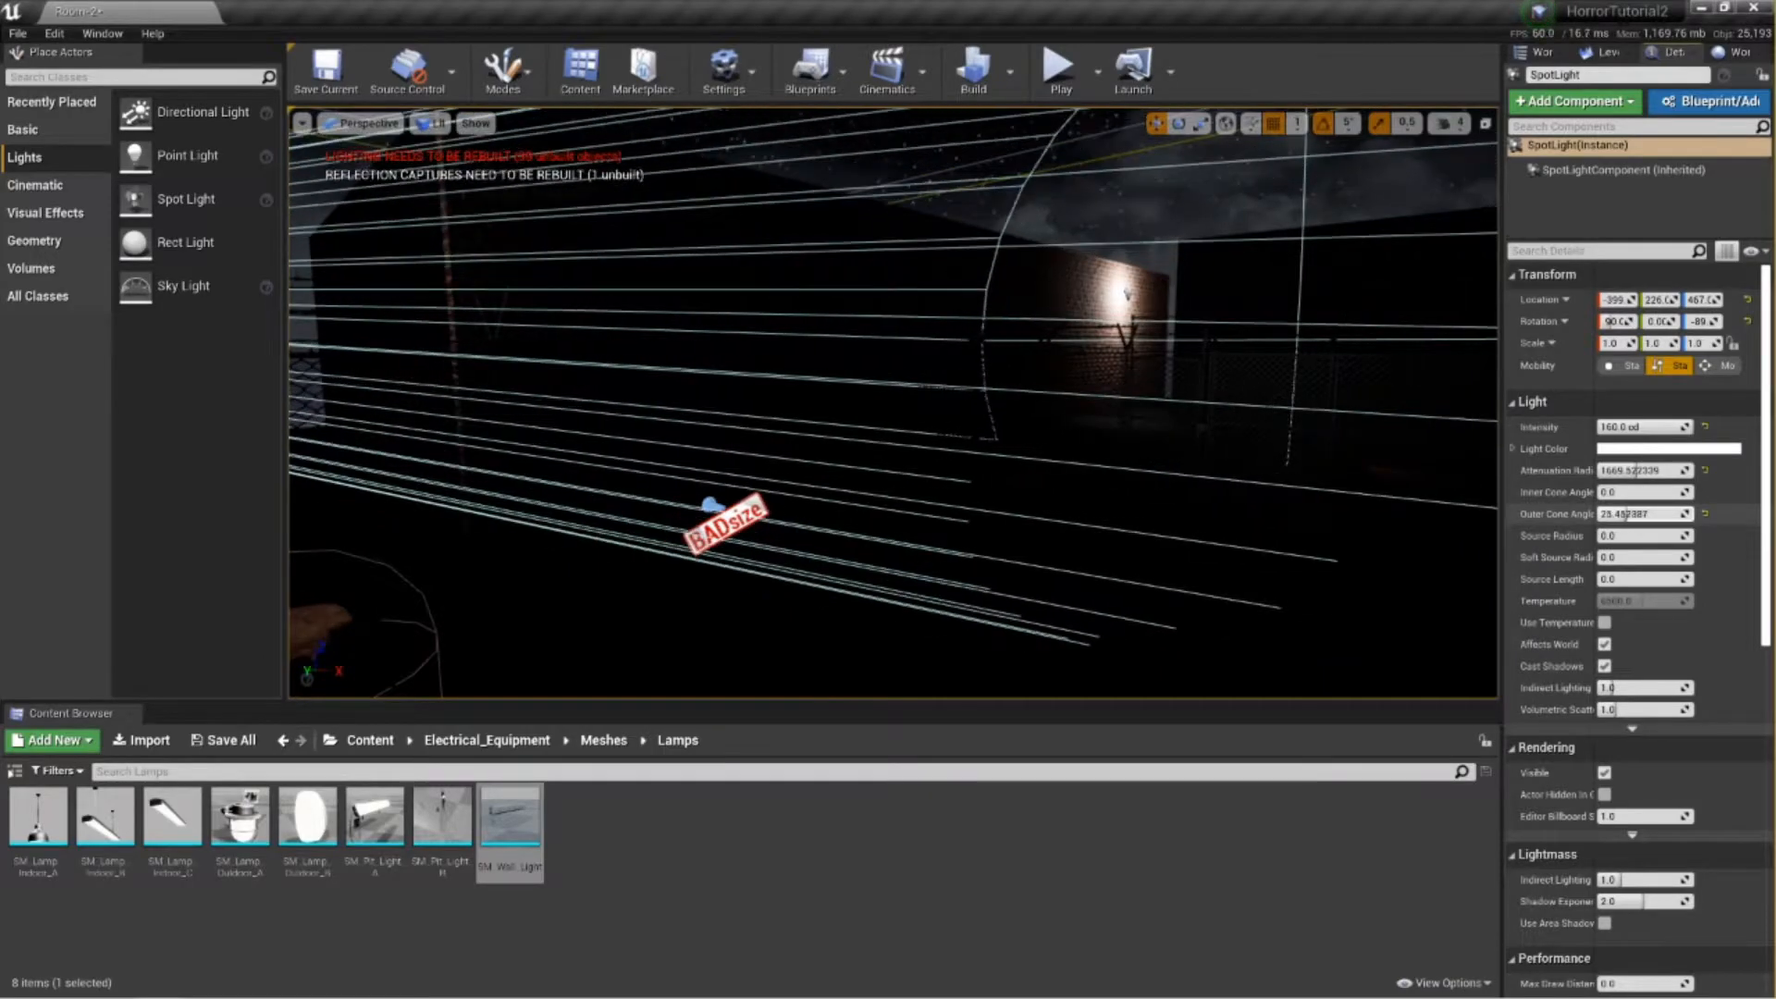
Raise the spot light's intensity to 500 cd, attenuation radius to about 2430 and outer cone angle to about 35.7.
right_click_drag(1295, 481, 481, 435)
right_click_drag(888, 434, 1451, 501)
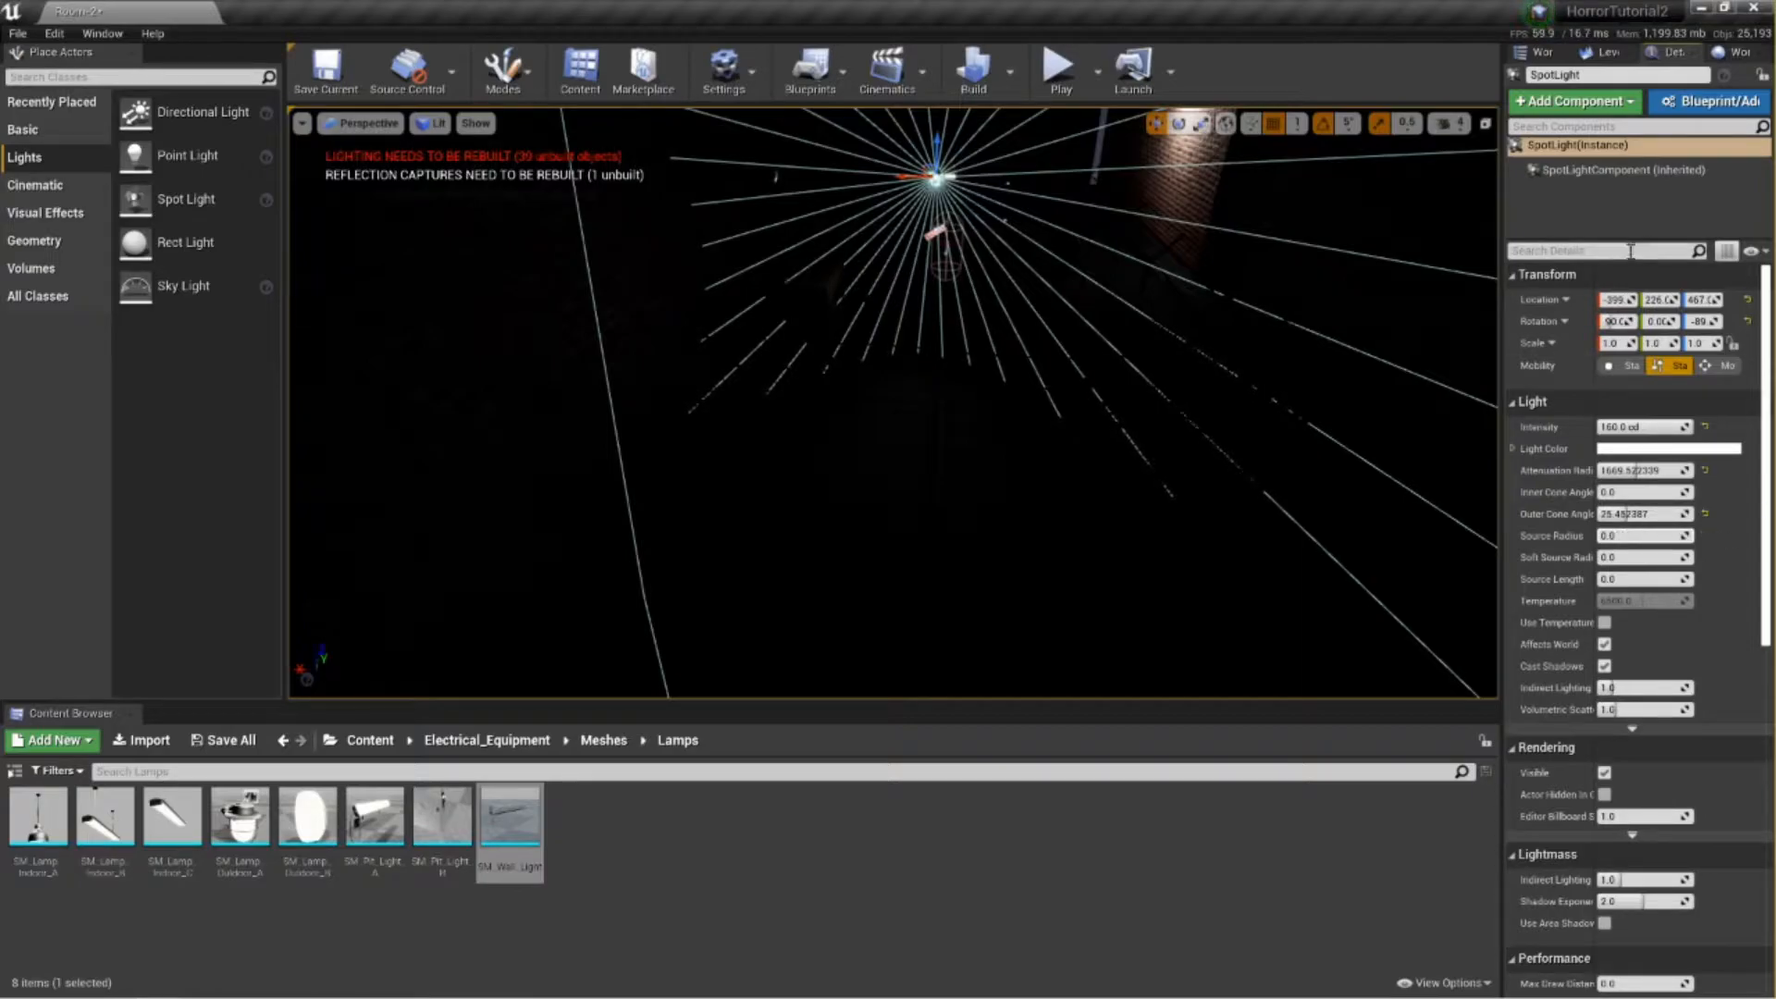
left_click(1644, 426)
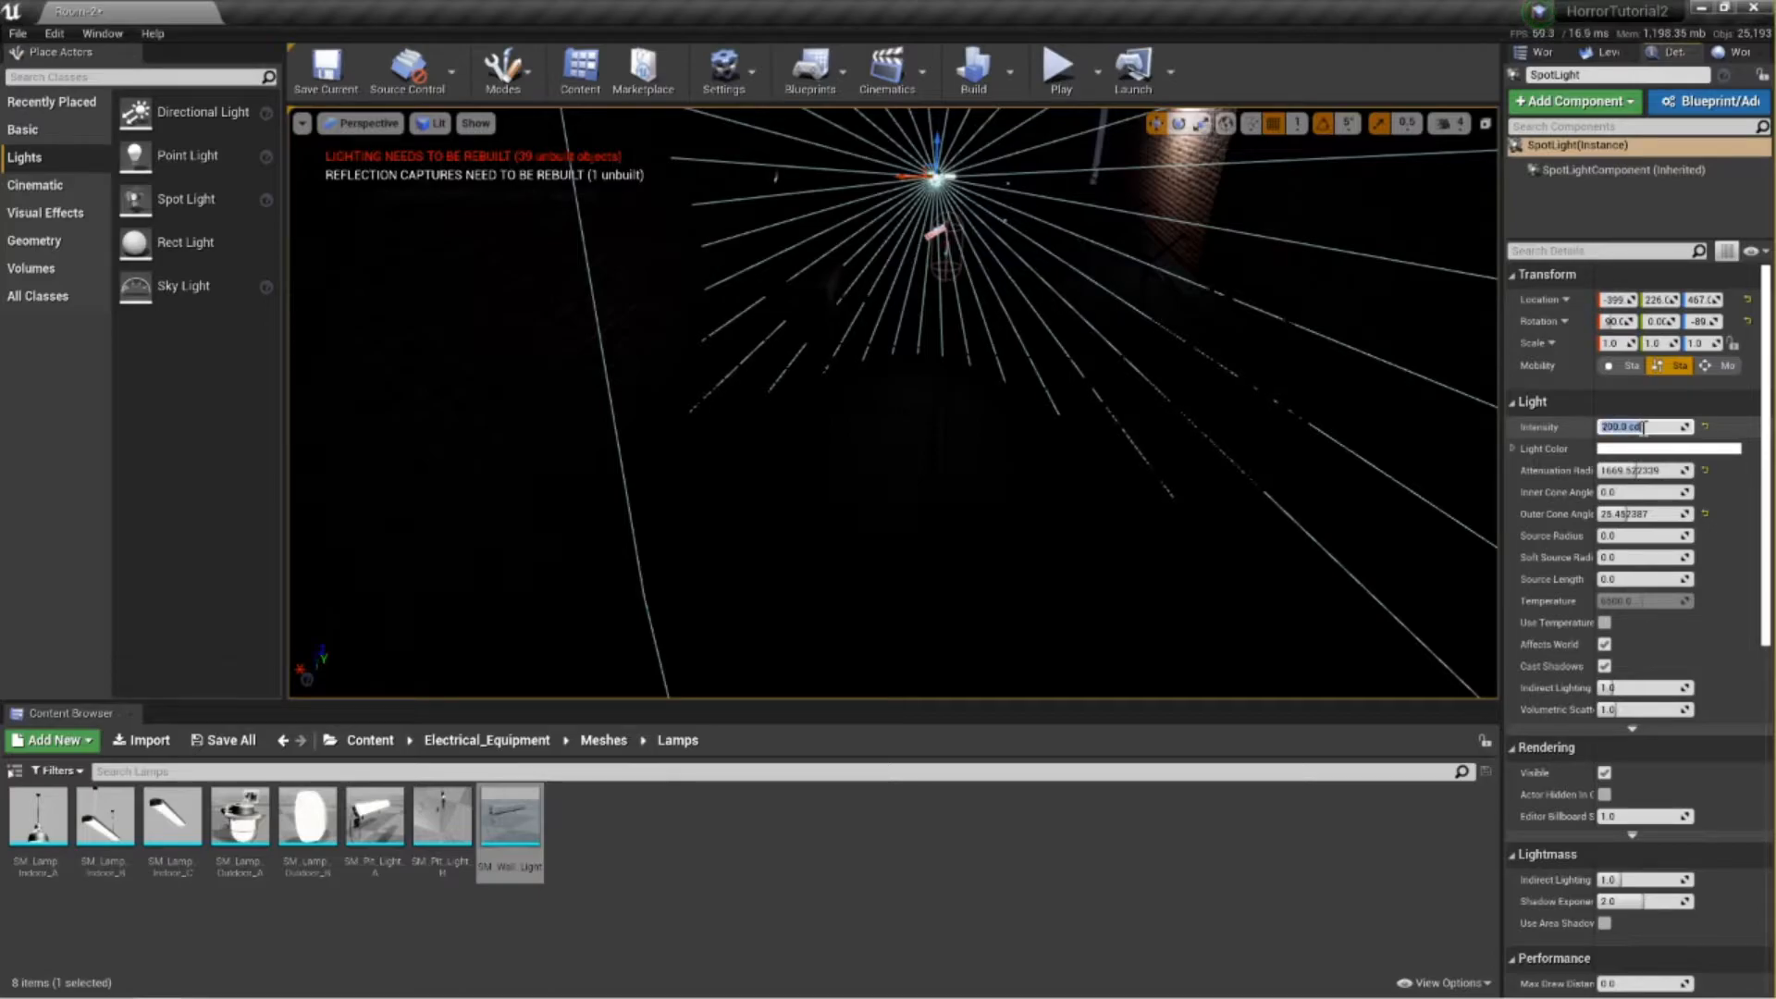
right_click_drag(974, 358, 968, 335)
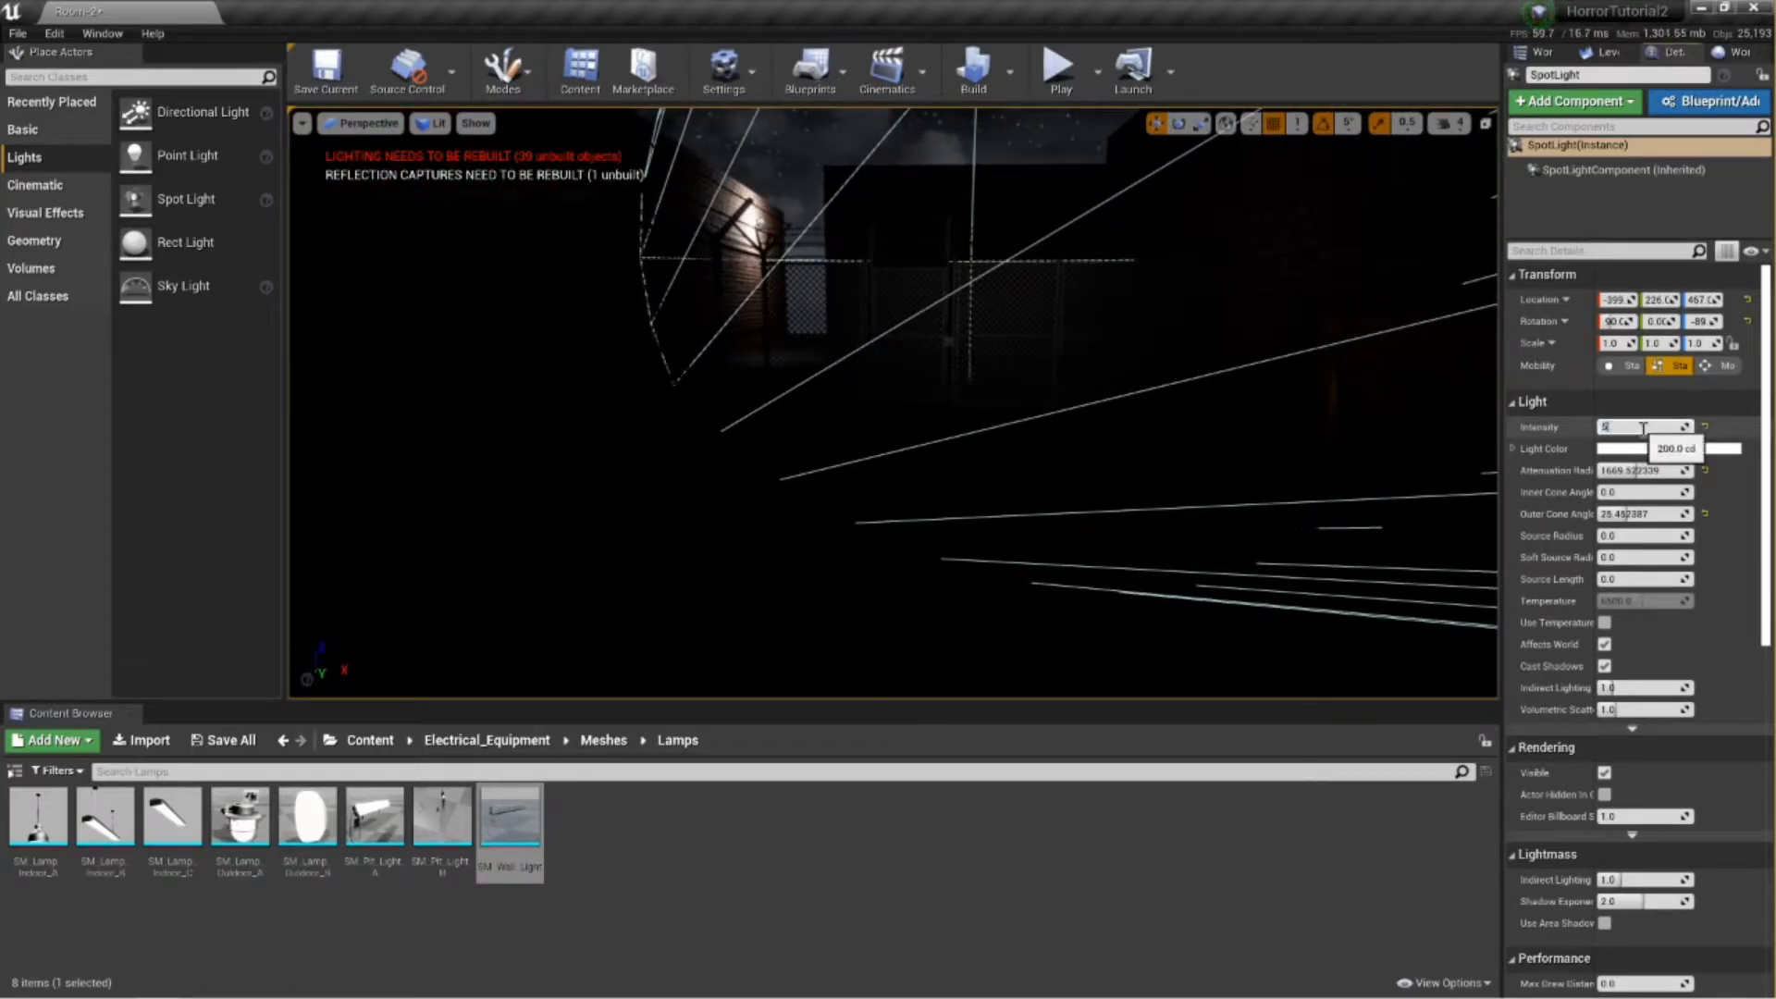
right_click_drag(1348, 393, 1347, 393)
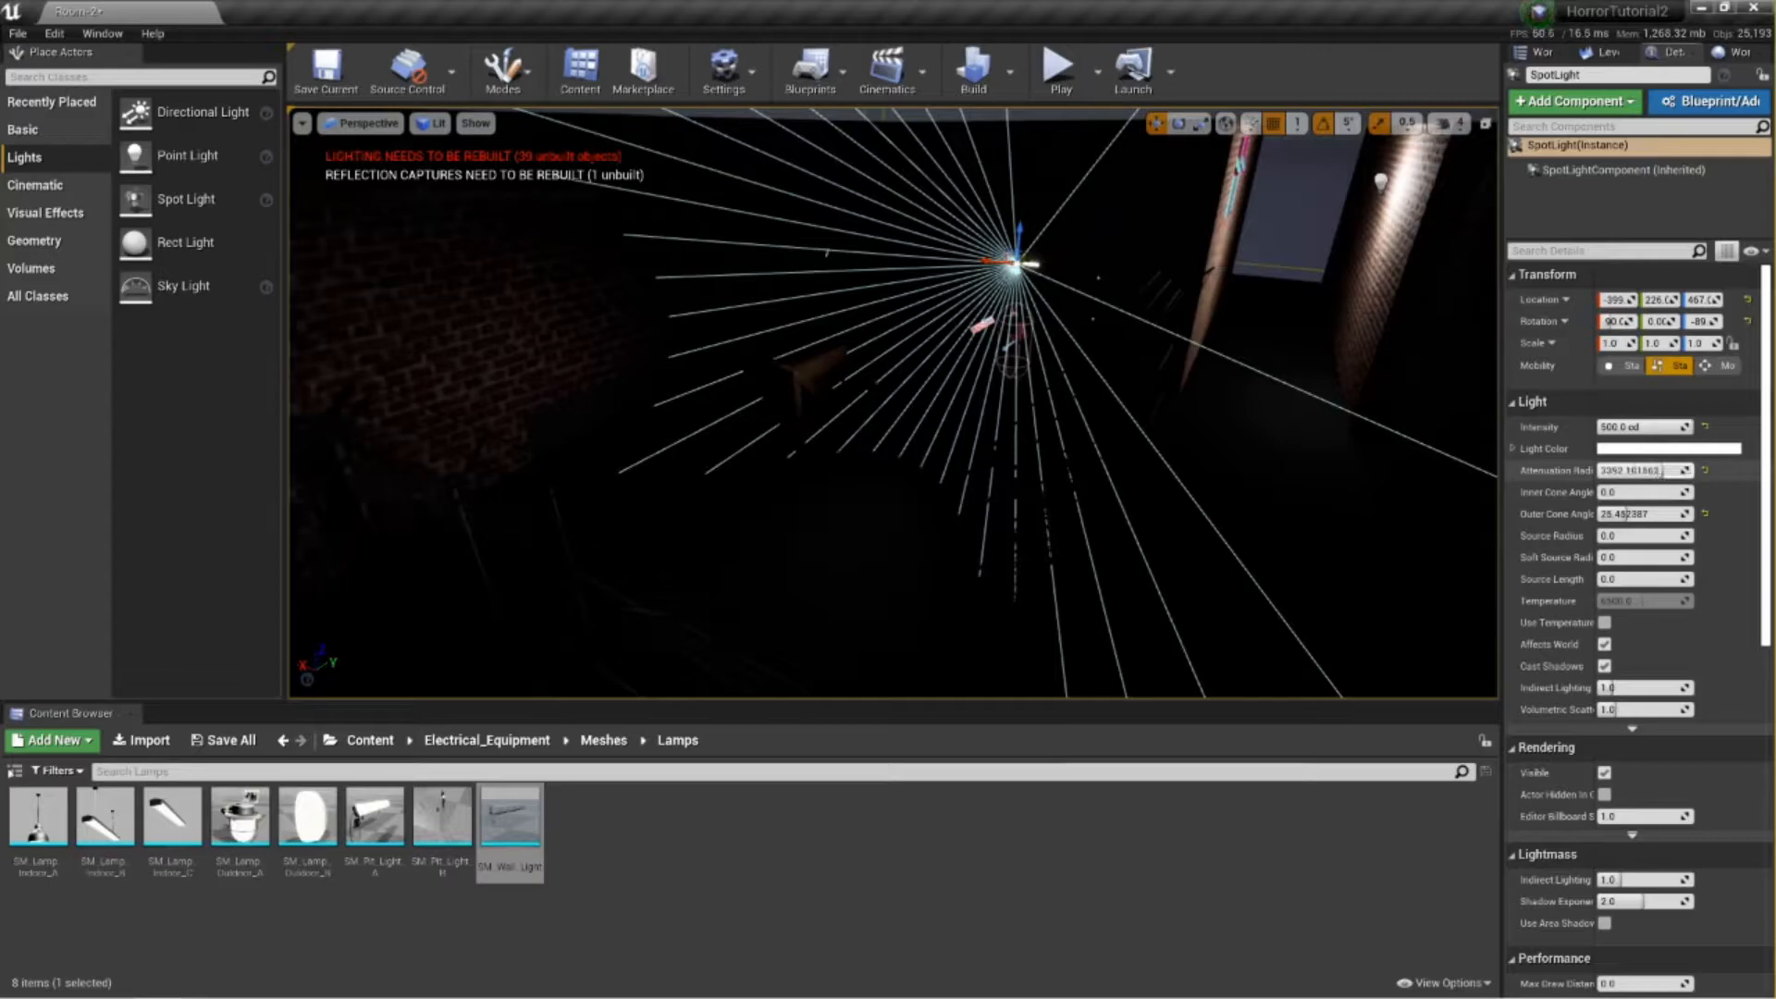
mouse_move(1643, 514)
left_mouse_down()
mouse_move(1670, 513)
mouse_move(1644, 513)
left_mouse_up()
Tilt the spot light 35° downward toward the alley floor and crates.
right_click_drag(1419, 459, 1186, 325)
key("s")
left_click(1187, 126)
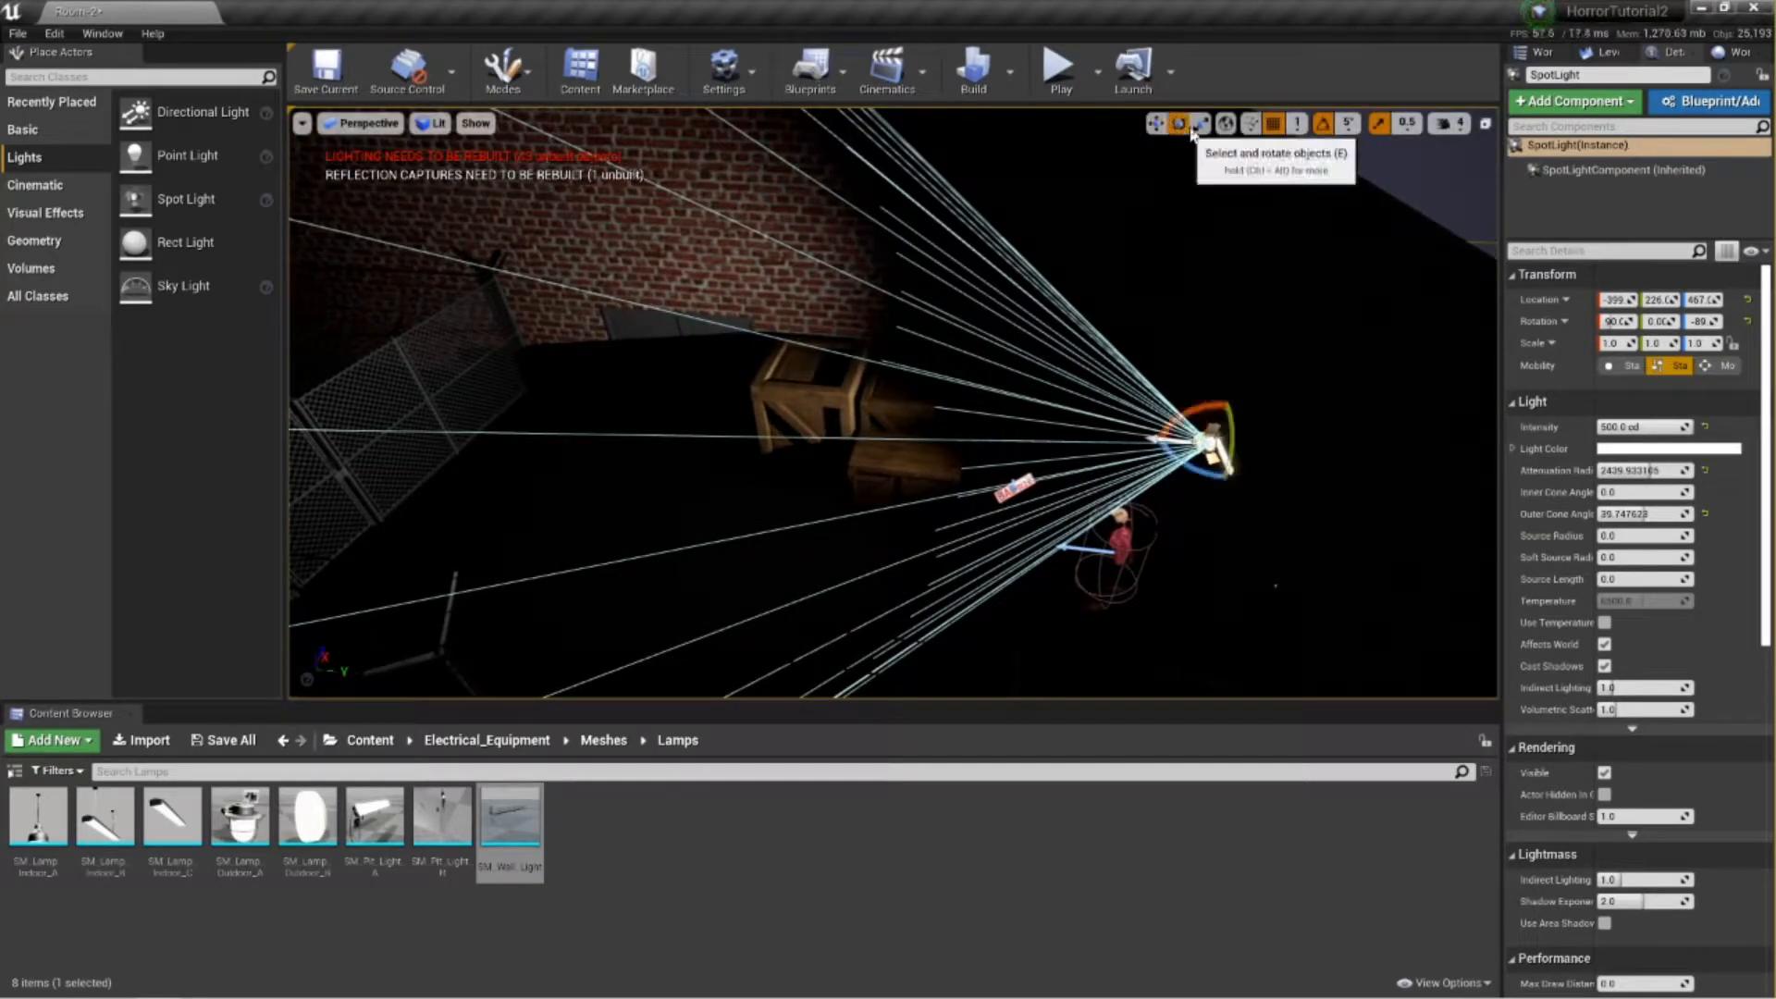
left_click_drag(1225, 404, 1194, 418)
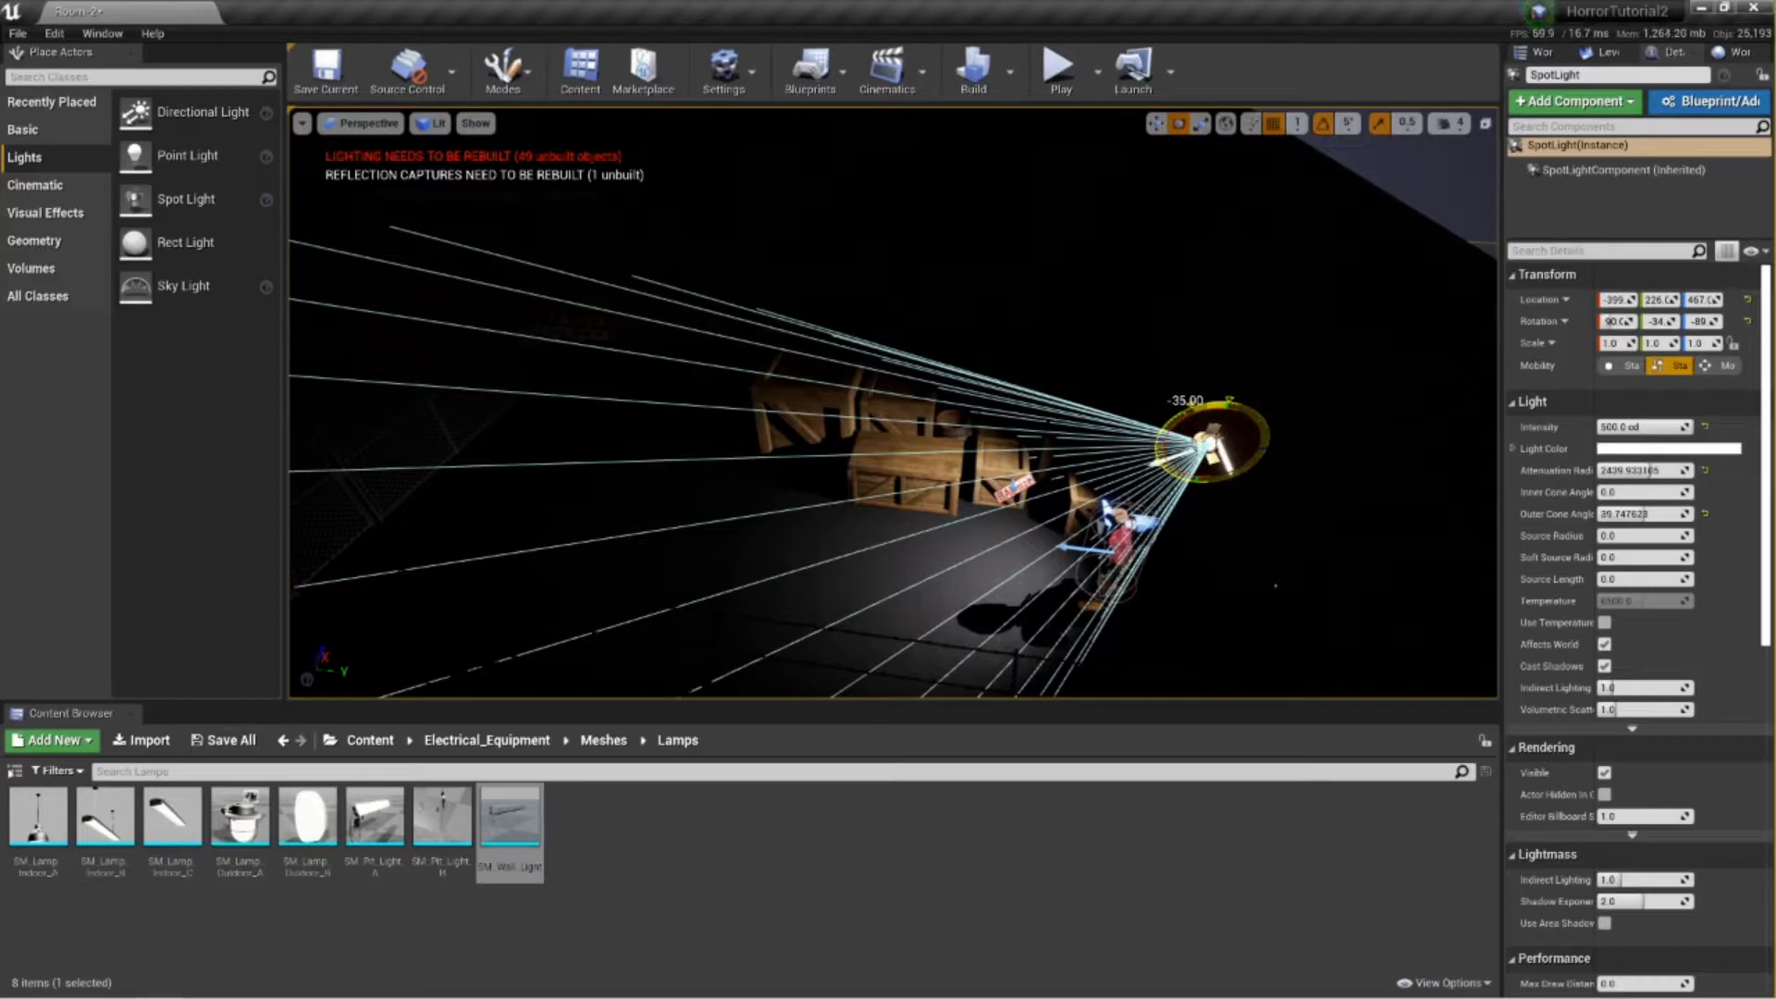
Nudge the spot light up and back against the wall lamp, to about Y 231 and Z 478.
key("w")
mouse_move(1194, 418)
right_mouse_down()
mouse_move(1203, 481)
mouse_move(1285, 481)
mouse_move(1424, 545)
mouse_move(1286, 509)
mouse_move(1176, 429)
right_mouse_up()
key("d")
key("s")
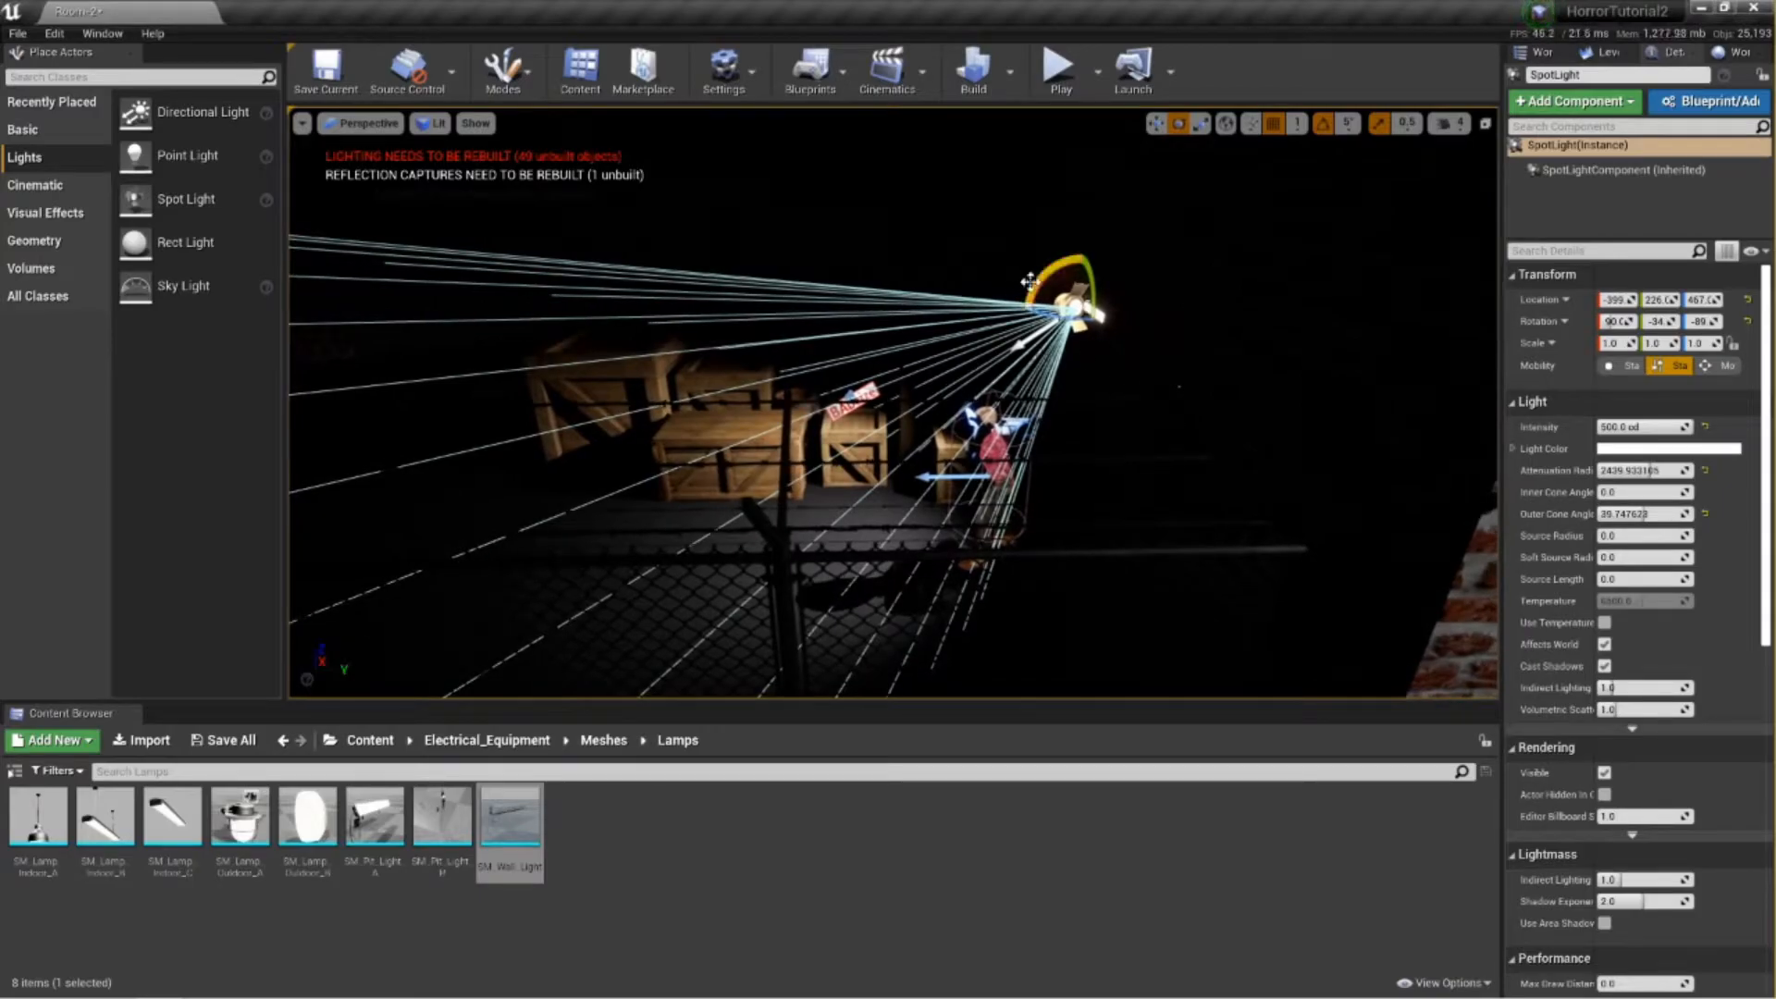
left_click(1156, 123)
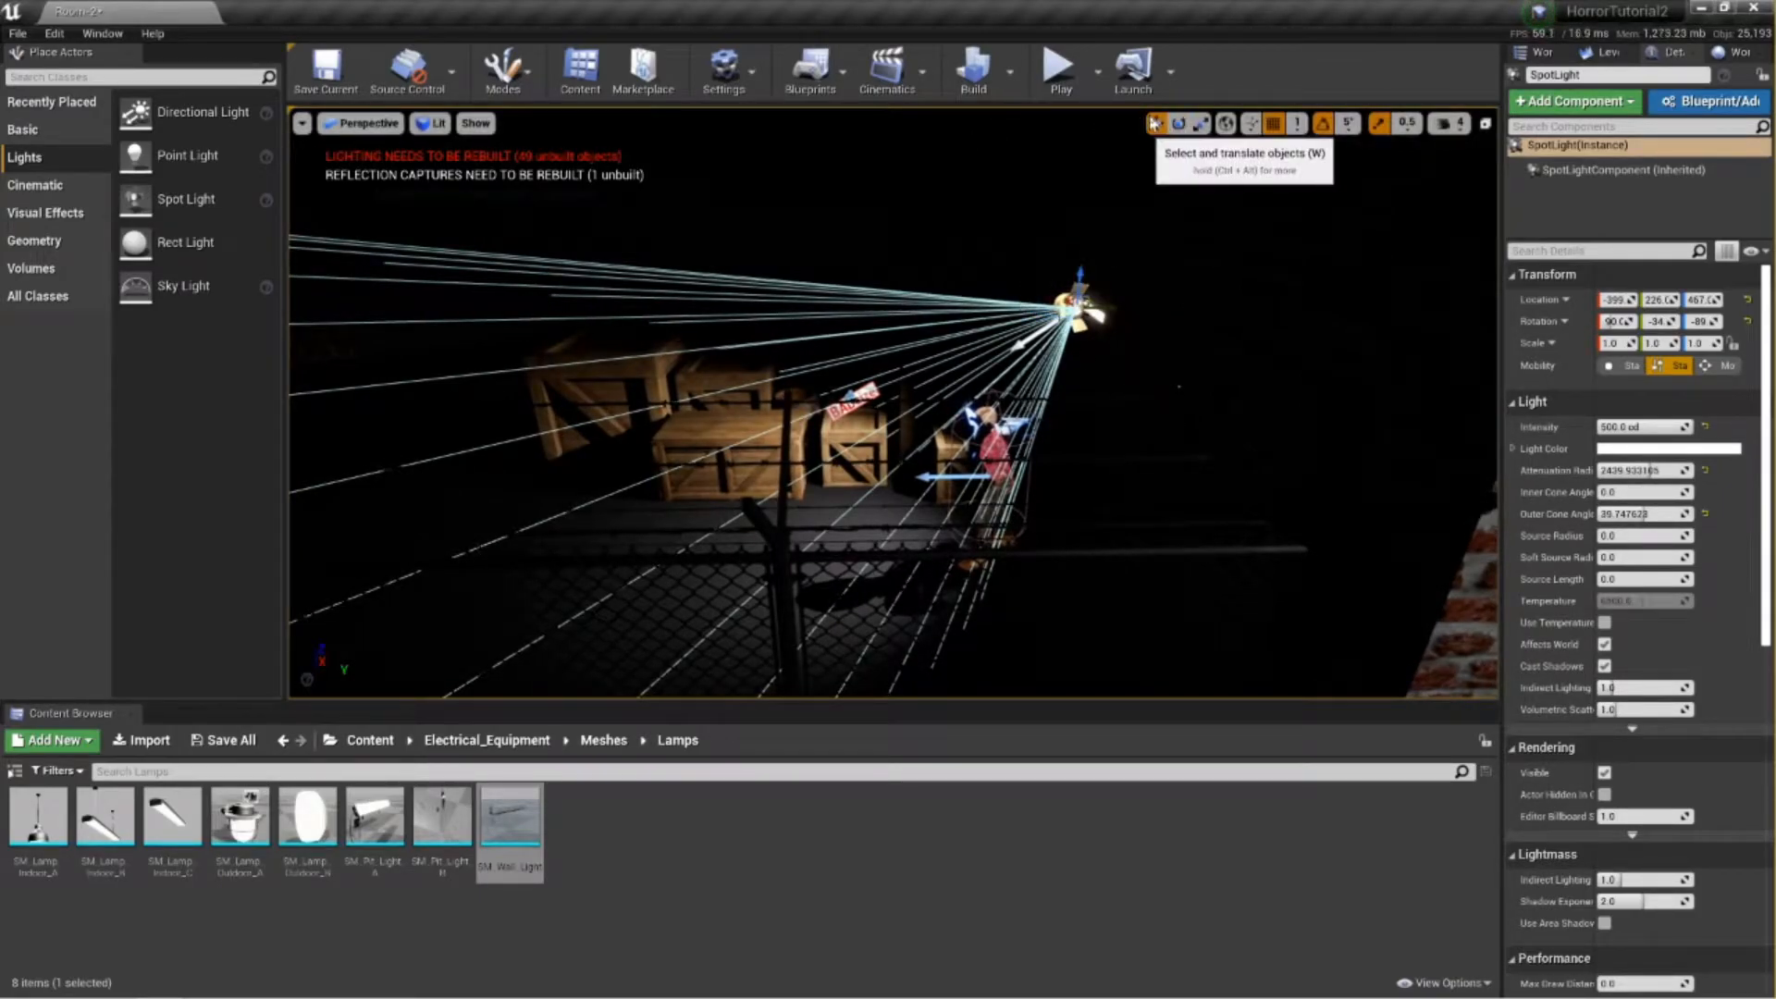
left_click_drag(1080, 283, 1117, 292)
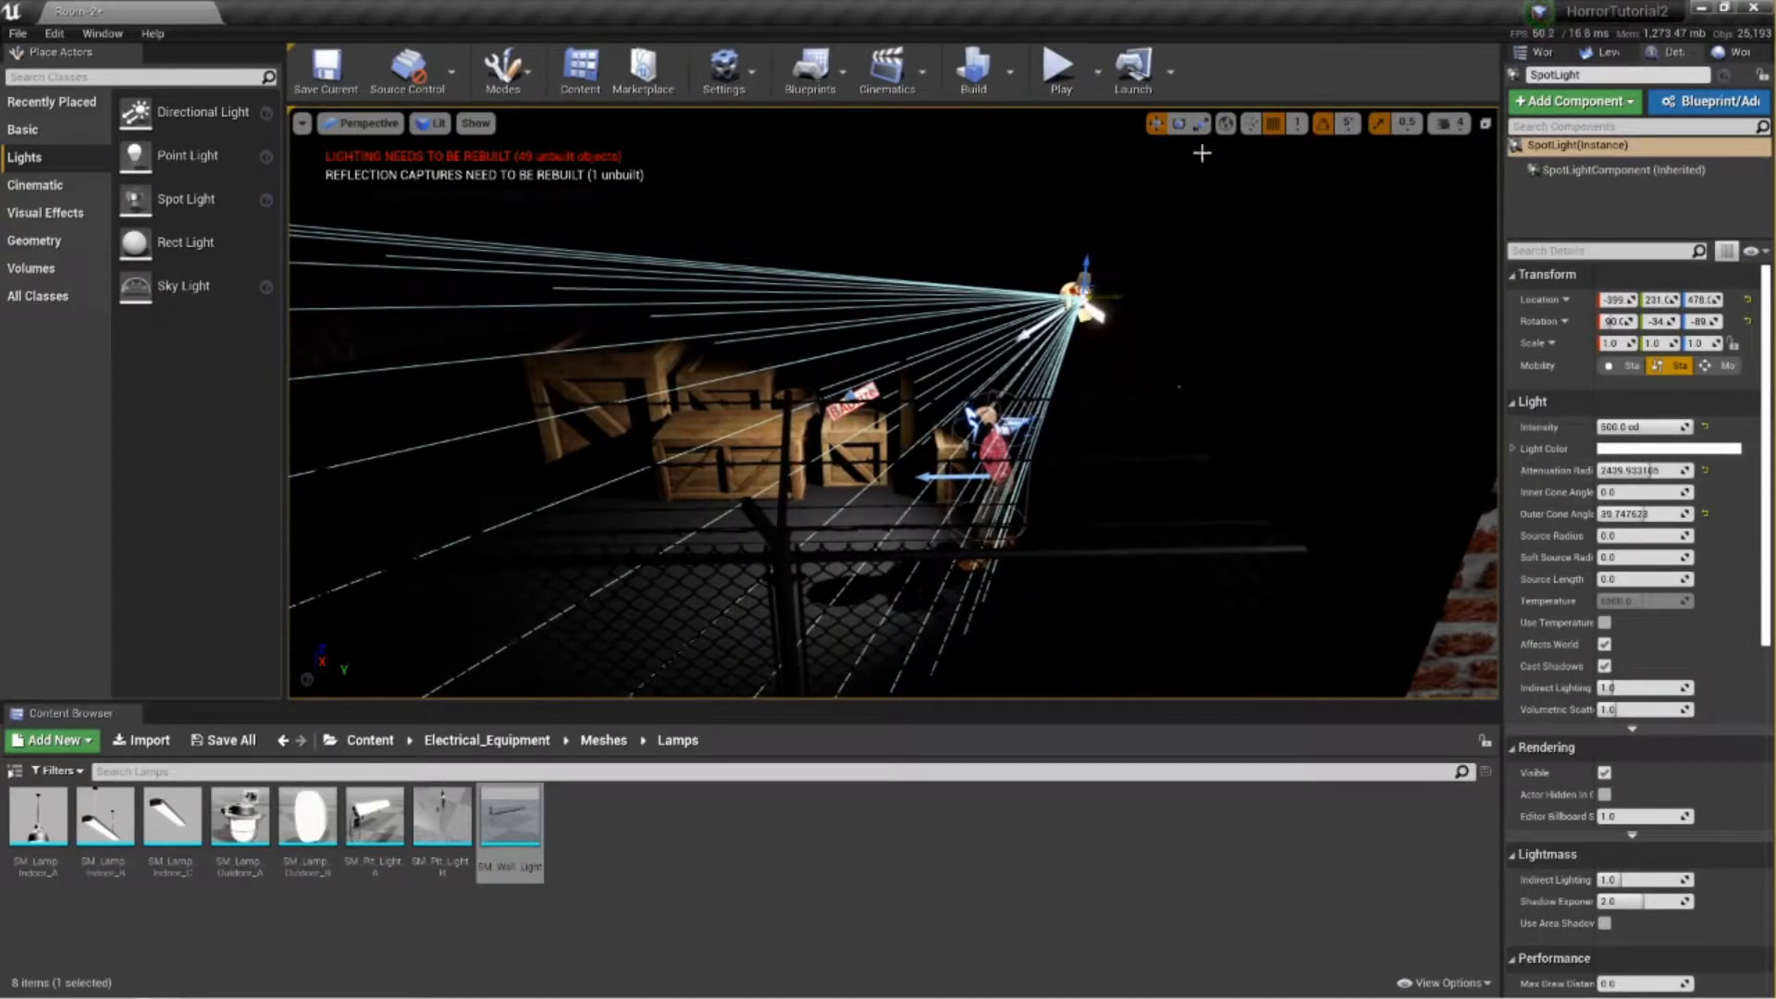
Tilt the spot light further down to about -49° and widen its outer cone angle to about 51.4.
left_click(1178, 123)
left_click_drag(1076, 250, 1067, 289)
left_click_drag(1645, 514, 1669, 514)
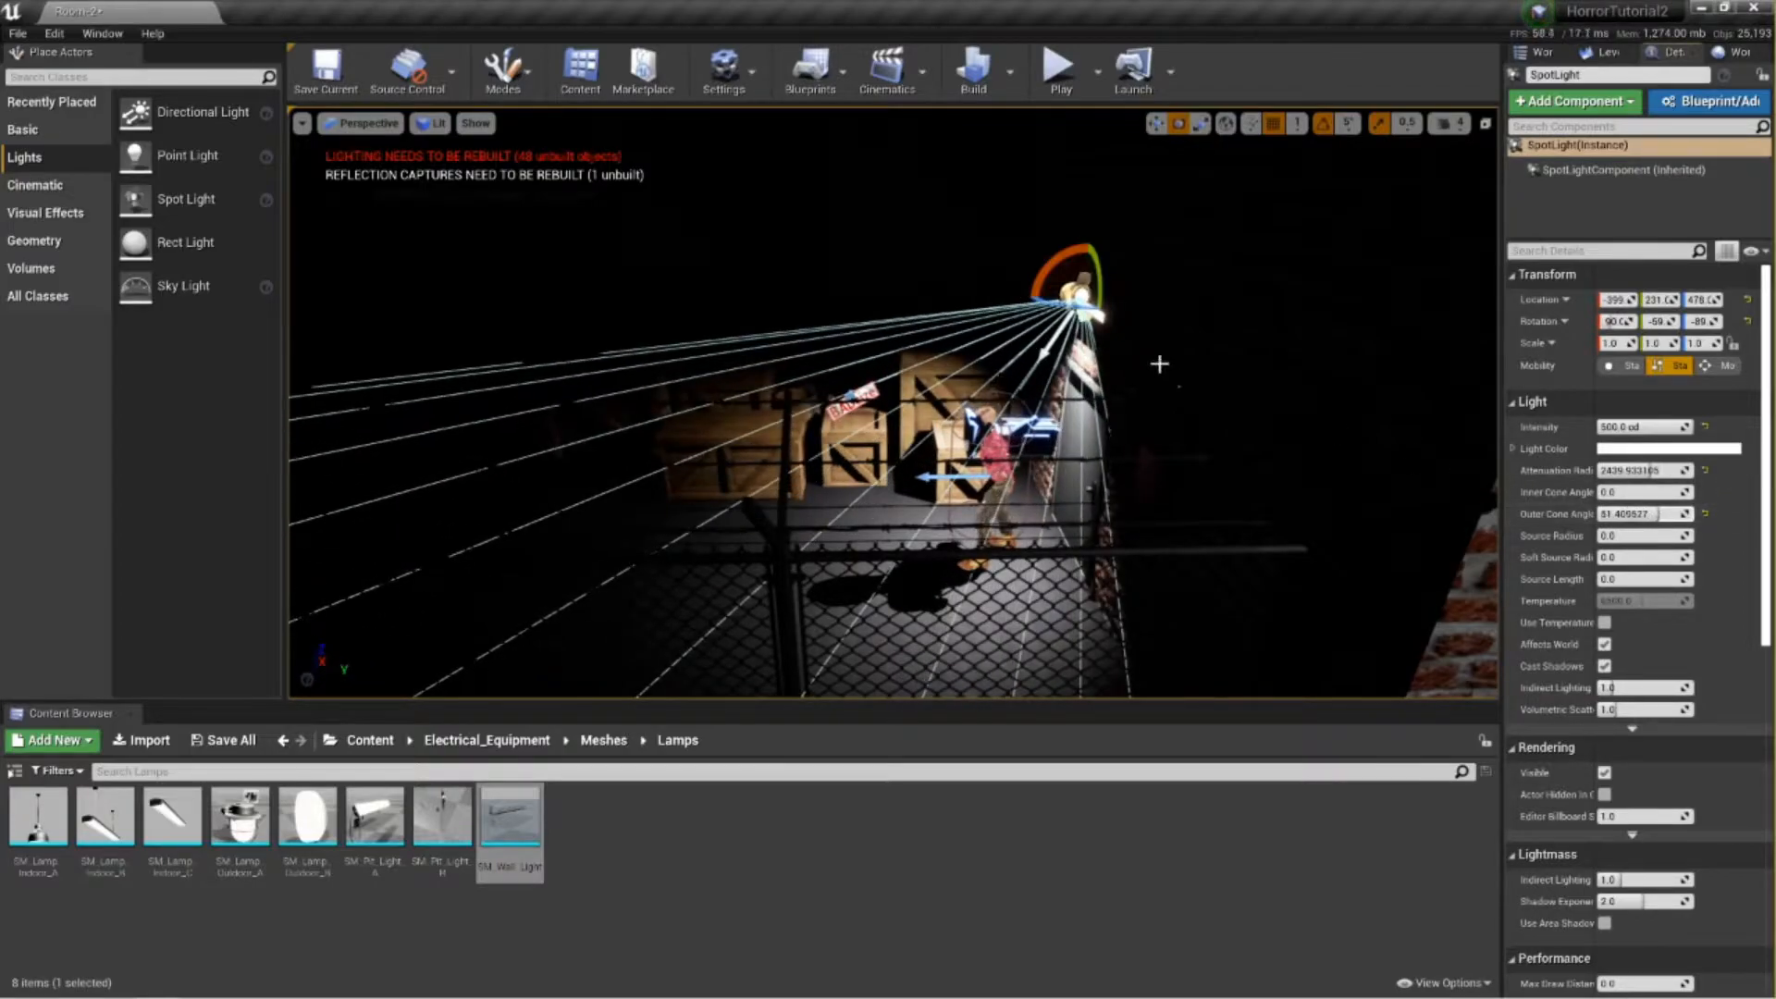
left_click_drag(1076, 263, 1078, 251)
right_click_drag(1077, 251, 1093, 343)
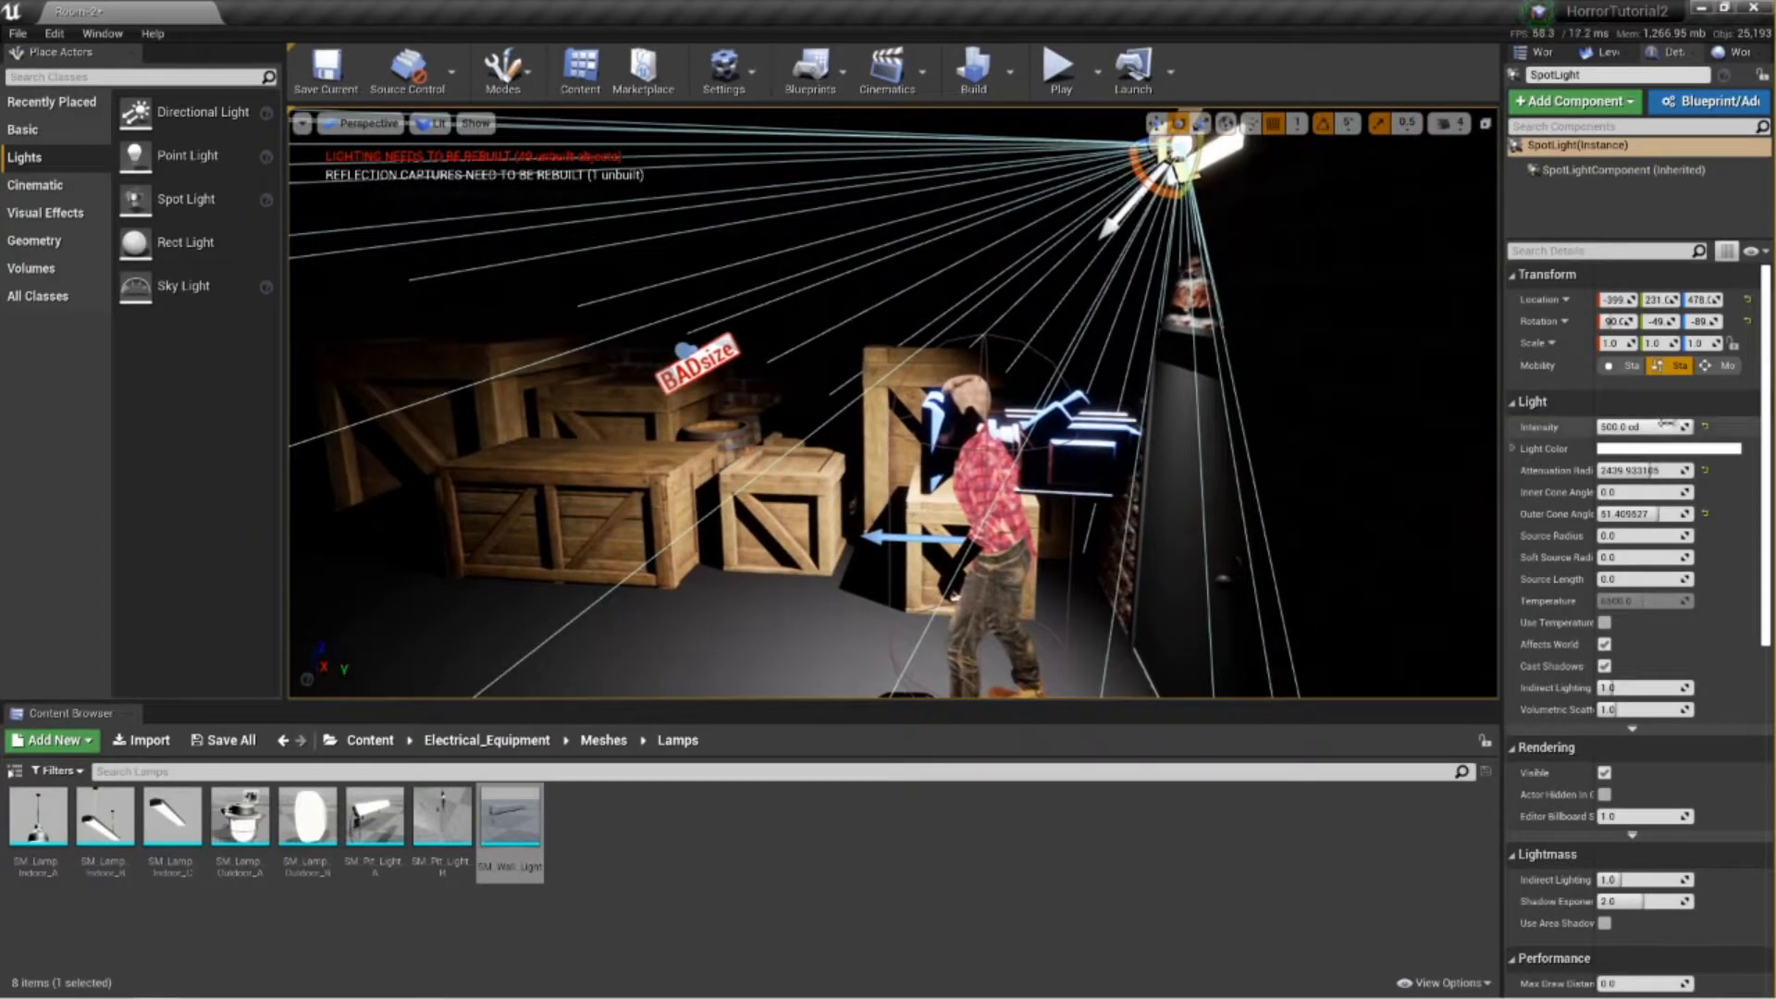
Widen the spot light's outer cone angle to about 56.7 to cover more of the crates and door.
right_click_drag(1120, 438, 1193, 490)
right_click_drag(893, 402, 818, 353)
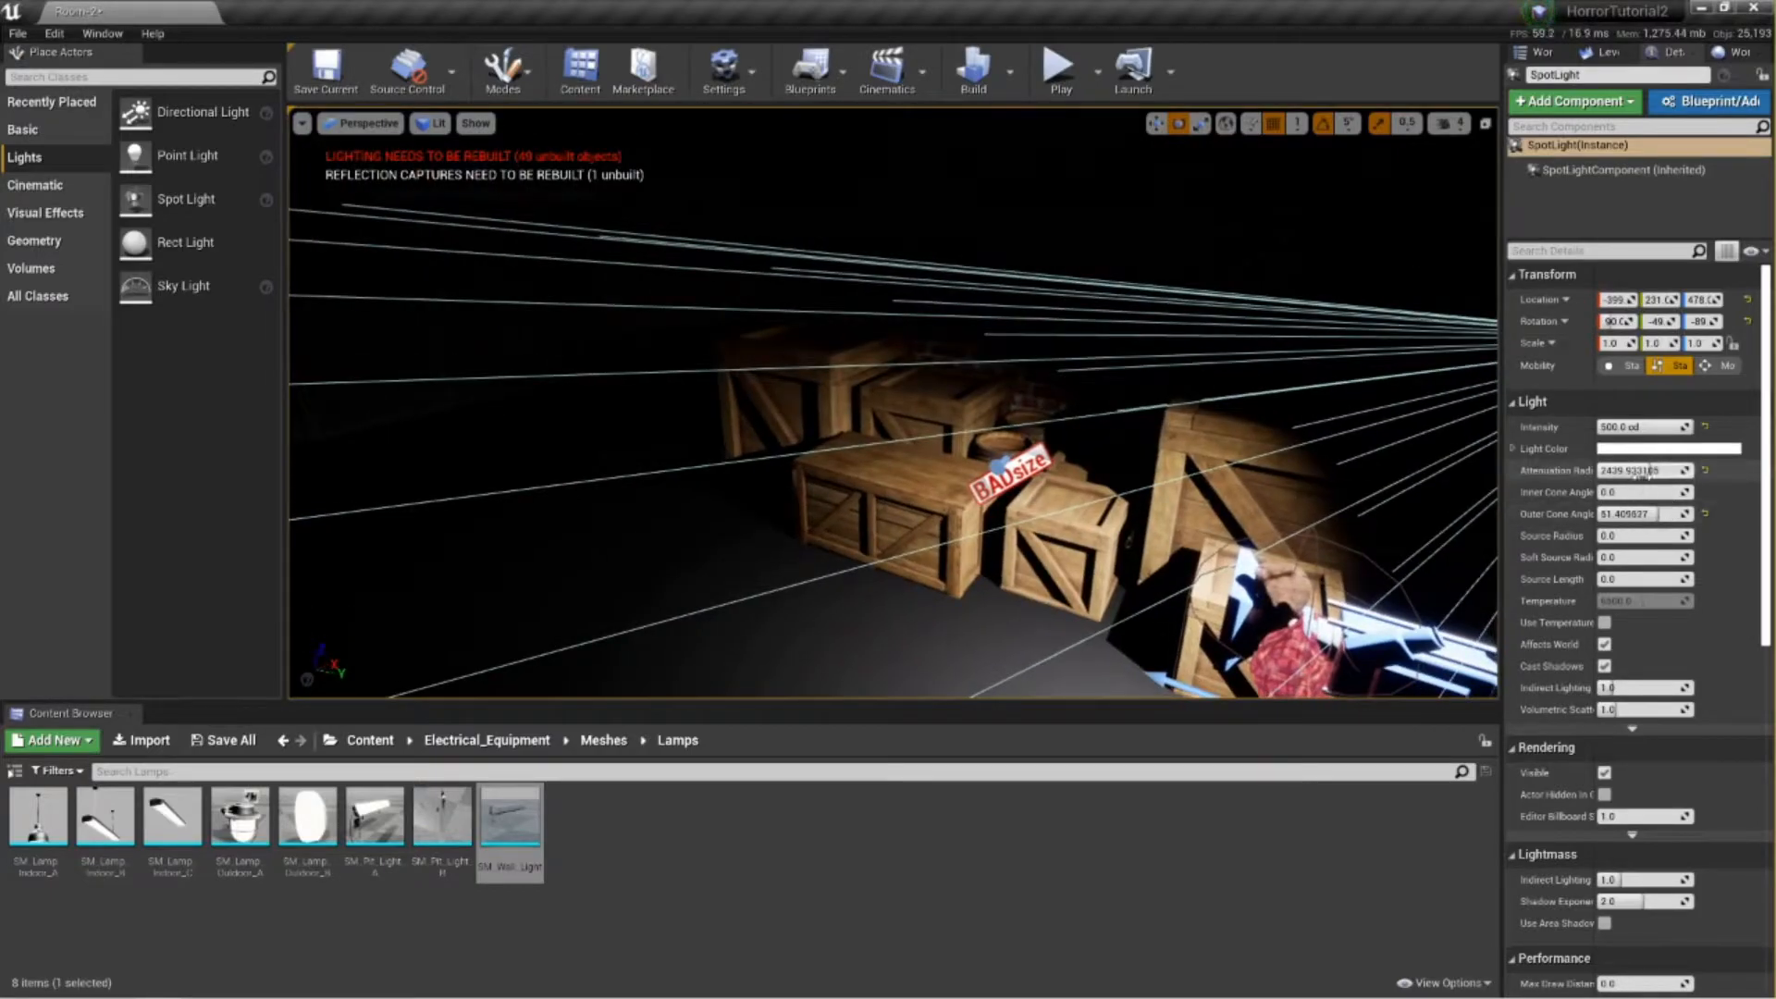
left_click_drag(1656, 515, 1670, 516)
right_click_drag(1402, 500, 1239, 387)
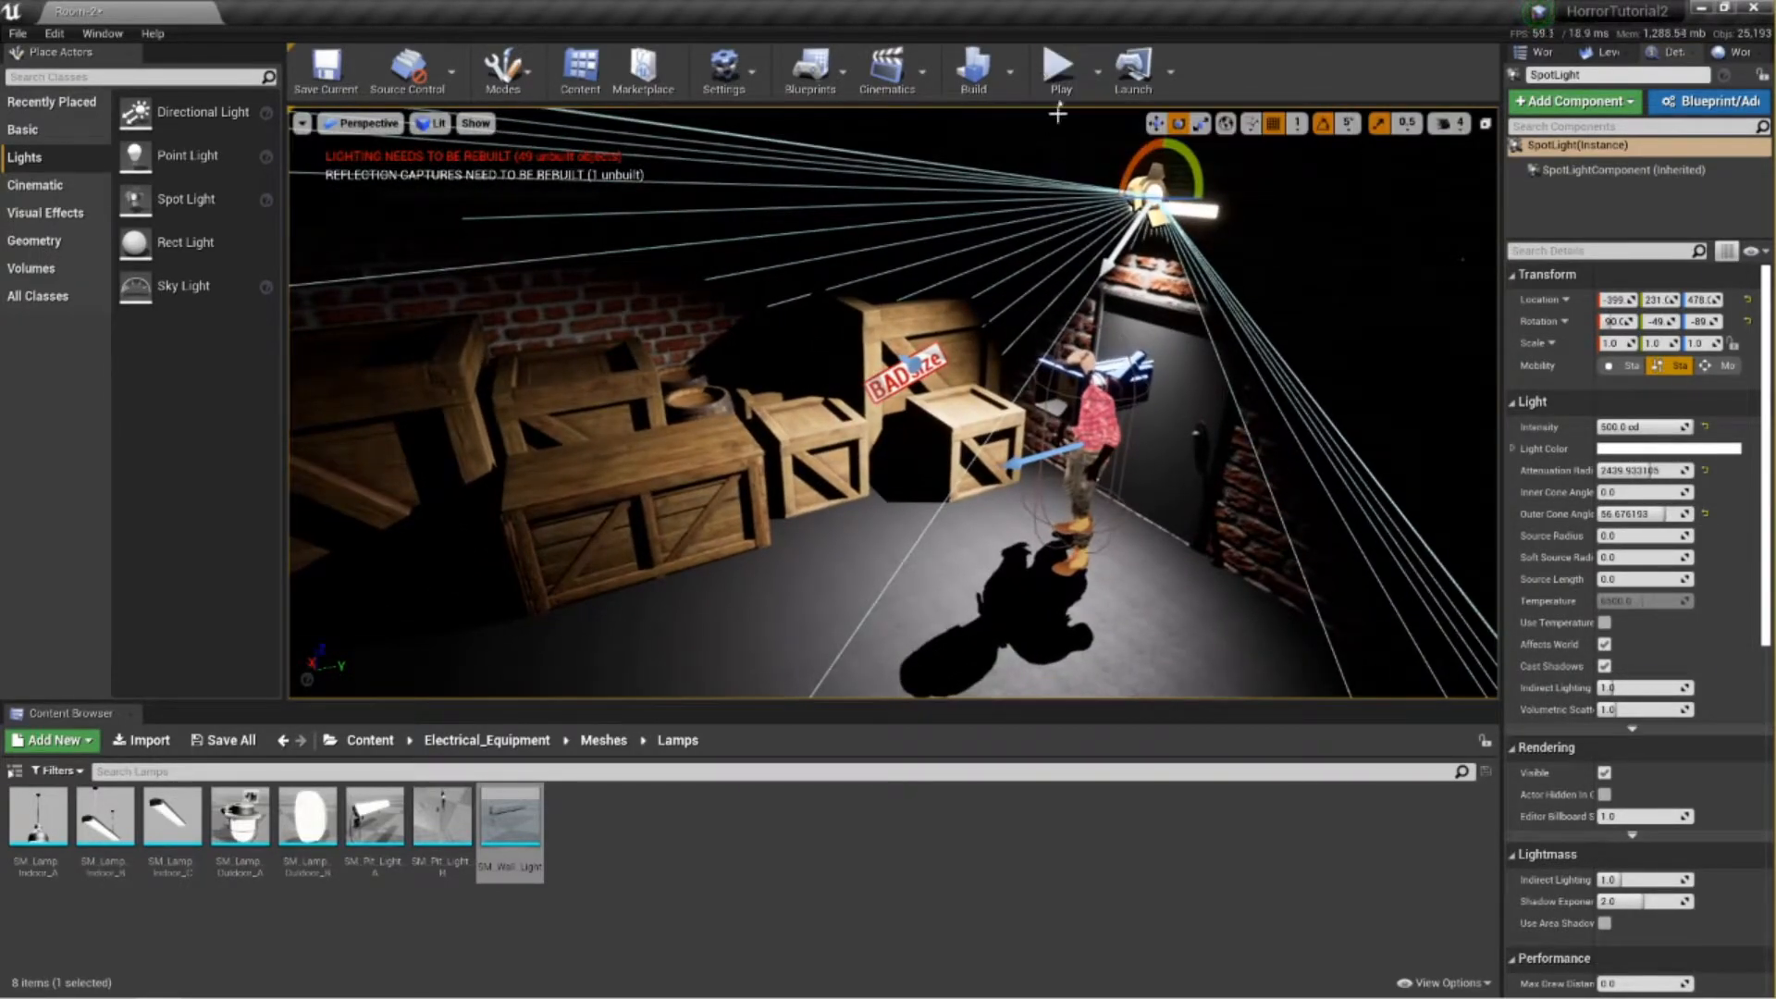
Play-test the level to check how the spot light illuminates the crates and the alley.
left_click(1057, 66)
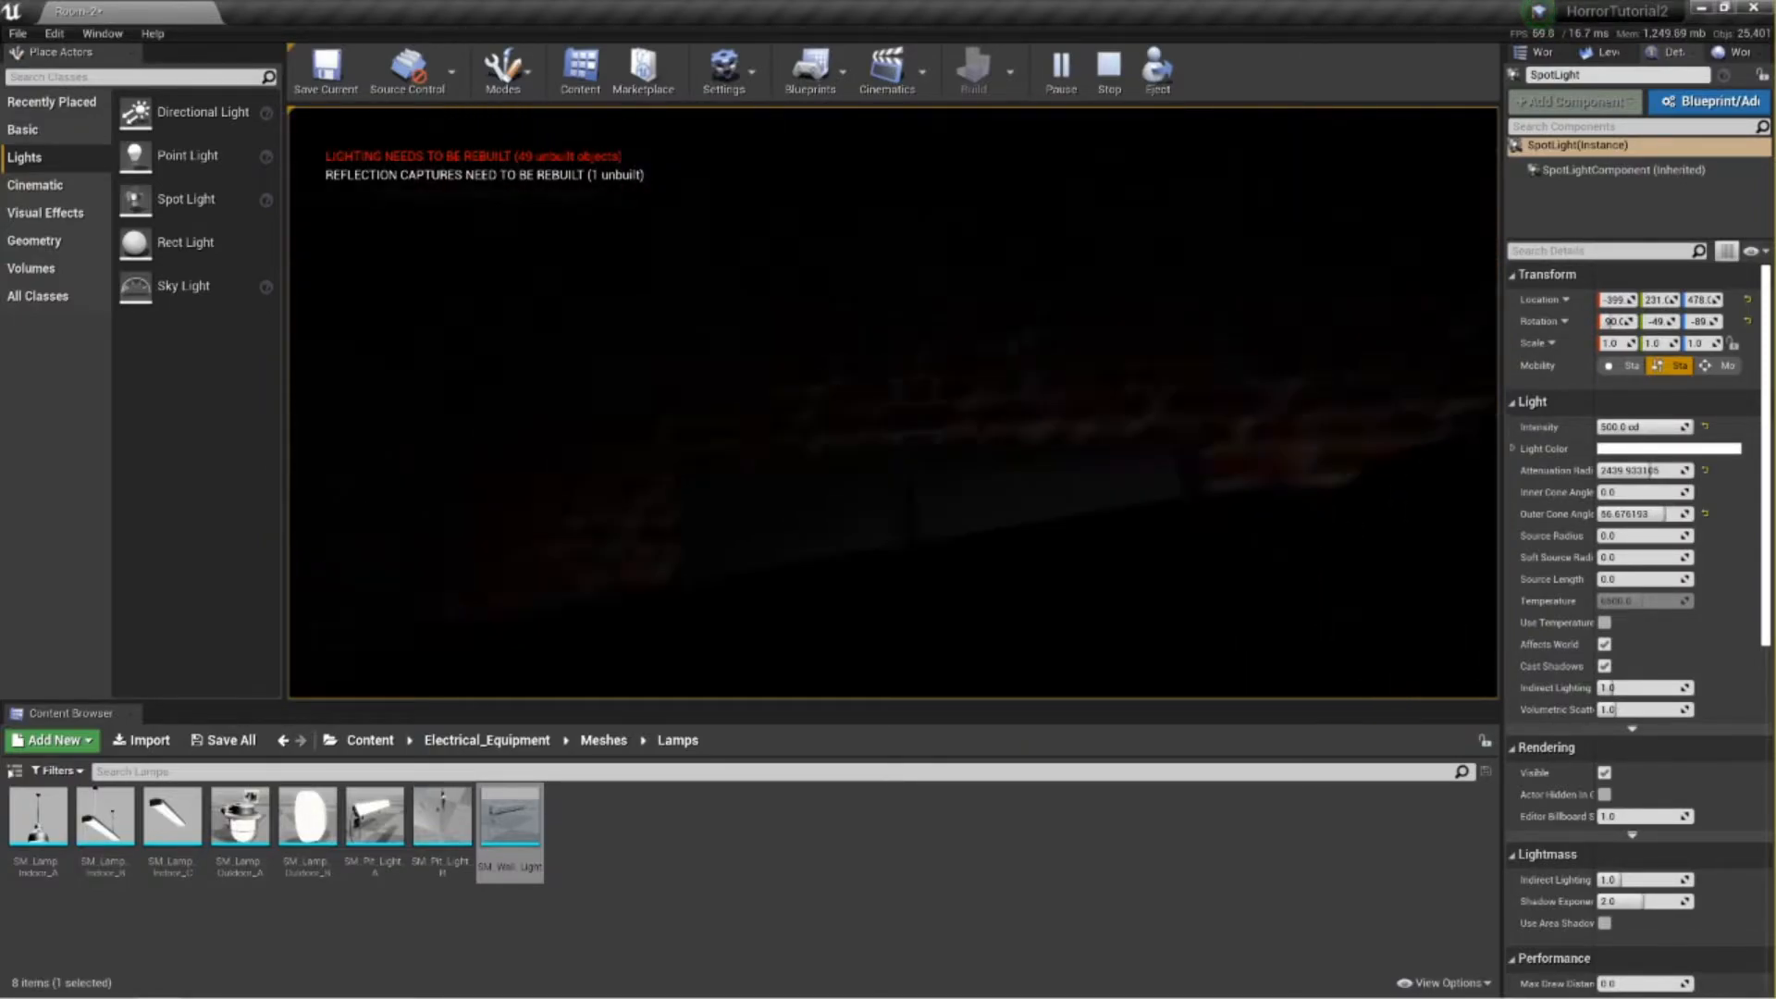
key("w")
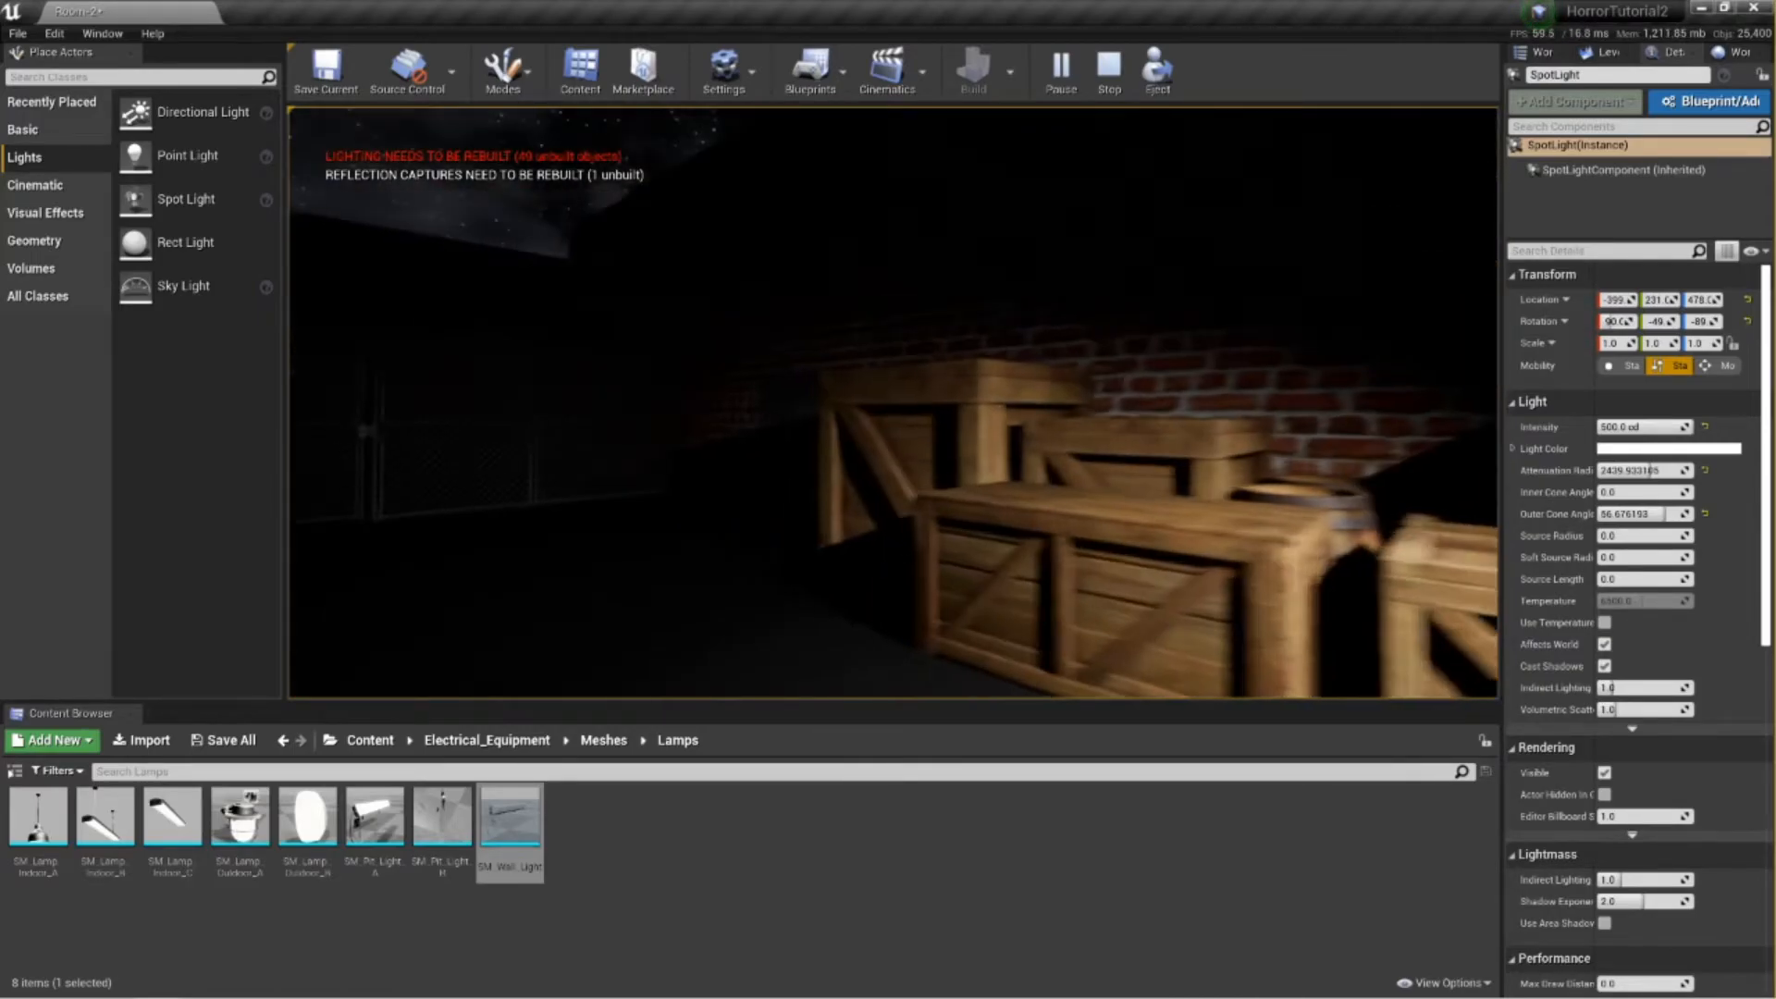
key("Escape")
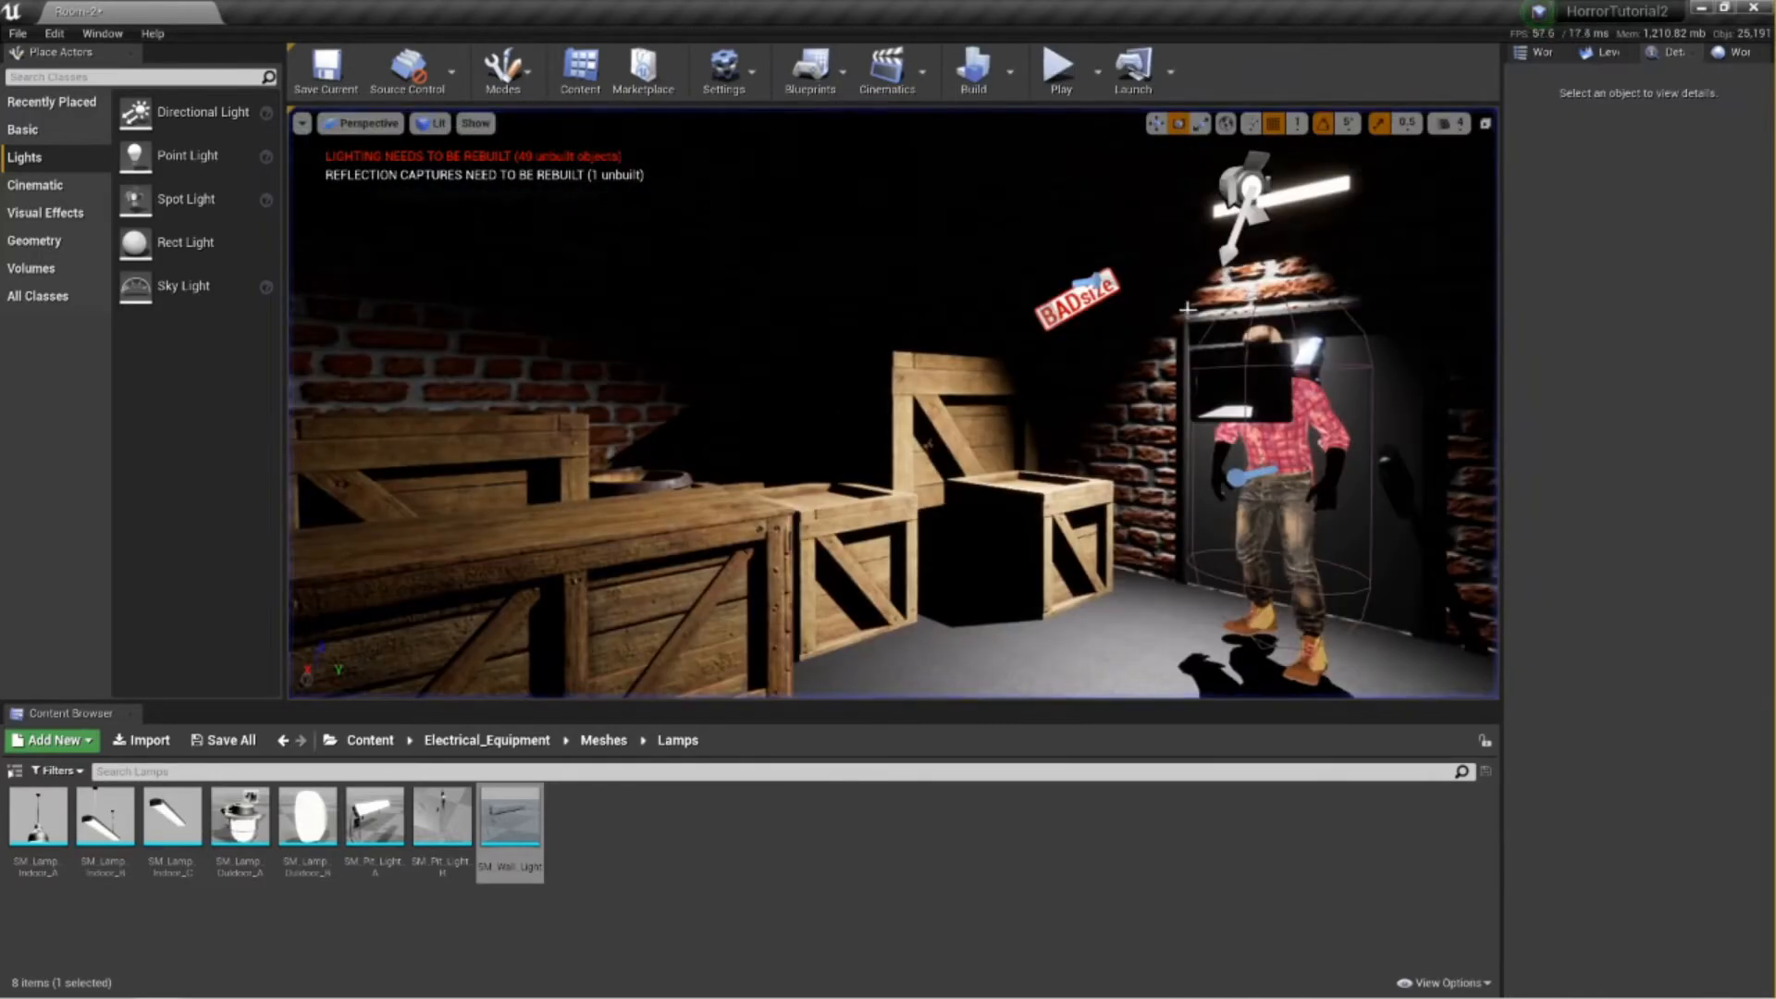
Enable color temperature on the wall lamp's spot light and set it to 4900.
left_click(1254, 190)
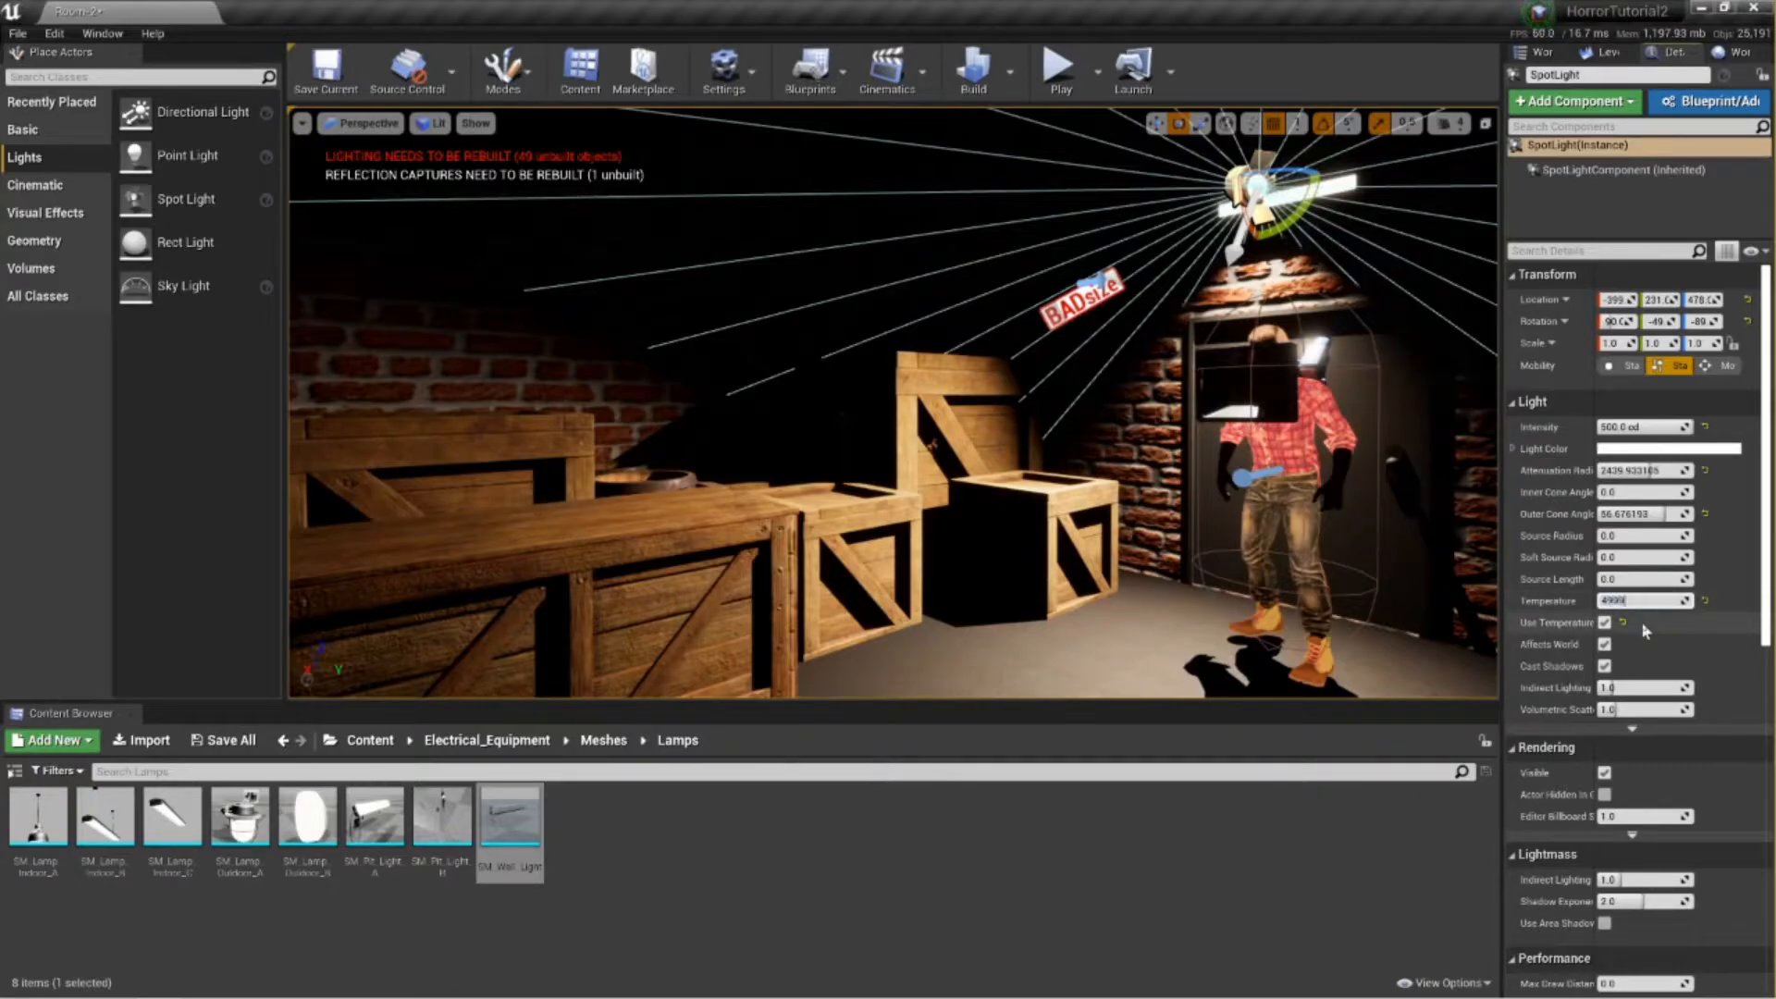
right_click_drag(862, 598, 916, 573)
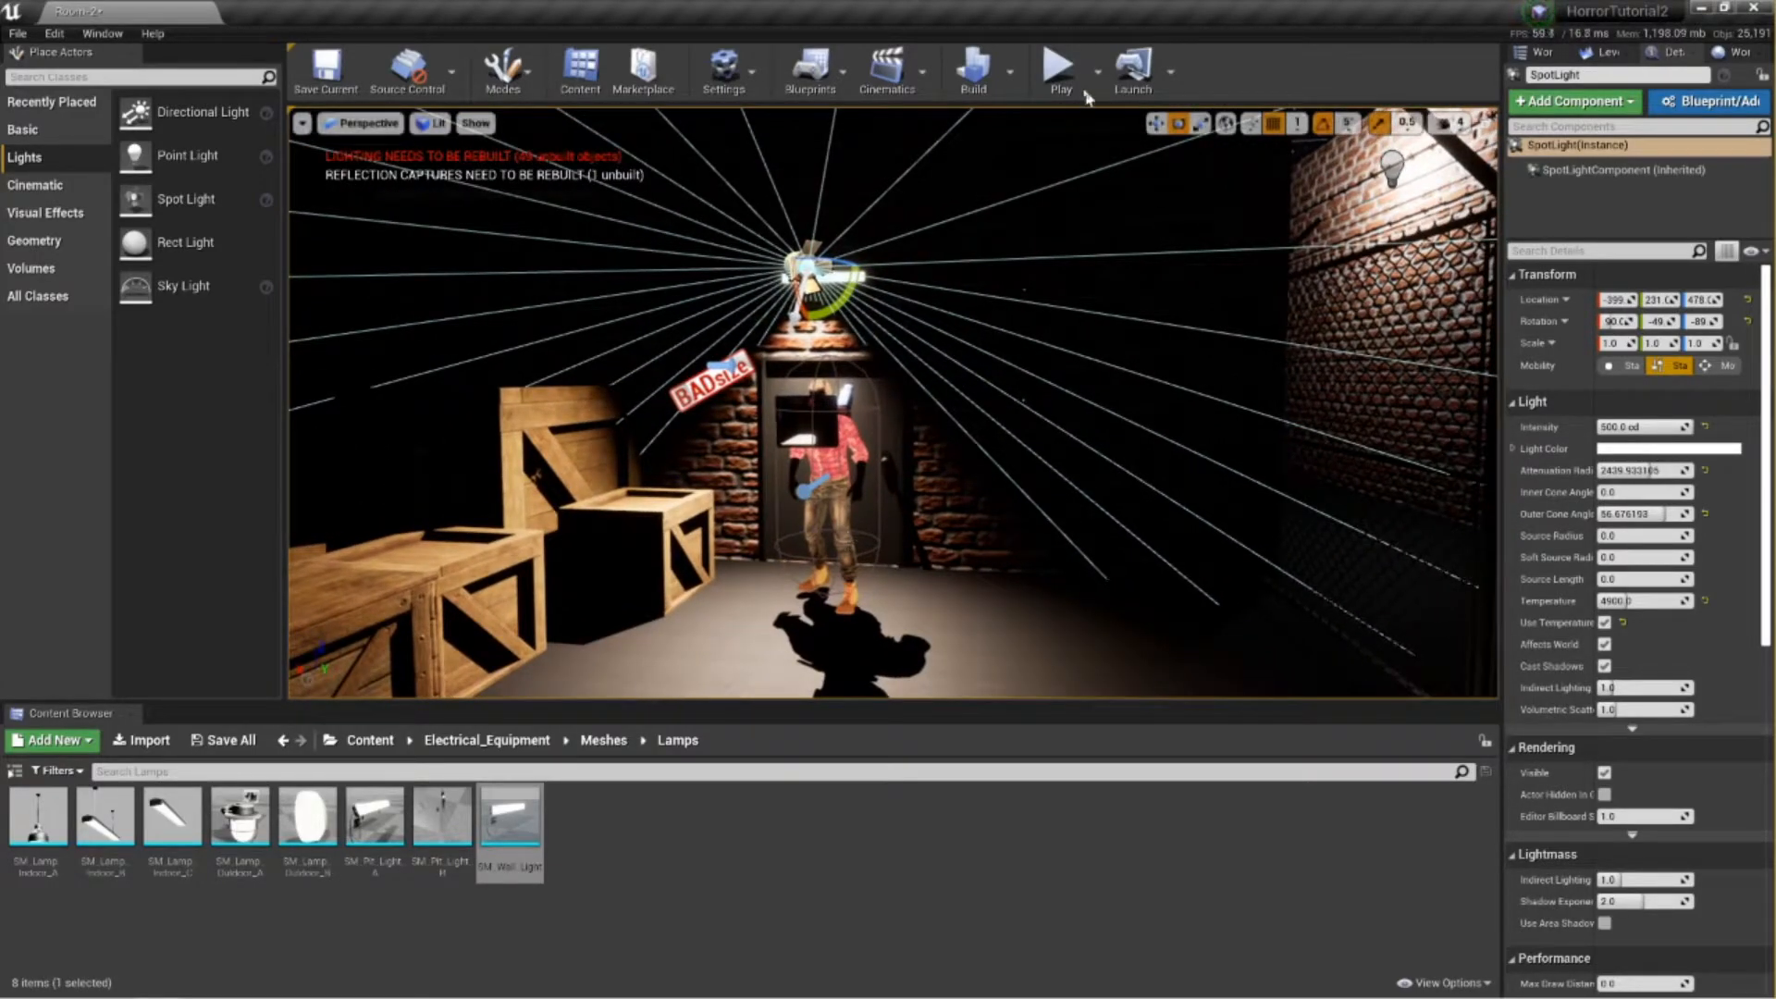
Play-test the level again, walking around the crates, door and dark alley to review the warmer lamp light.
left_click(1061, 79)
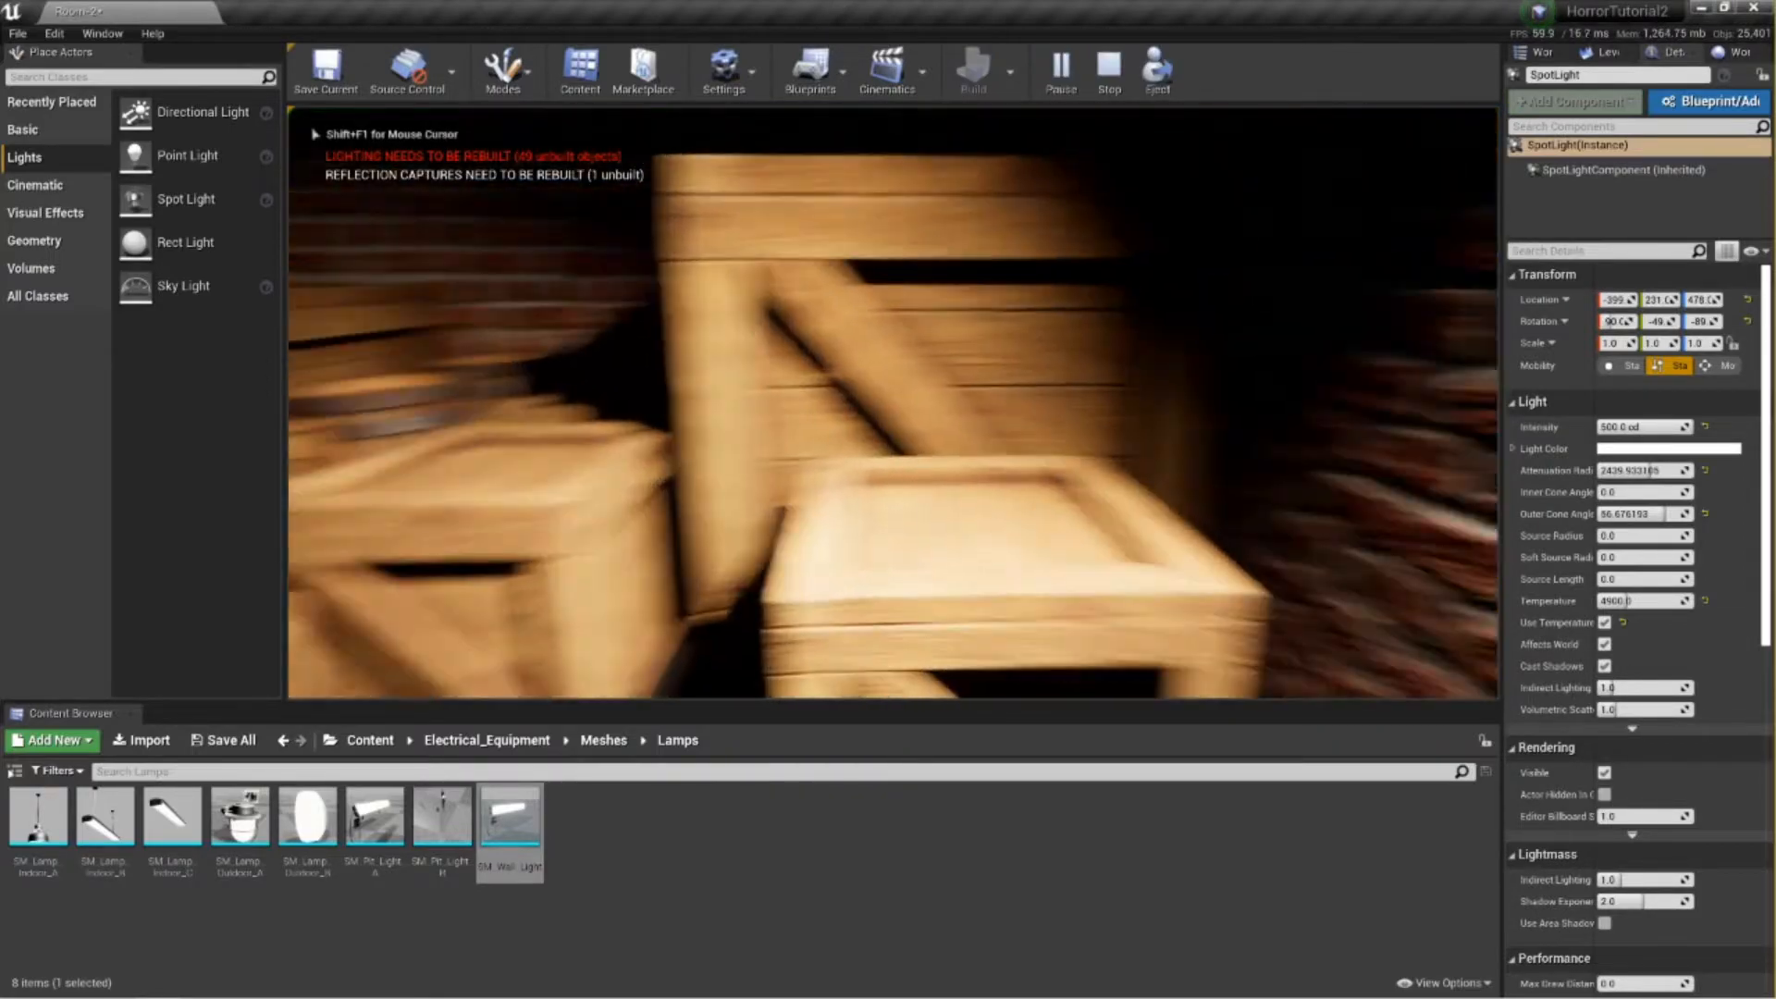
key("s")
key("w")
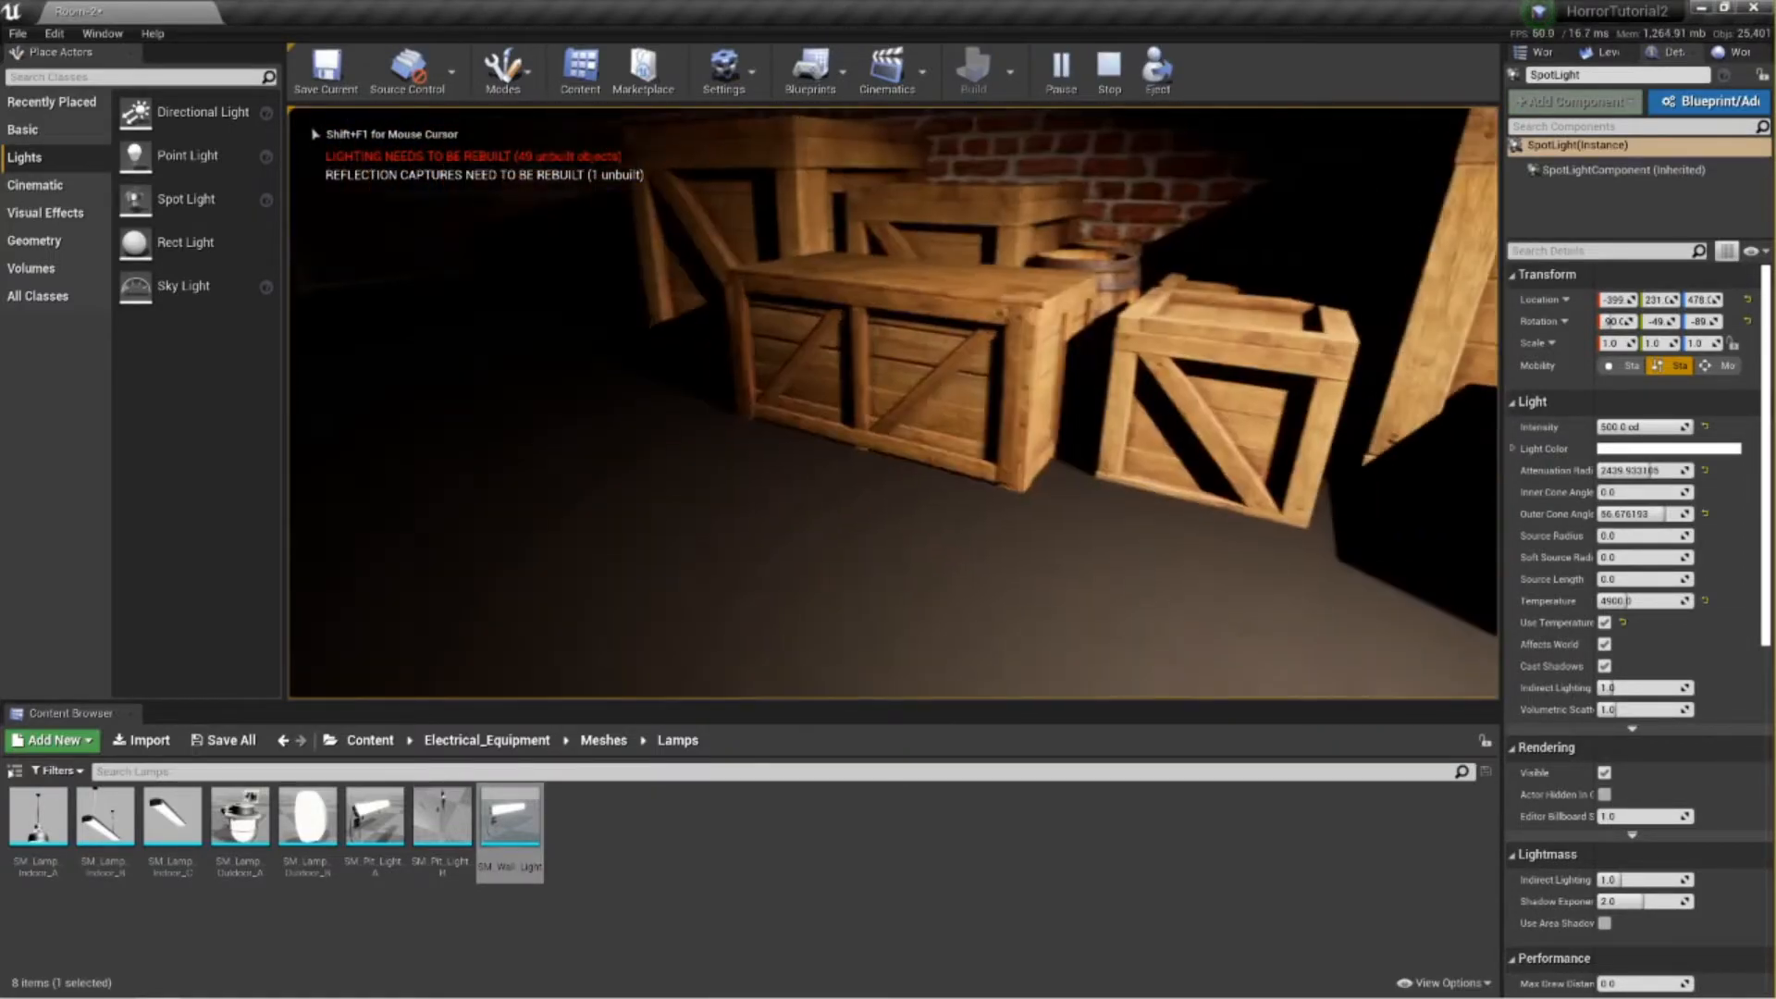
key("w")
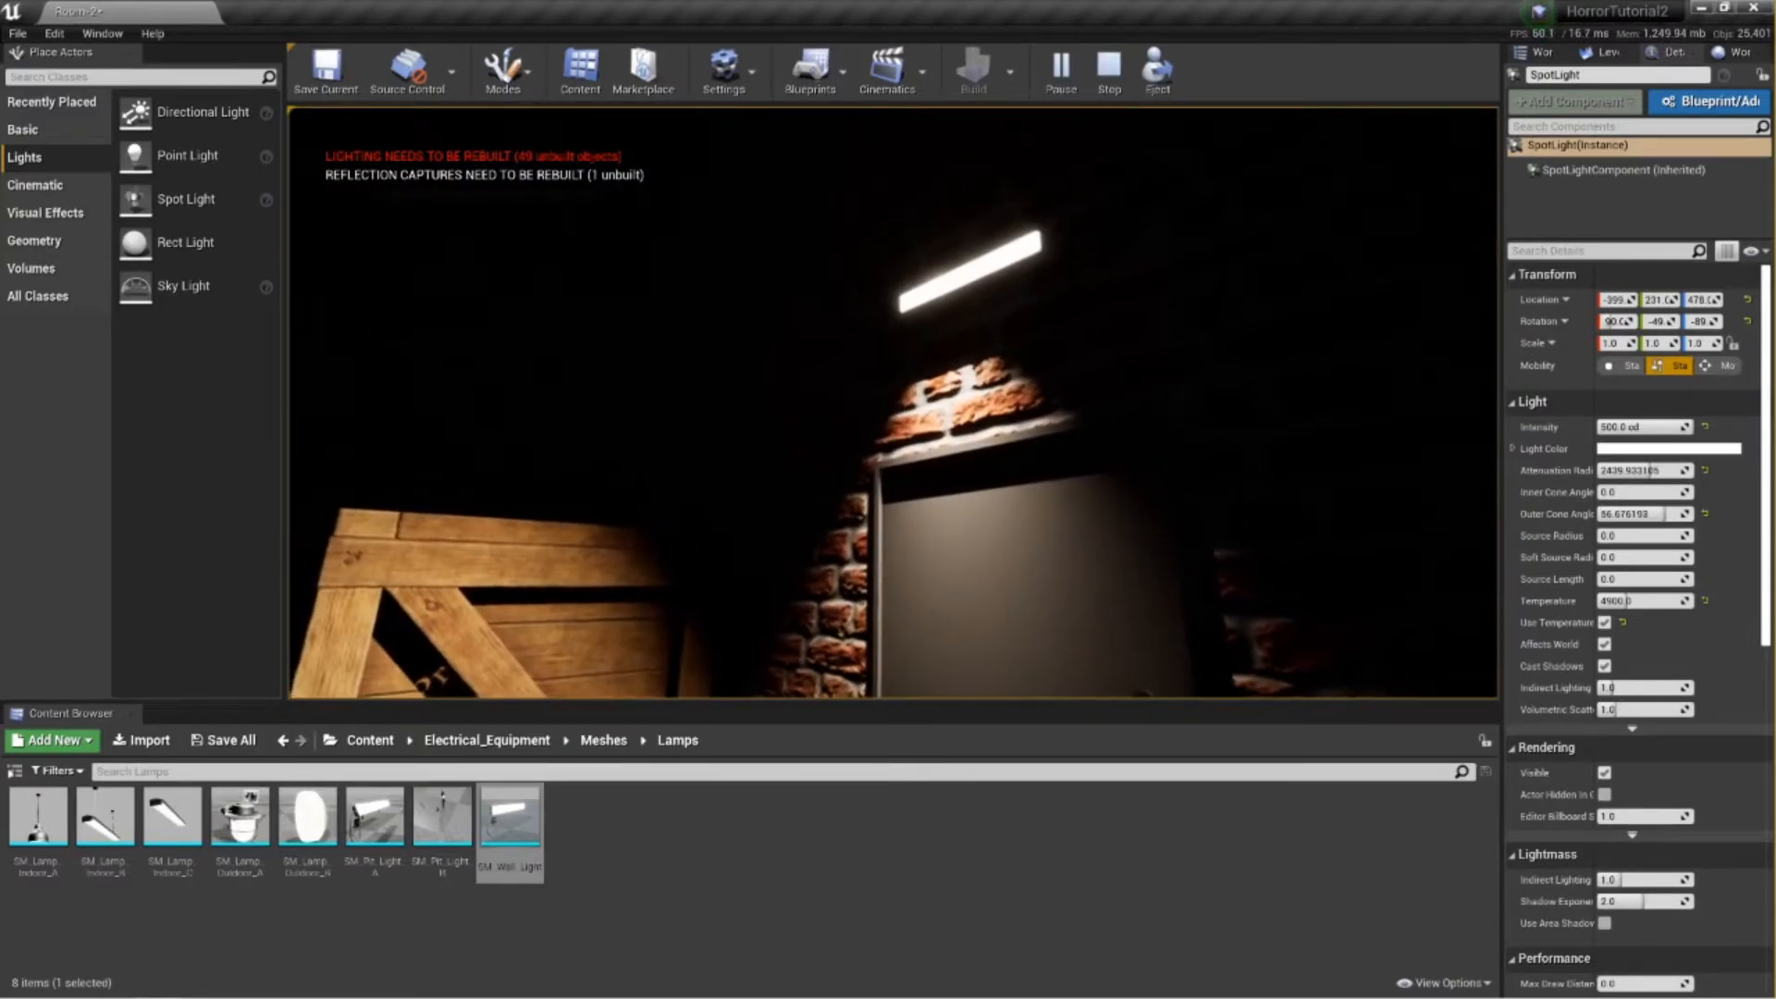
key("w")
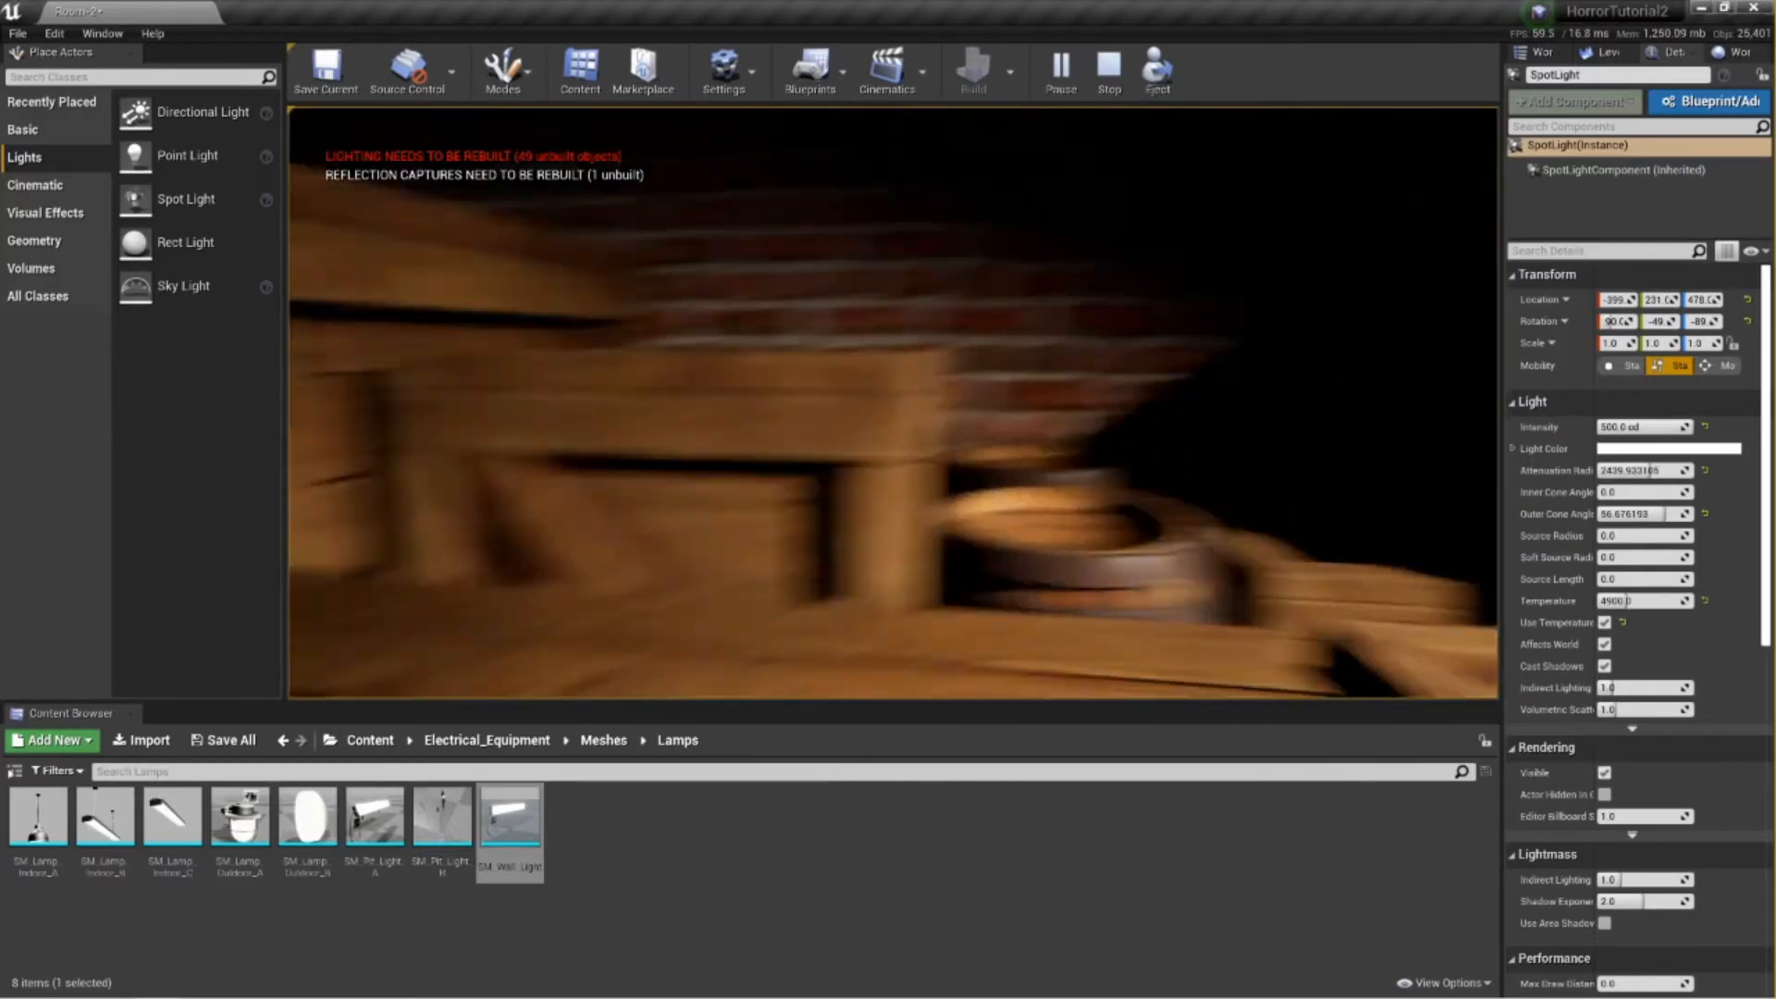
key("w")
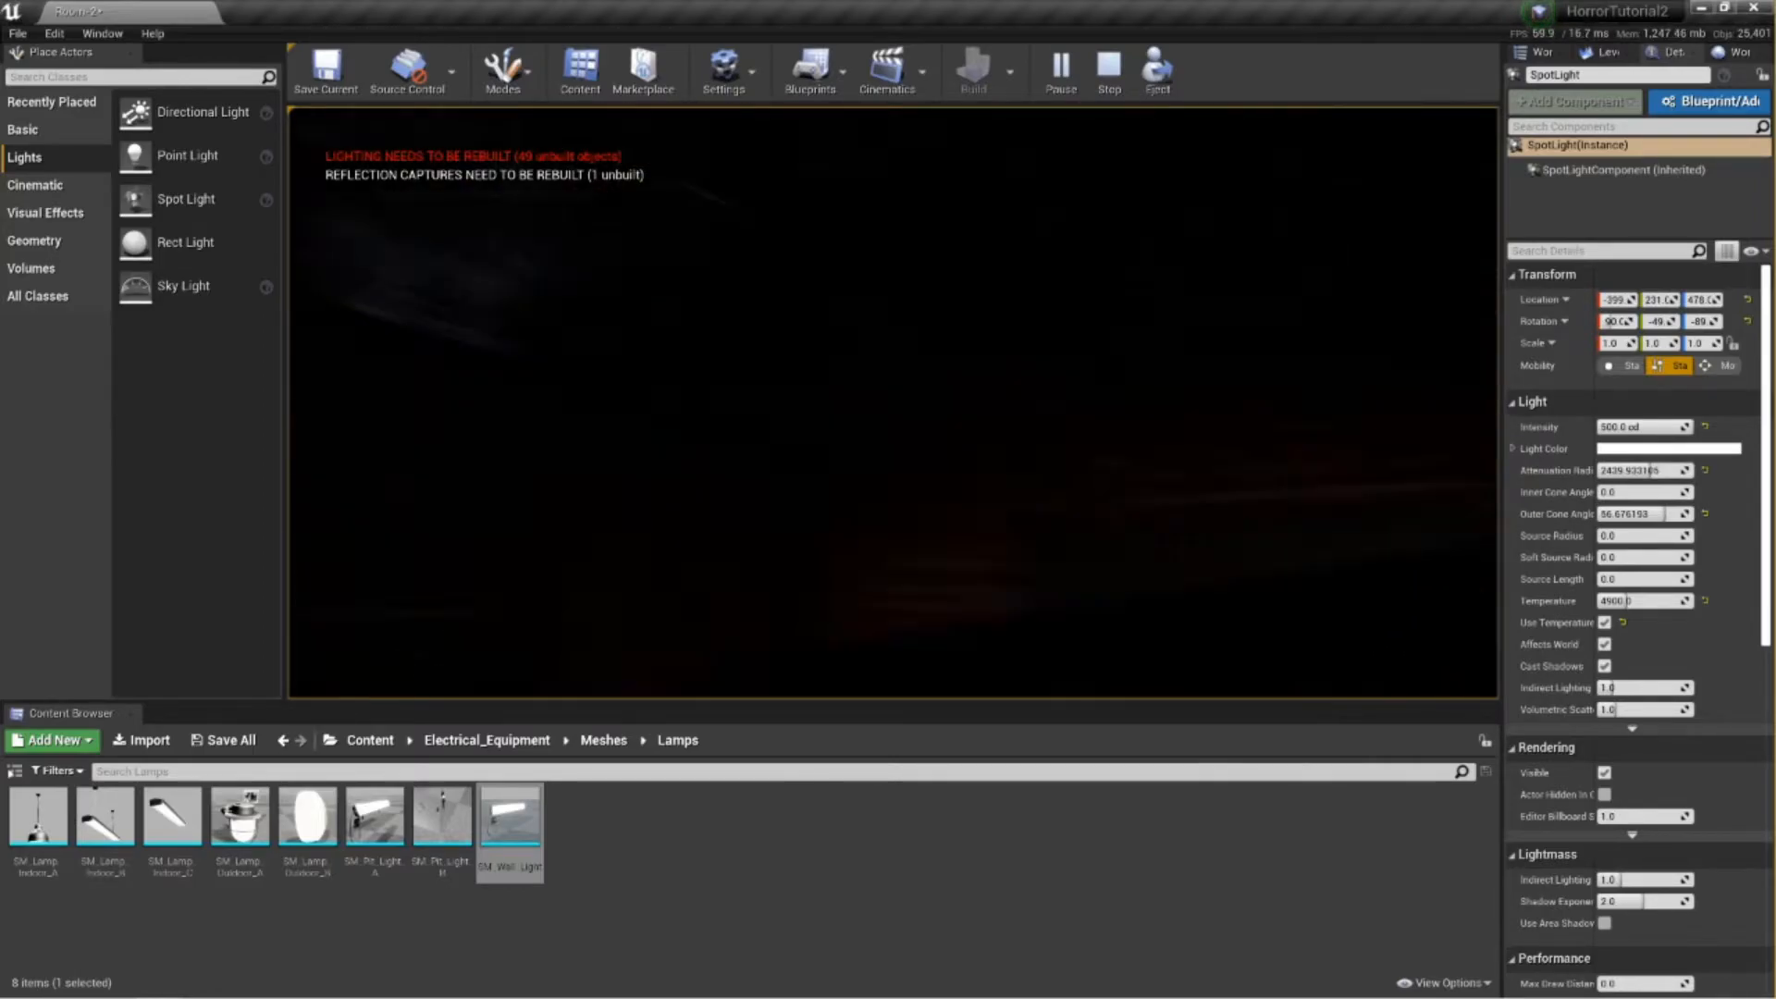
key("Escape")
Place the SM_Lamp_Outdoor_A mesh high on the dark brick wall, above the shuttered opening near the fence.
right_click_drag(1348, 512, 1314, 356)
right_click_drag(731, 638, 745, 692)
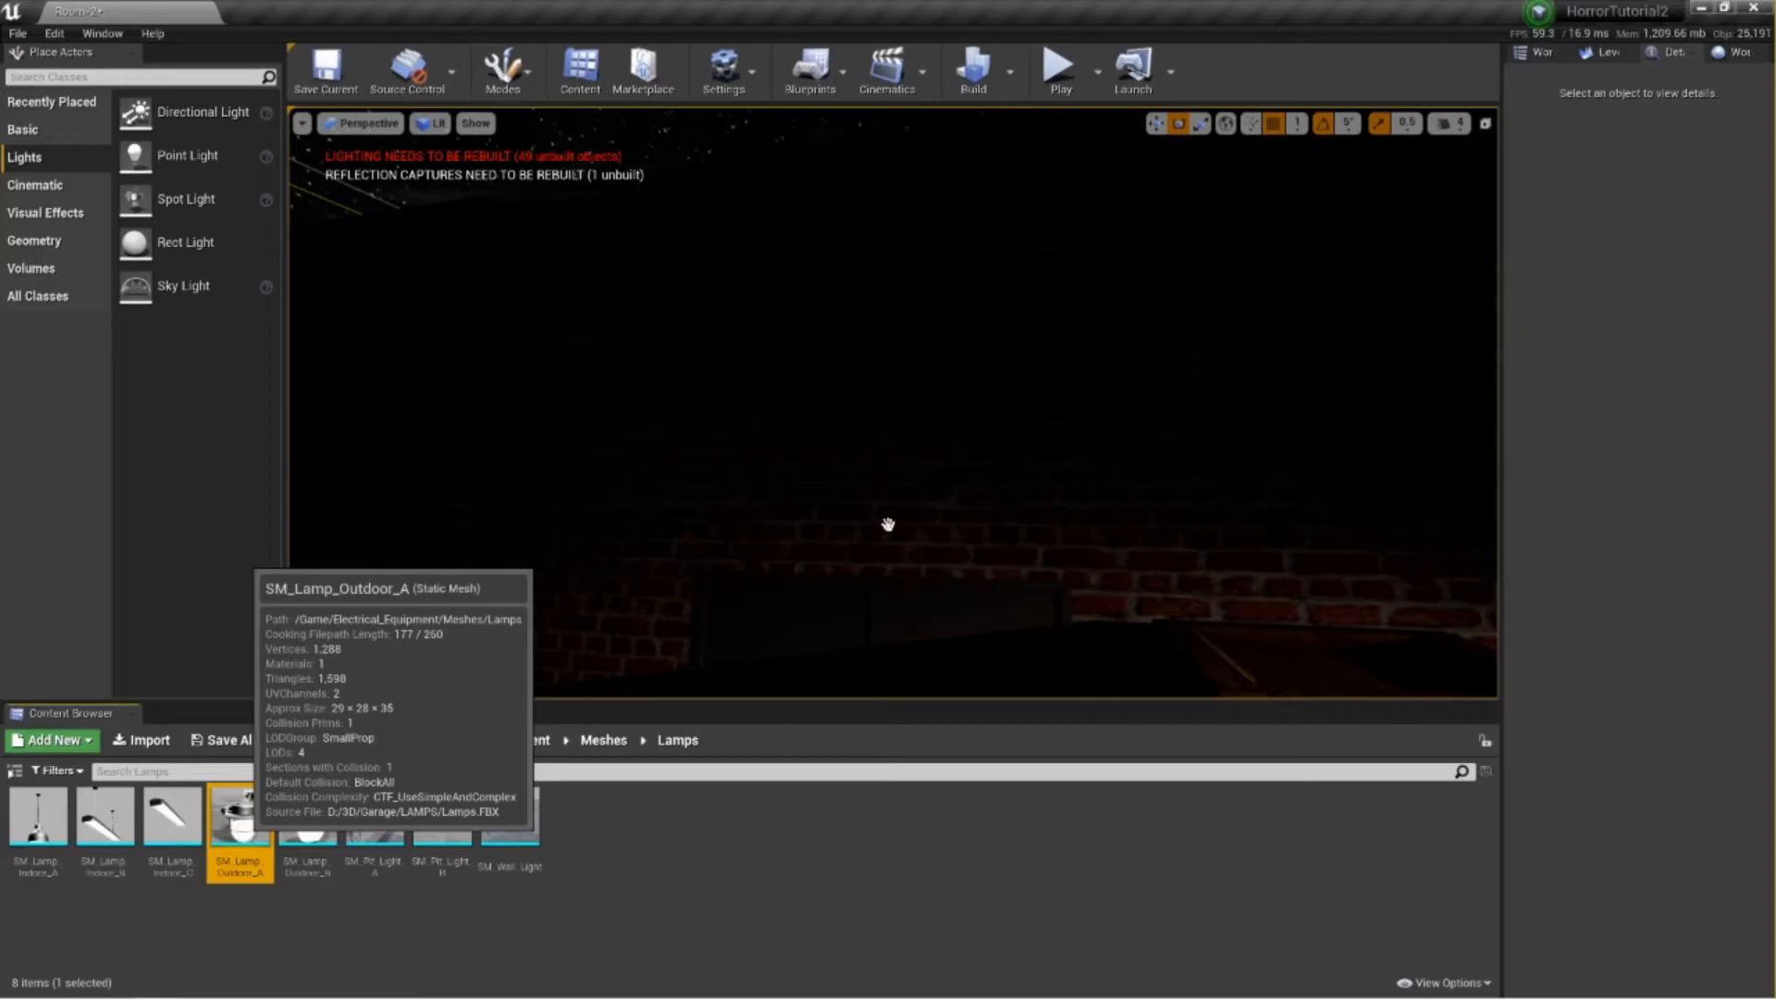
left_click_drag(841, 552, 841, 552)
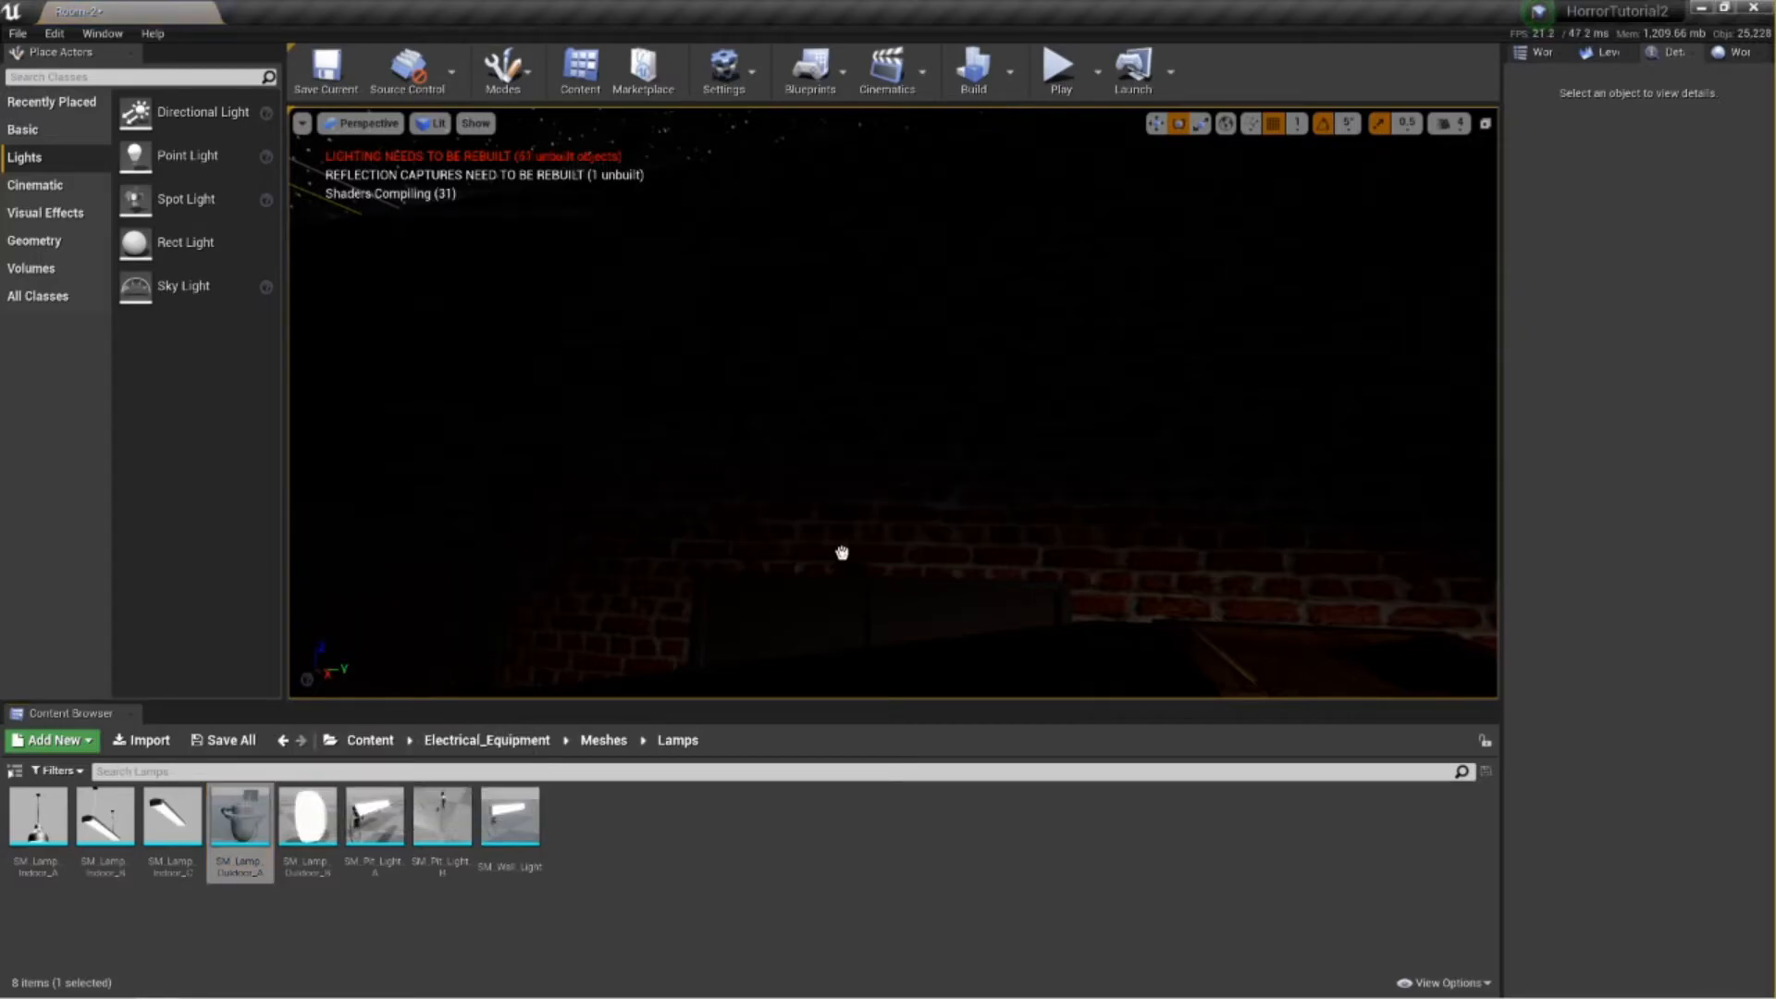
left_click_drag(232, 811, 842, 506)
left_click_drag(1047, 508, 1047, 508)
key("d")
right_click_drag(1047, 508, 721, 504)
key("w")
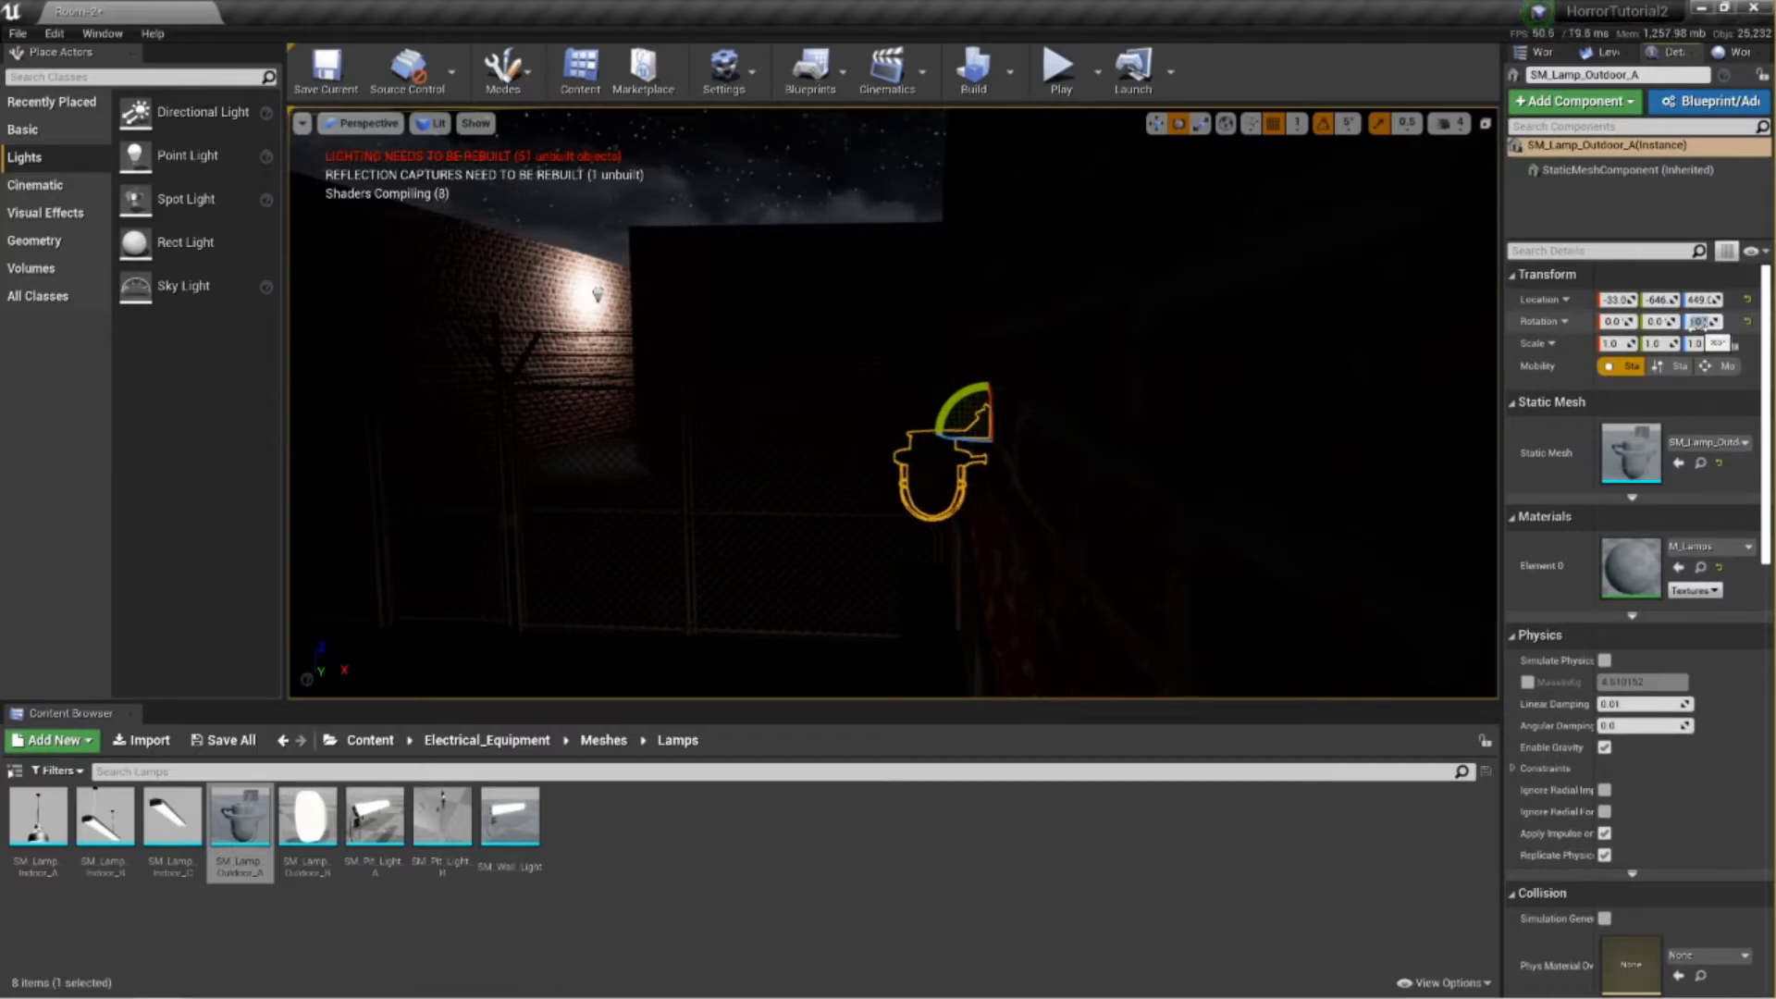
Add a spot light and position it directly beneath the outdoor lamp above the grey double doors.
key("a")
right_click_drag(938, 448, 892, 480)
key("s")
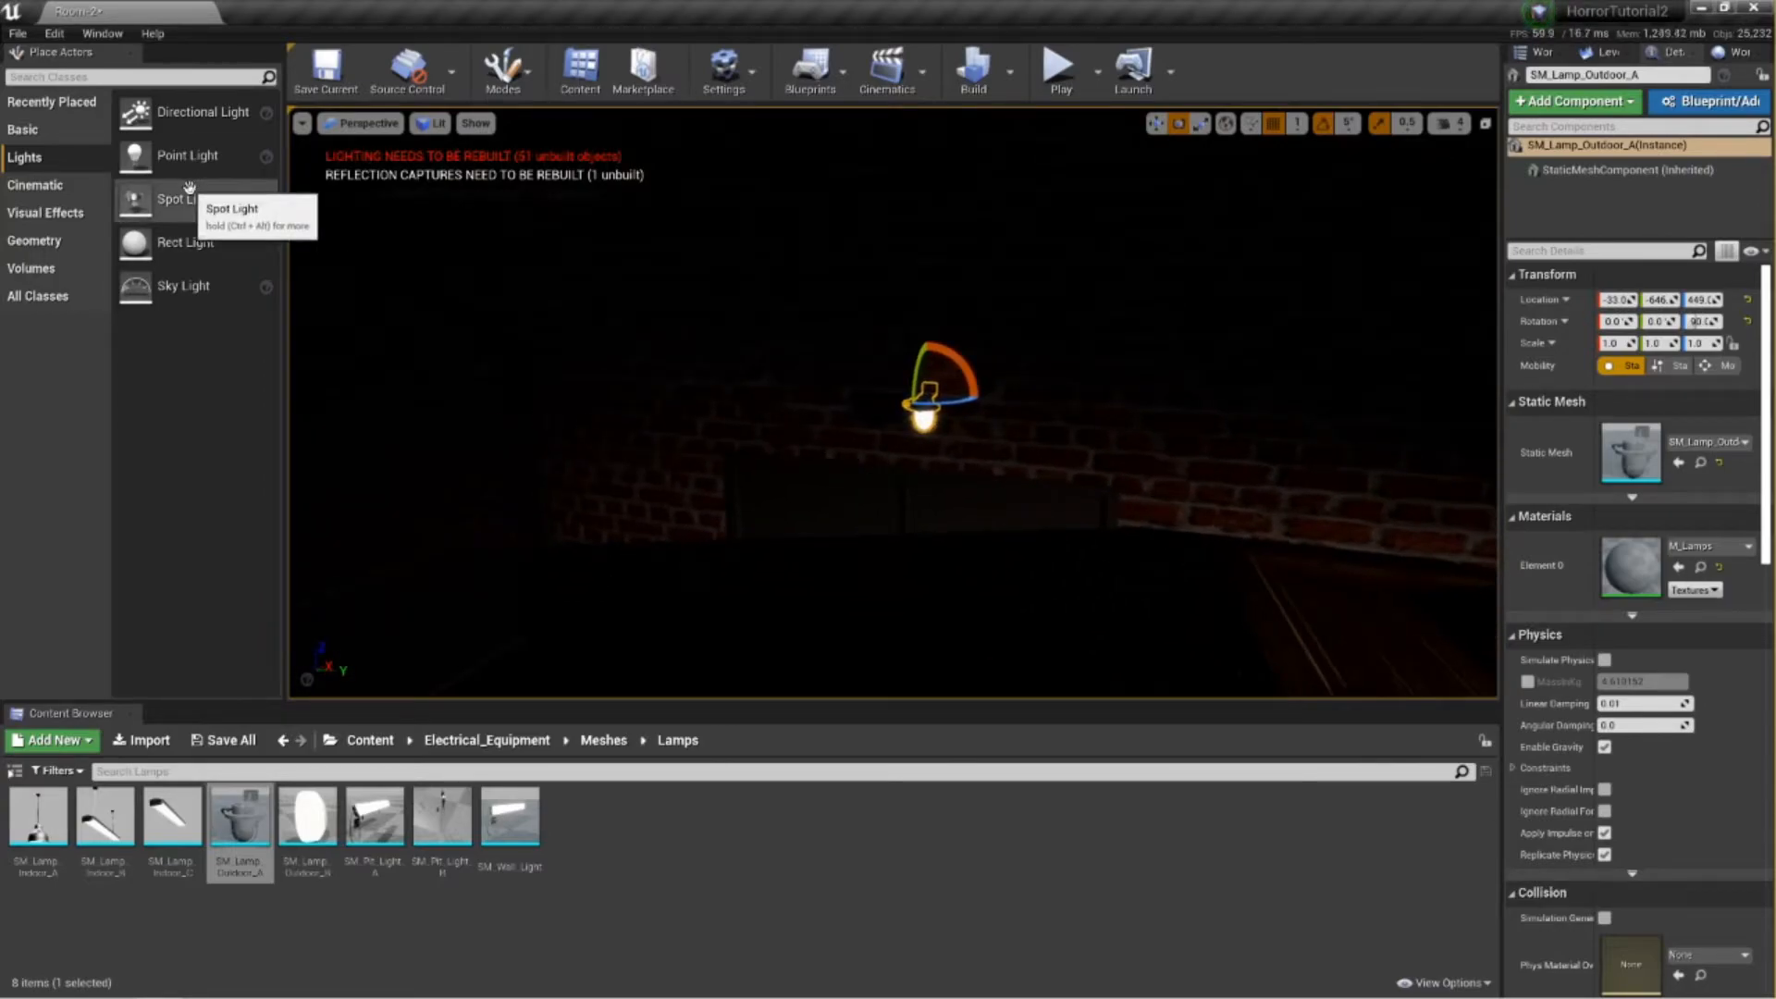
left_click_drag(535, 253, 918, 413)
key("d")
right_click_drag(1118, 456, 837, 500)
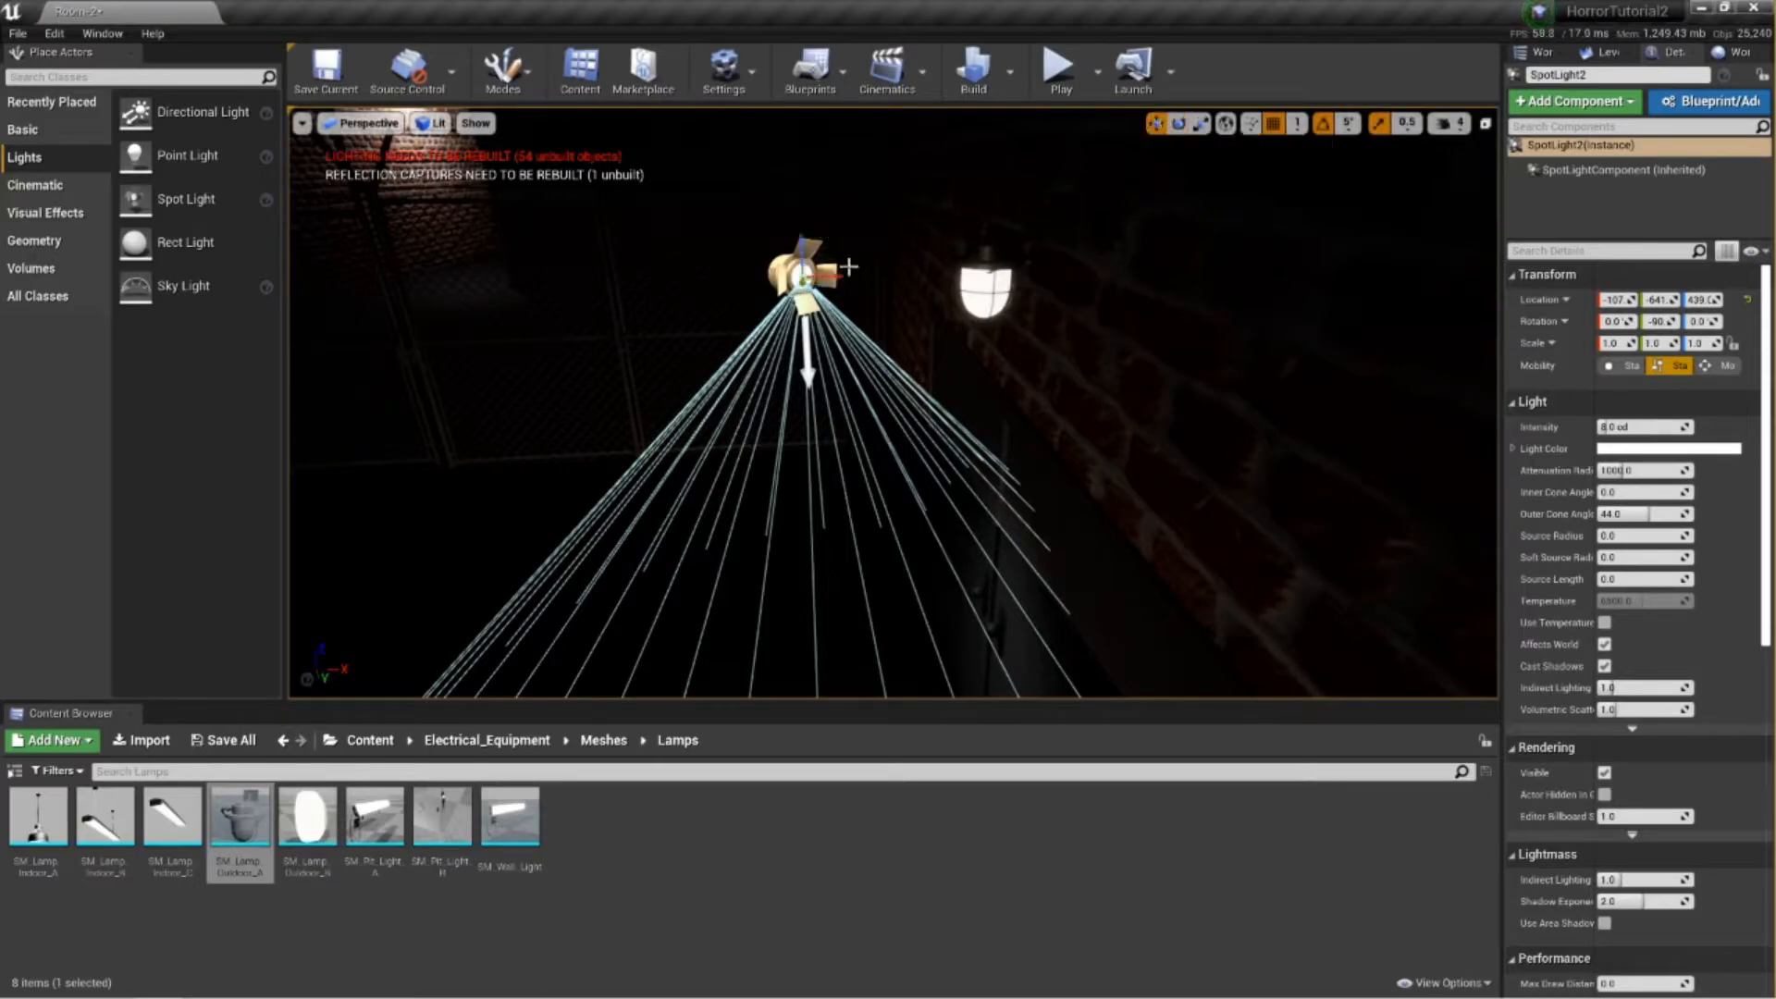
left_click_drag(794, 257, 986, 277)
right_click_drag(986, 370, 1078, 416)
right_click_drag(1314, 321, 1380, 285)
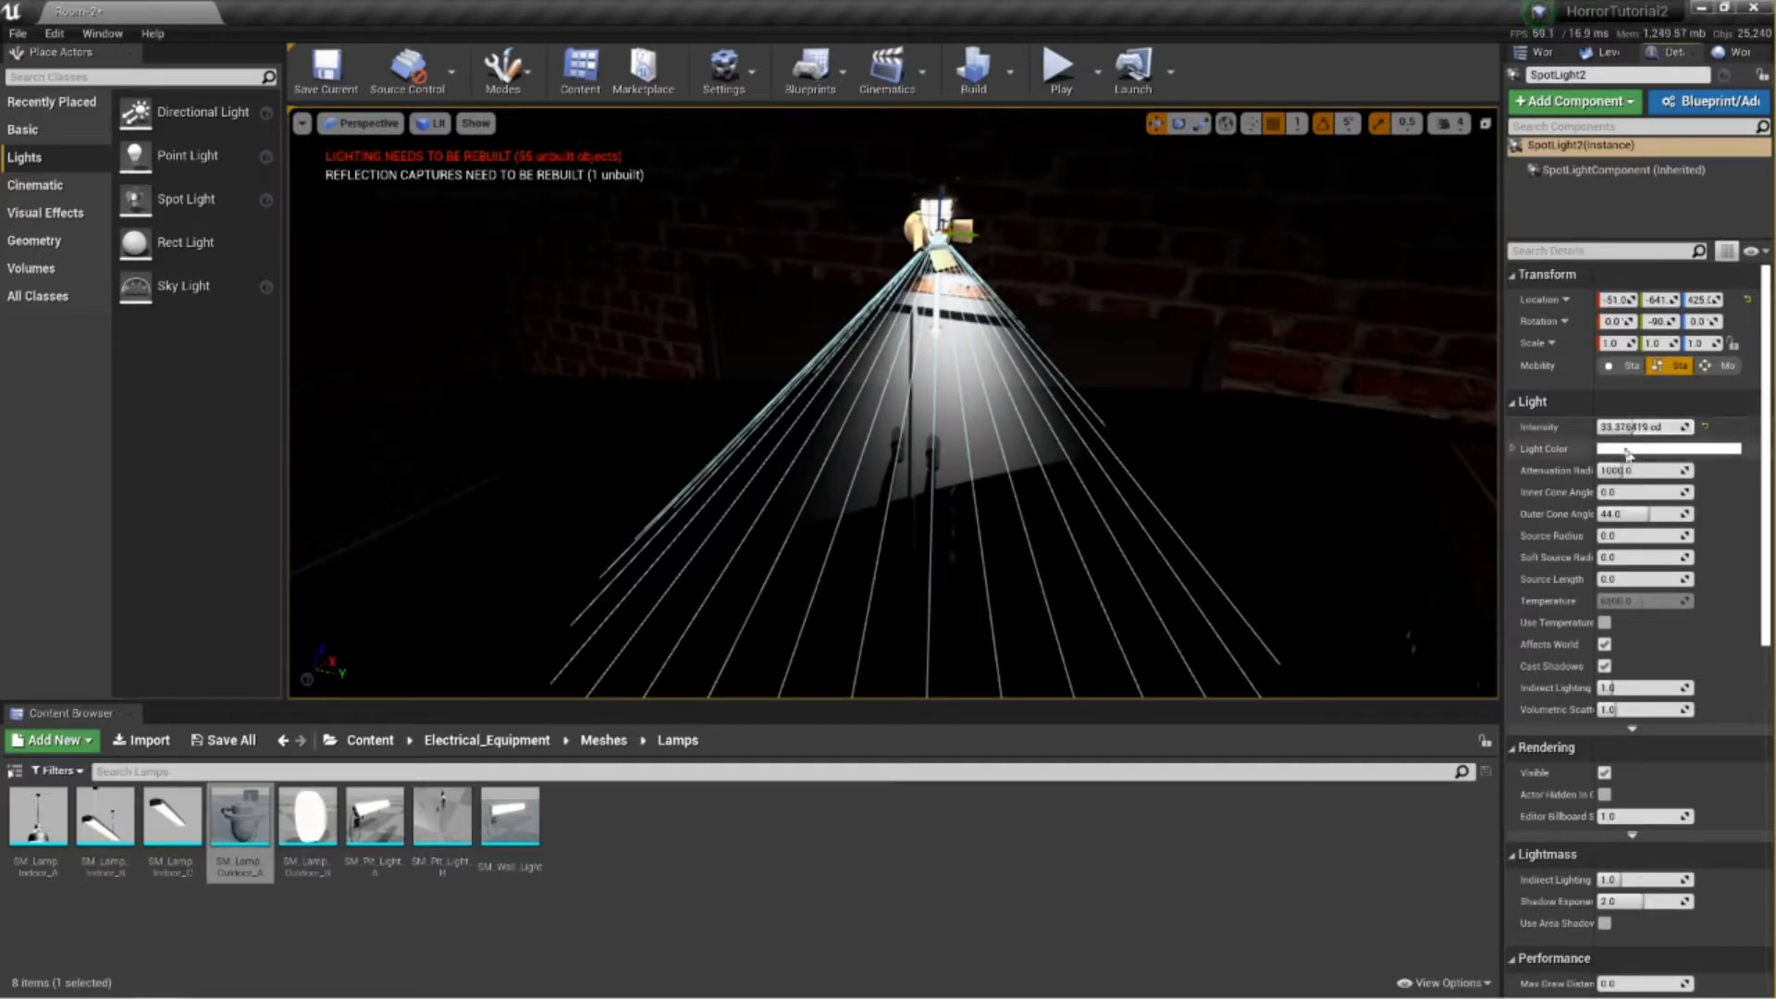
Set the spot light's outer cone angle to 80, inner cone to about 48, attenuation radius to about 5547 and intensity to 160 cd.
left_click_drag(1635, 513, 1674, 514)
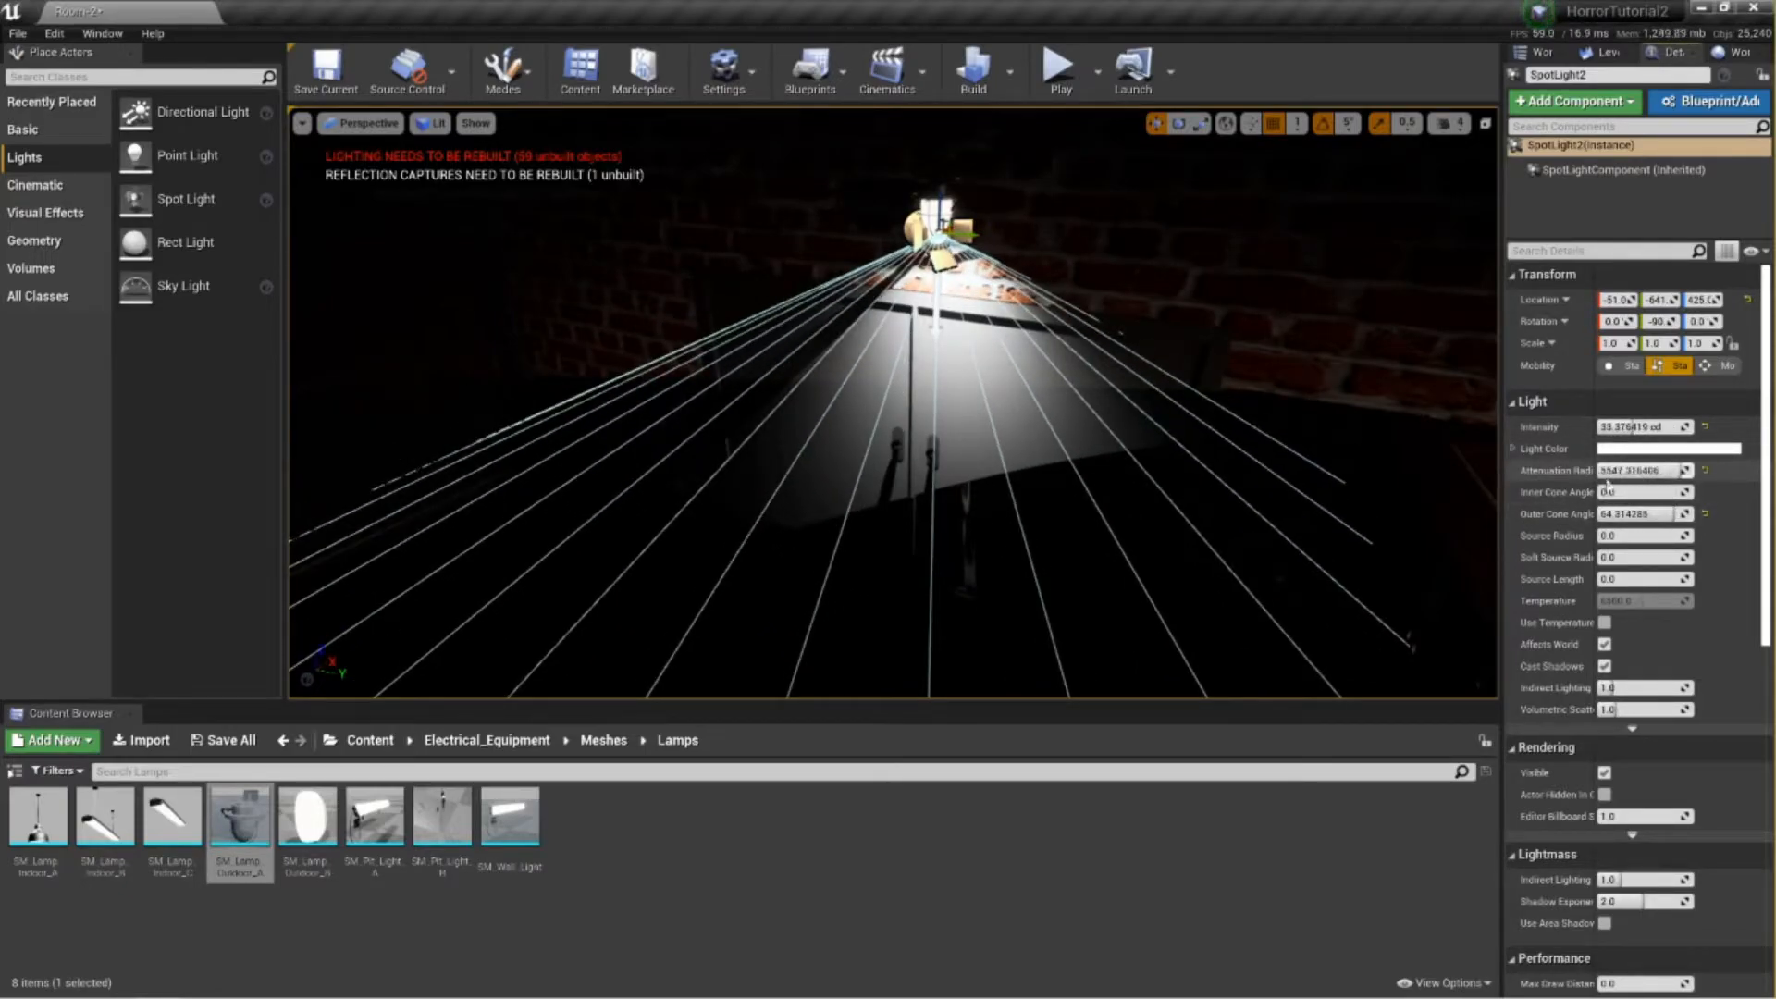
mouse_move(1629, 492)
left_mouse_down()
mouse_move(1692, 492)
mouse_move(1654, 492)
left_mouse_up()
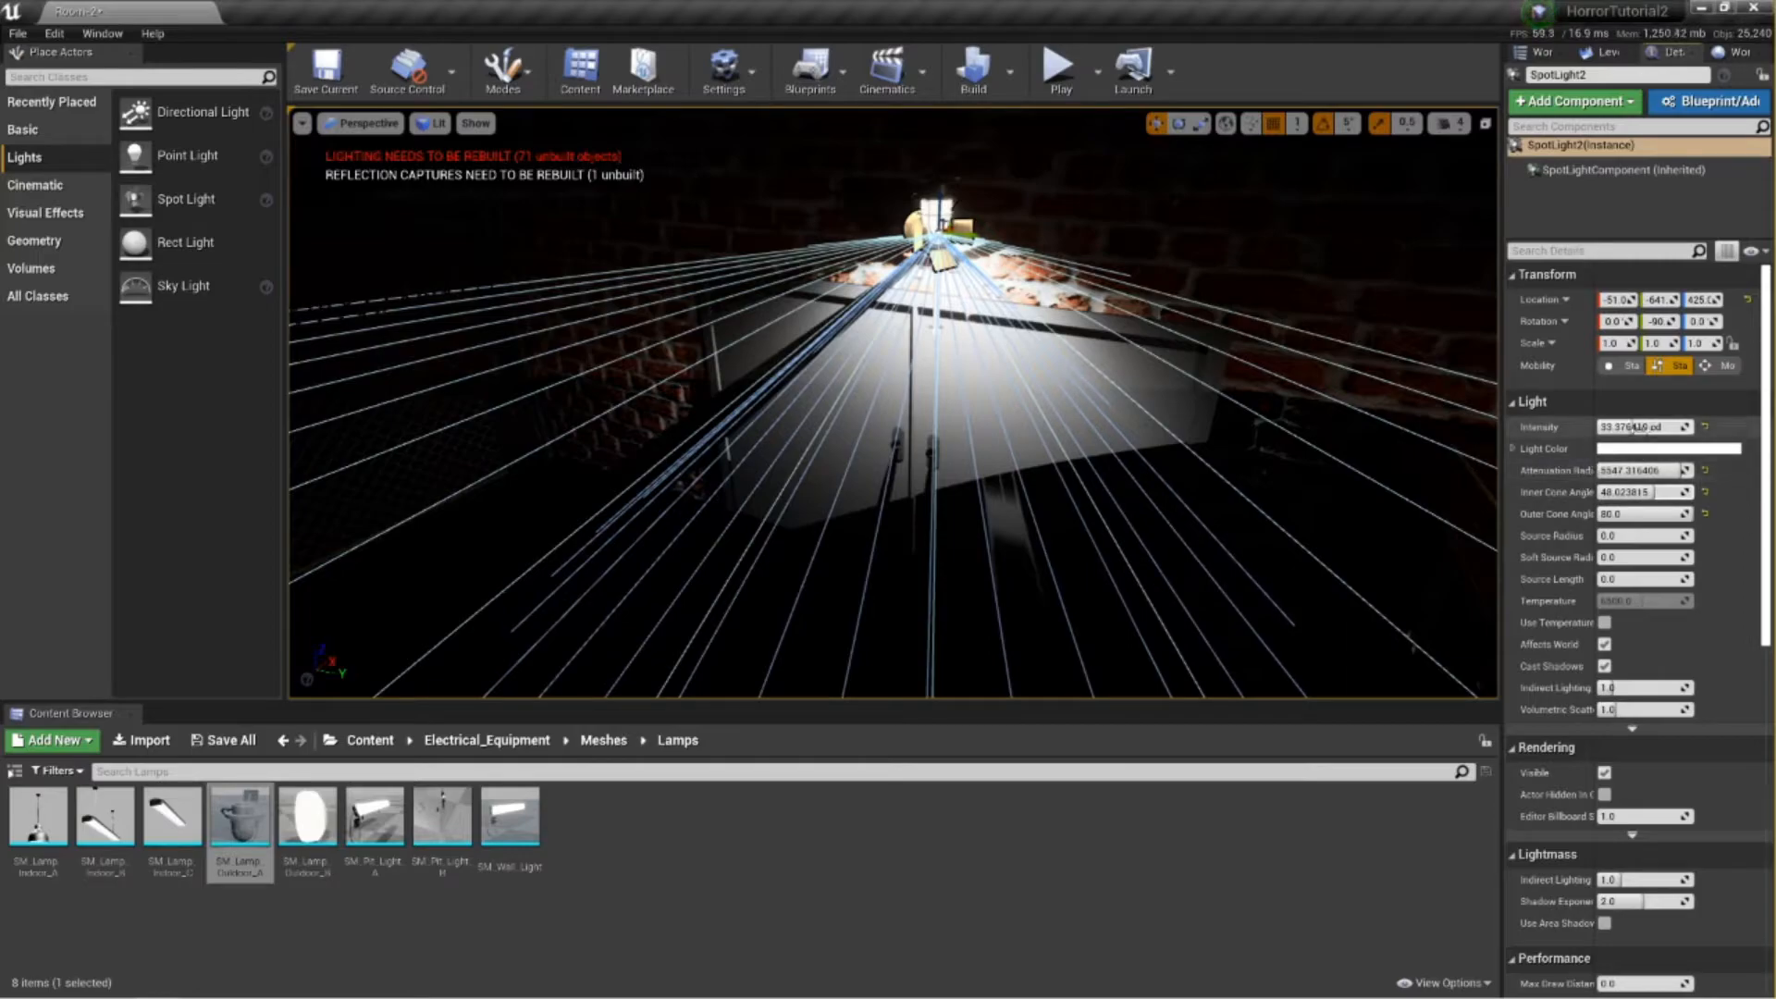
left_click_drag(1672, 426, 1691, 426)
right_click_drag(1332, 396, 1209, 380)
key("w")
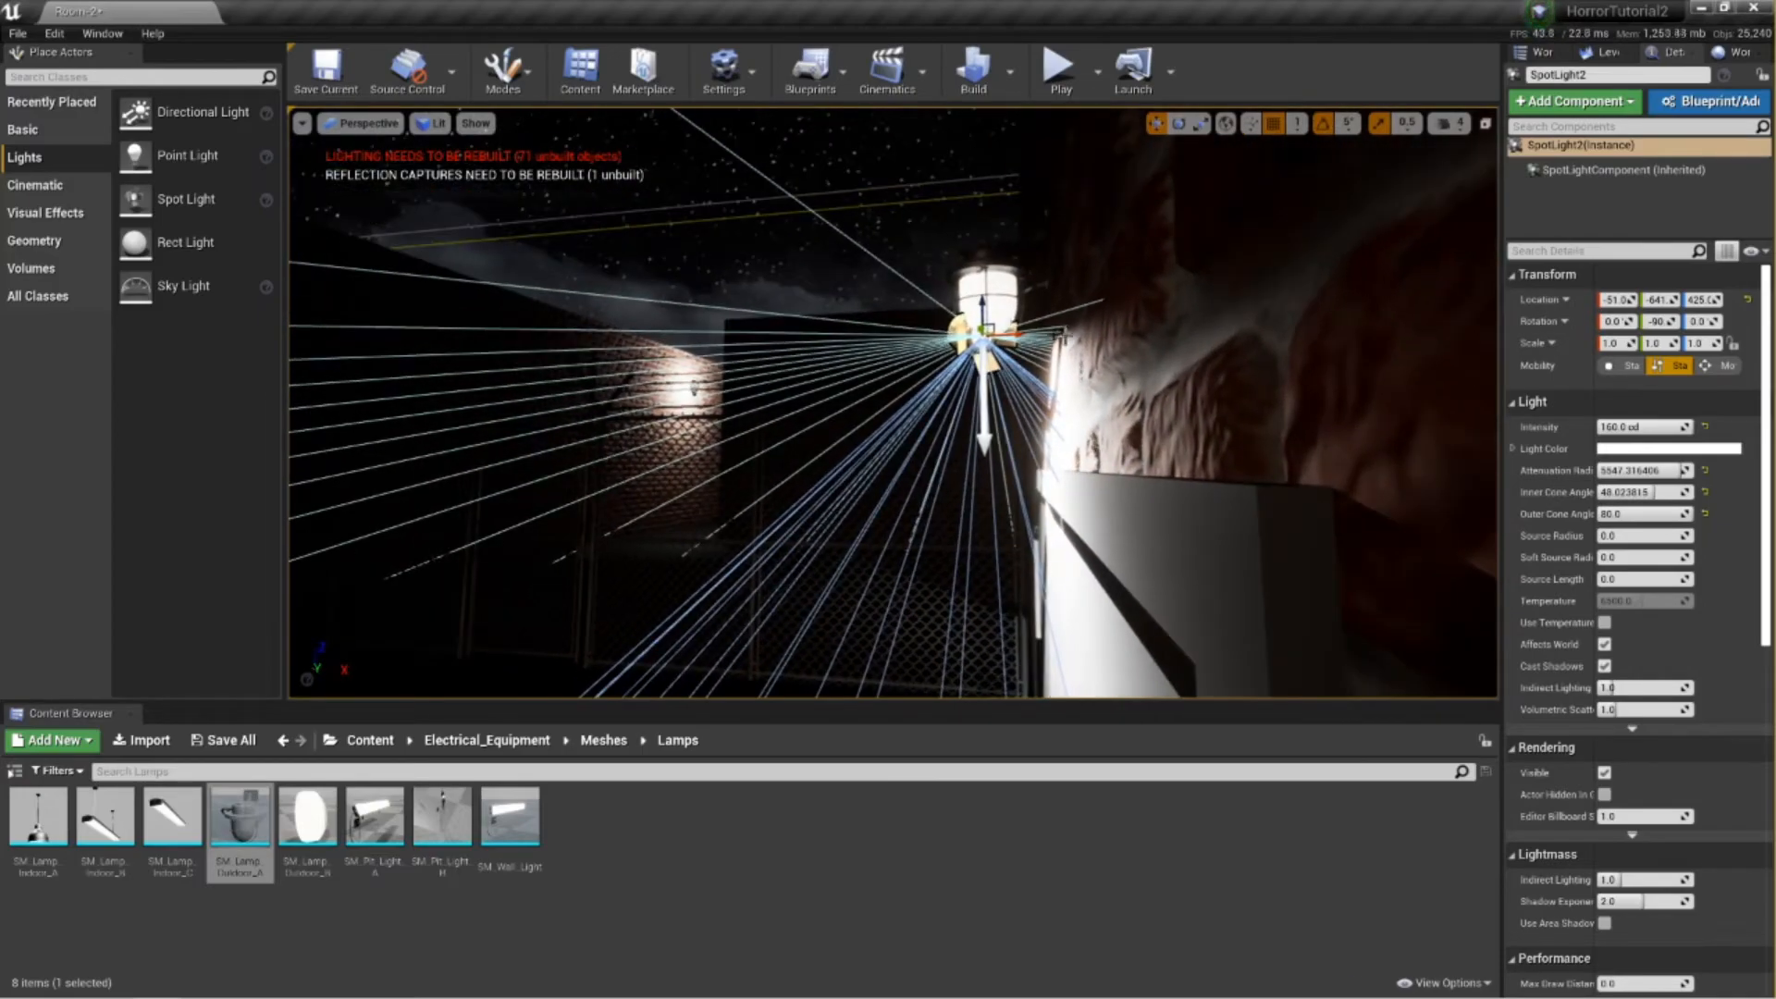
Shift the spot light slightly away from the wall and down to Z 422, and lower its intensity to about 46.3 cd.
left_click_drag(1004, 332, 964, 331)
mouse_move(1020, 371)
right_mouse_down()
mouse_move(1024, 444)
mouse_move(999, 430)
mouse_move(1020, 371)
right_mouse_up()
key("s")
key("w")
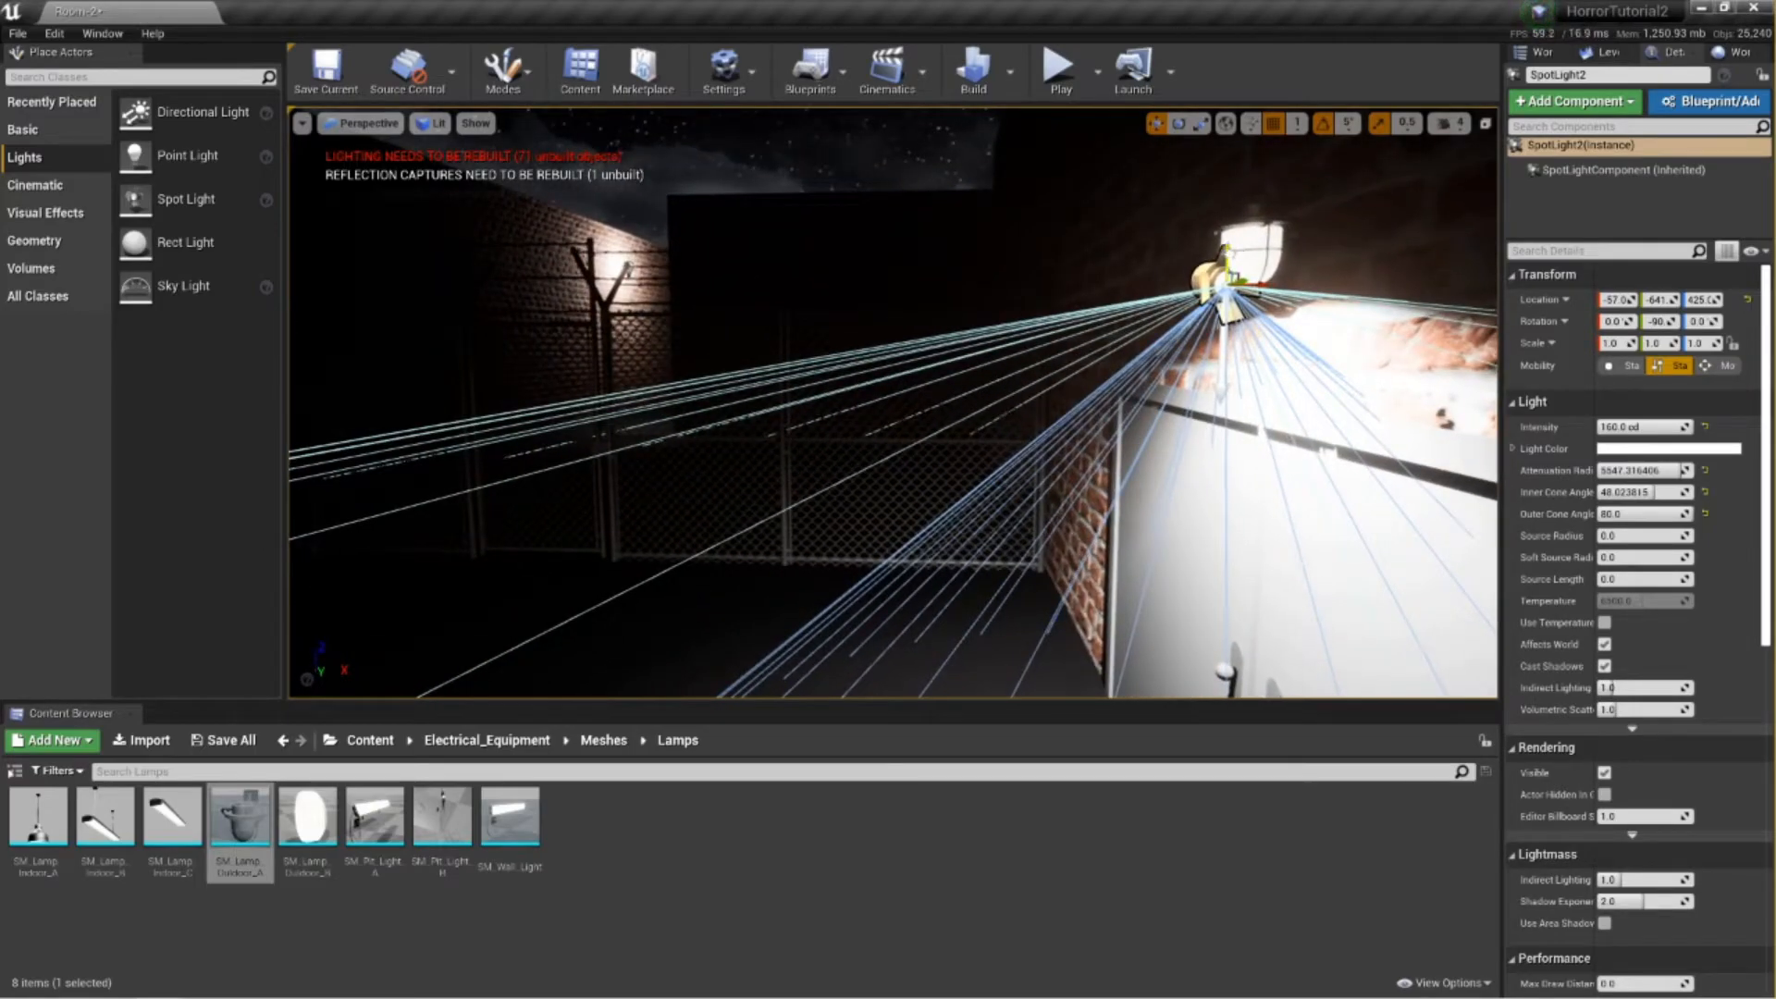
left_click_drag(1225, 259, 1226, 270)
mouse_move(857, 459)
right_mouse_down()
mouse_move(753, 467)
mouse_move(888, 477)
mouse_move(837, 476)
mouse_move(869, 490)
right_mouse_up()
key("s")
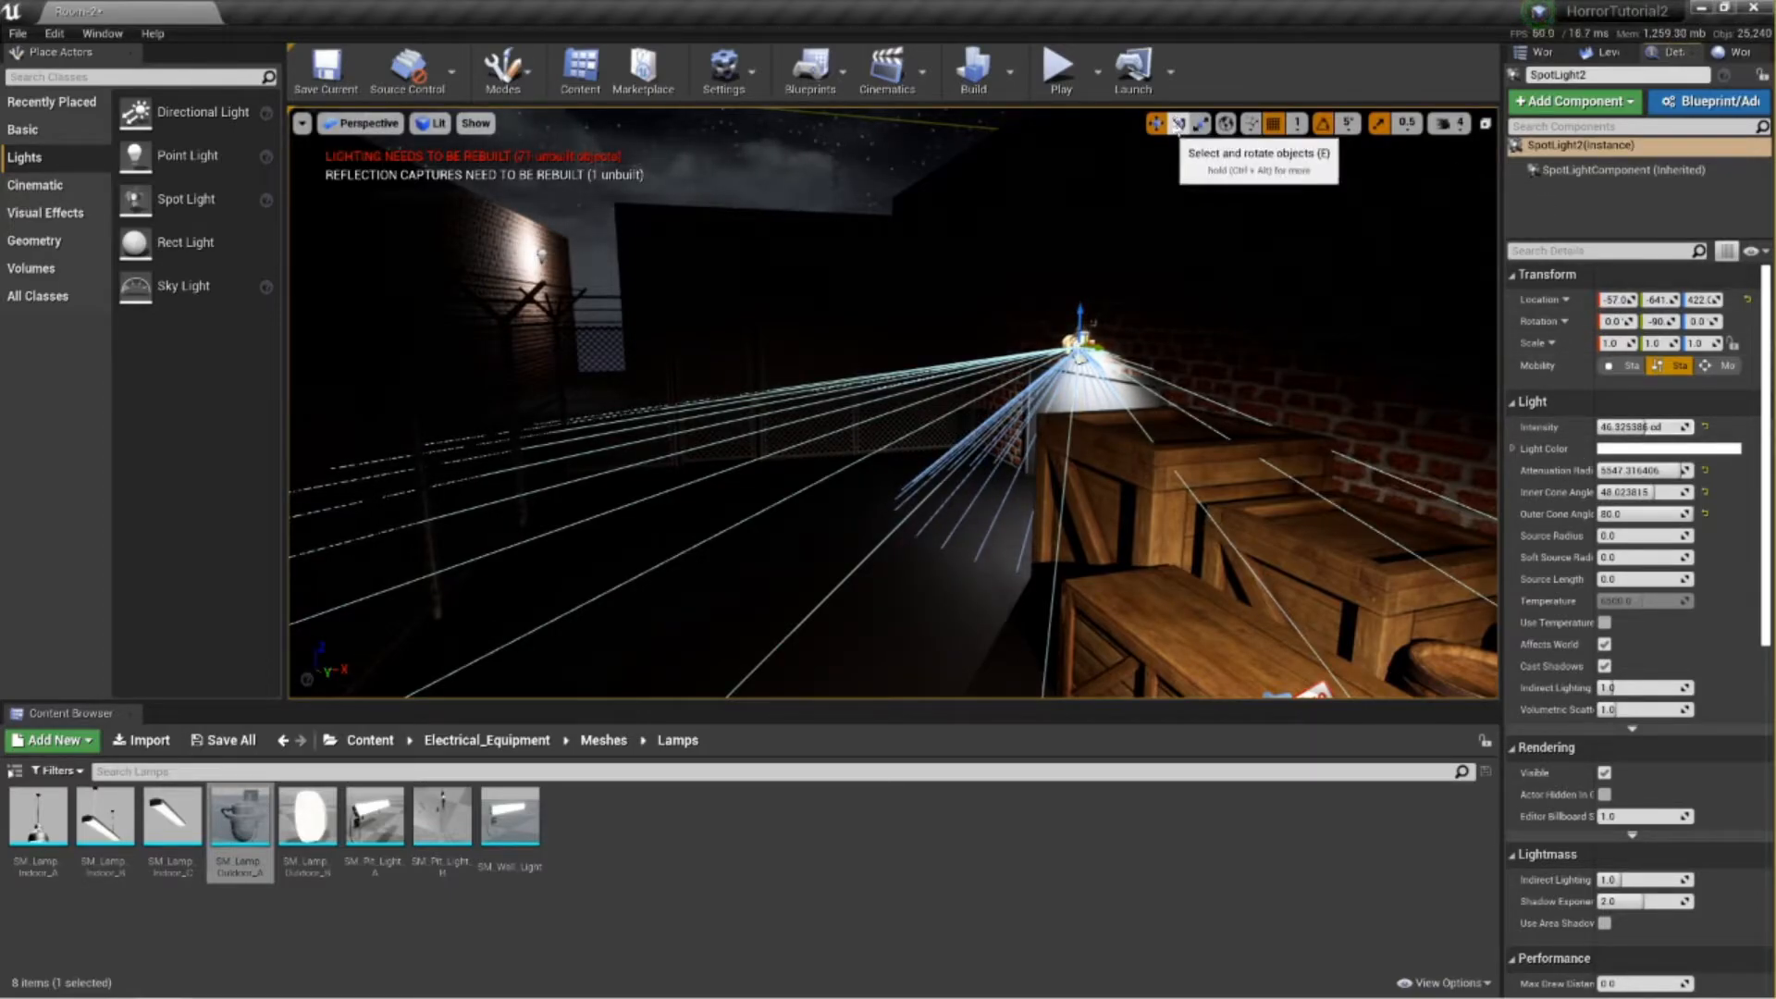
Try tilting the spot light by 10 degrees, and delete it from the level.
left_click_drag(1136, 351, 1137, 363)
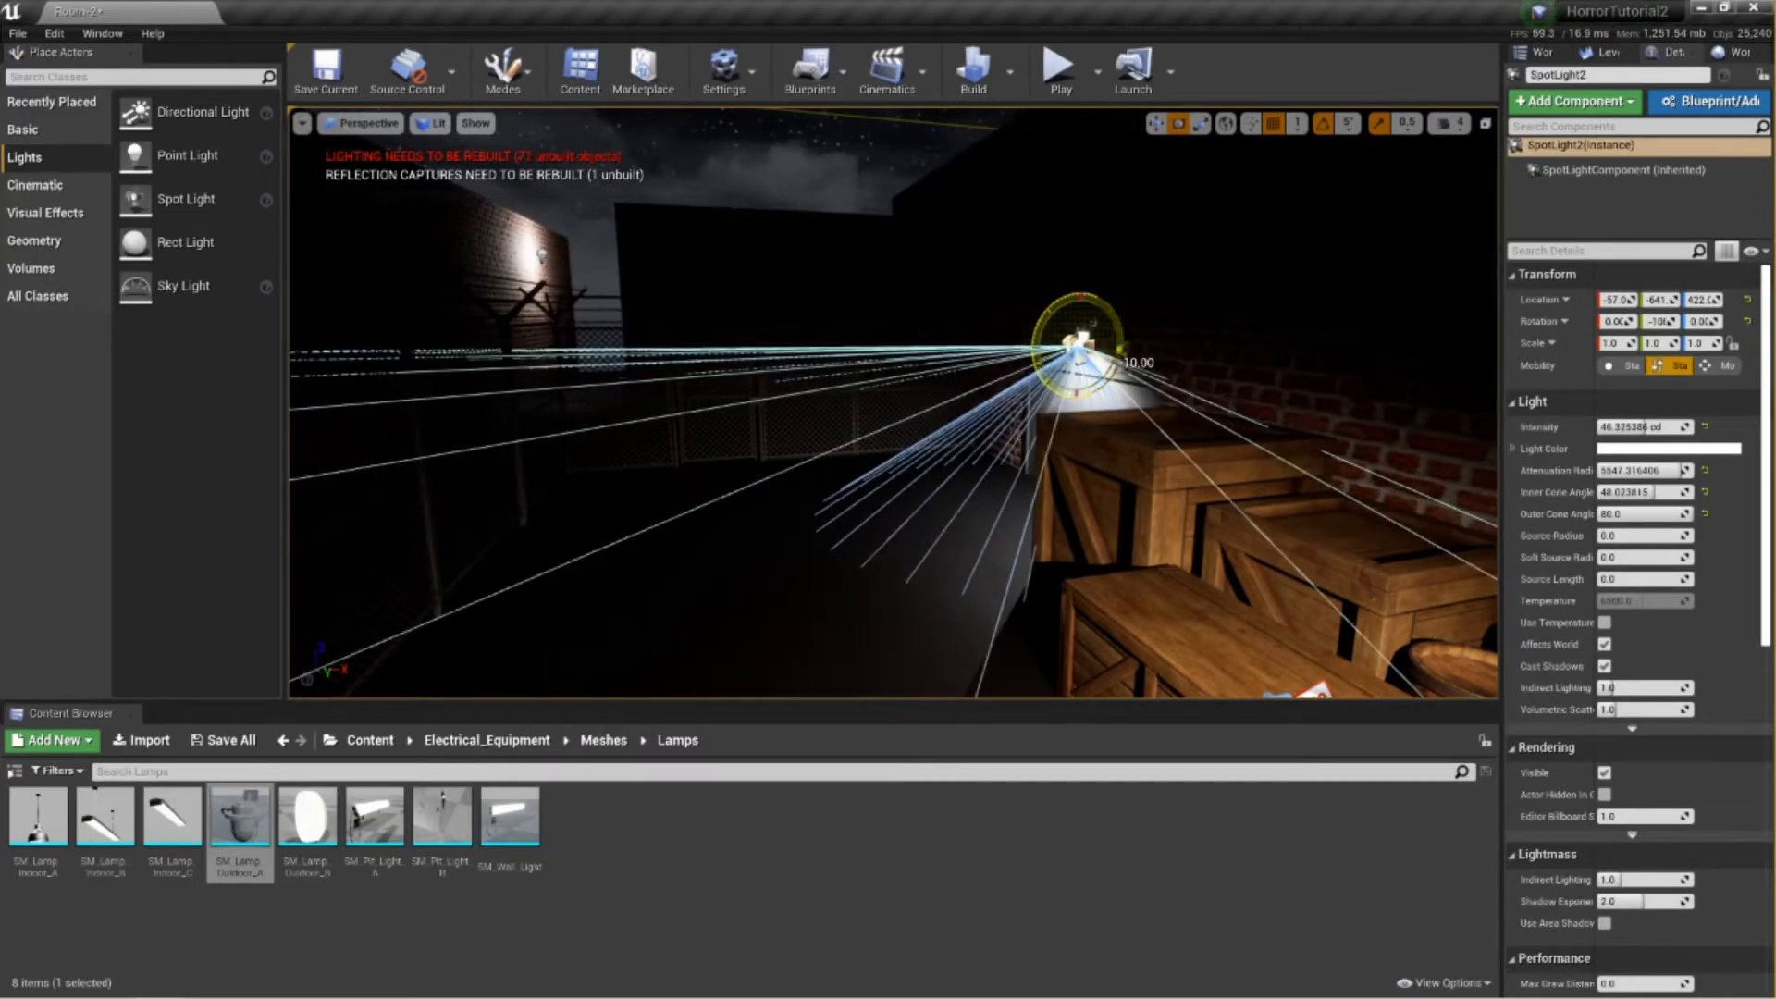
key("w")
right_click_drag(1137, 363, 1202, 370)
right_click_drag(721, 370, 869, 369)
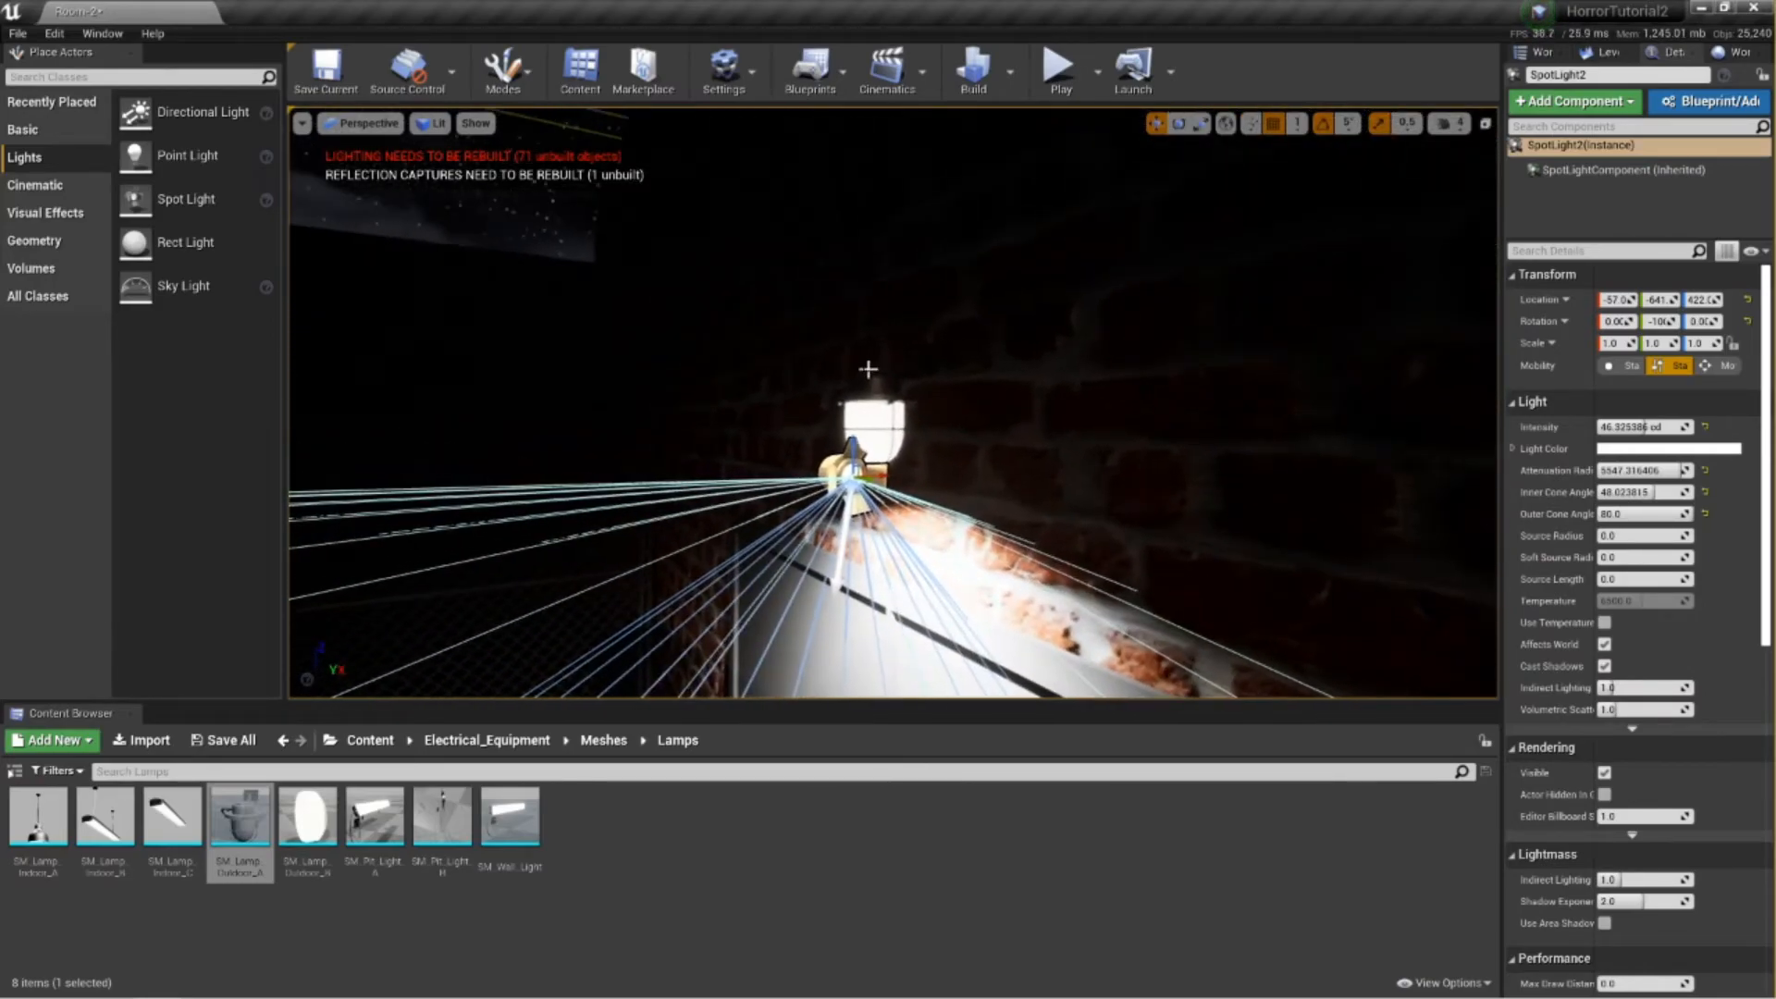
key("Delete")
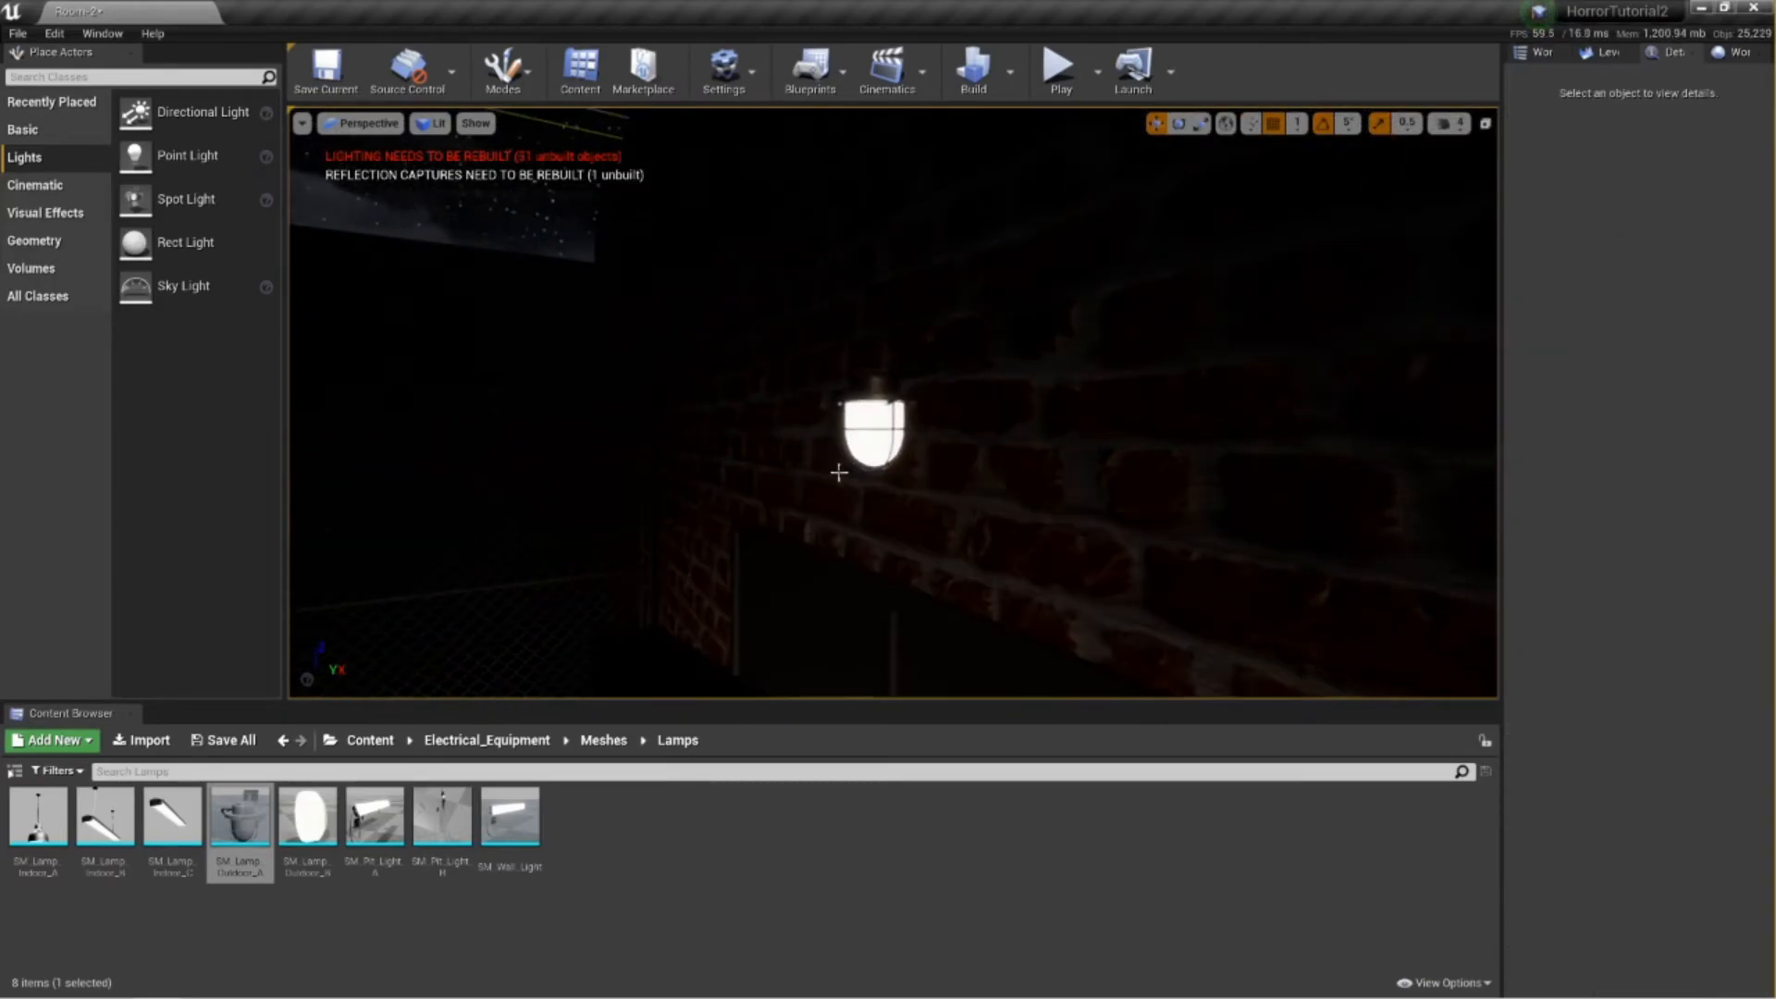
Add a point light and position it just beneath the outdoor lamp, at about X -79, Y -615, Z 423.
left_click_drag(182, 165, 795, 517)
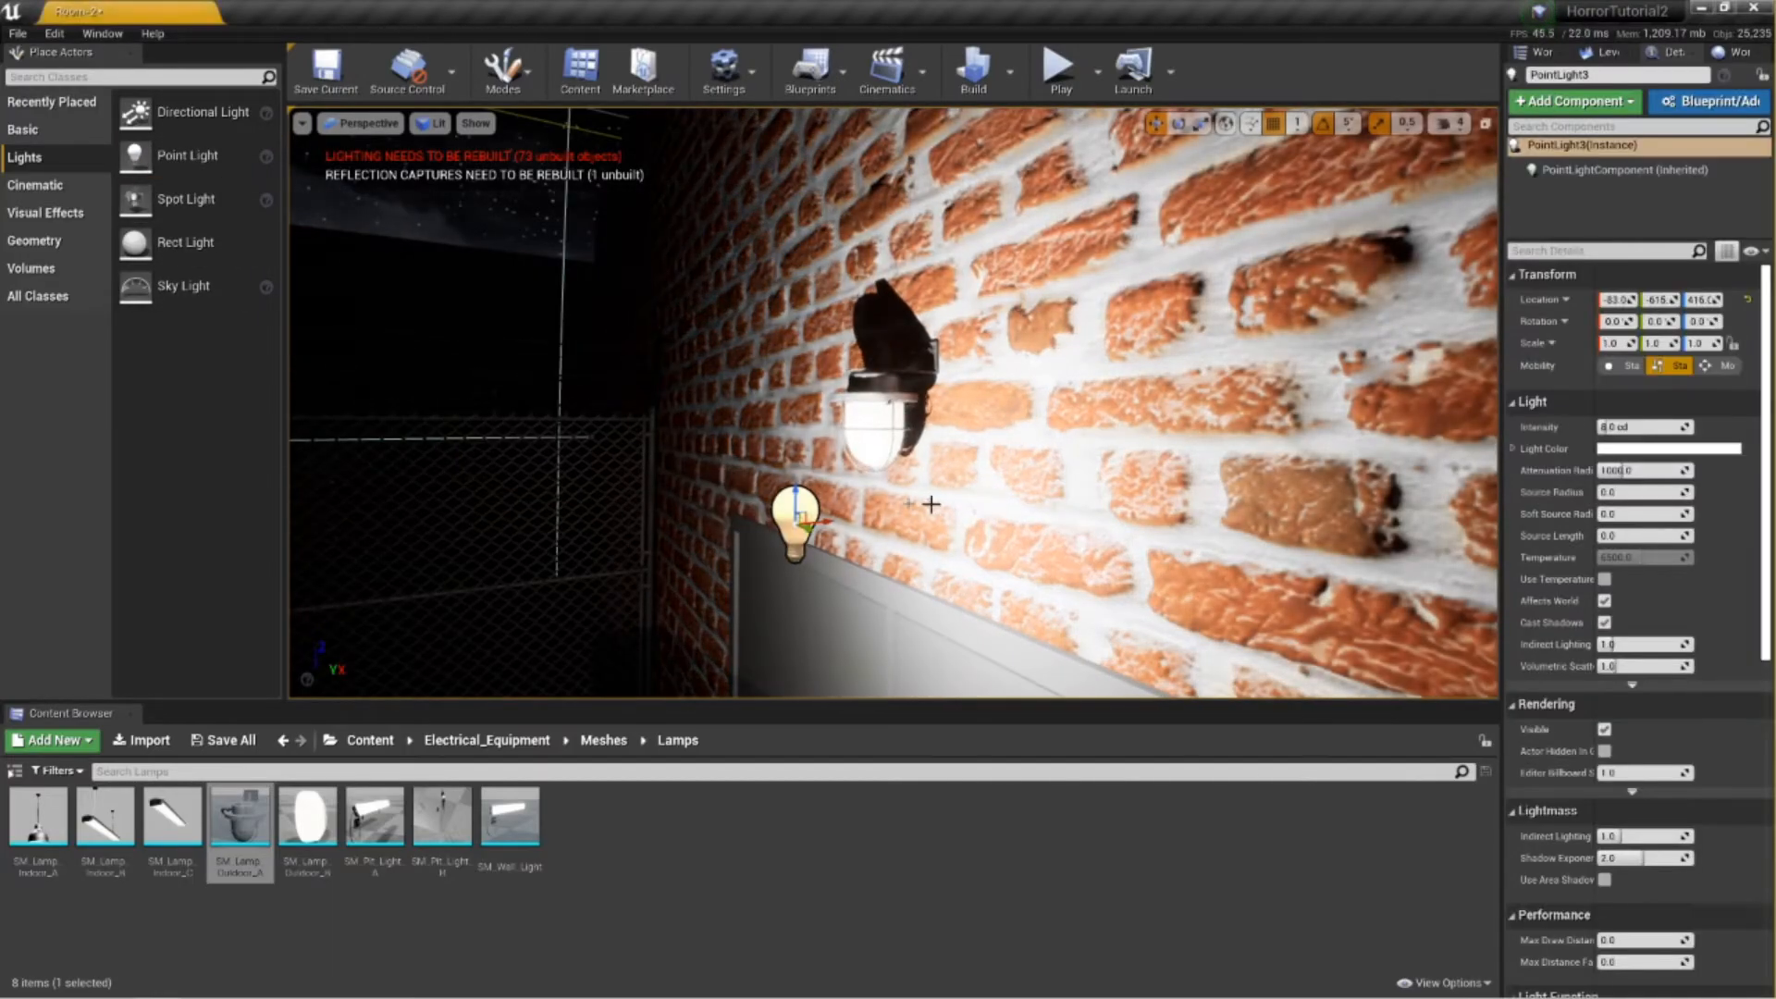
right_click_drag(803, 504, 810, 504)
left_click_drag(776, 512, 822, 492)
right_click_drag(822, 492, 719, 573)
key("s")
mouse_move(1050, 508)
right_mouse_down()
mouse_move(1013, 498)
mouse_move(1045, 494)
mouse_move(1031, 487)
right_mouse_up()
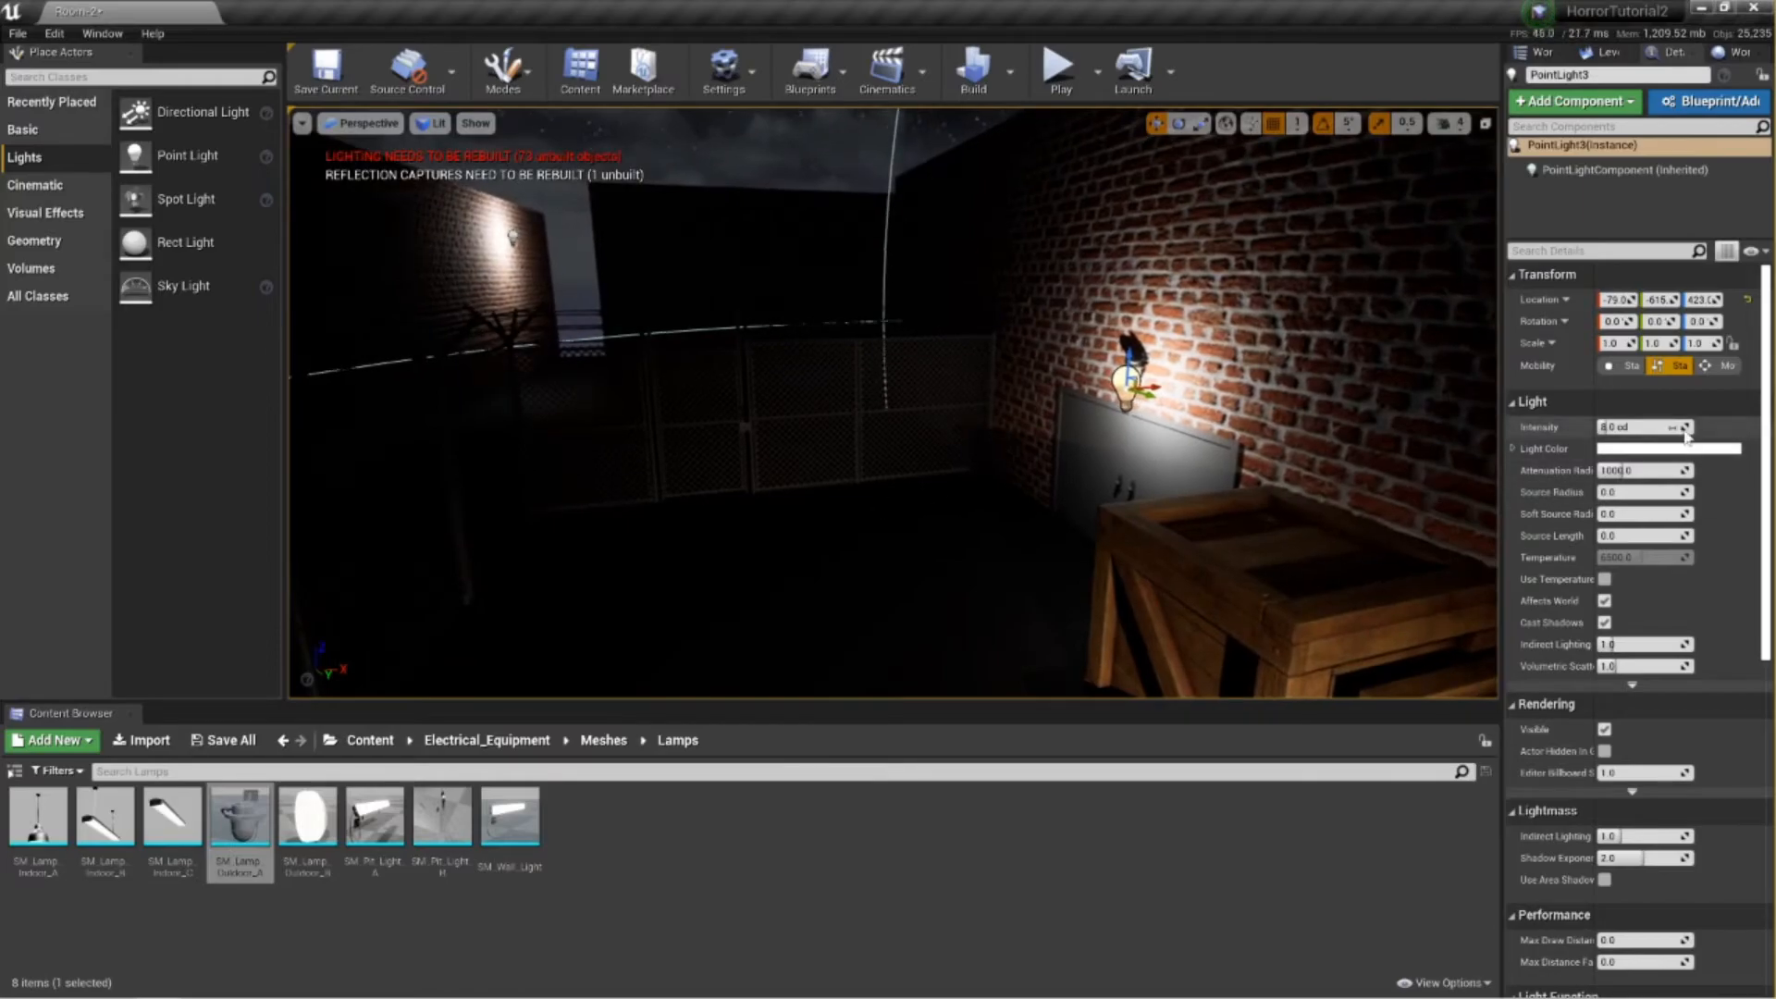
Set the point light's intensity to 50 cd and move it away from the brick wall to about X -343, Z 397.
mouse_move(1637, 427)
left_mouse_down()
mouse_move(1669, 426)
mouse_move(1635, 426)
left_mouse_up()
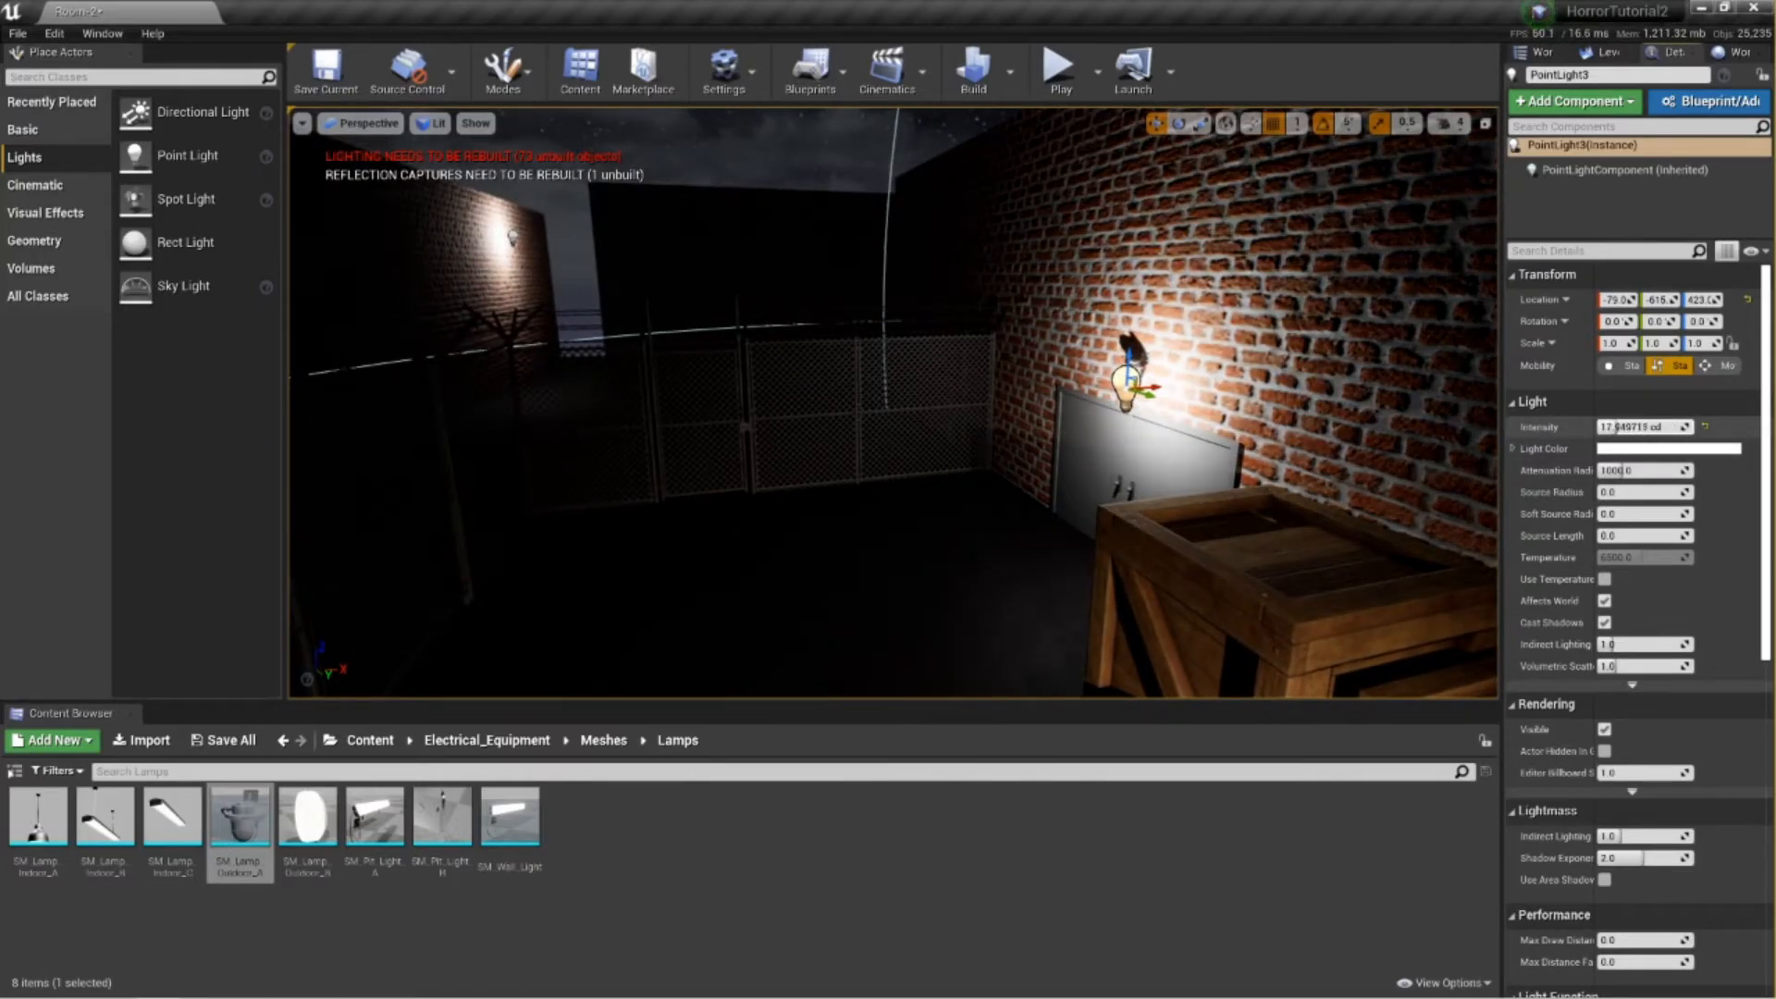
left_click(1642, 427)
type("50")
key("Return")
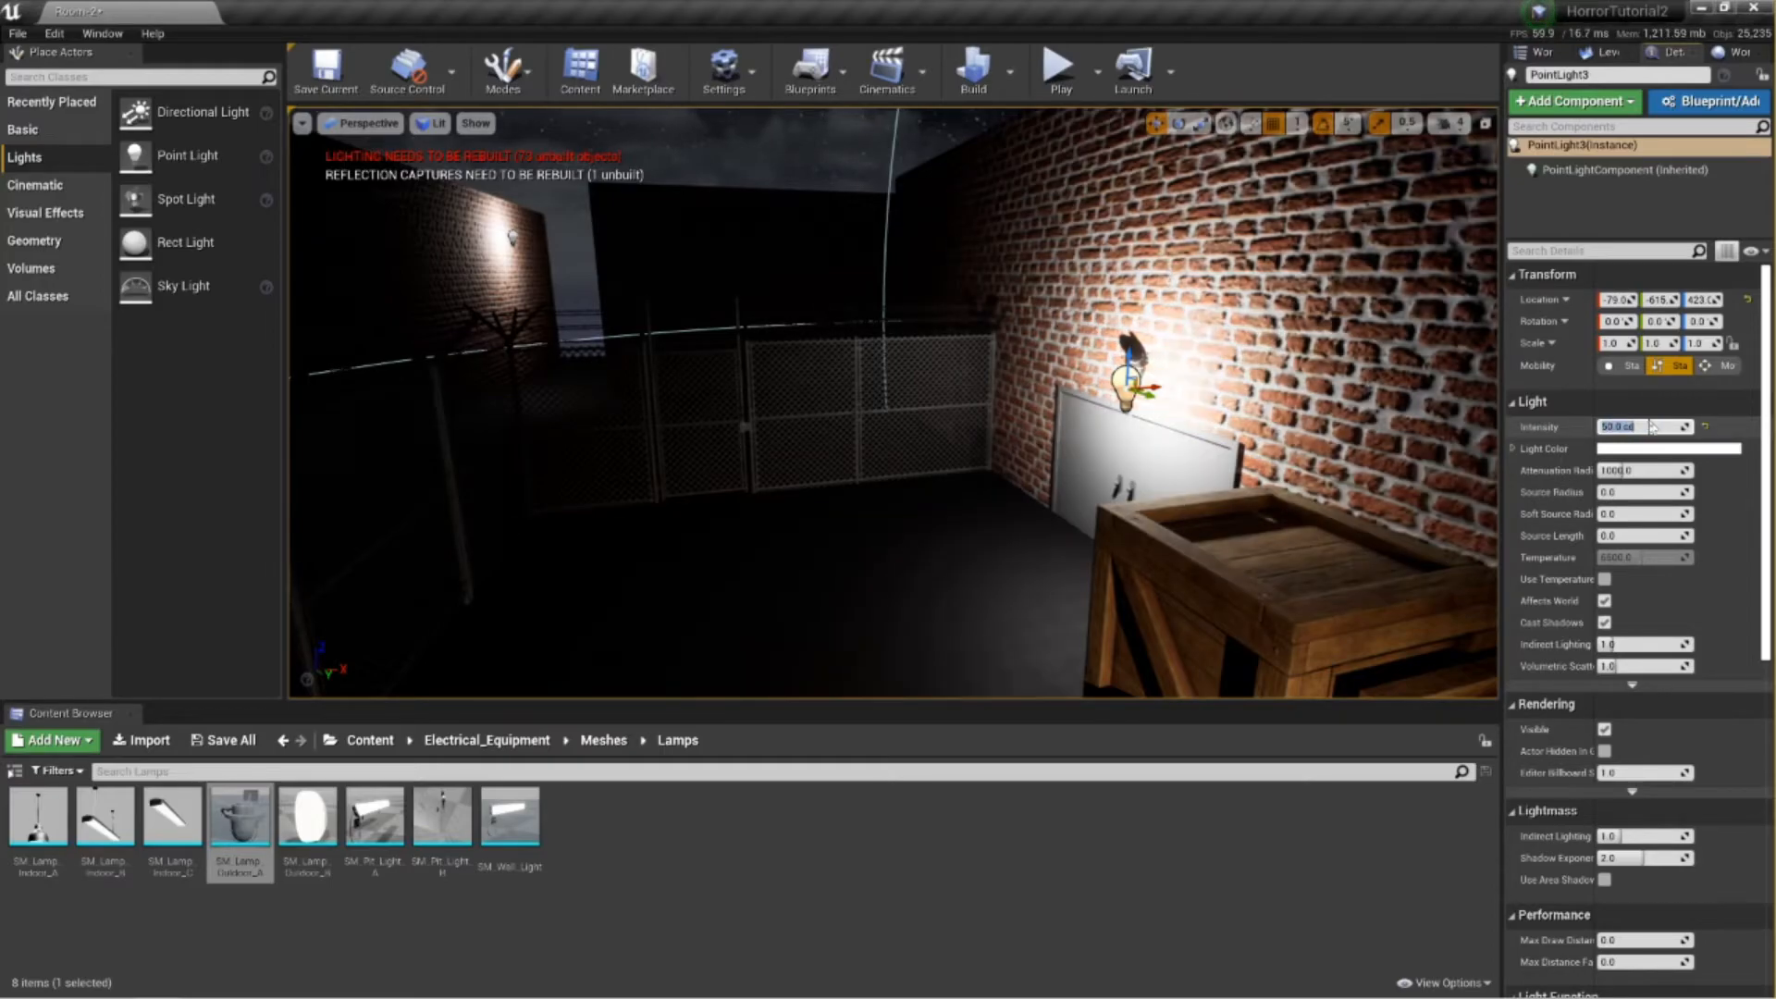
left_click_drag(1166, 374, 993, 424)
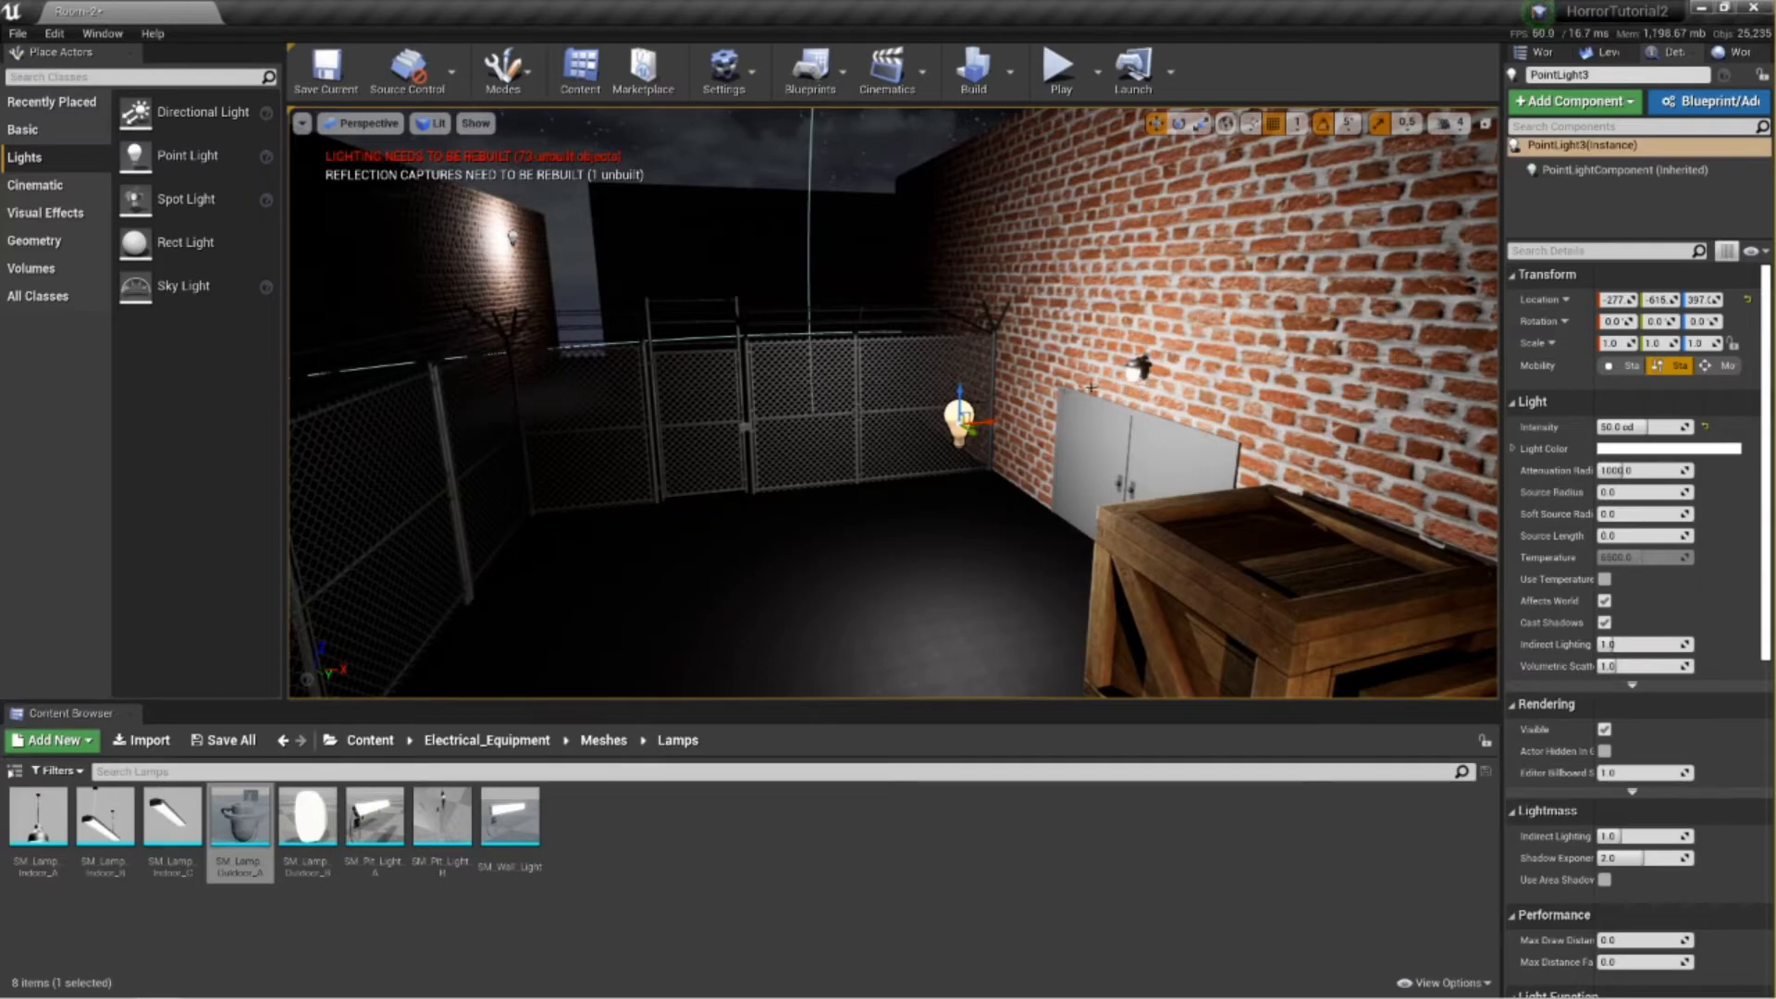
left_click_drag(984, 423, 930, 427)
Move the existing spot light above the single door along the wall lamp to about X -421.
right_click_drag(931, 428, 1133, 531)
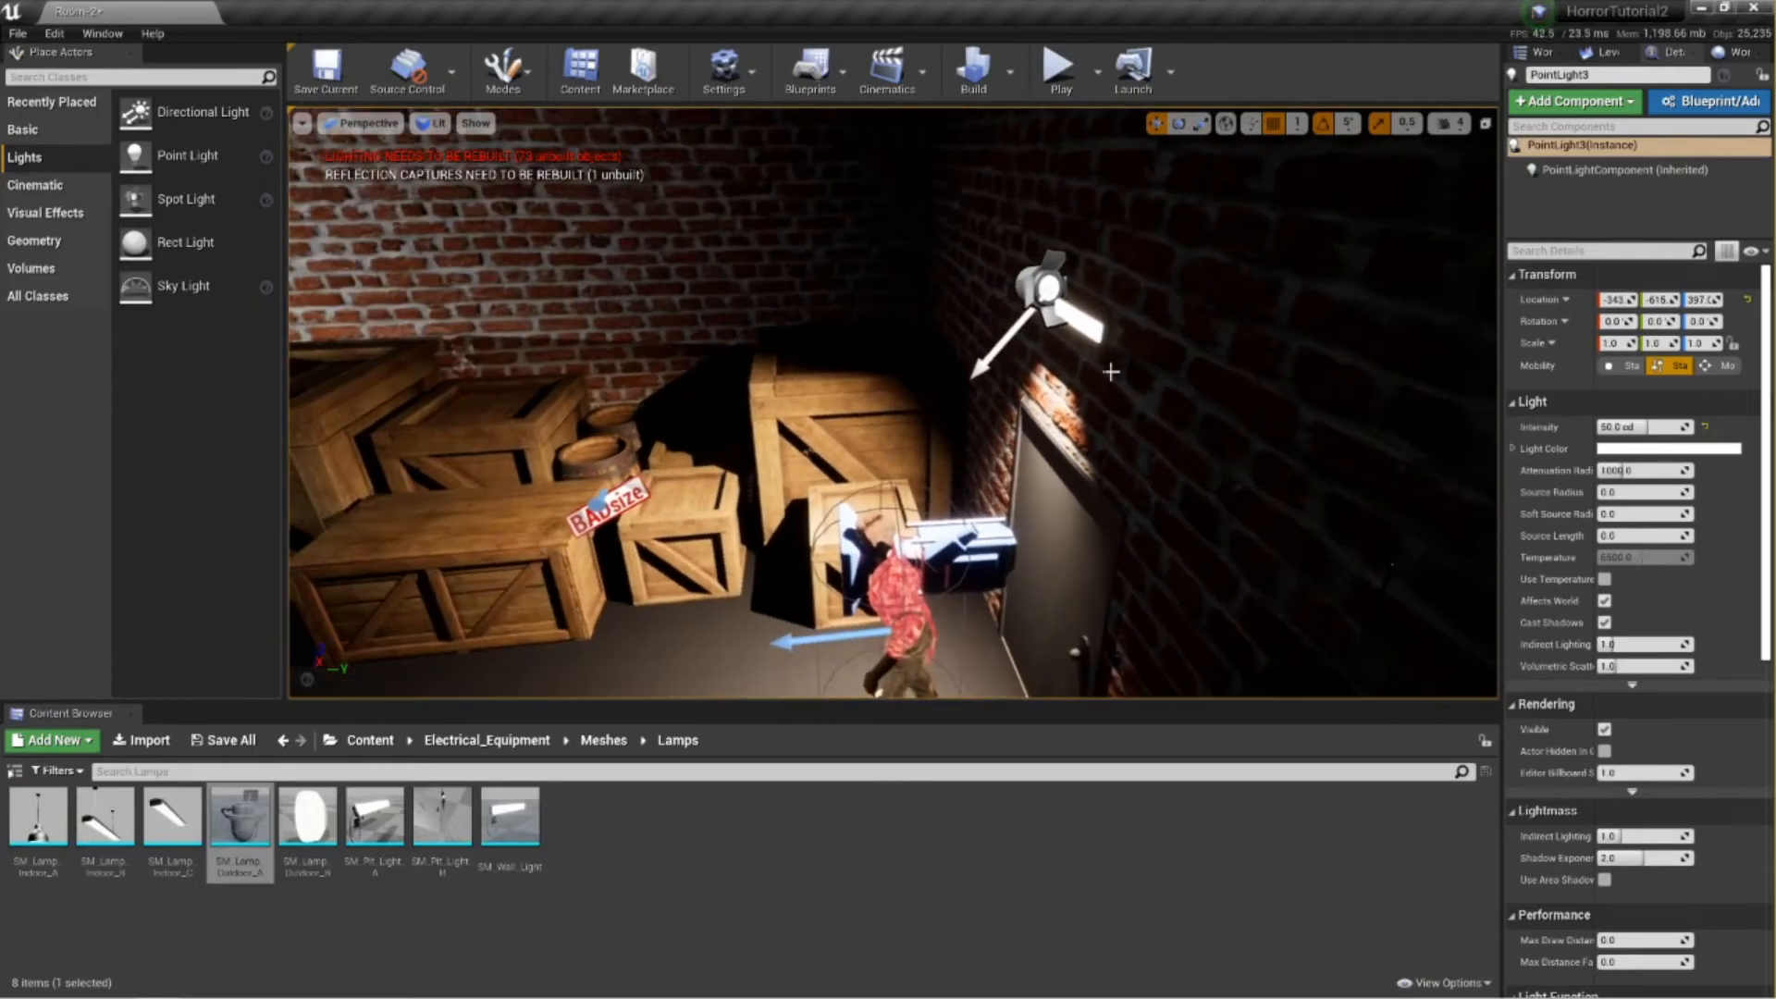
right_click_drag(1063, 431, 1219, 418)
left_click(949, 303)
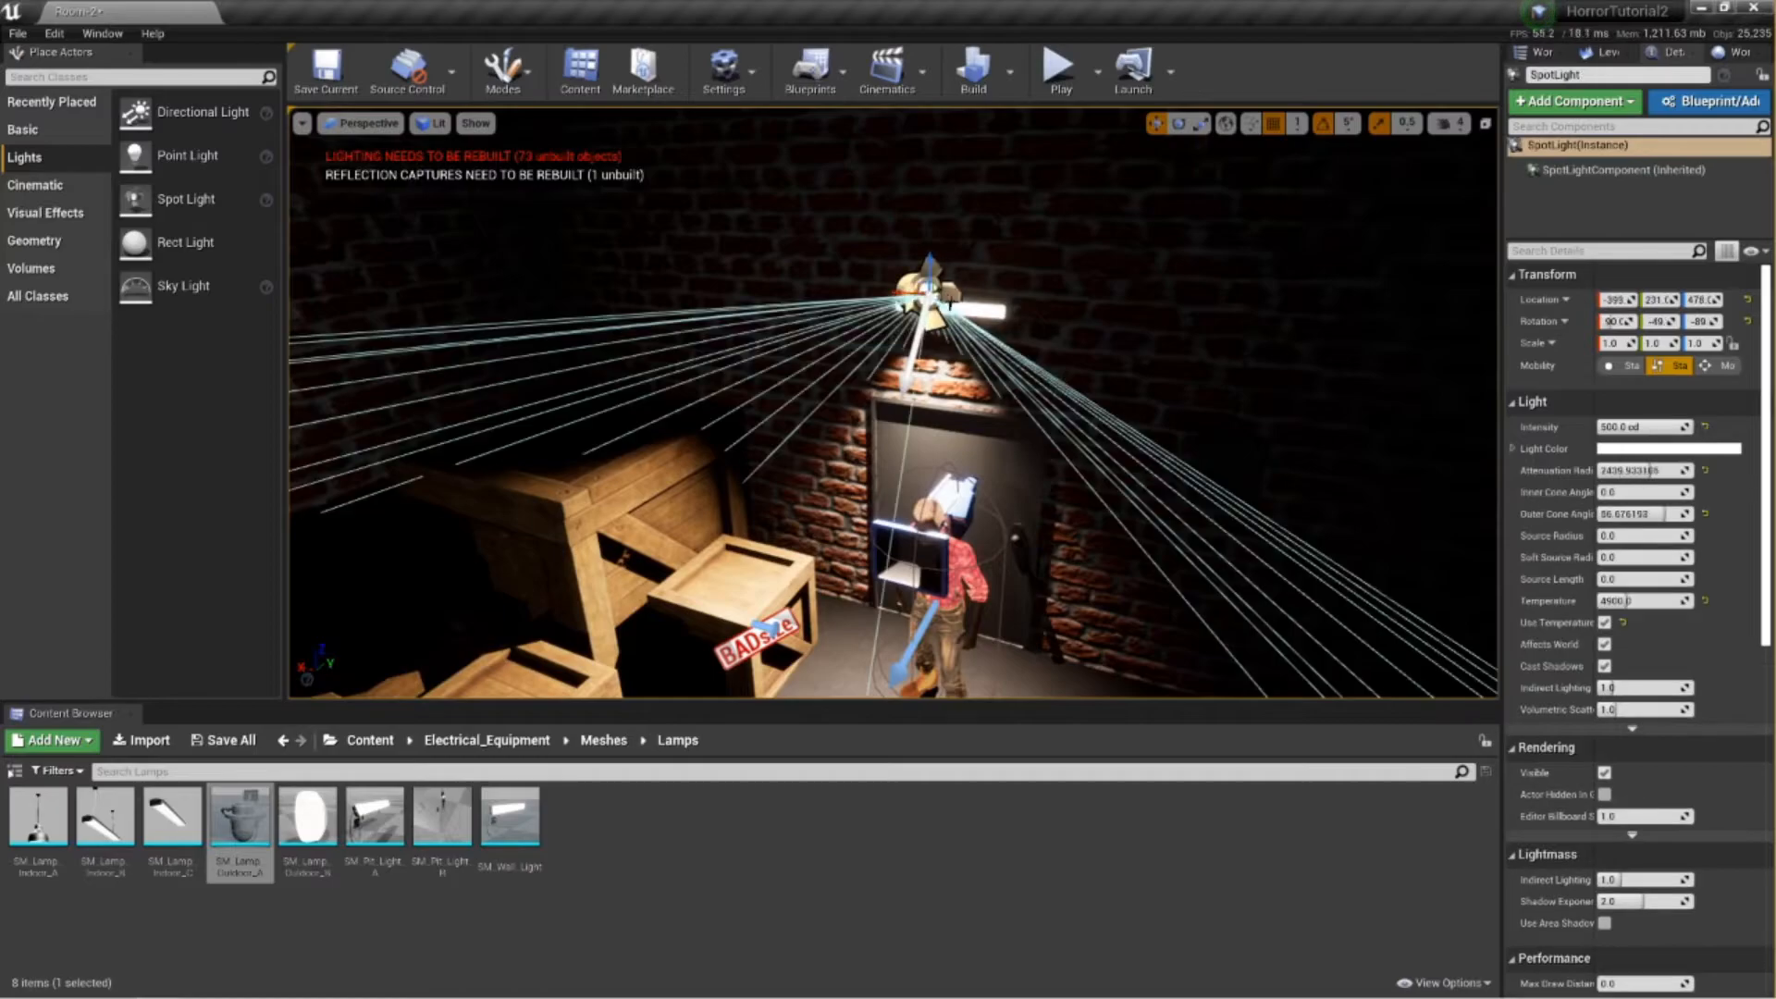
left_click_drag(896, 292, 928, 294)
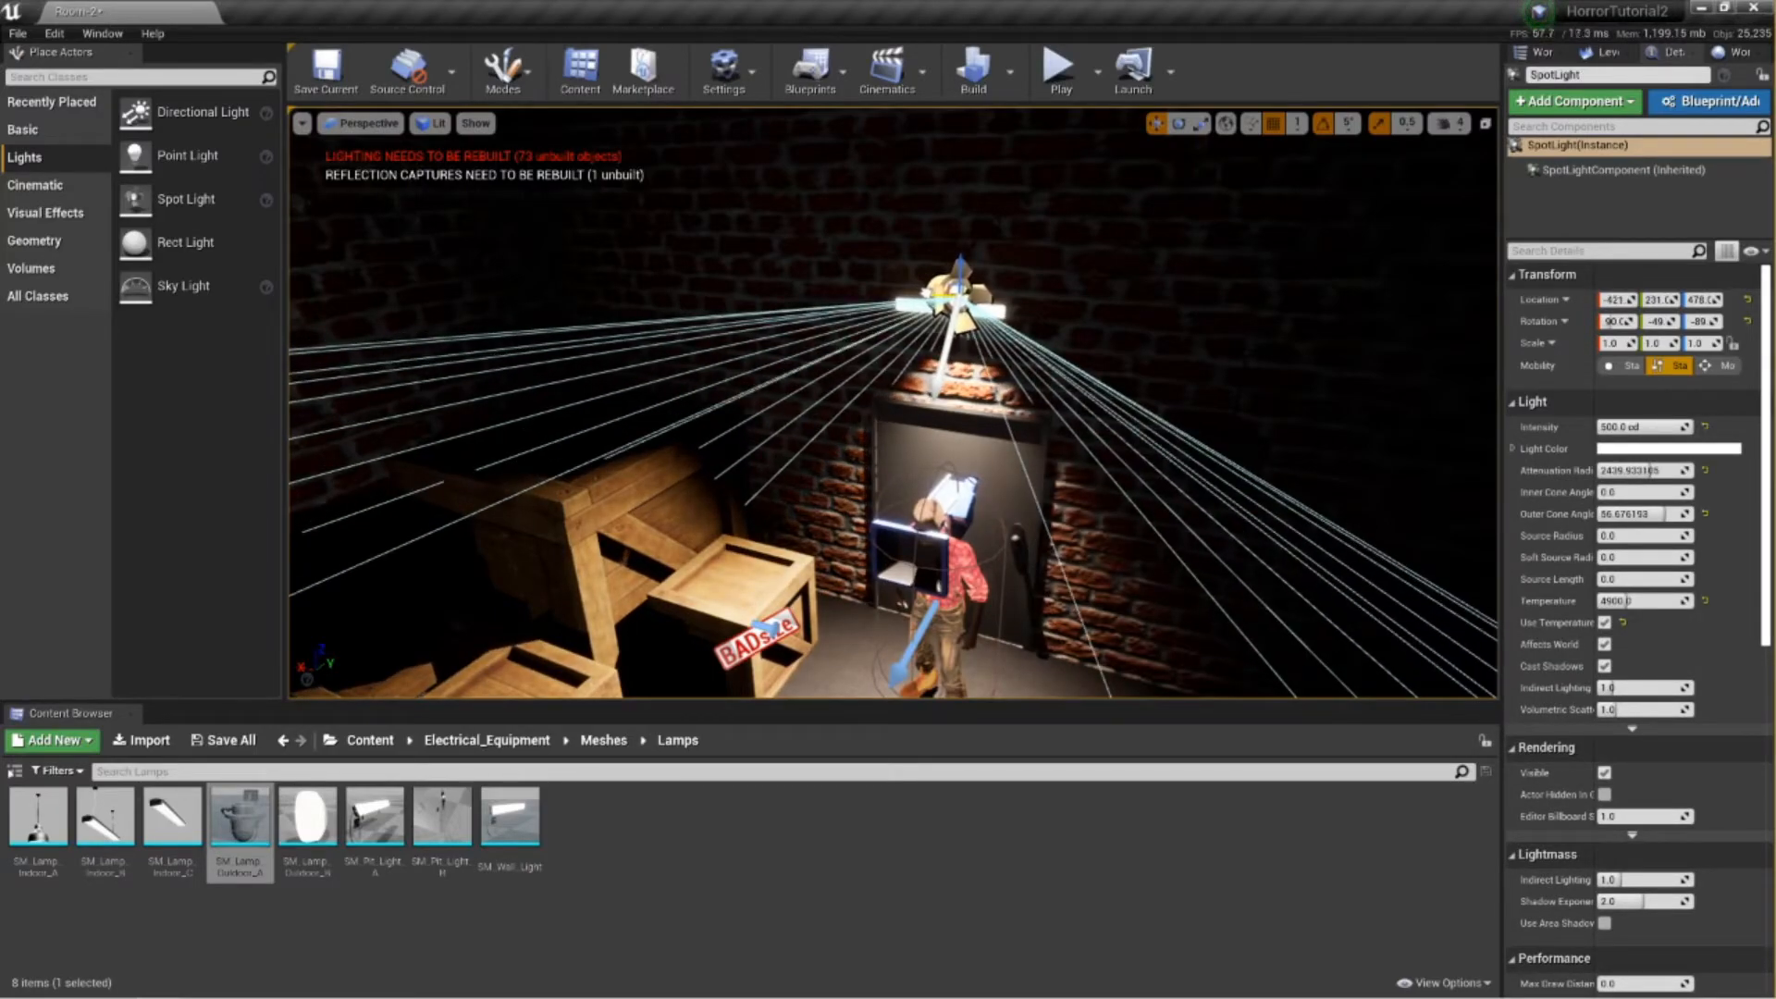
mouse_move(803, 392)
right_mouse_down()
mouse_move(490, 381)
mouse_move(786, 387)
mouse_move(795, 370)
right_mouse_up()
scroll(881, 470, "down", 5)
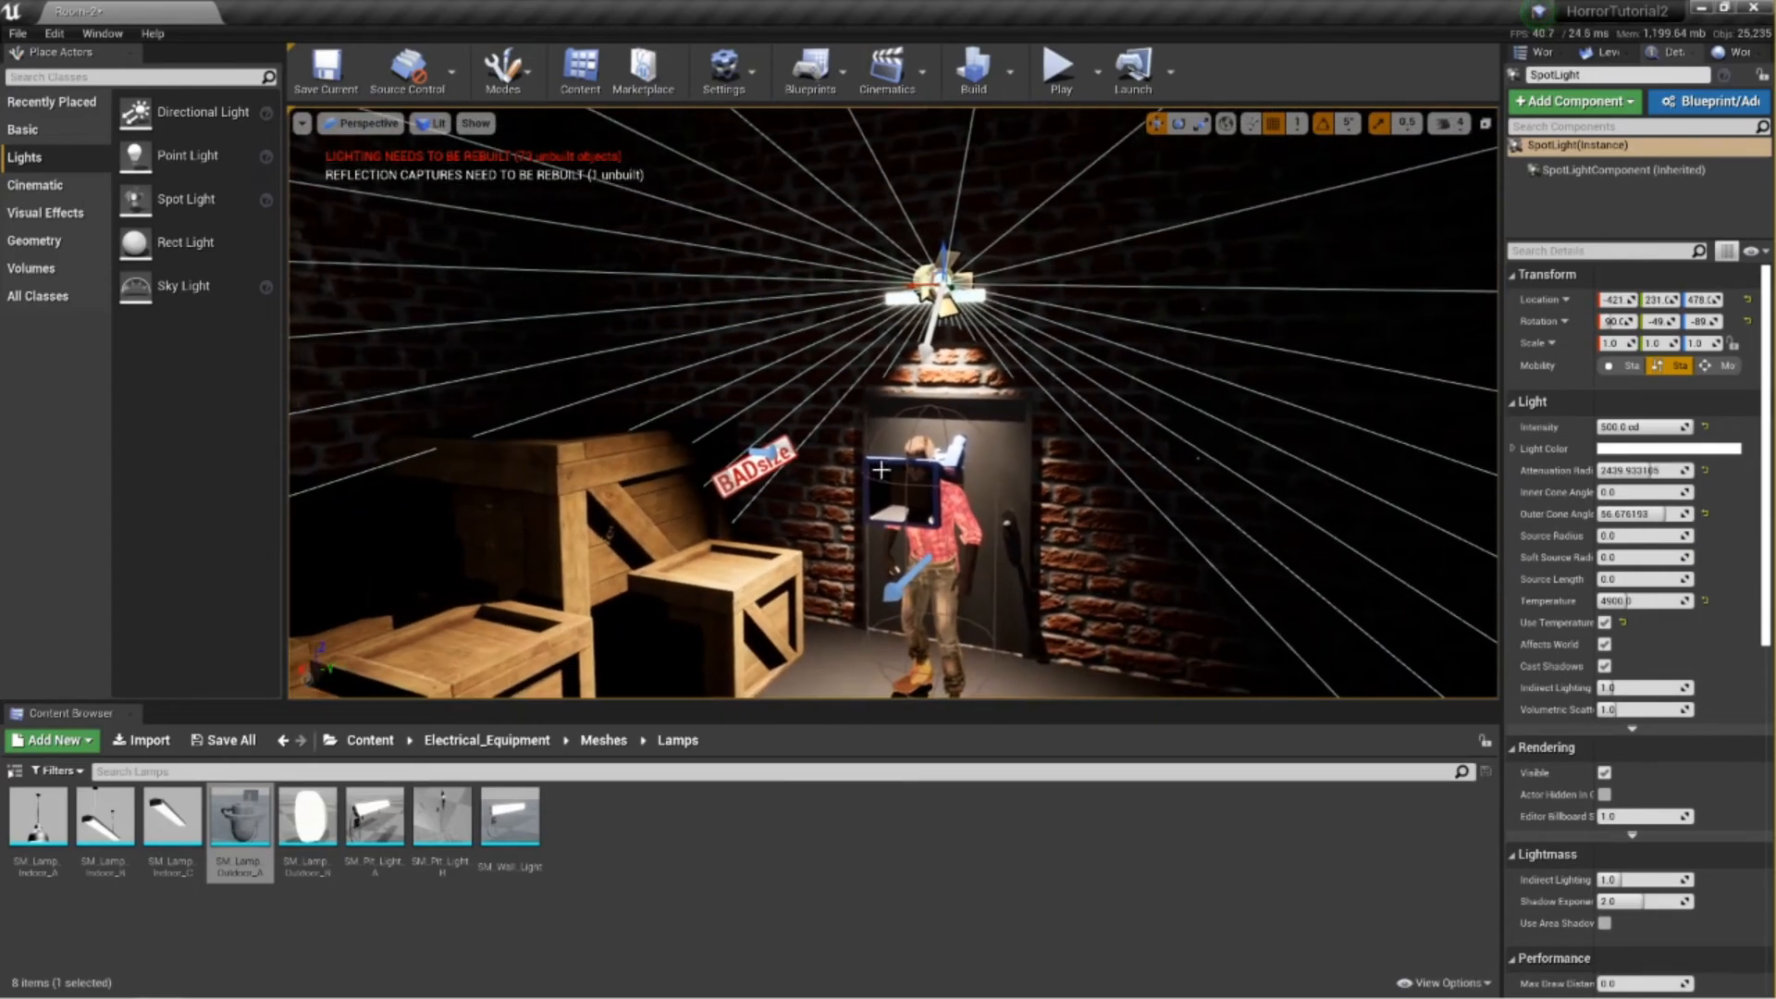
Reposition the point light over the fenced yard in front of the double doors, at about Y -687, Z 444.
left_click(1110, 538)
right_click_drag(1109, 538, 573, 629)
right_click_drag(1192, 481, 1192, 401)
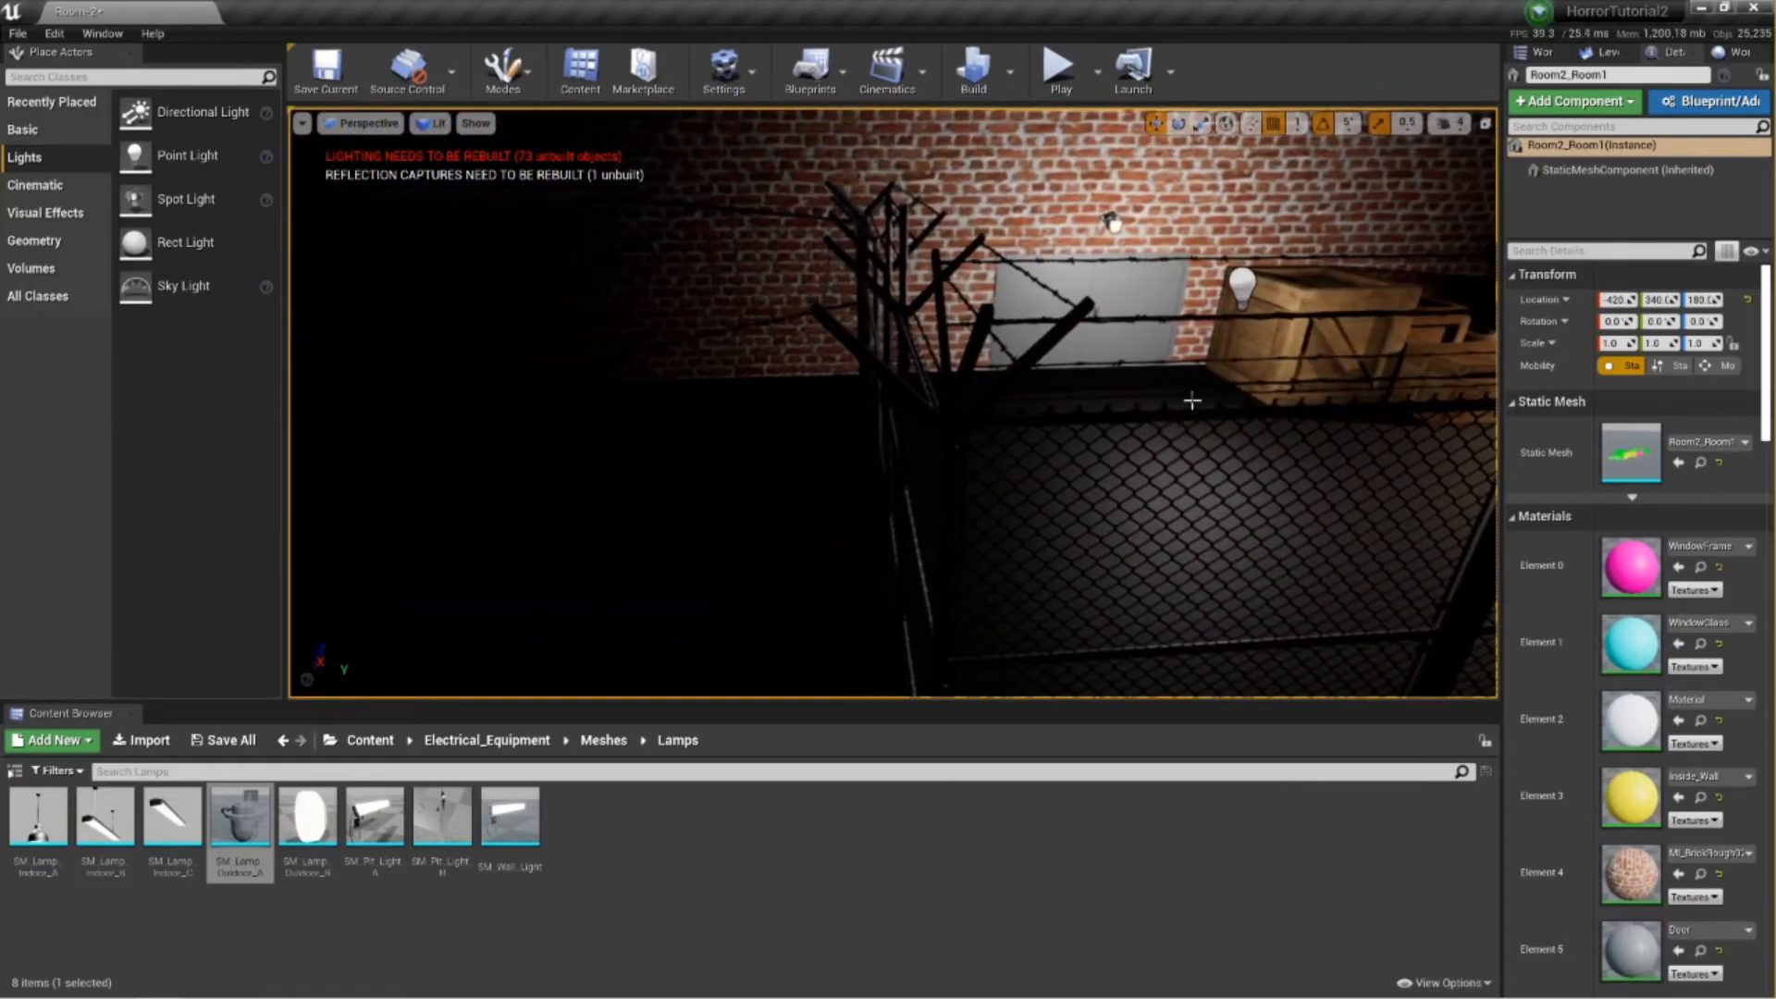
left_click(1240, 289)
left_click_drag(1284, 294, 1027, 293)
right_click_drag(1026, 293, 985, 382)
key("w")
key("s")
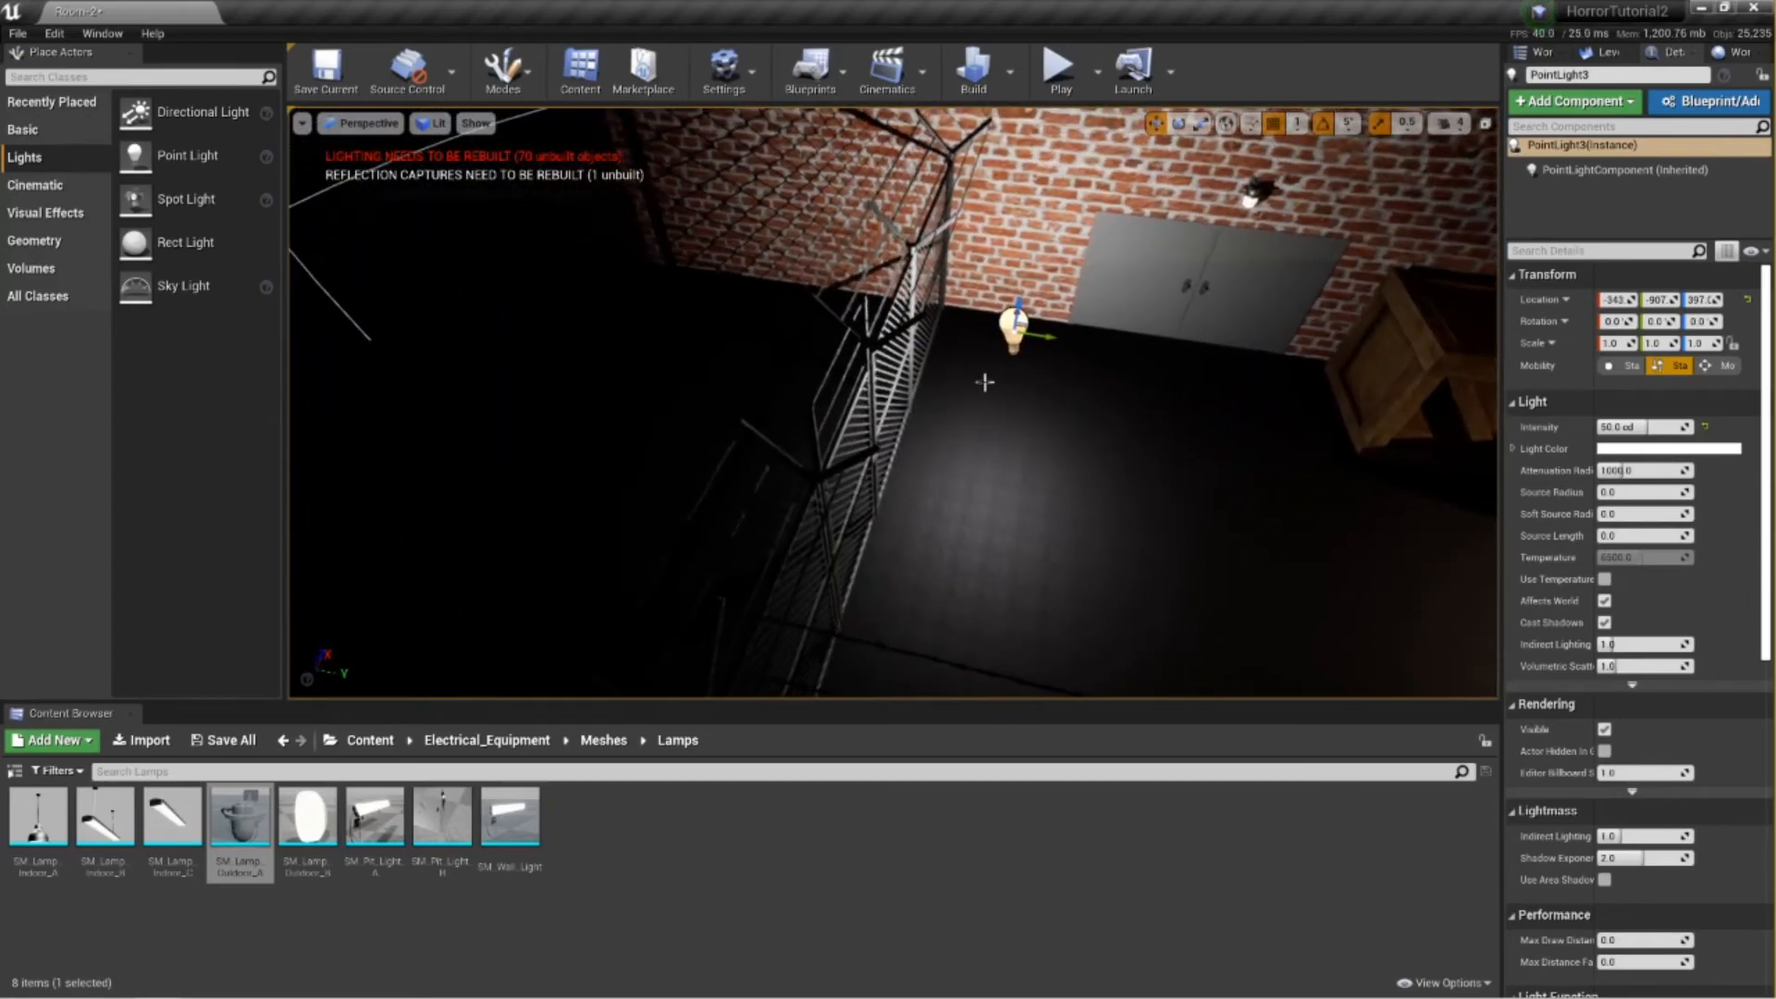
left_click_drag(1045, 336, 1328, 330)
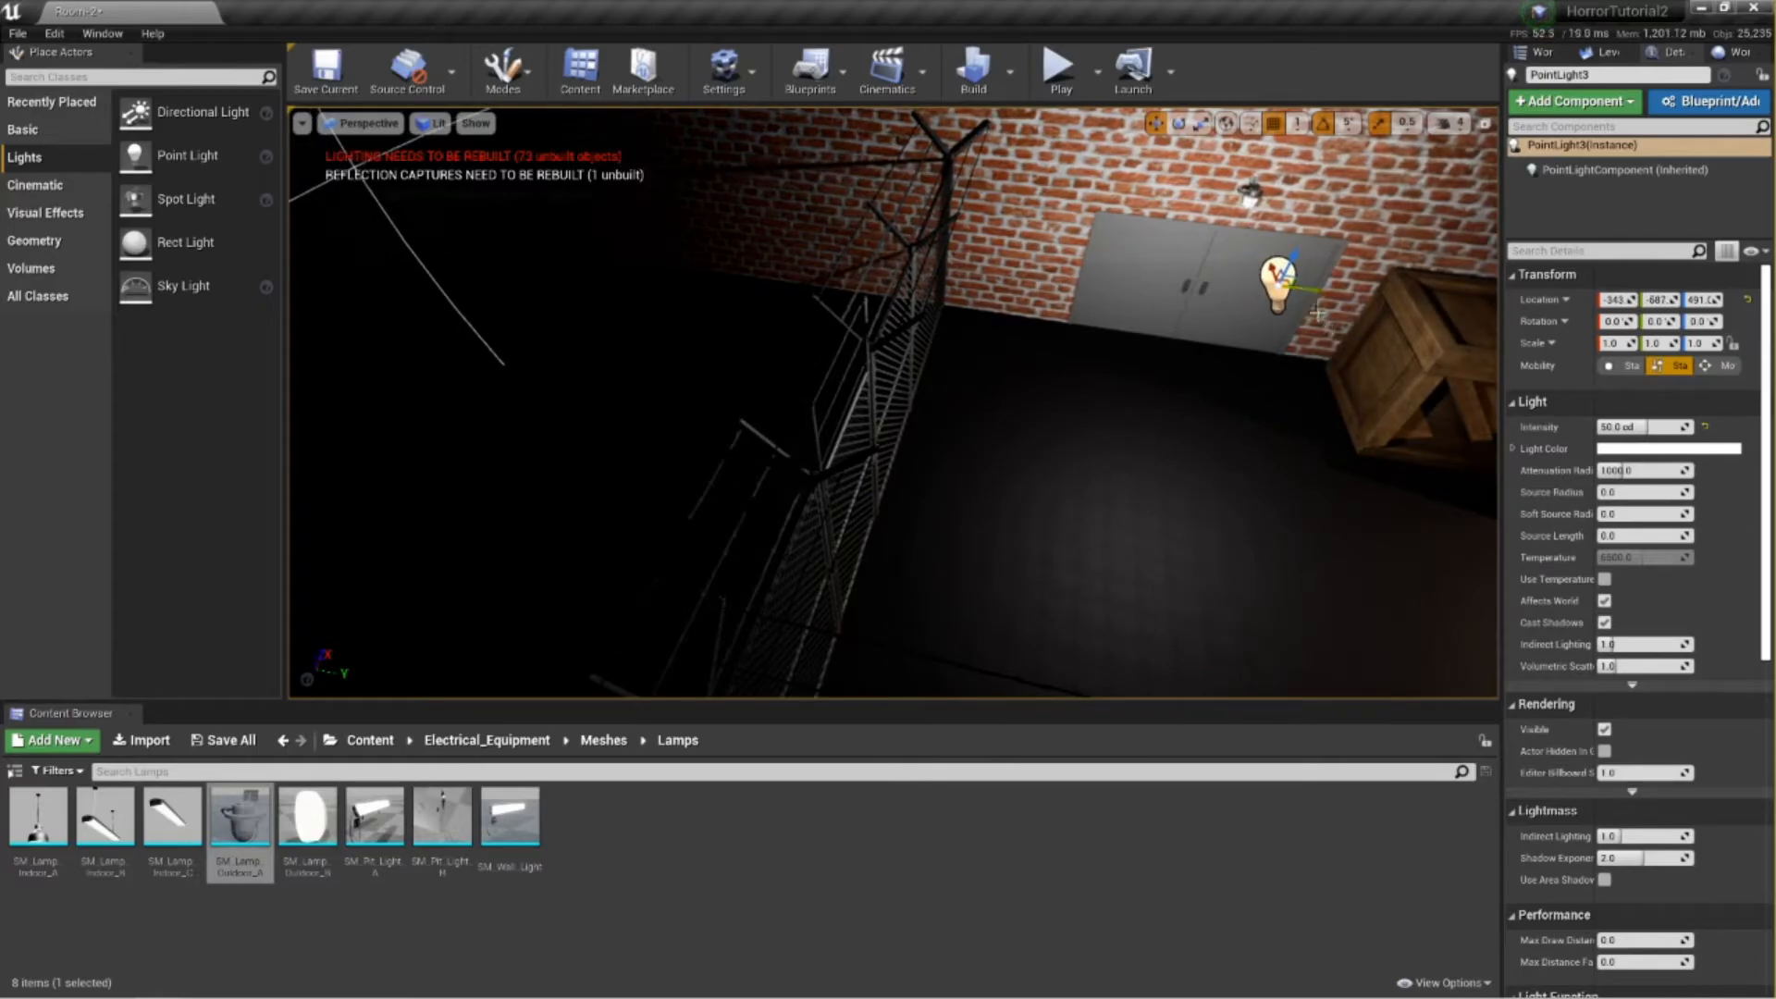
left_click_drag(1298, 259, 1290, 301)
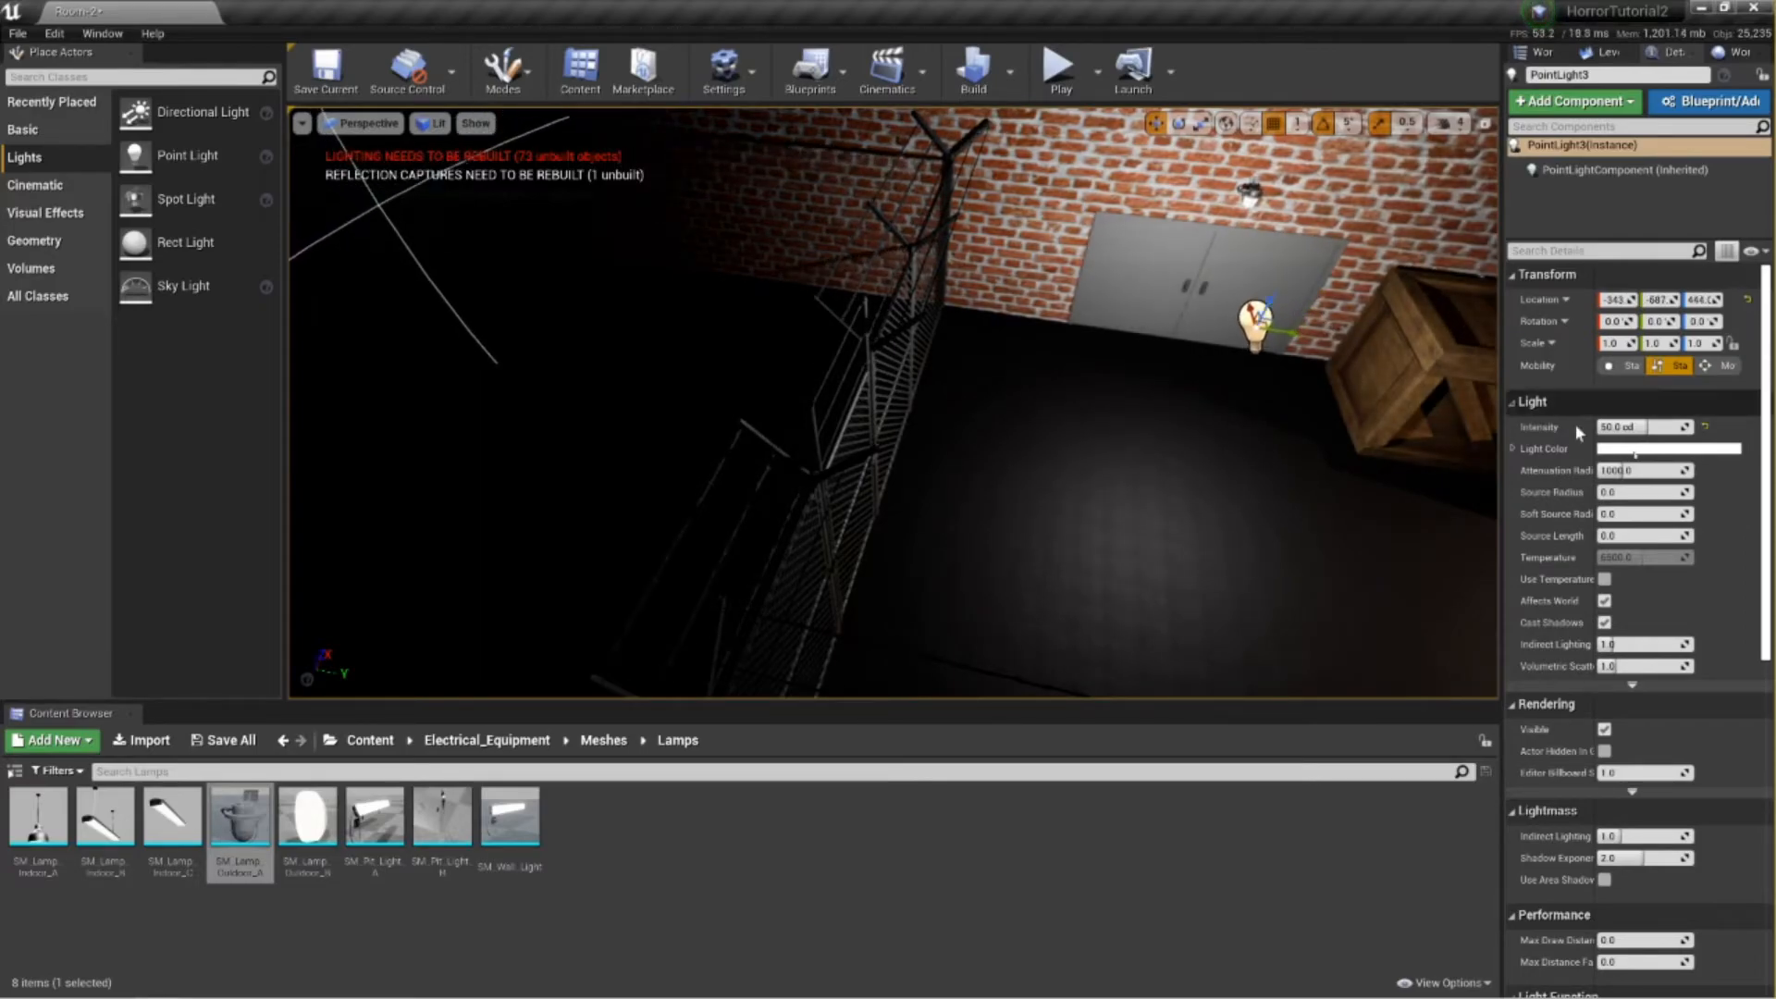
Enable color temperature on the point light and set it to 4900.
left_click(1604, 579)
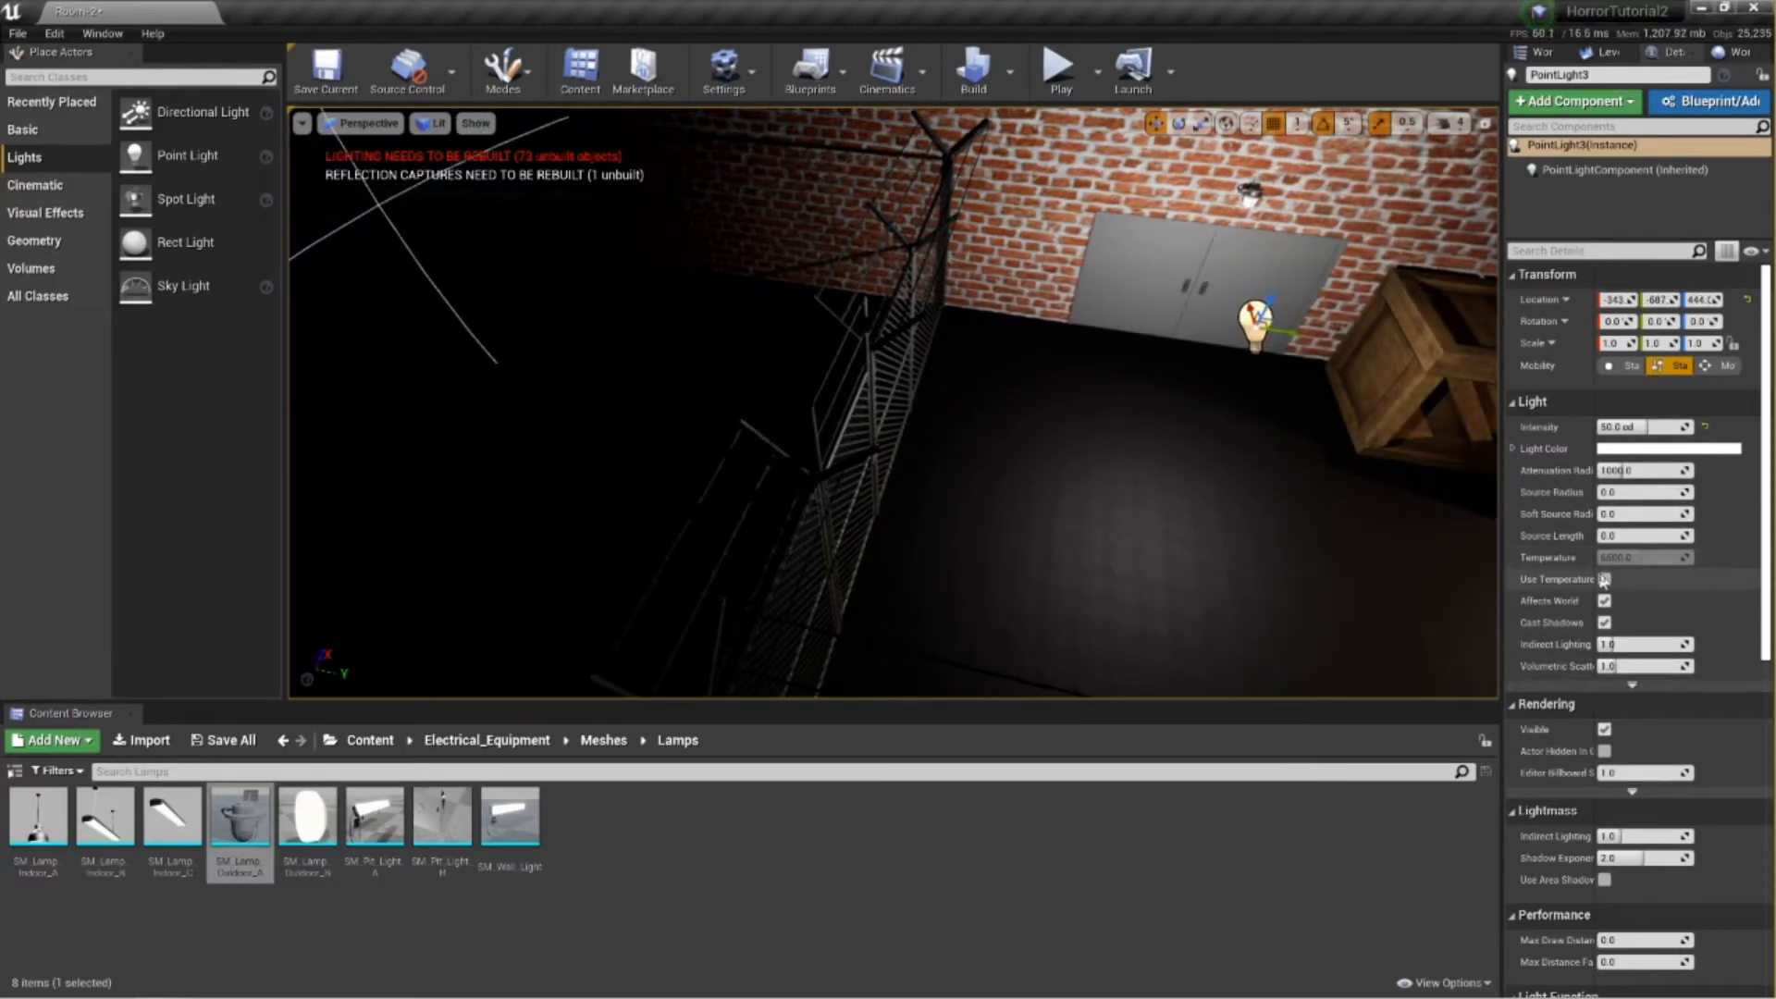
left_click(1621, 554)
type("4900")
key("Return")
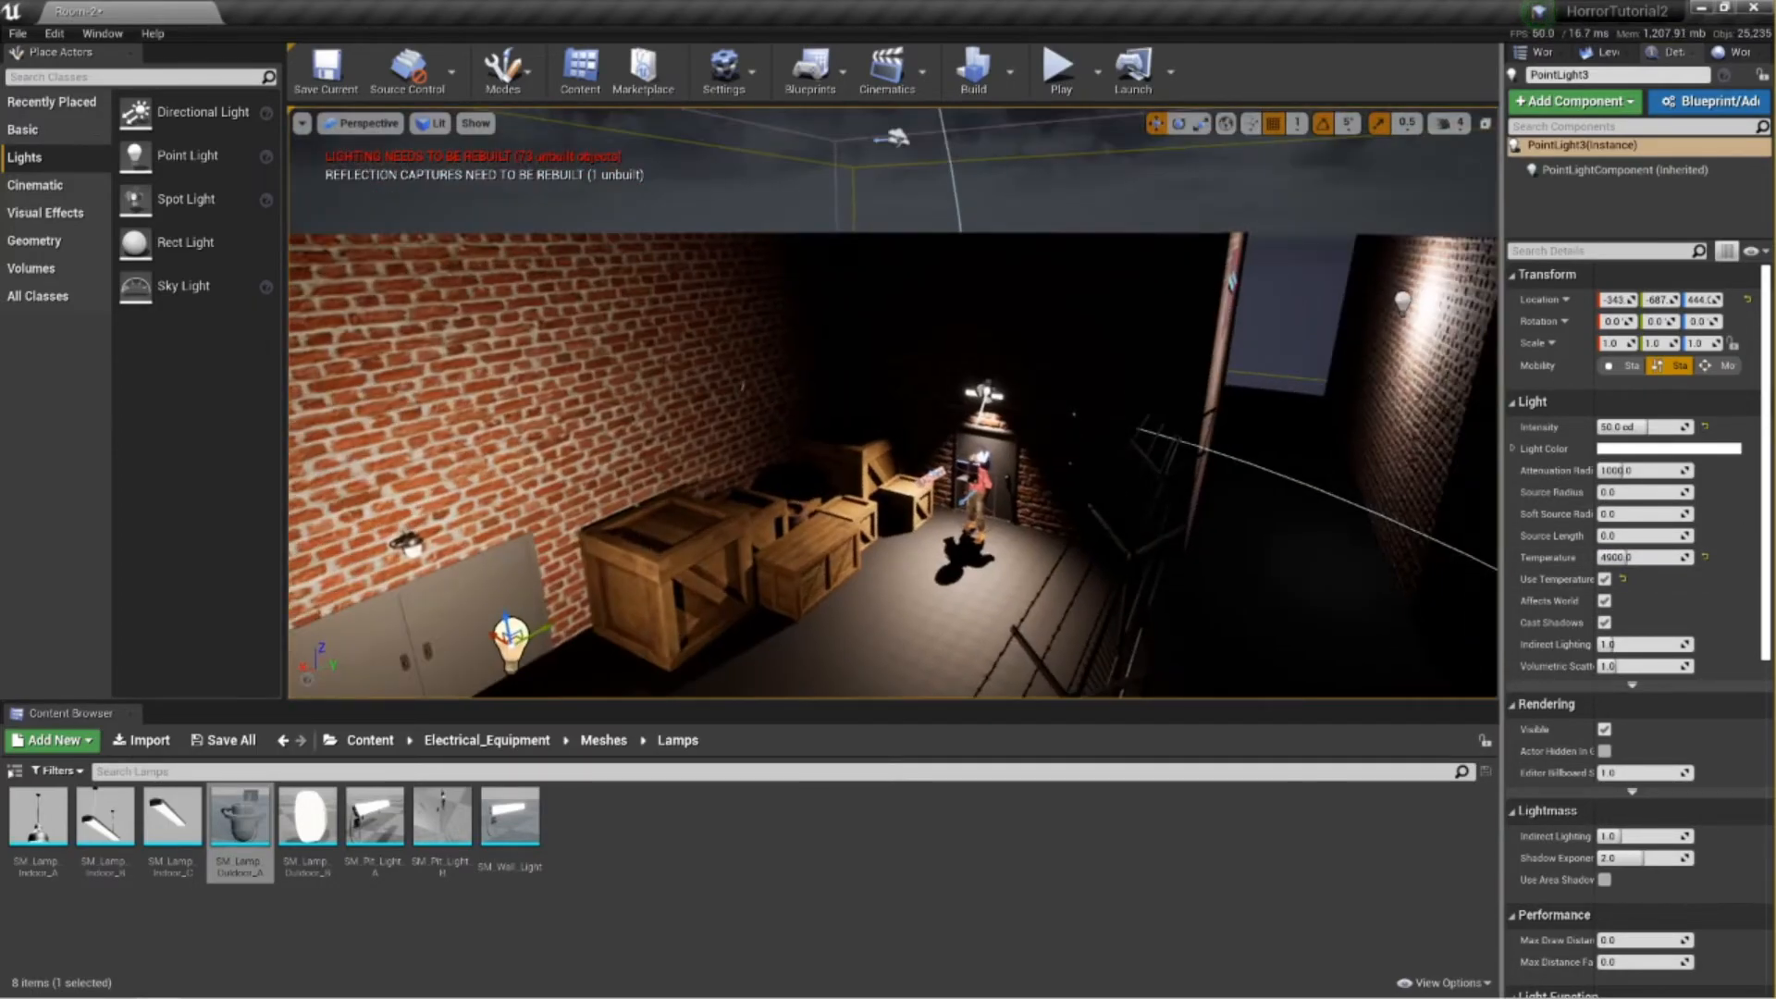
Raise the point light high above the fenced yard, to about Z 543.
right_click_drag(1017, 397, 887, 555)
right_click_drag(867, 218, 944, 269)
right_click_drag(1086, 486, 860, 491)
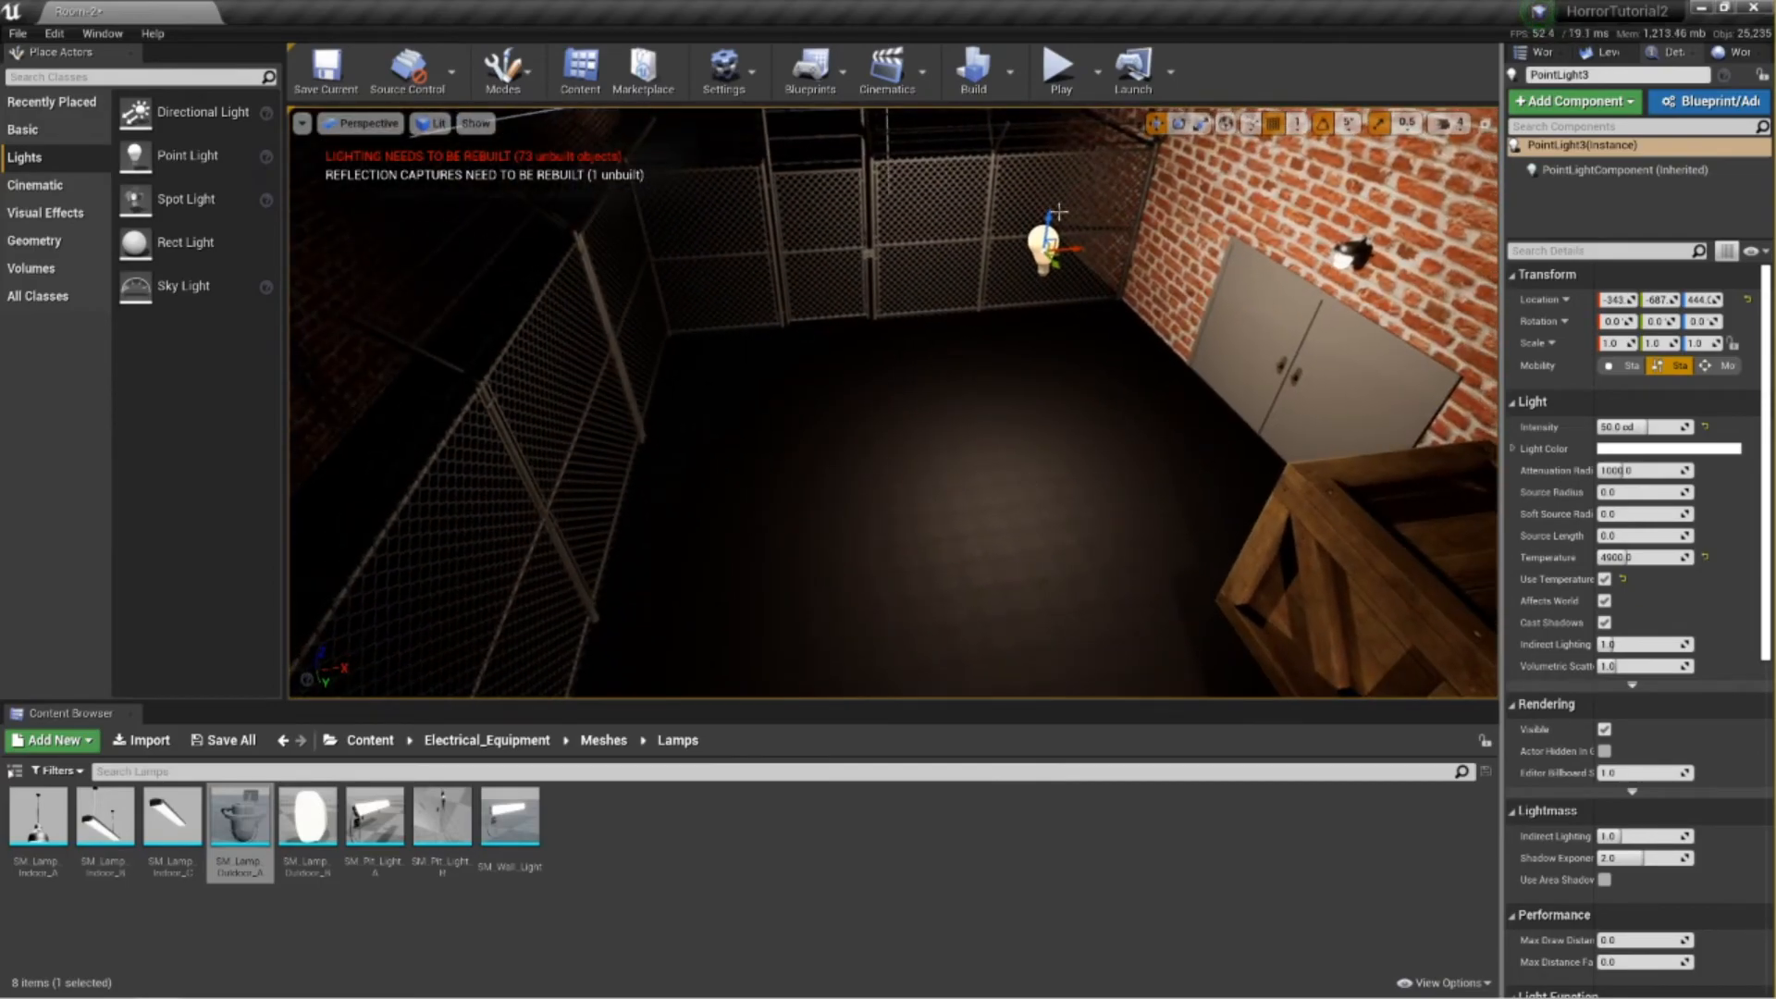
left_click_drag(1051, 216, 1063, 115)
right_click_drag(1197, 436, 1313, 247)
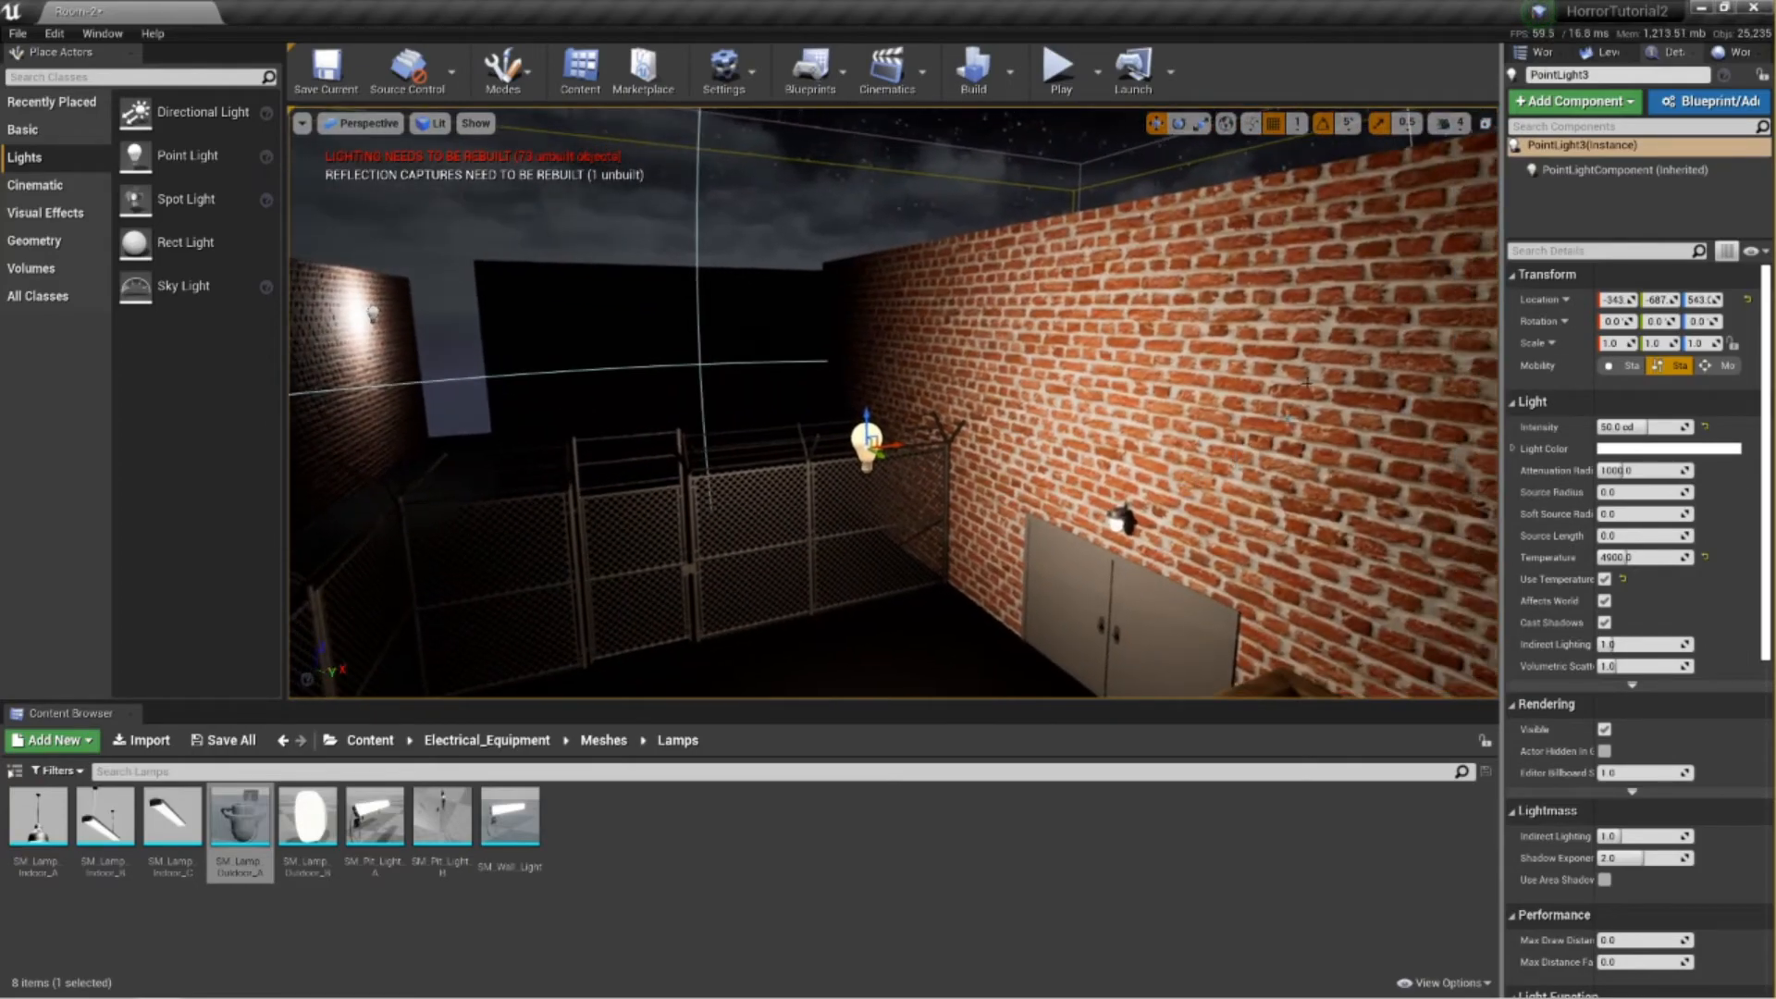
Playtest the level, walking around the fenced yard to examine the lighting on the gate, fences, doors and brick walls, and end the play session.
left_click(1059, 69)
left_click(1113, 373)
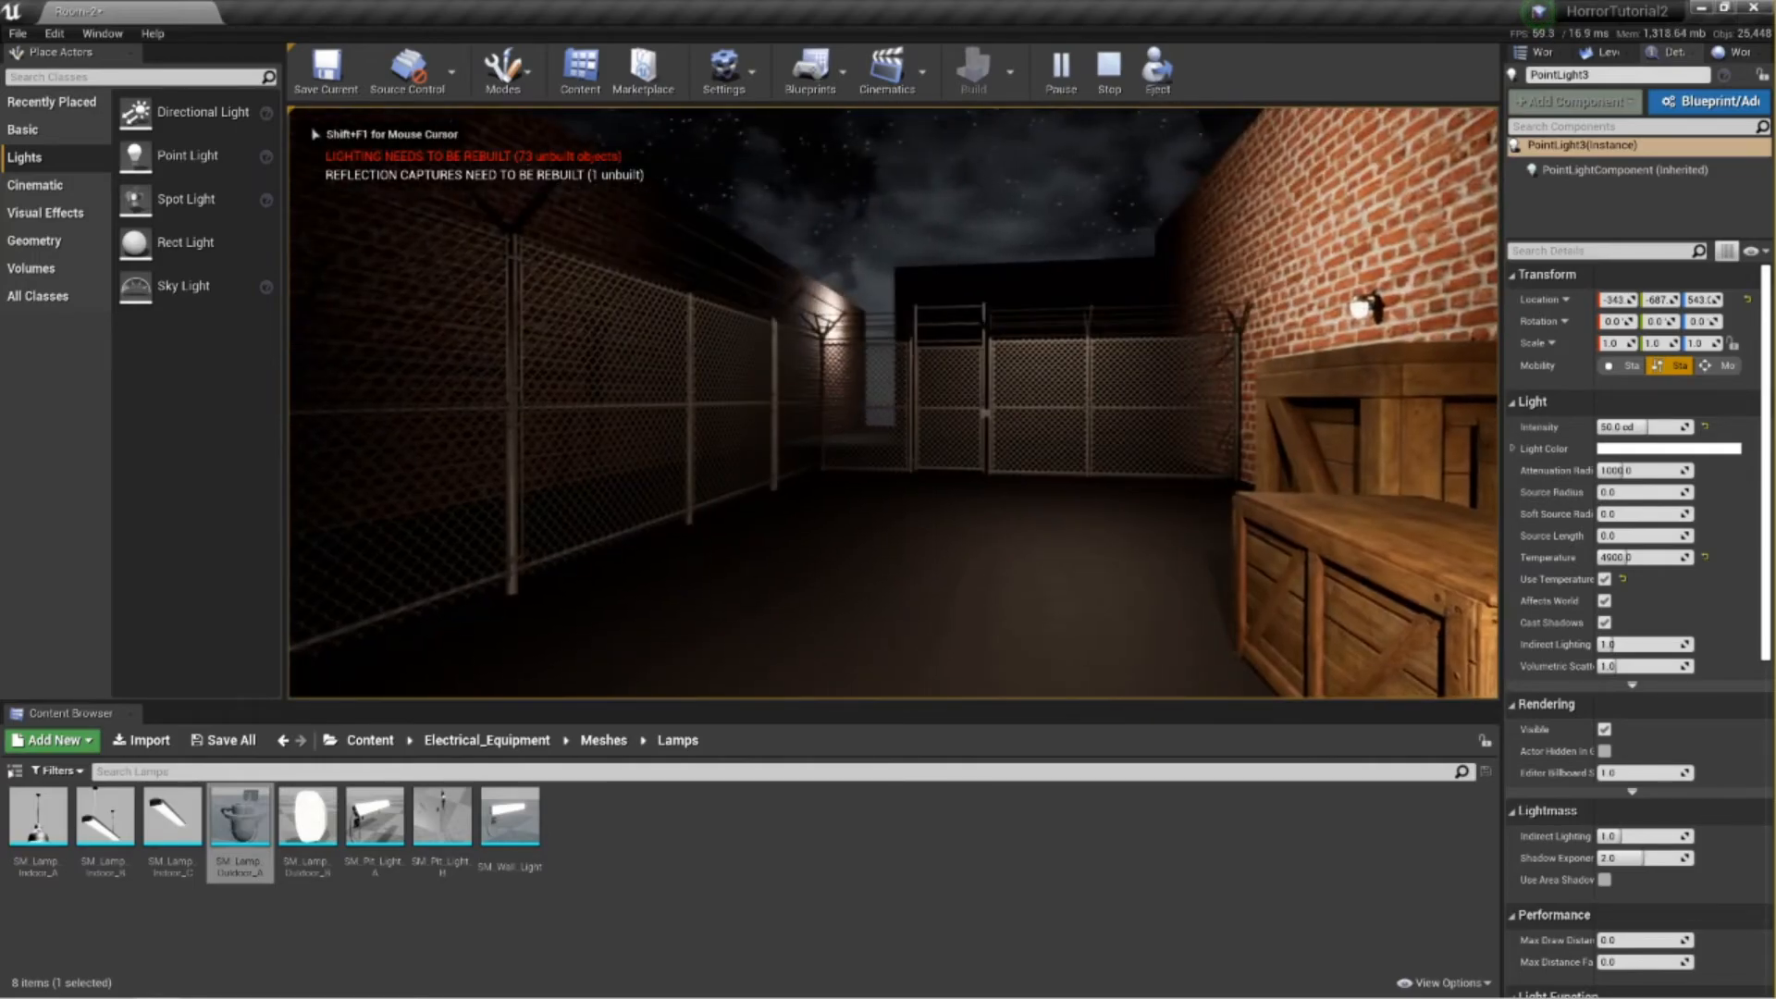
key("w")
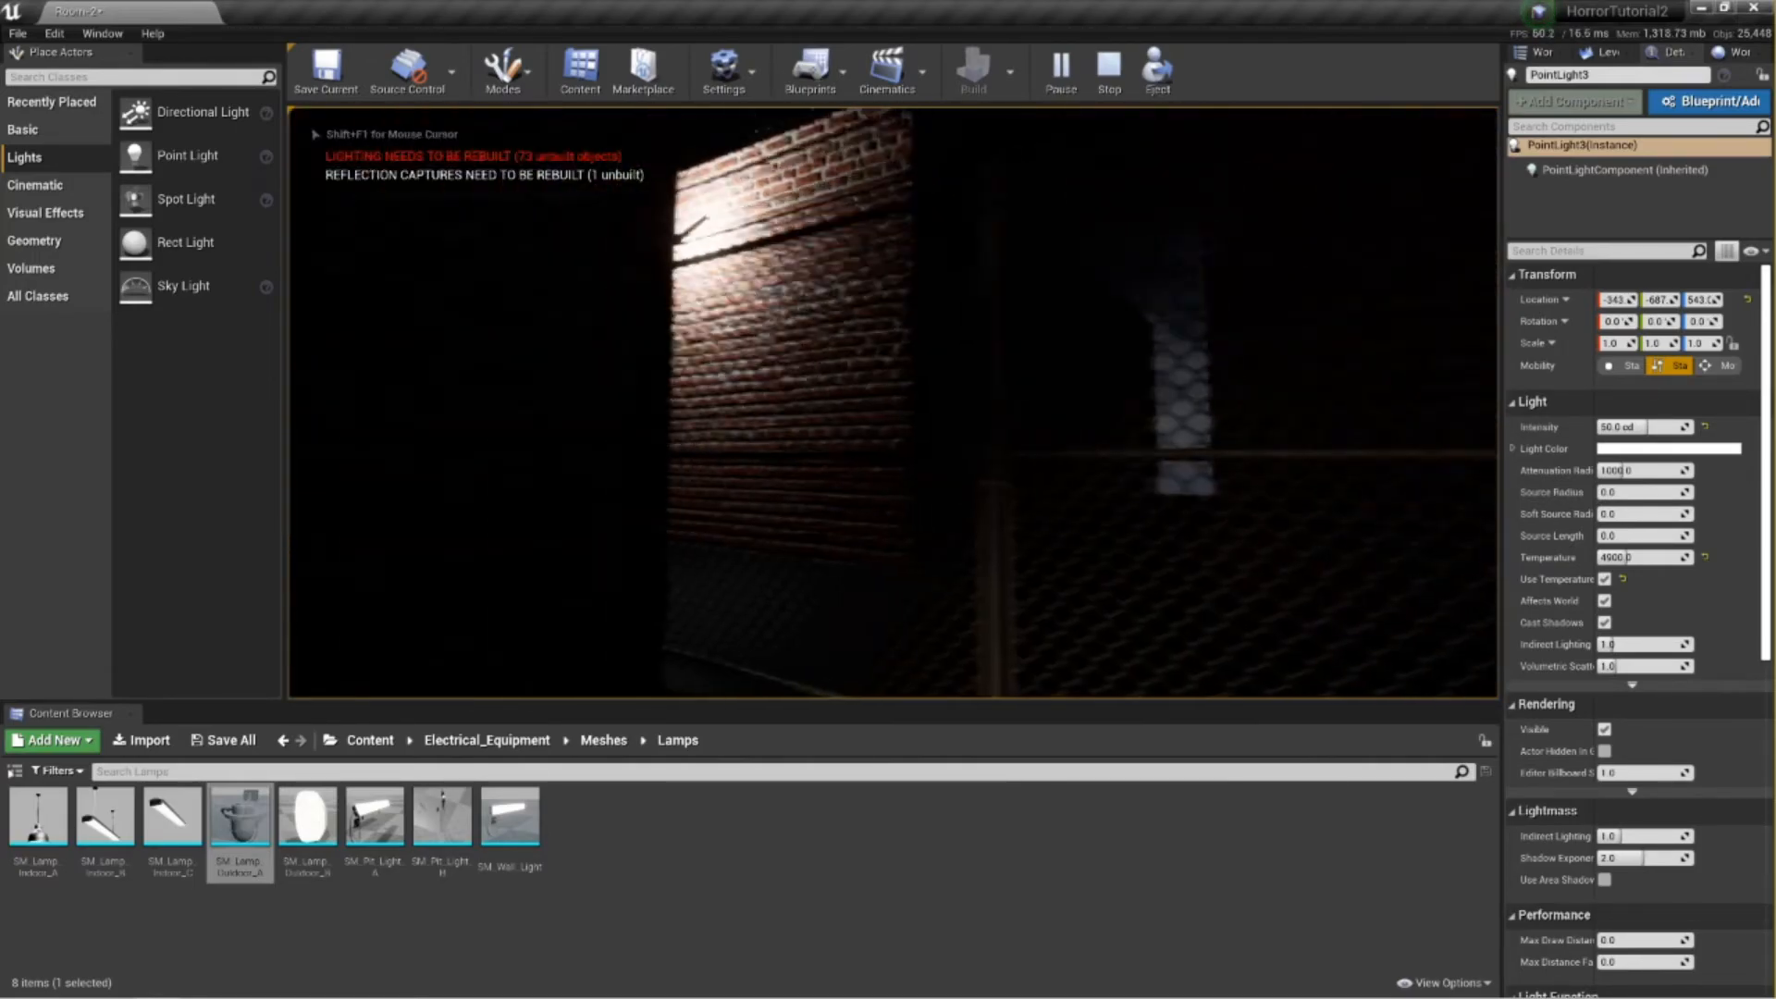
key("s")
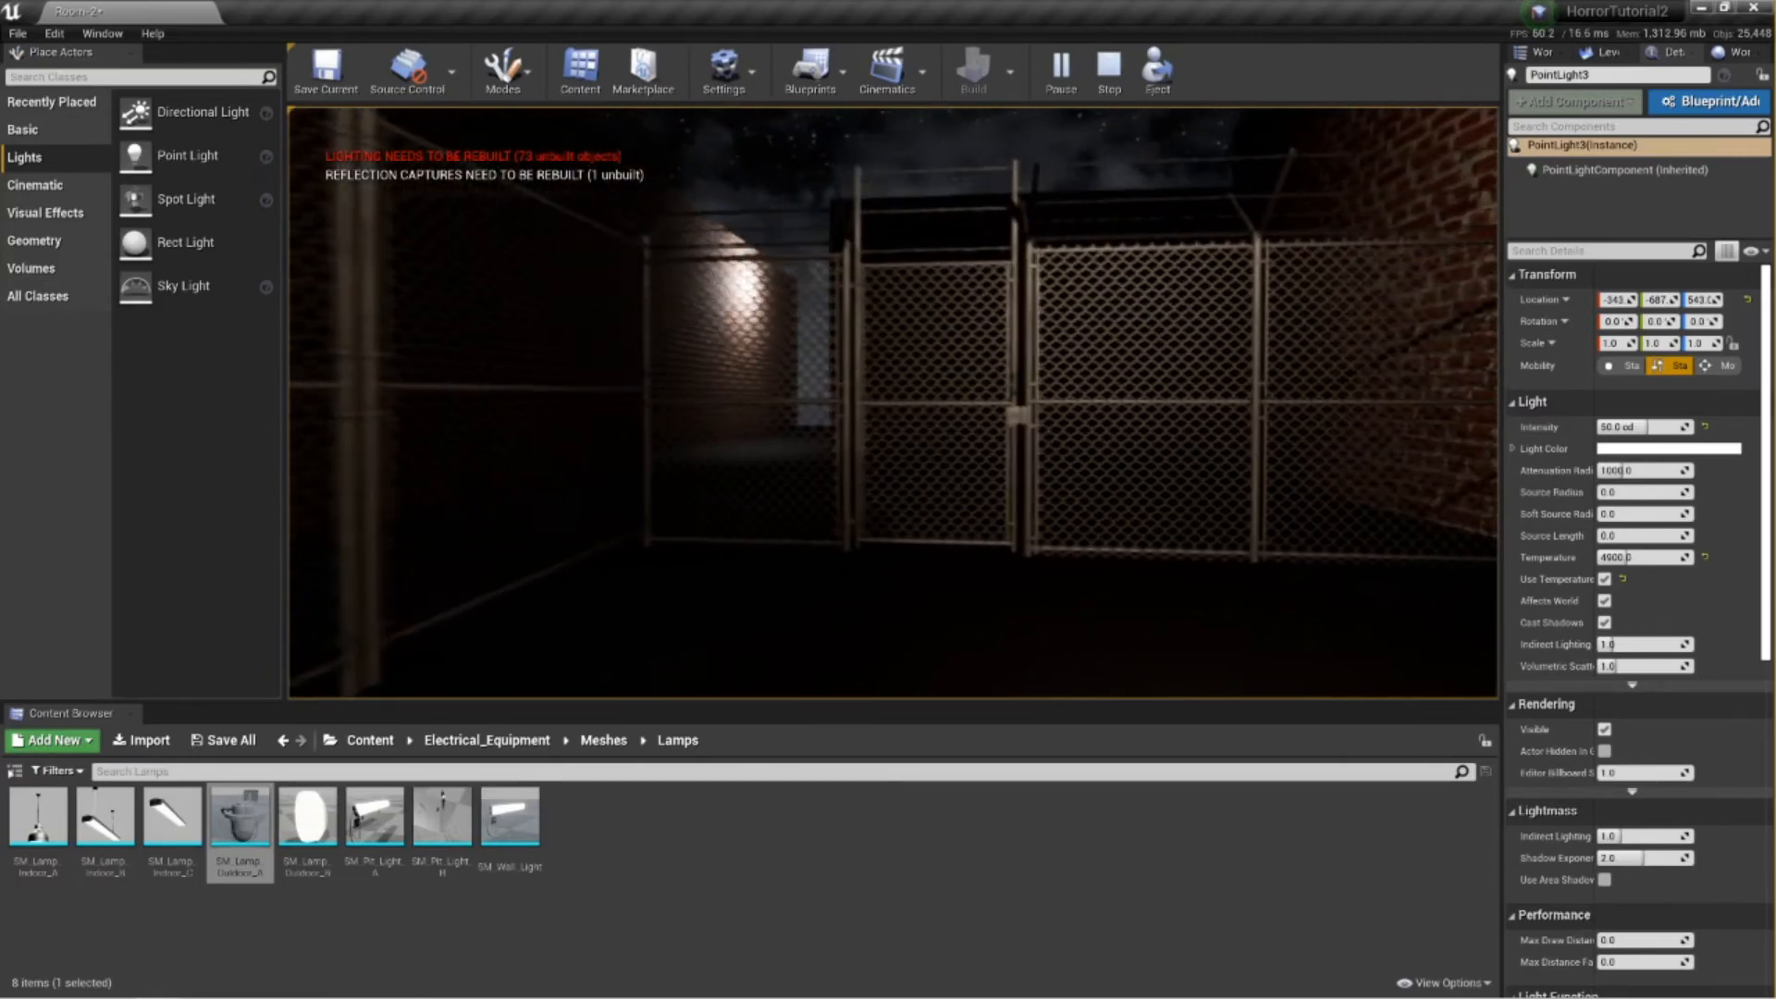
key("w")
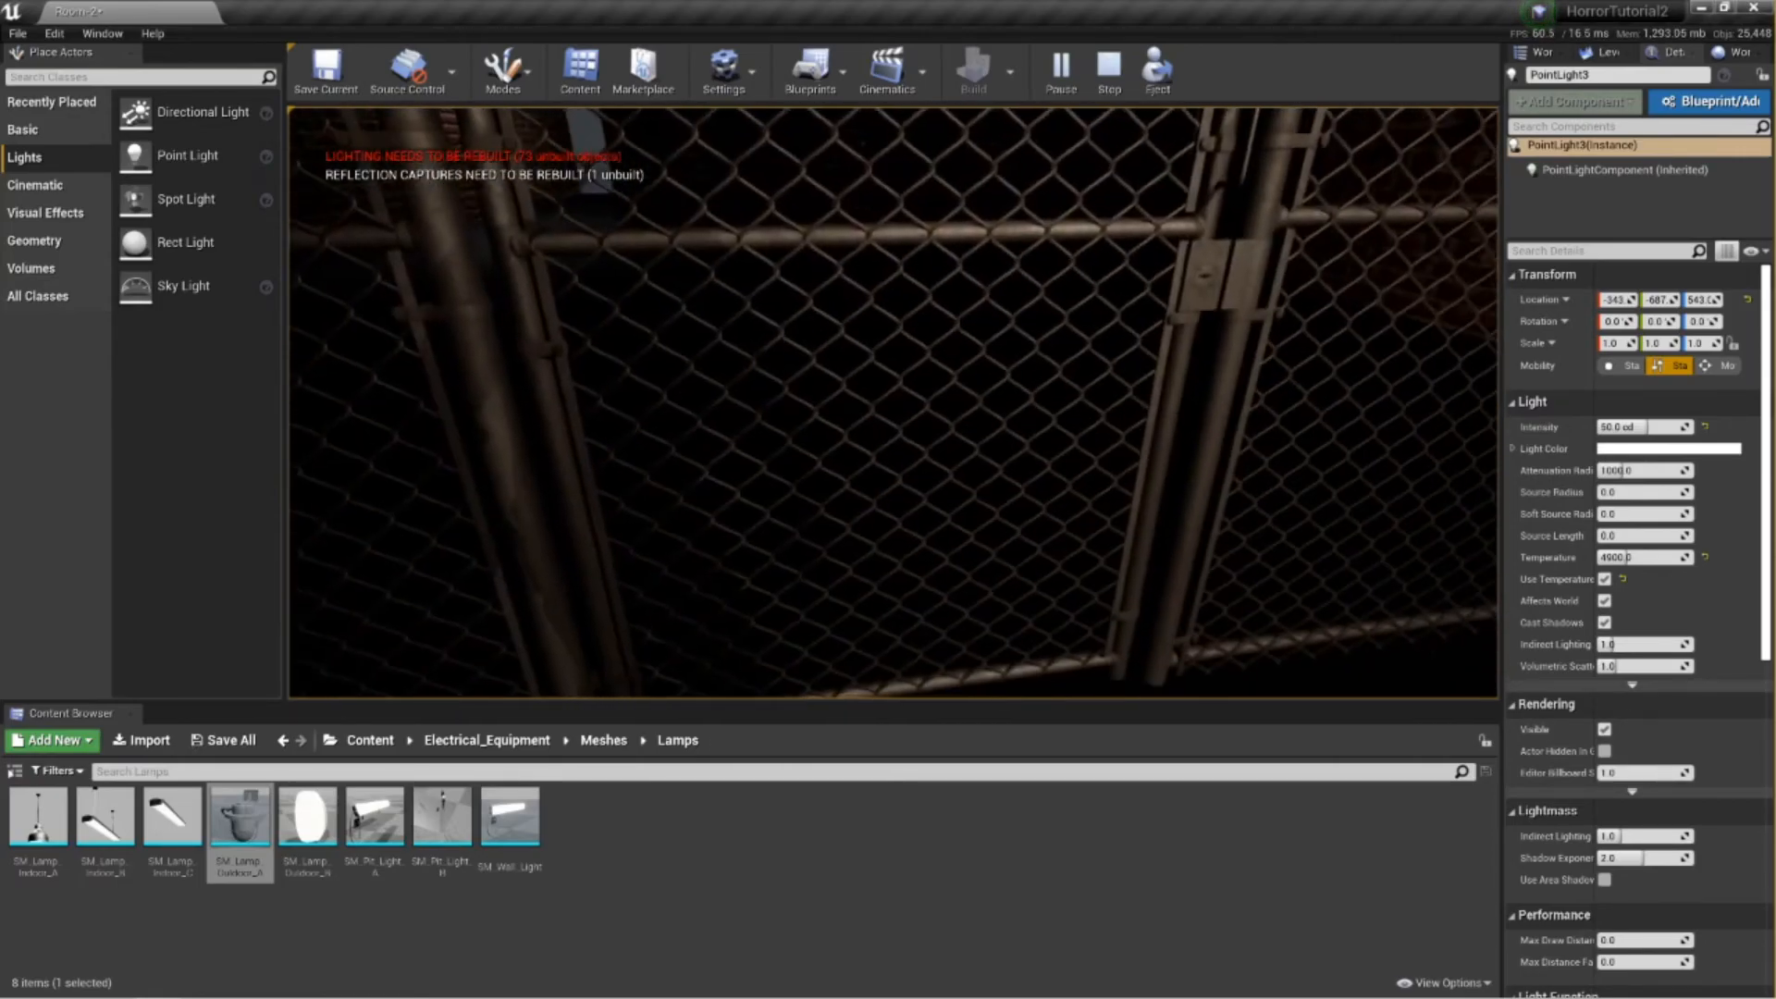
key("w")
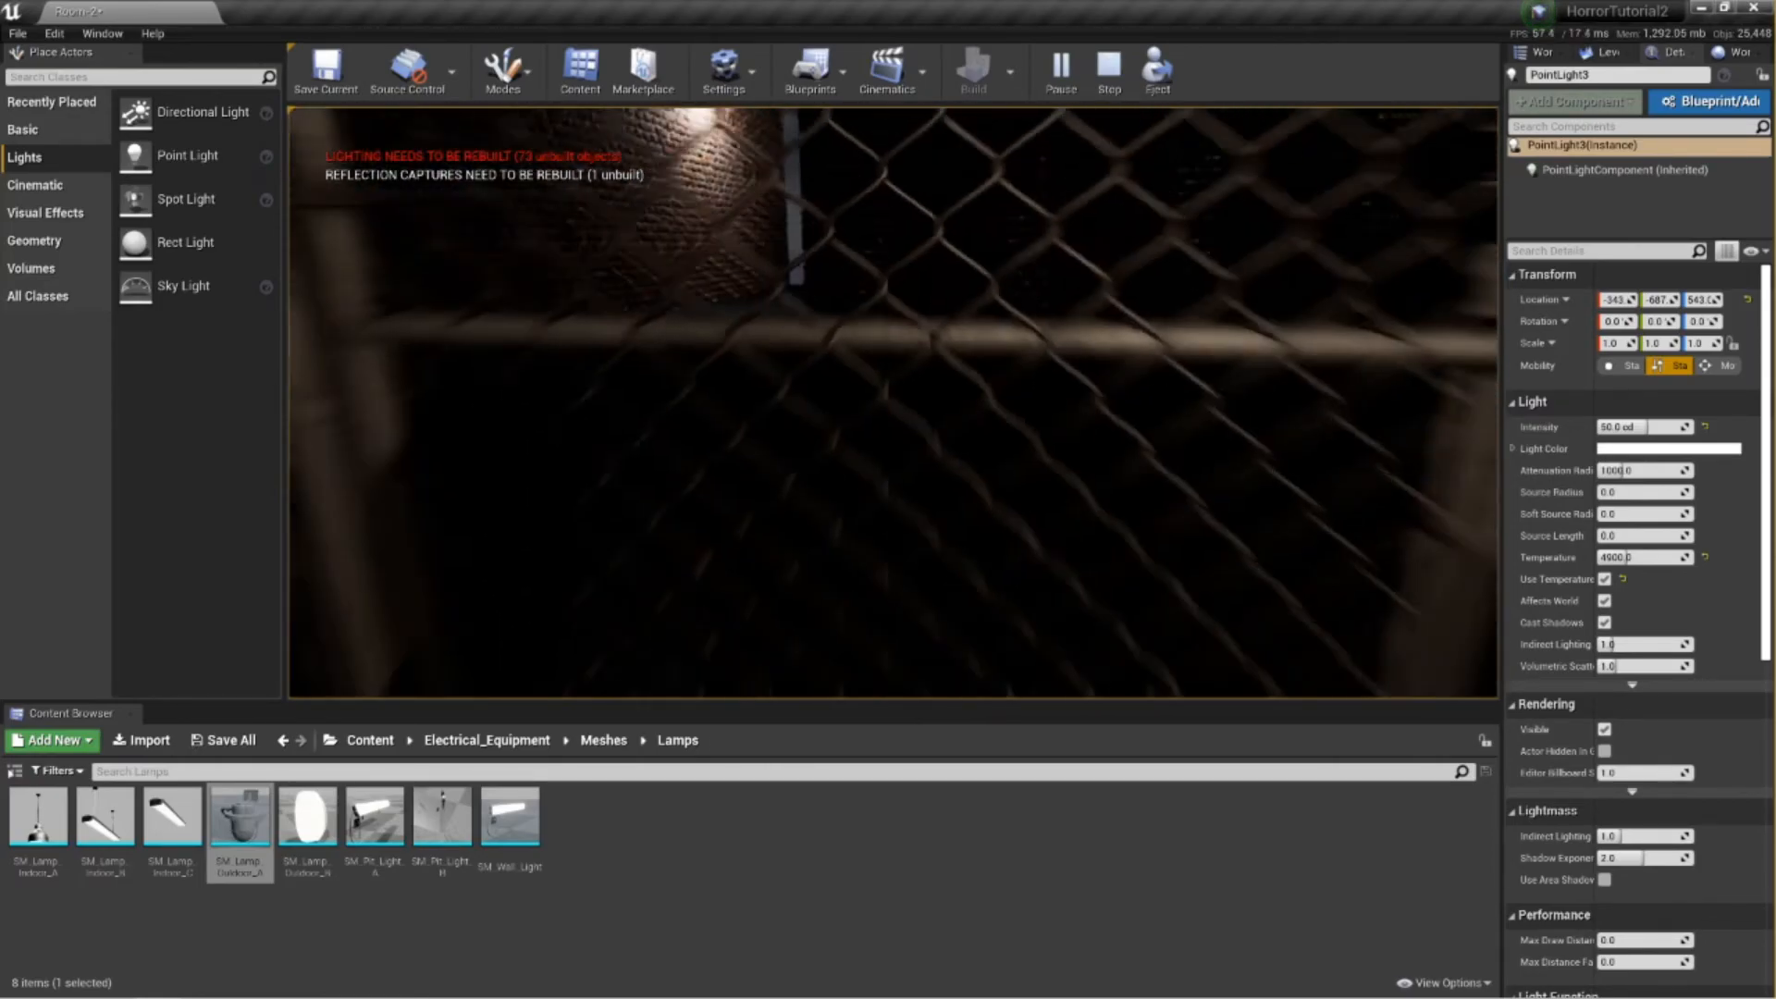
key("s")
key("w")
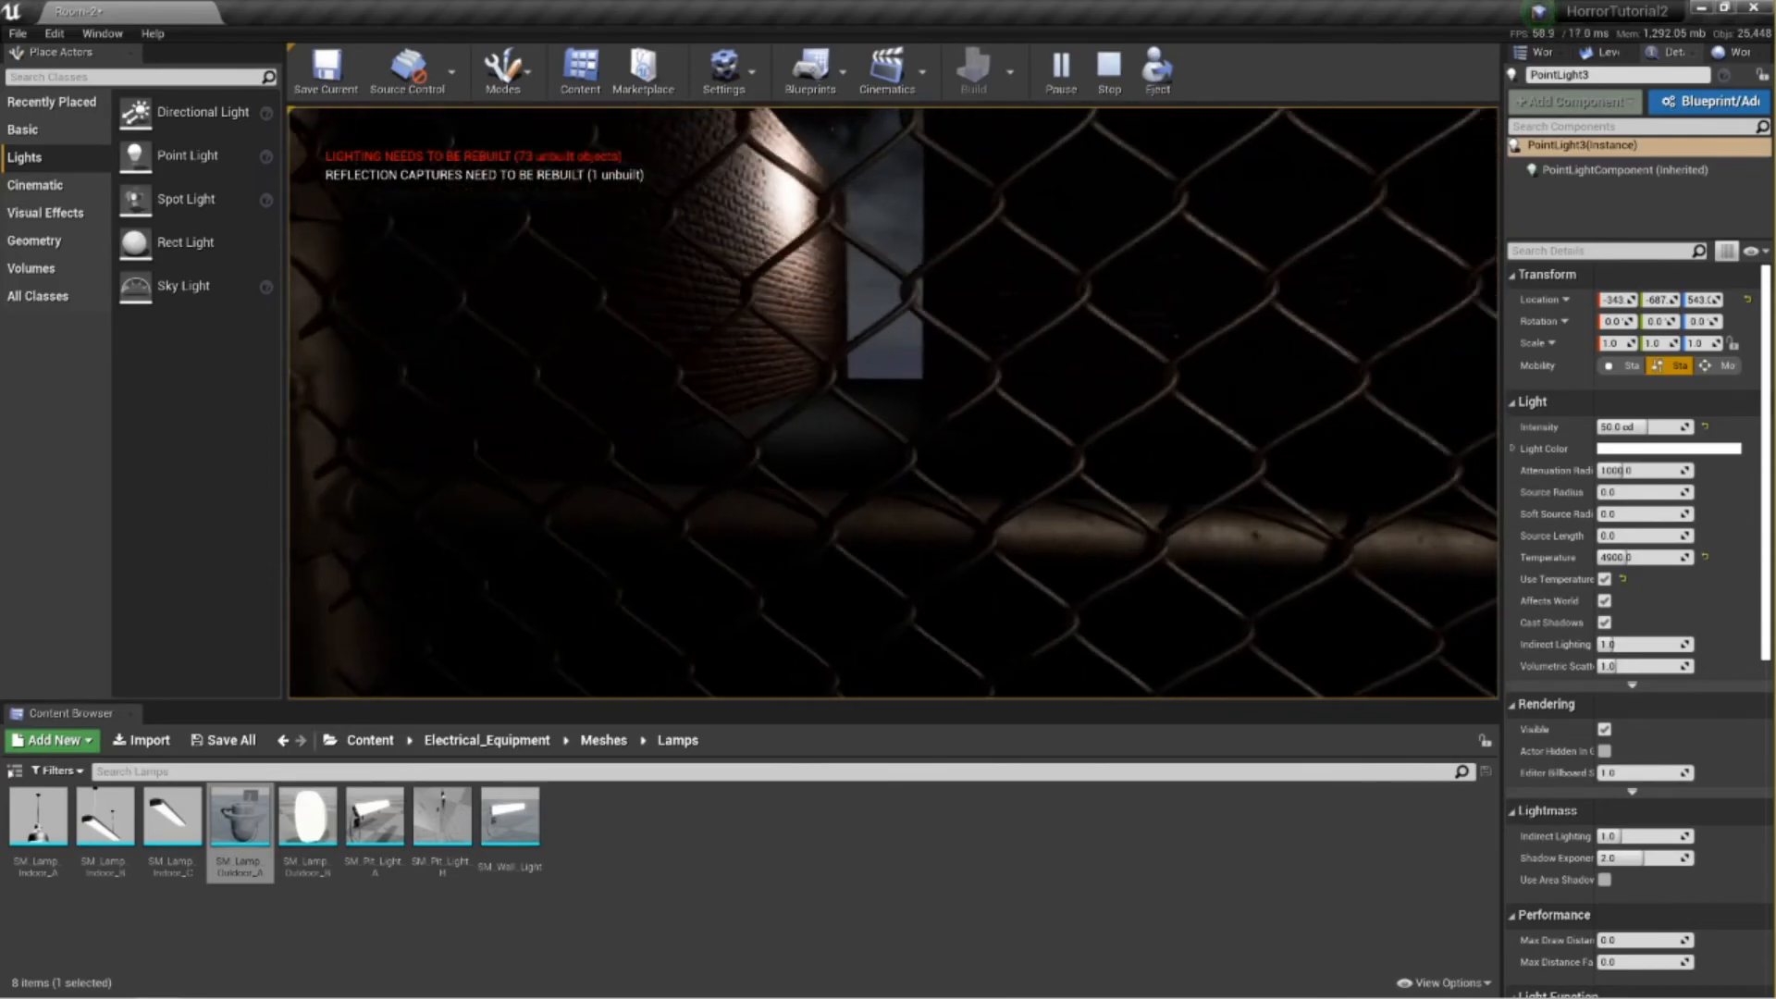
key("s")
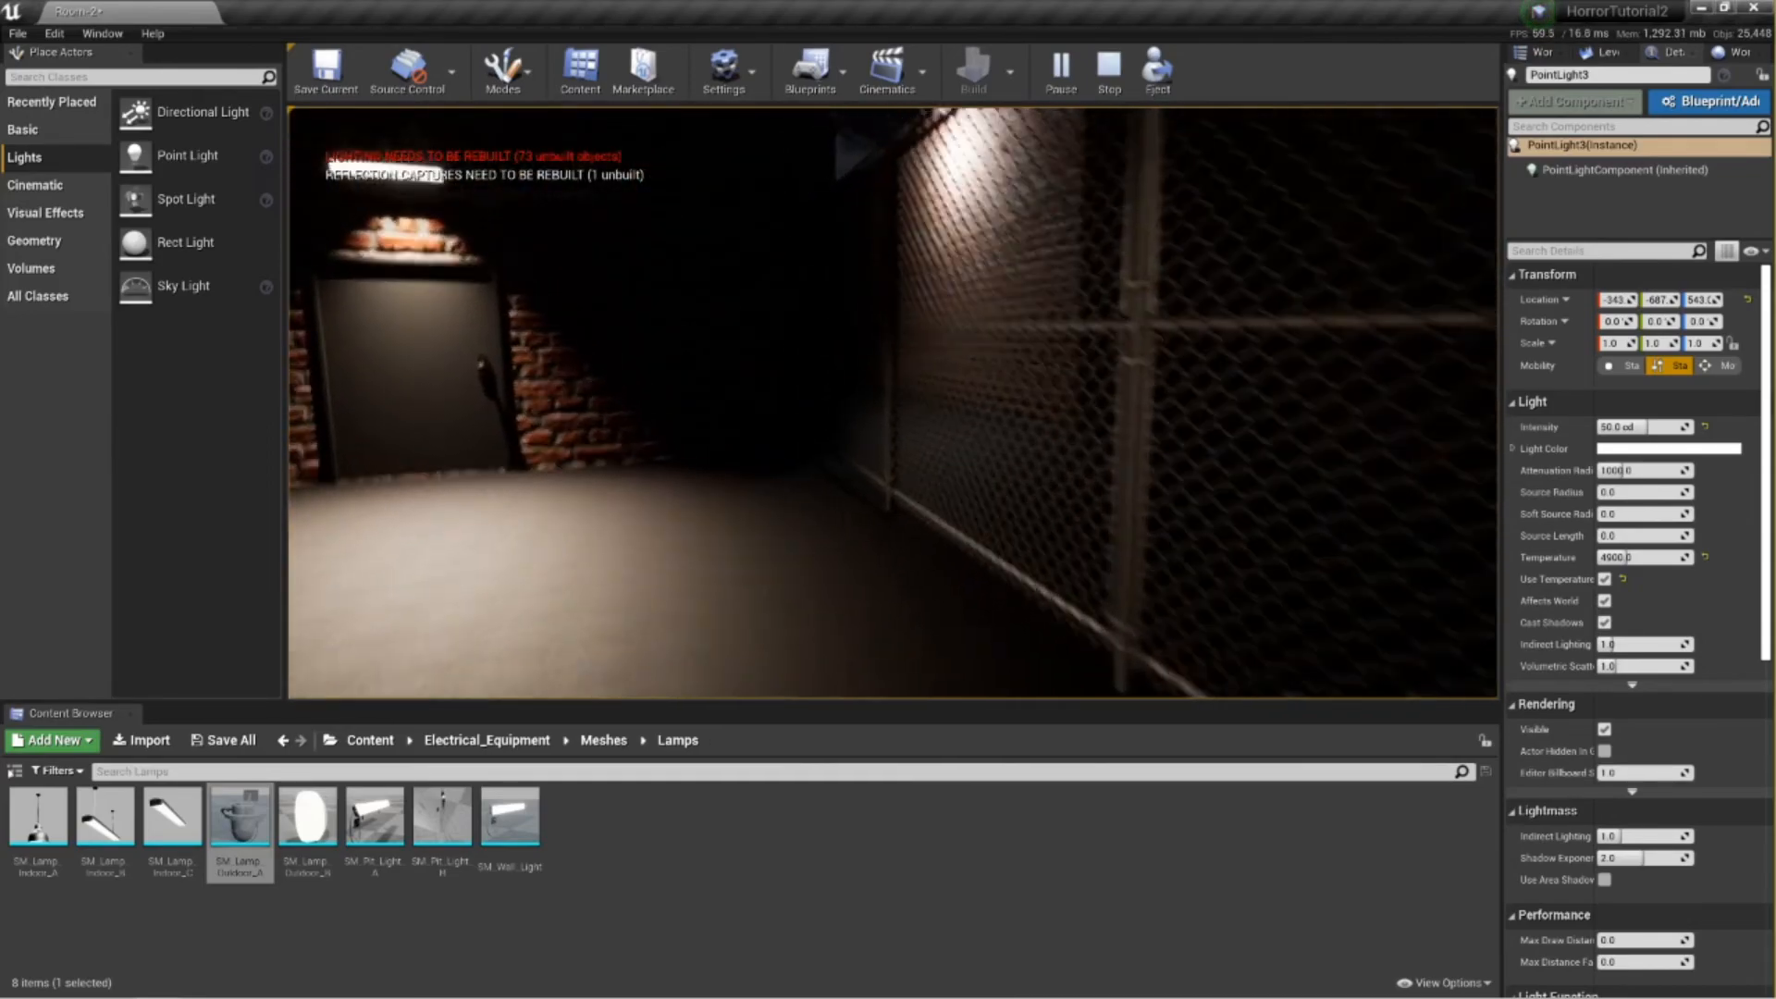
key("w")
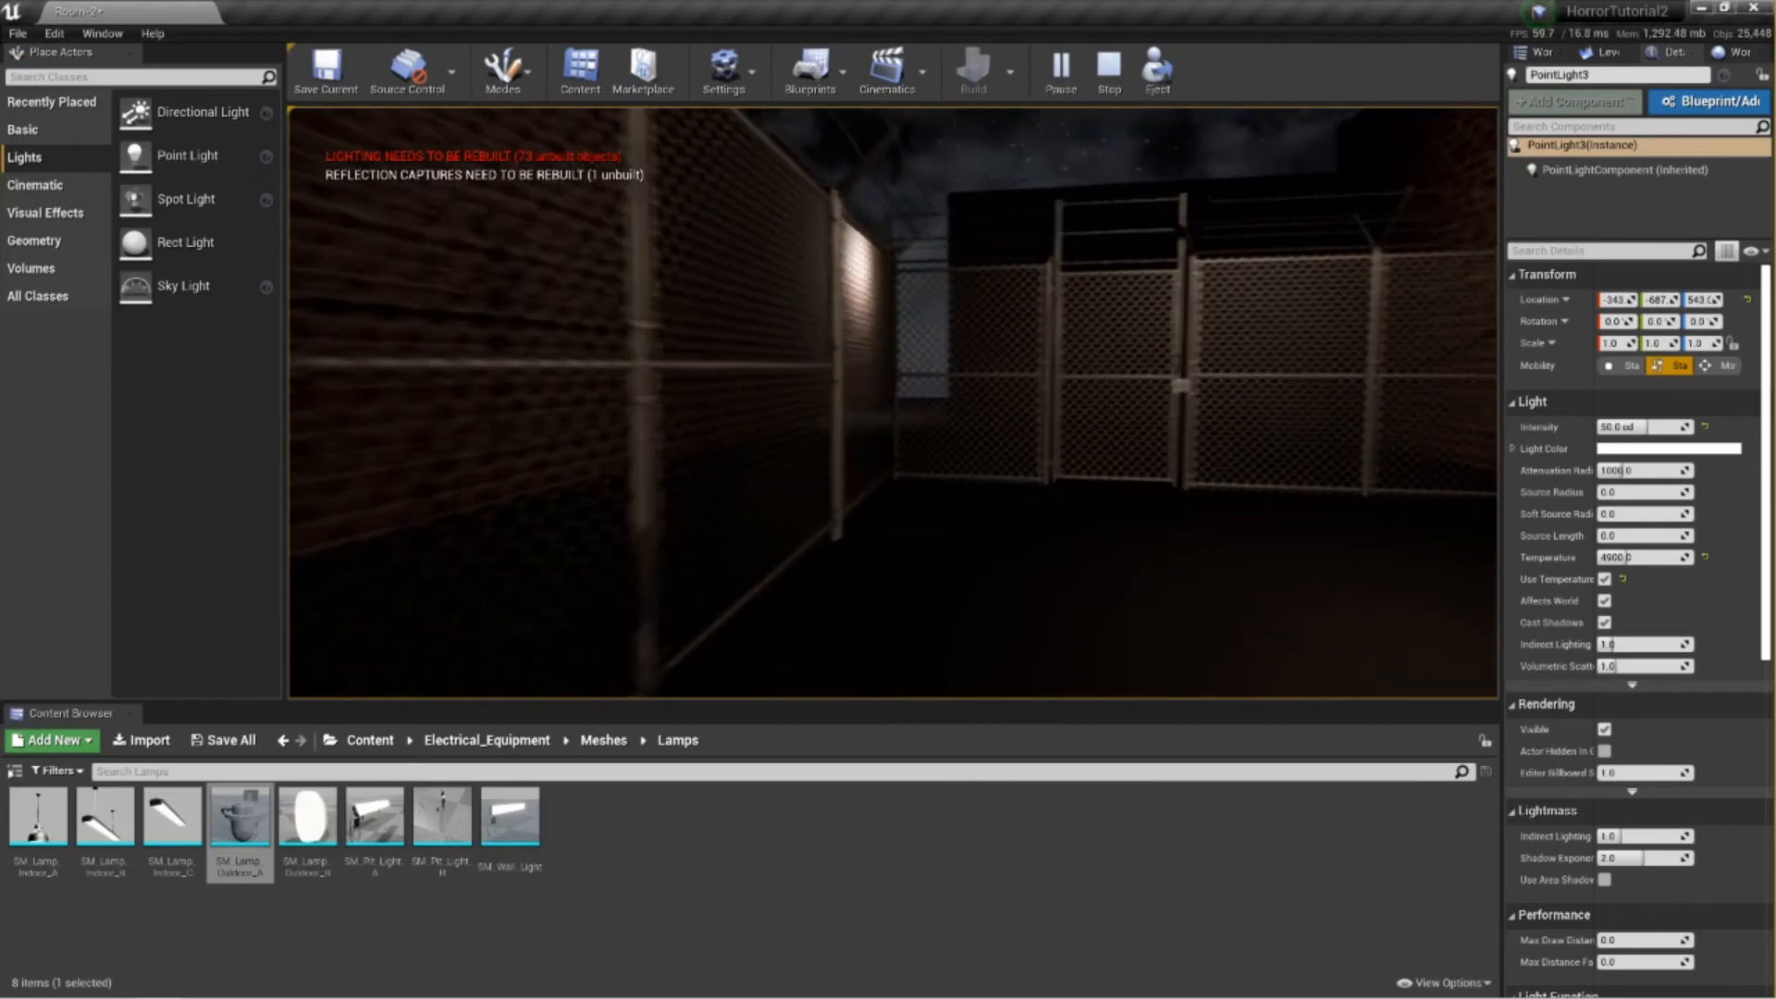
key("w")
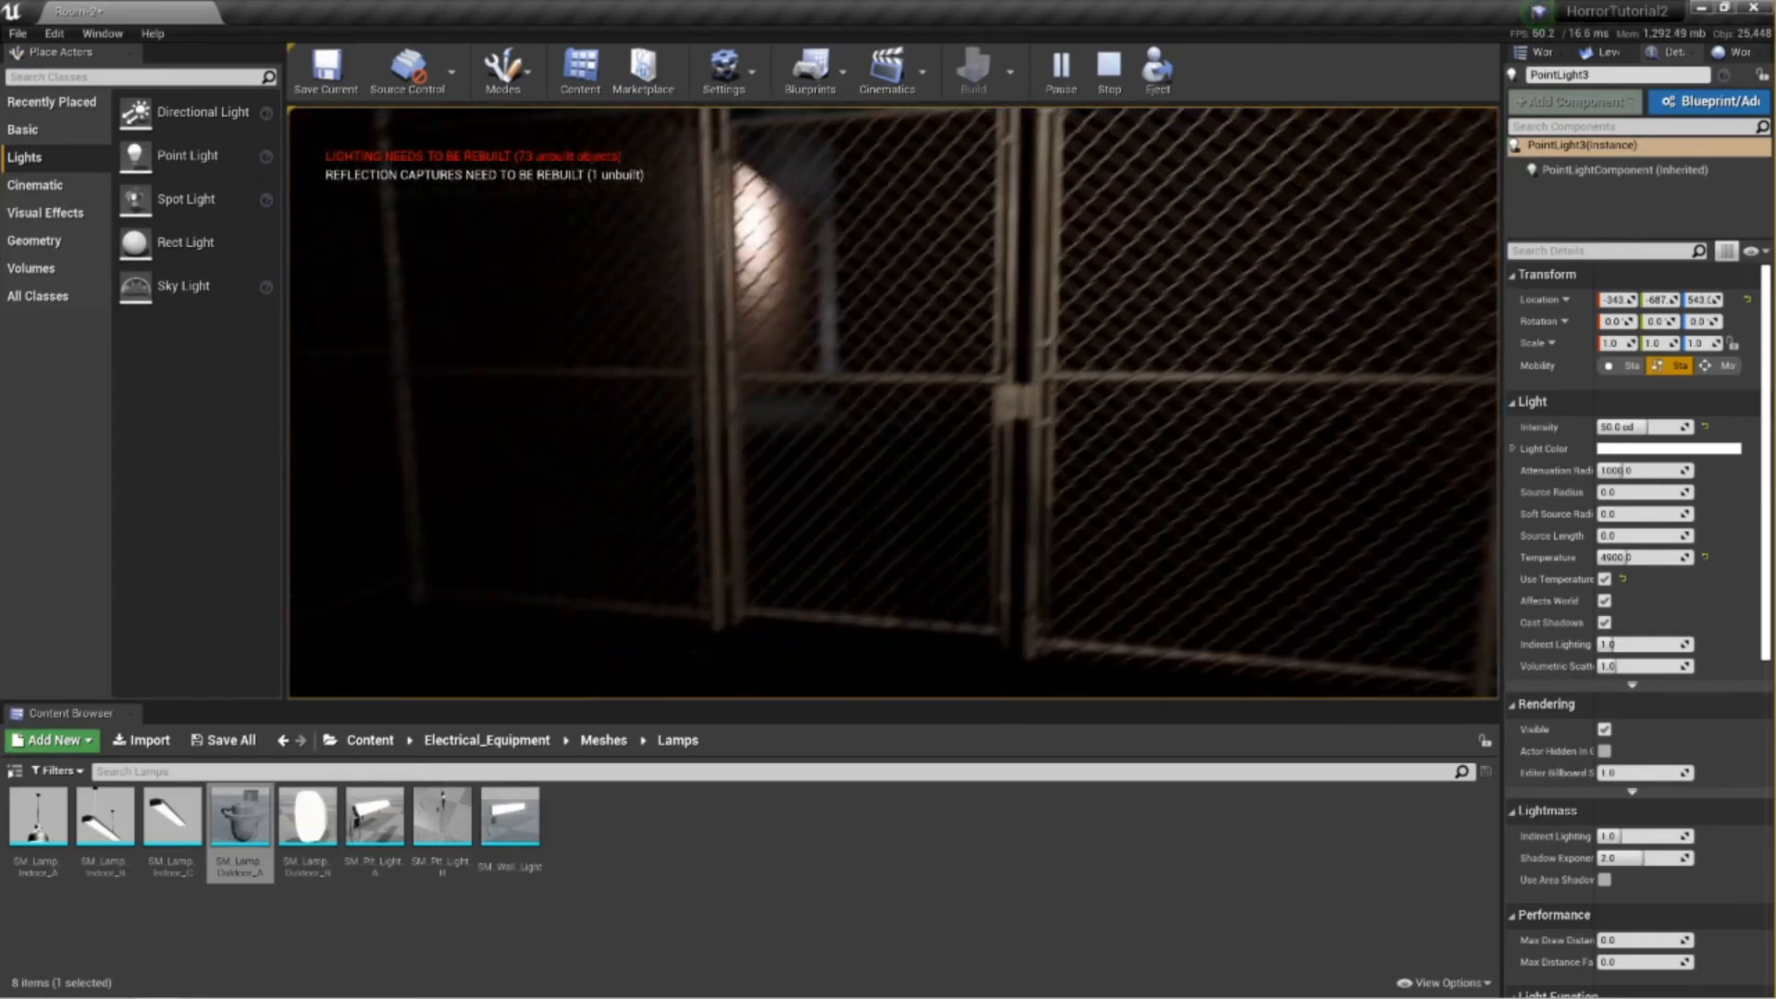
key("w")
key("s")
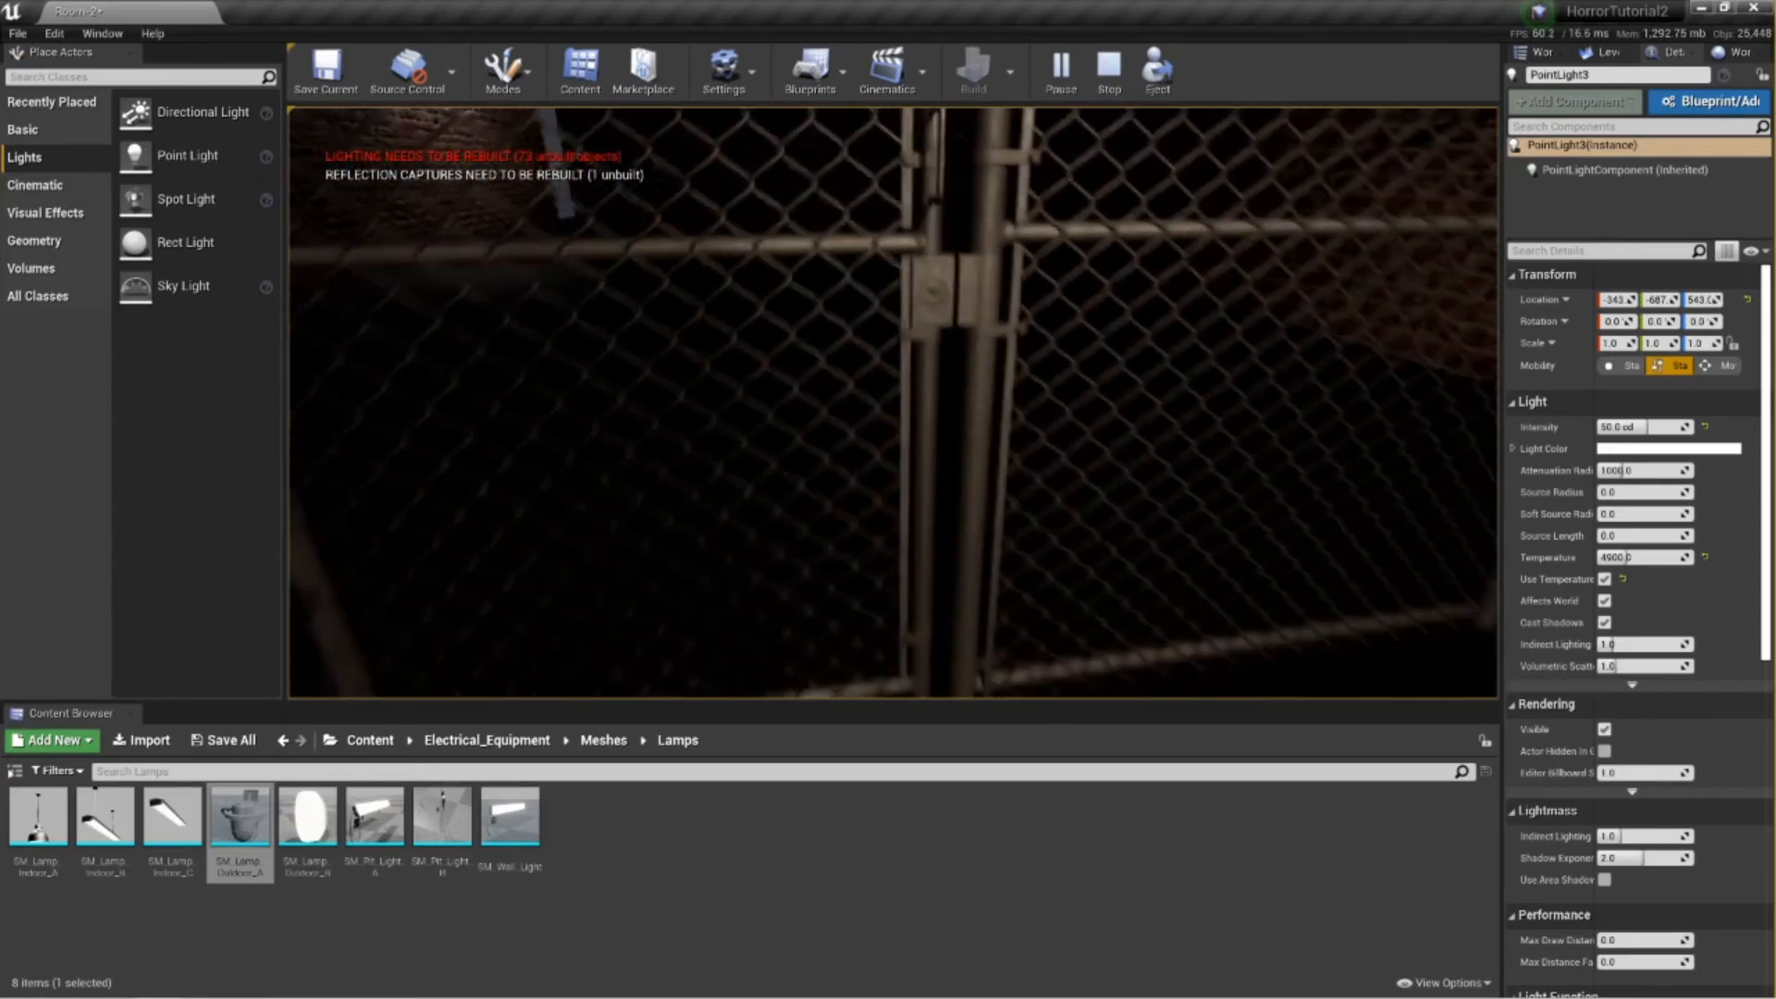
key("w")
key("s")
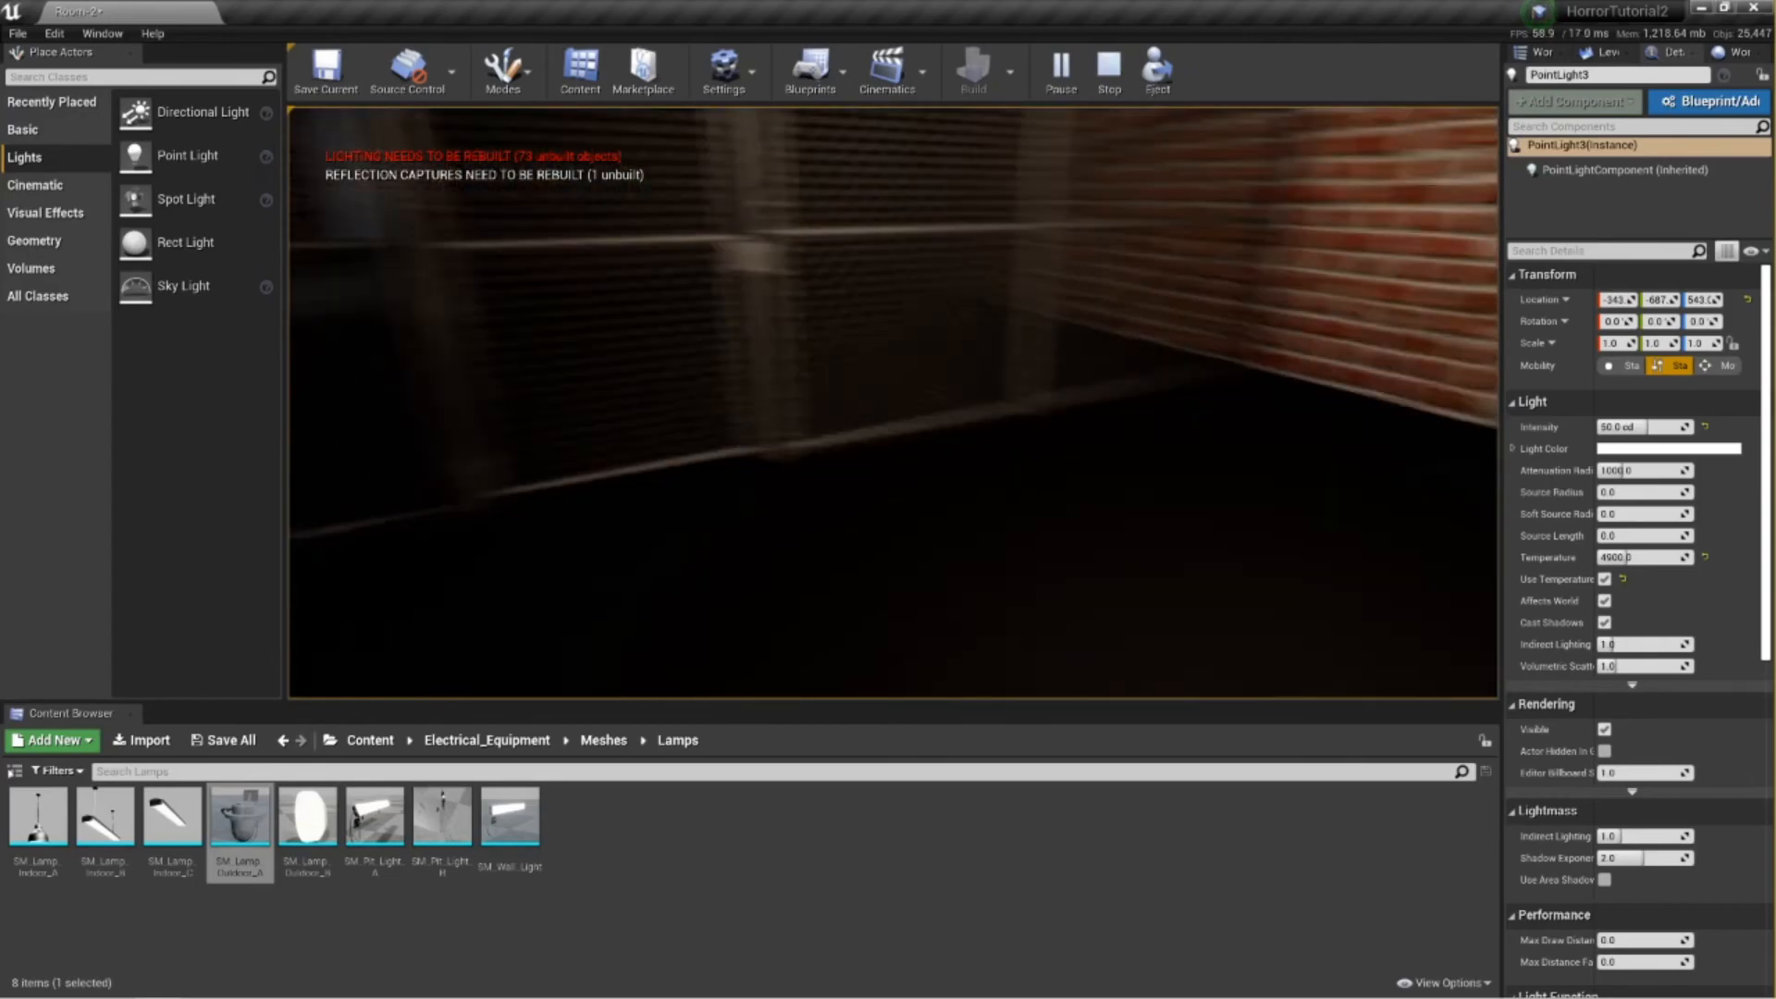
key("w")
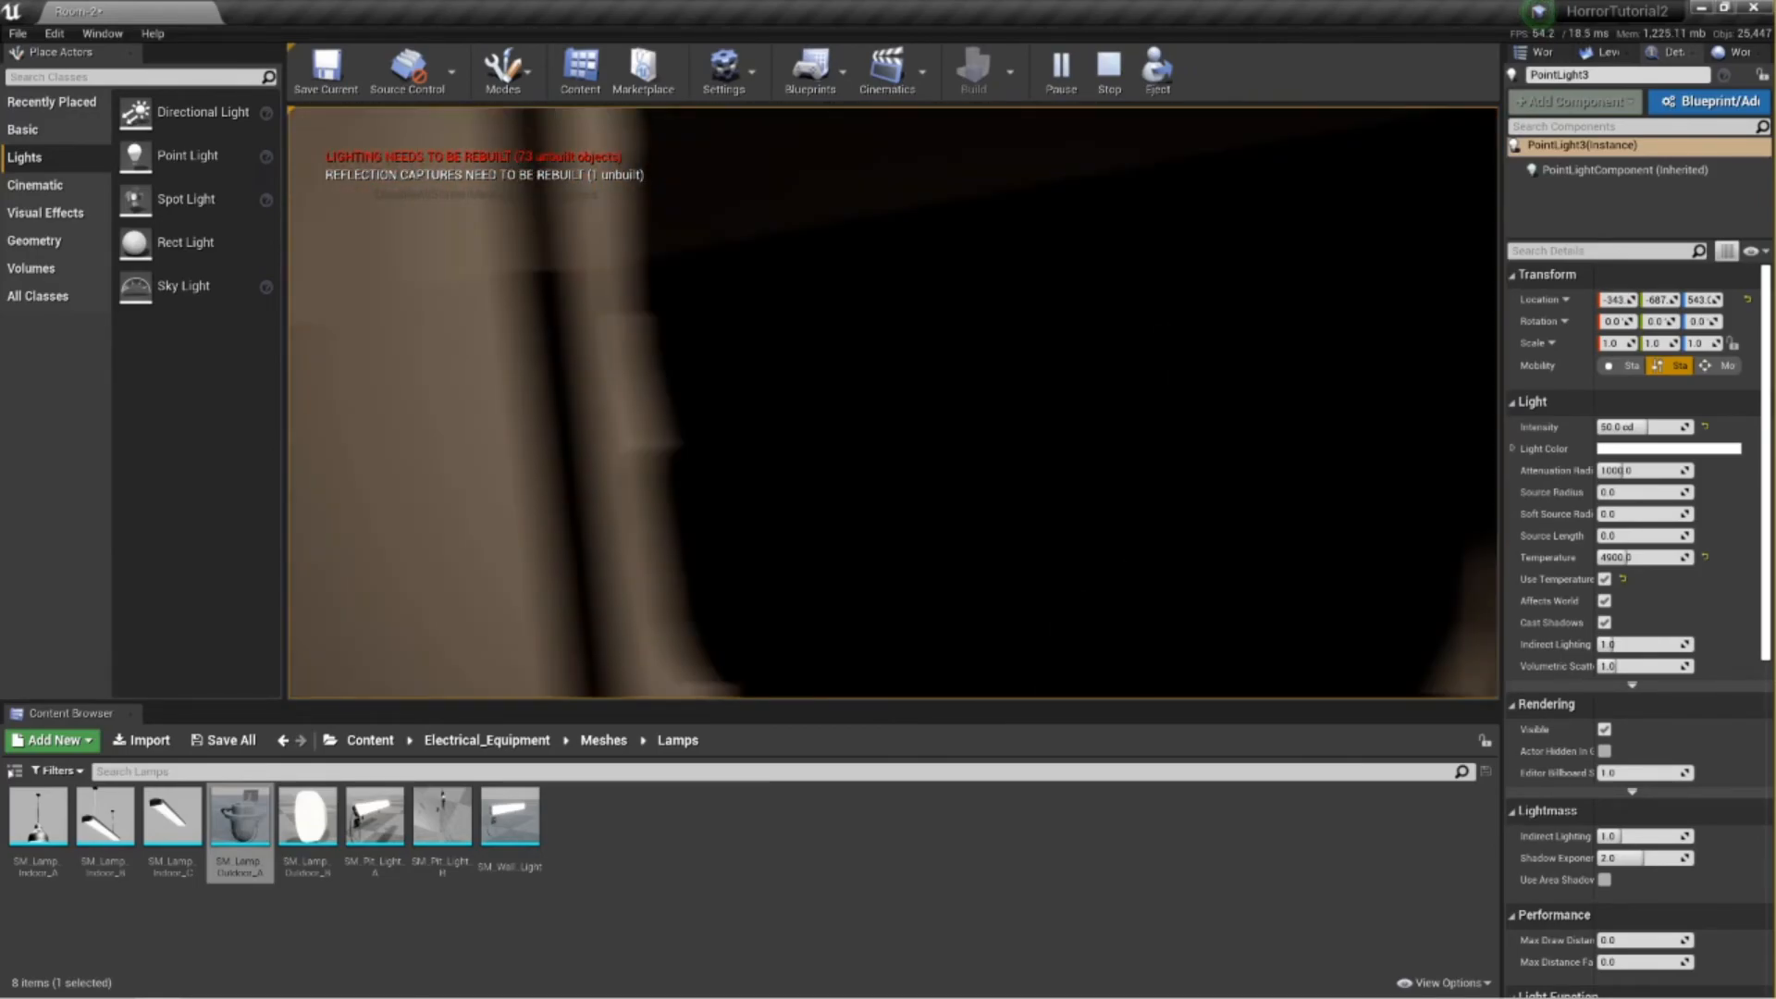
key("s")
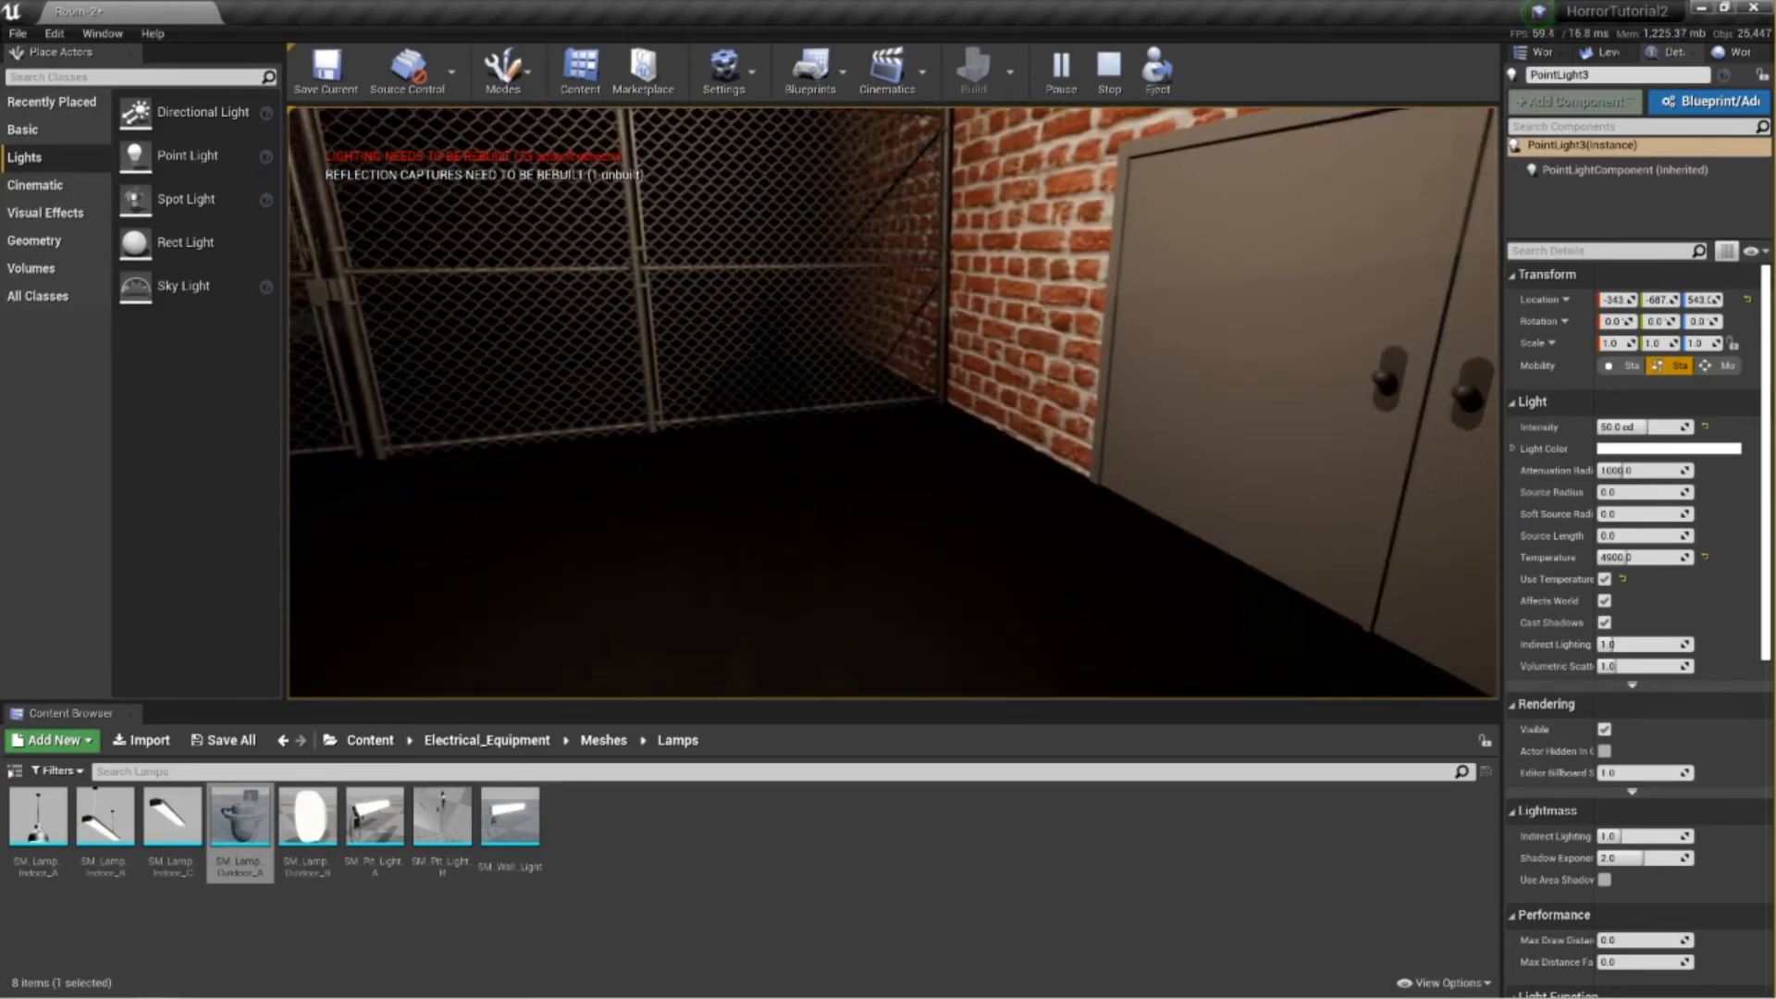
key("w")
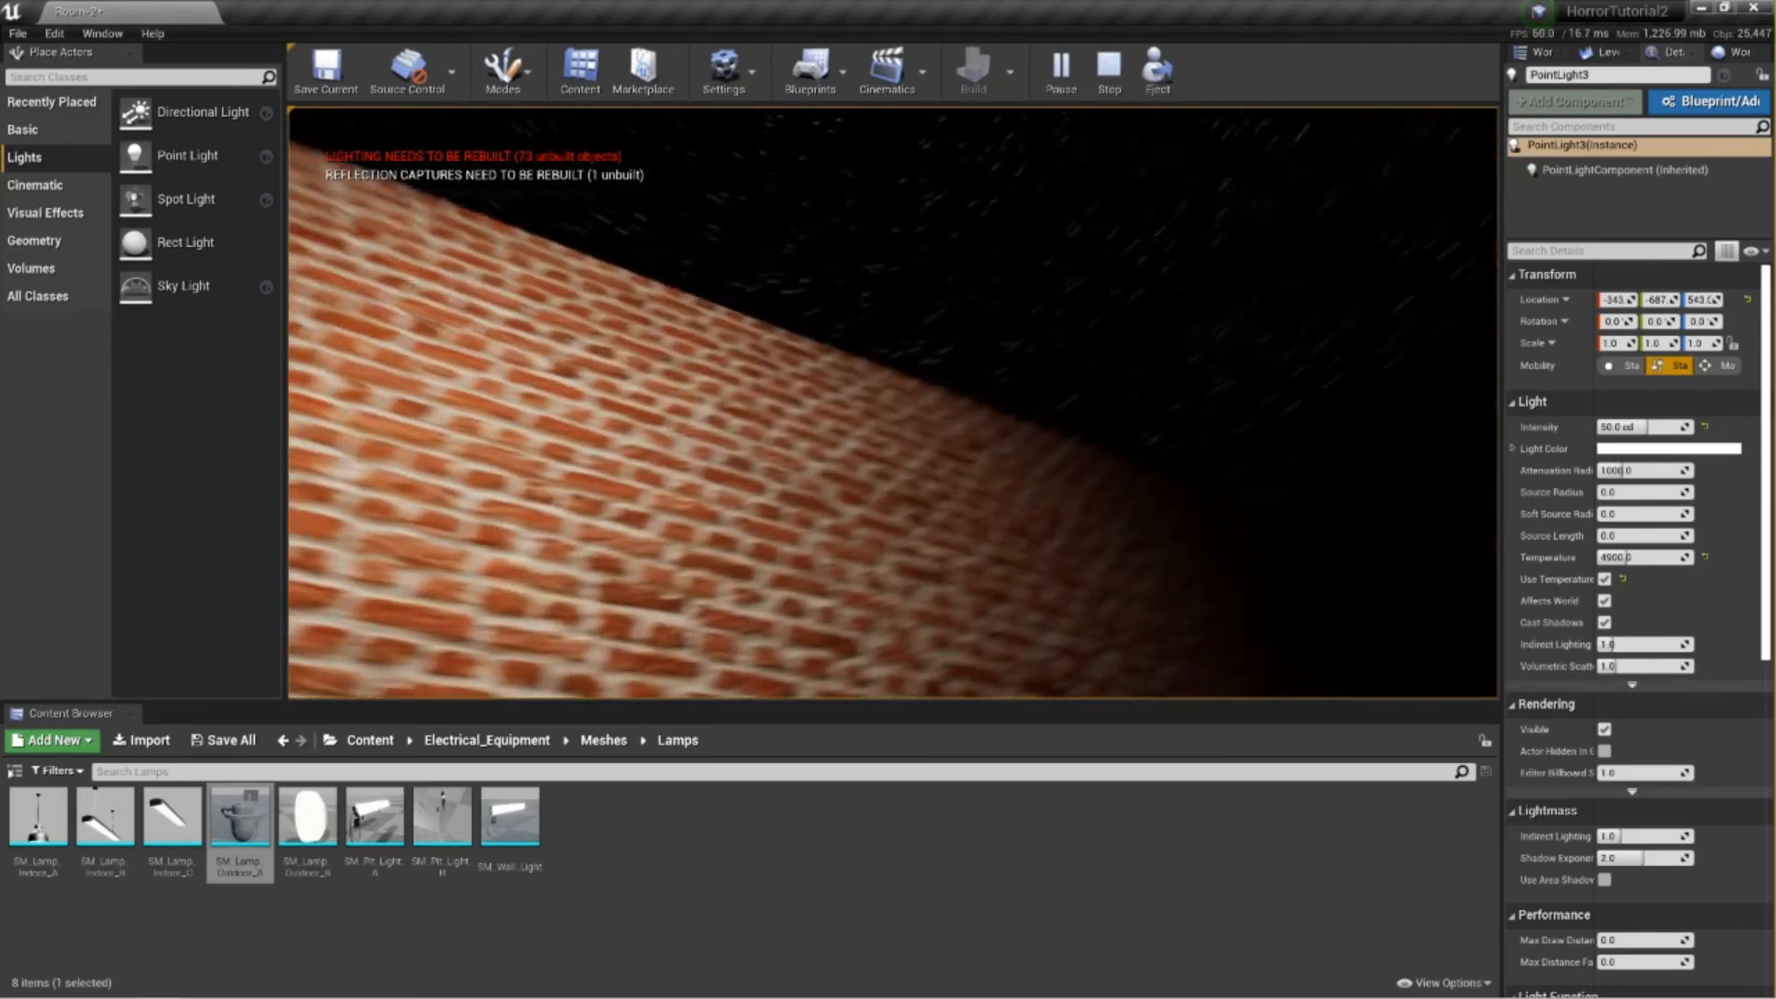
key("w")
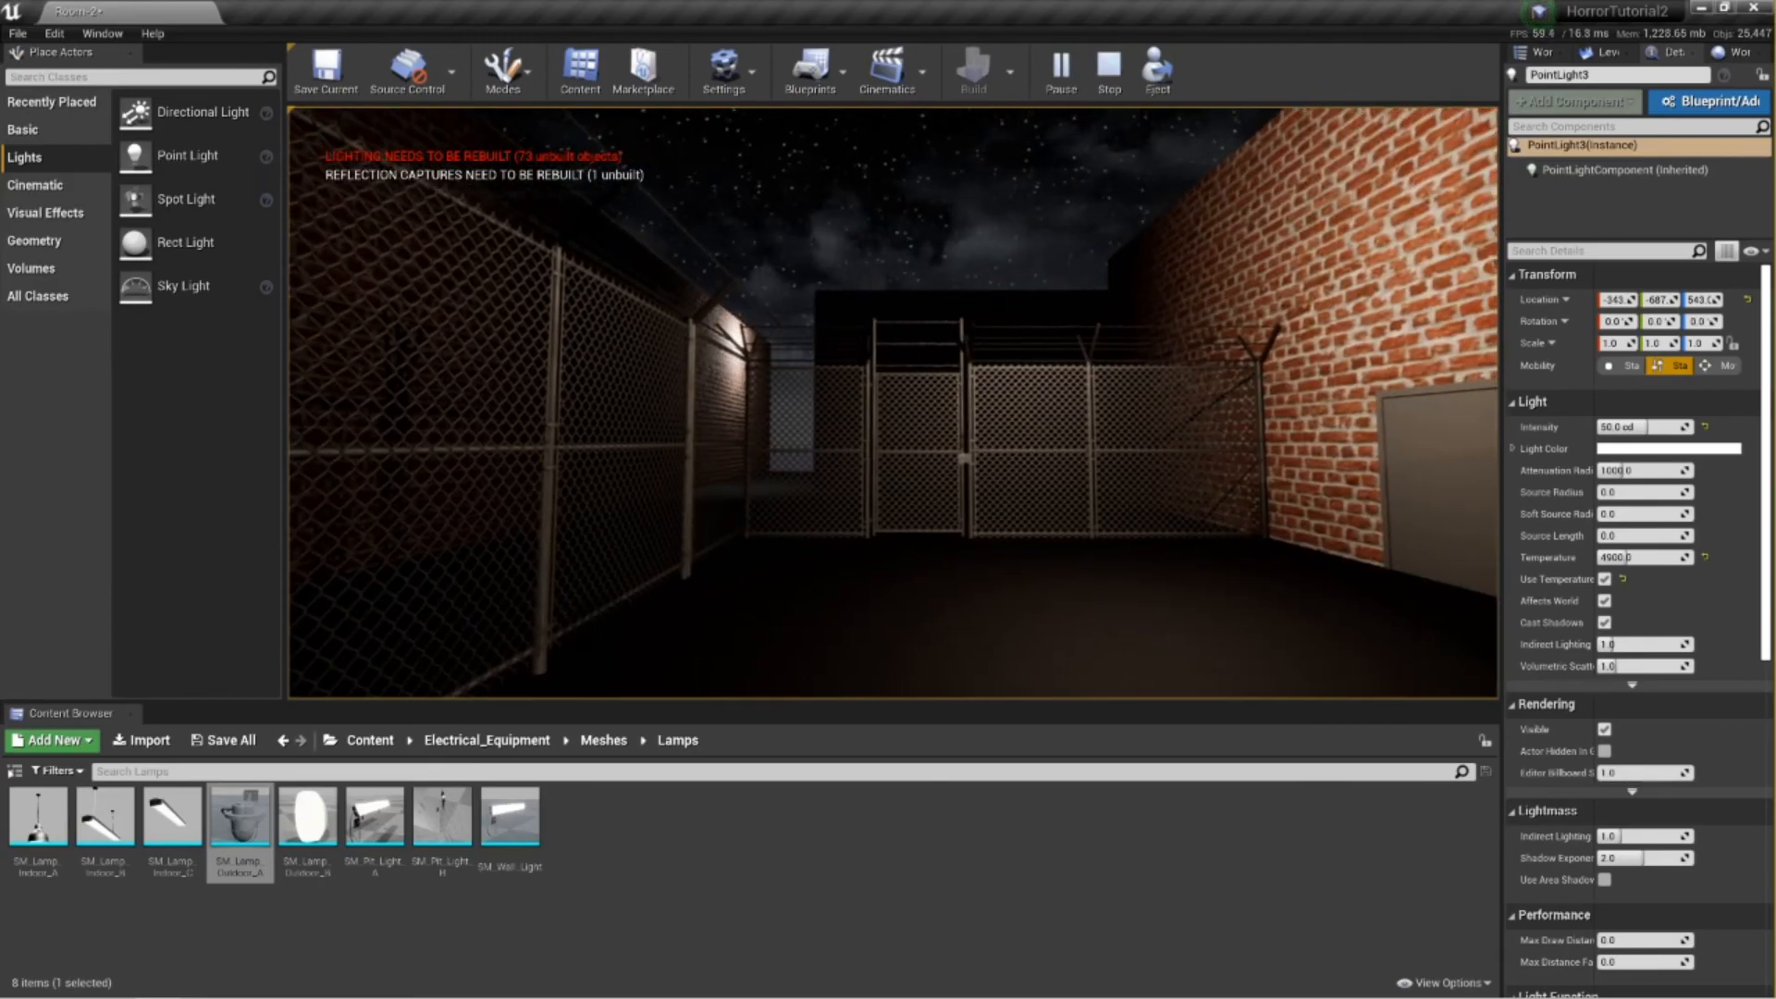
key("Escape")
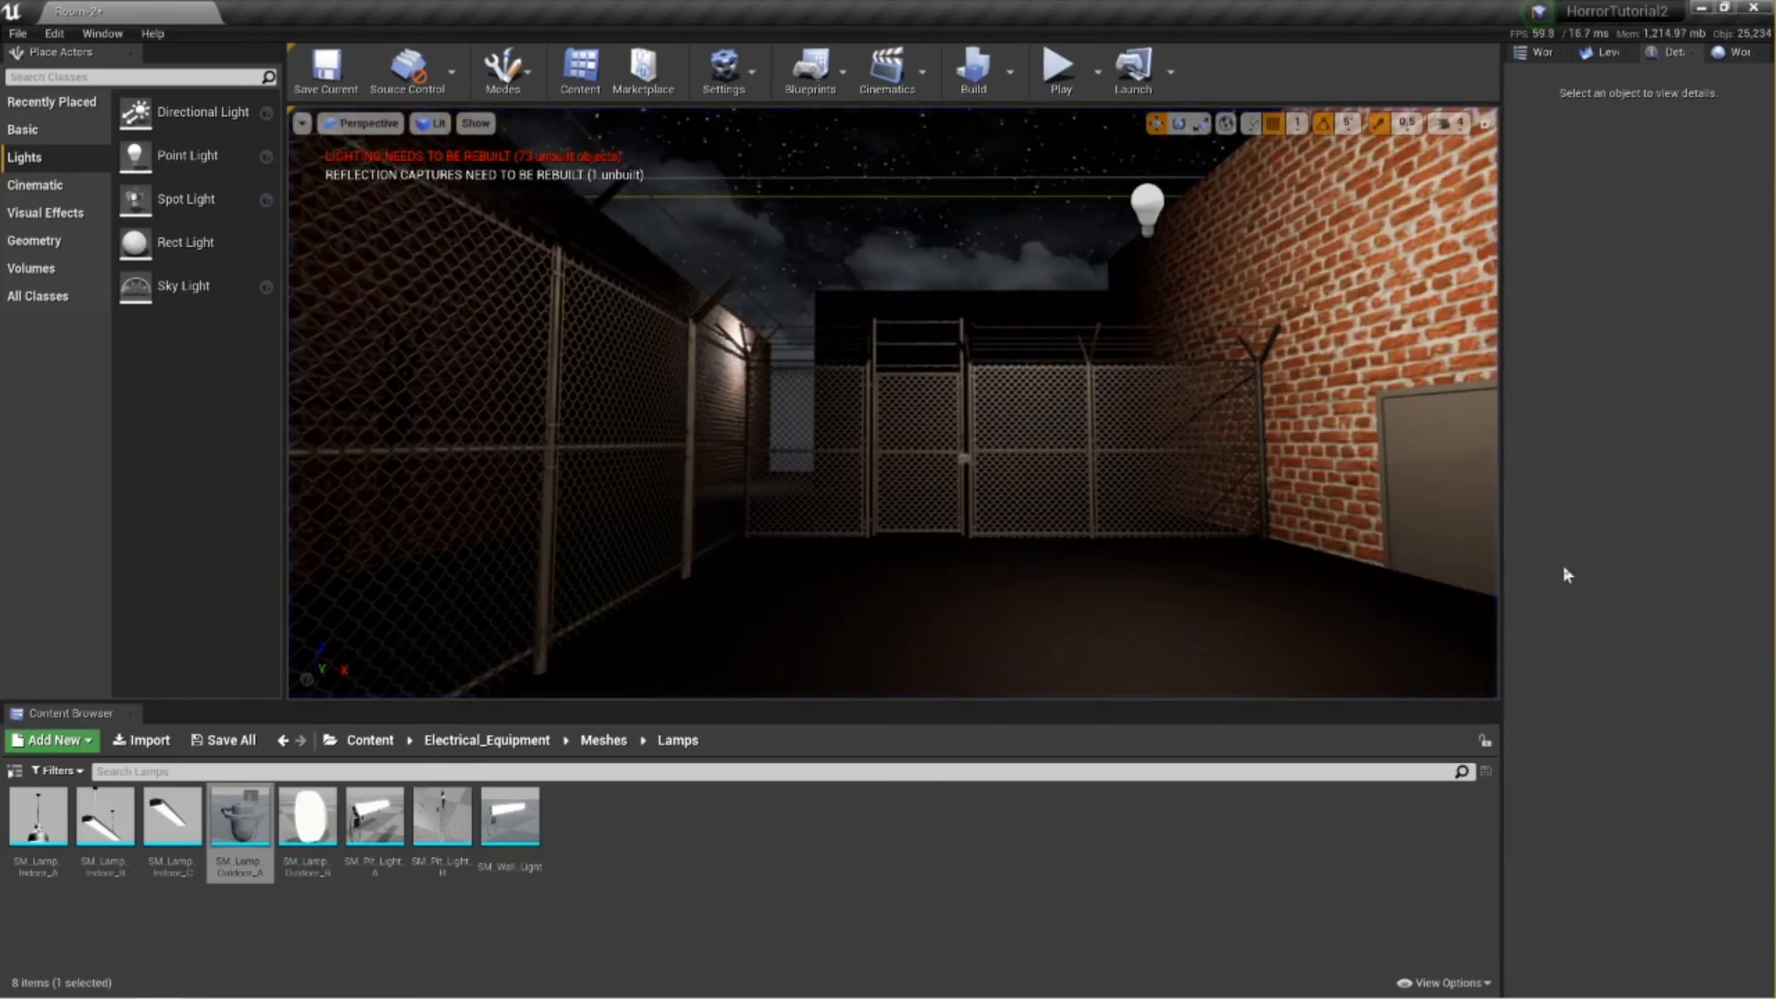